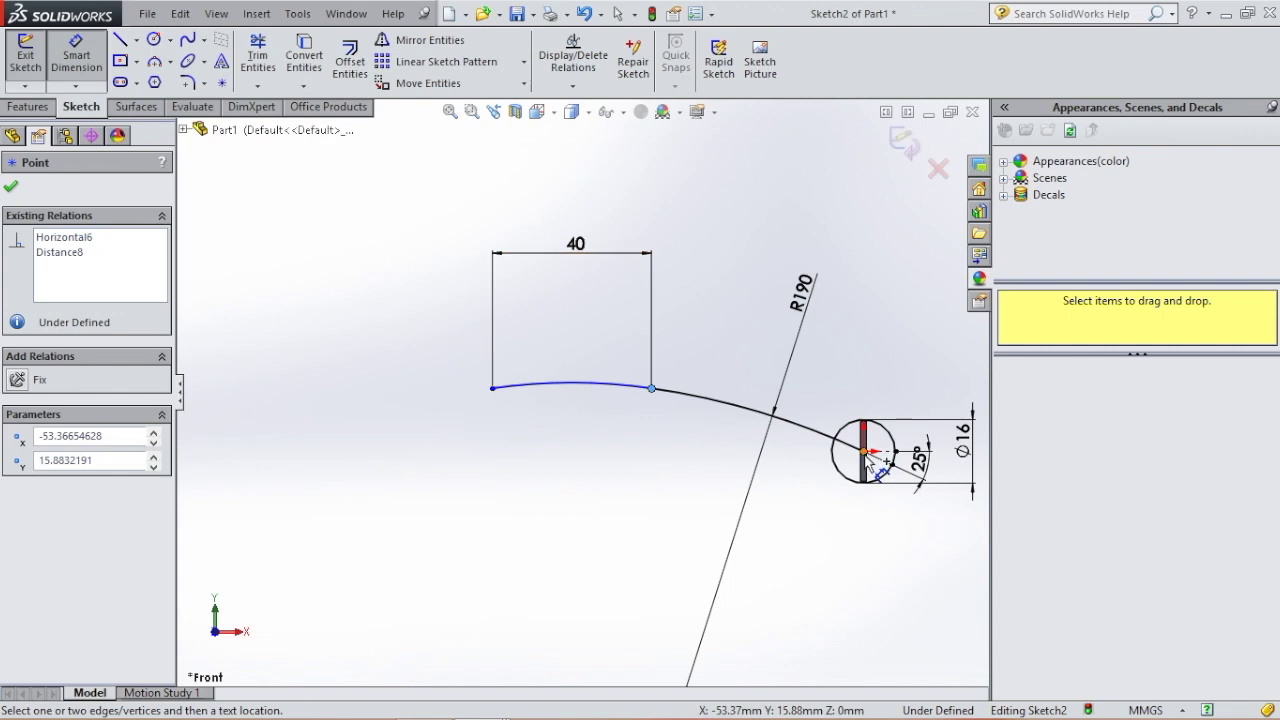
Dimension the horizontal distance between the two arcs' junction and the circle's center as 23 mm.
{"action": "left_click", "coordinate": [839, 228]}
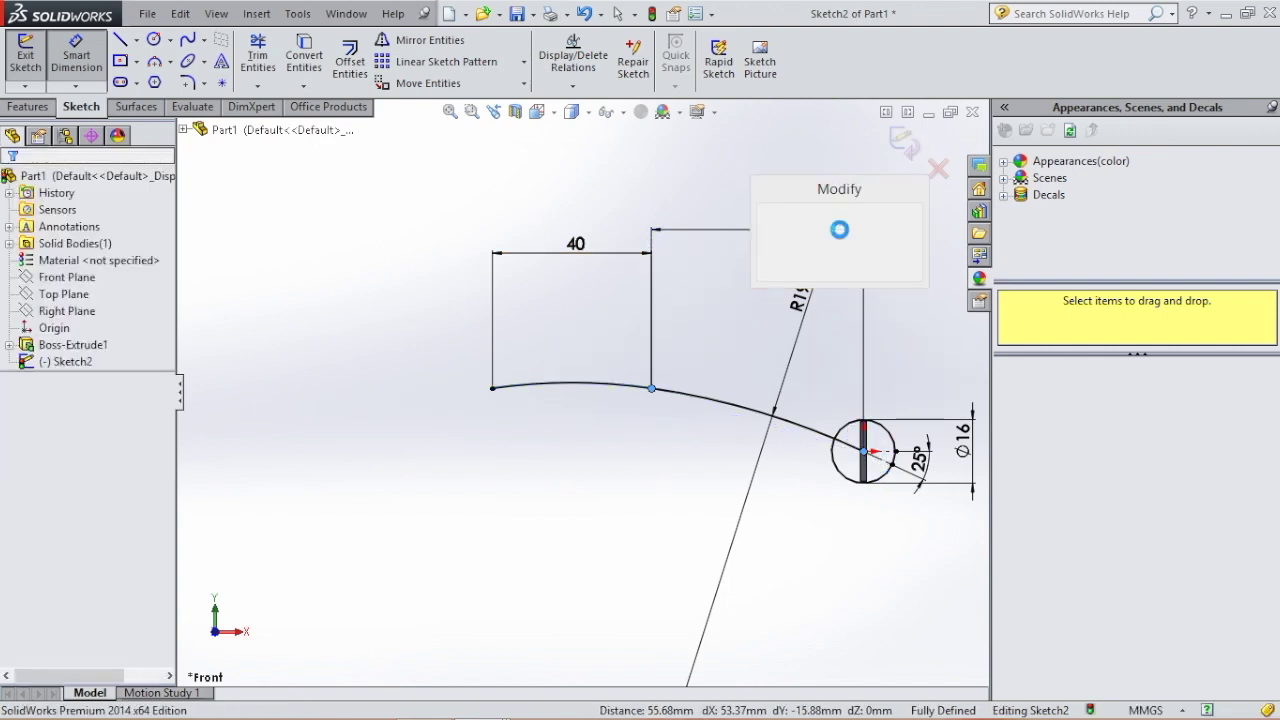
{"action": "type", "text": "23"}
{"action": "key", "text": "Return"}
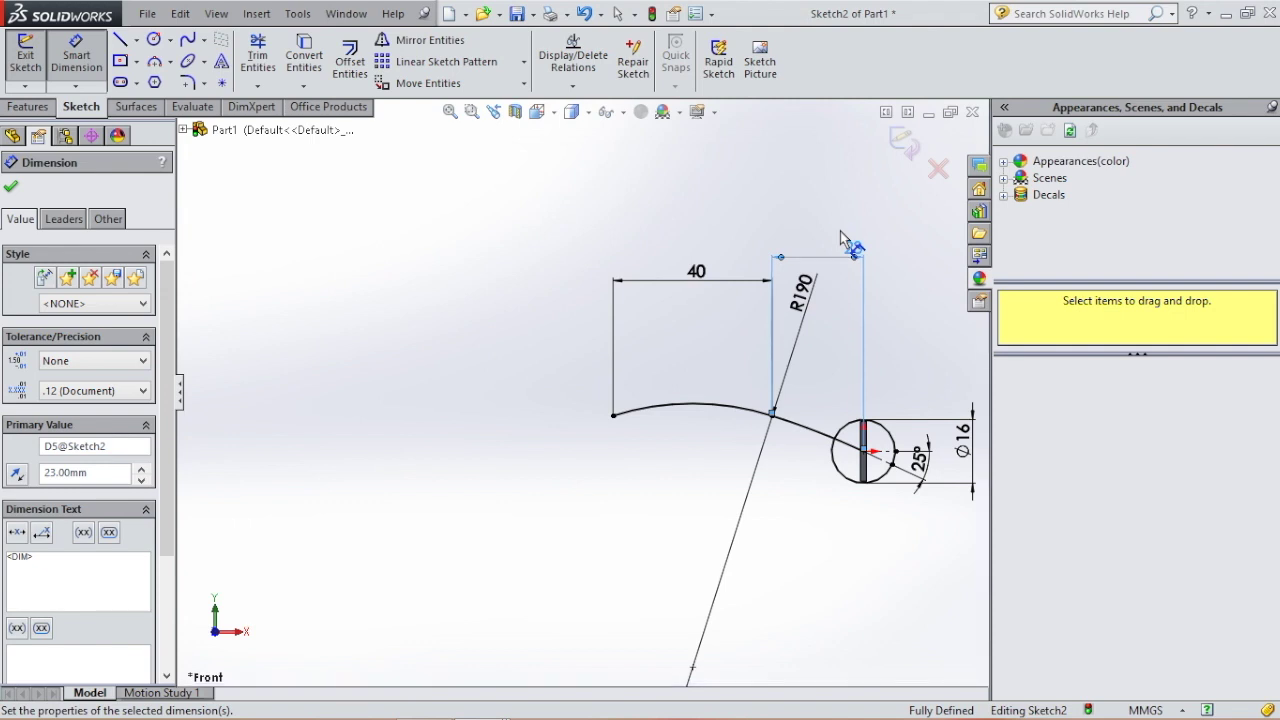
{"action": "key", "text": "Escape"}
Trim away the circle's lower portion up to the 25° line and the end of the R190 arc inside the circle.
{"action": "scroll", "coordinate": [580, 390], "scroll_direction": "up", "scroll_amount": 2}
{"action": "scroll", "coordinate": [635, 340], "scroll_direction": "down", "scroll_amount": 6}
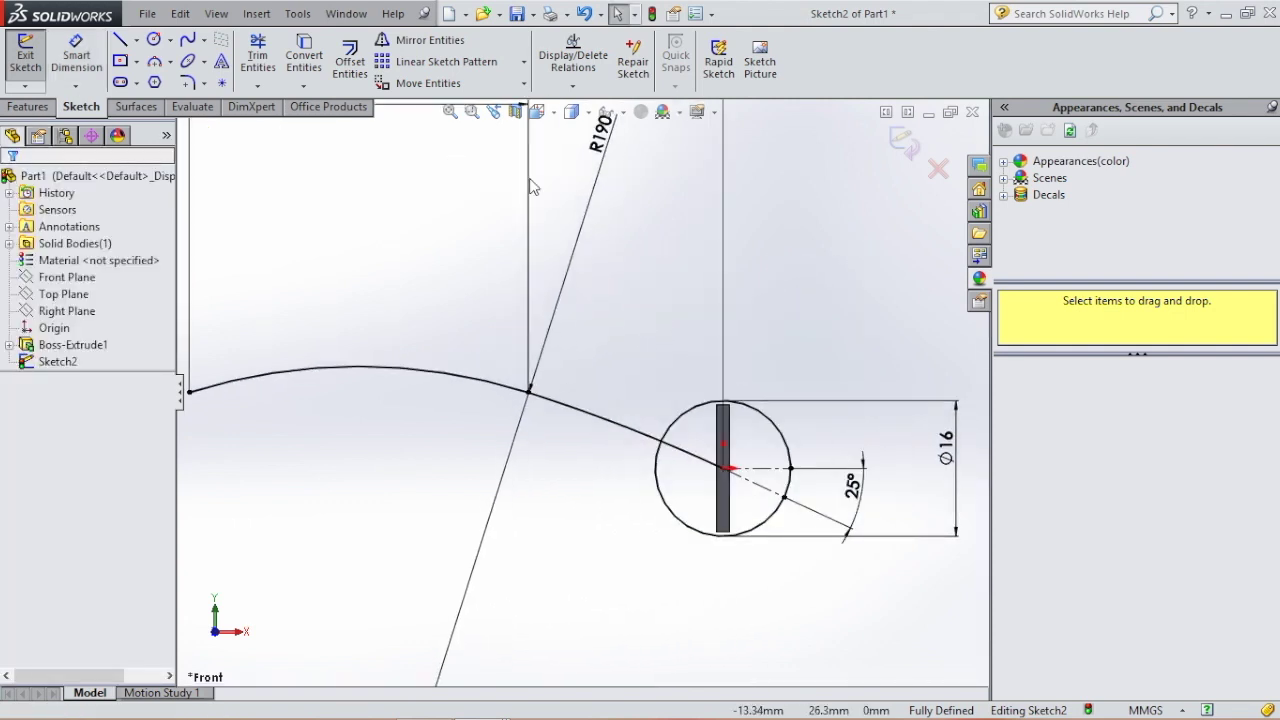
{"action": "left_click", "coordinate": [257, 57]}
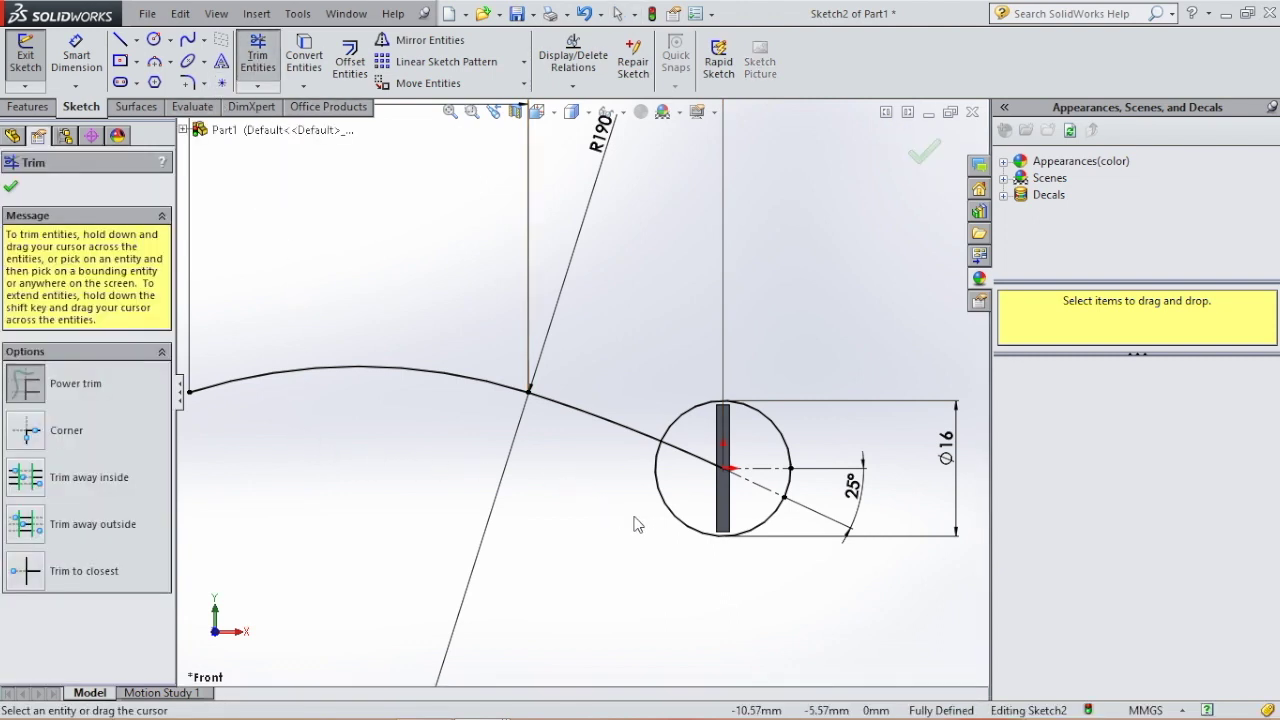
{"action": "left_click", "coordinate": [685, 460]}
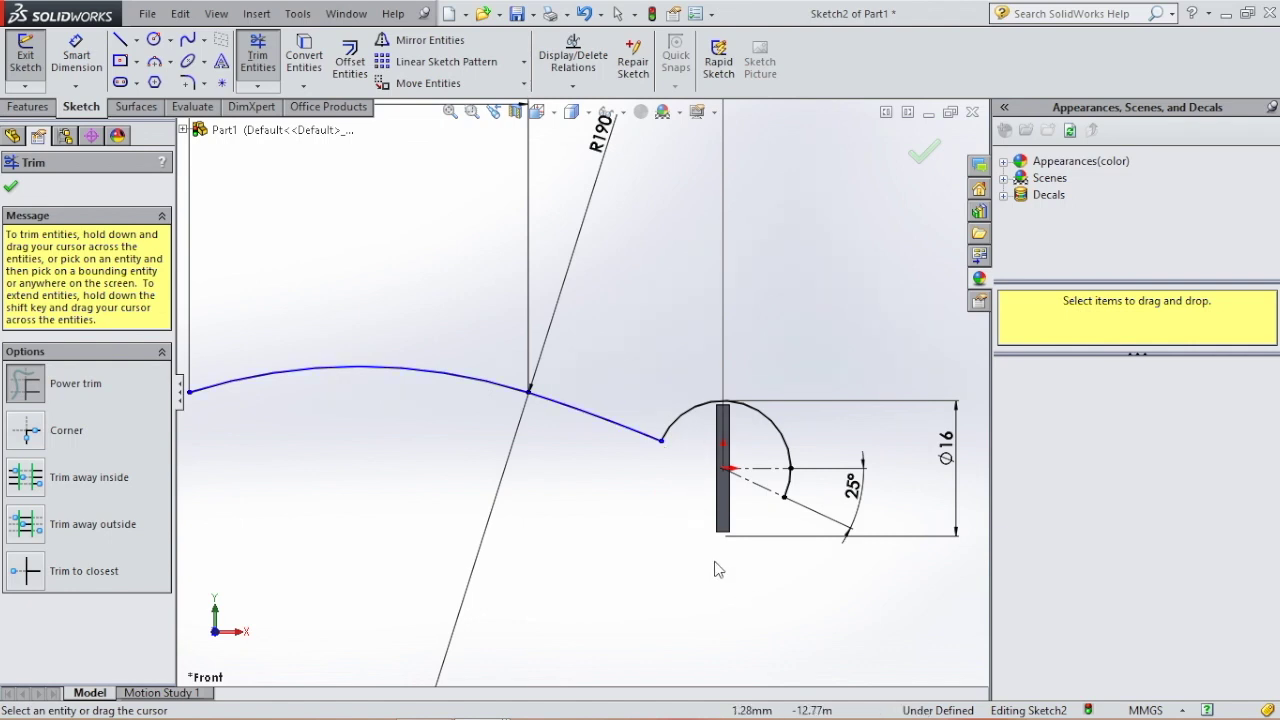
{"action": "scroll", "coordinate": [715, 569], "scroll_direction": "up", "scroll_amount": 4}
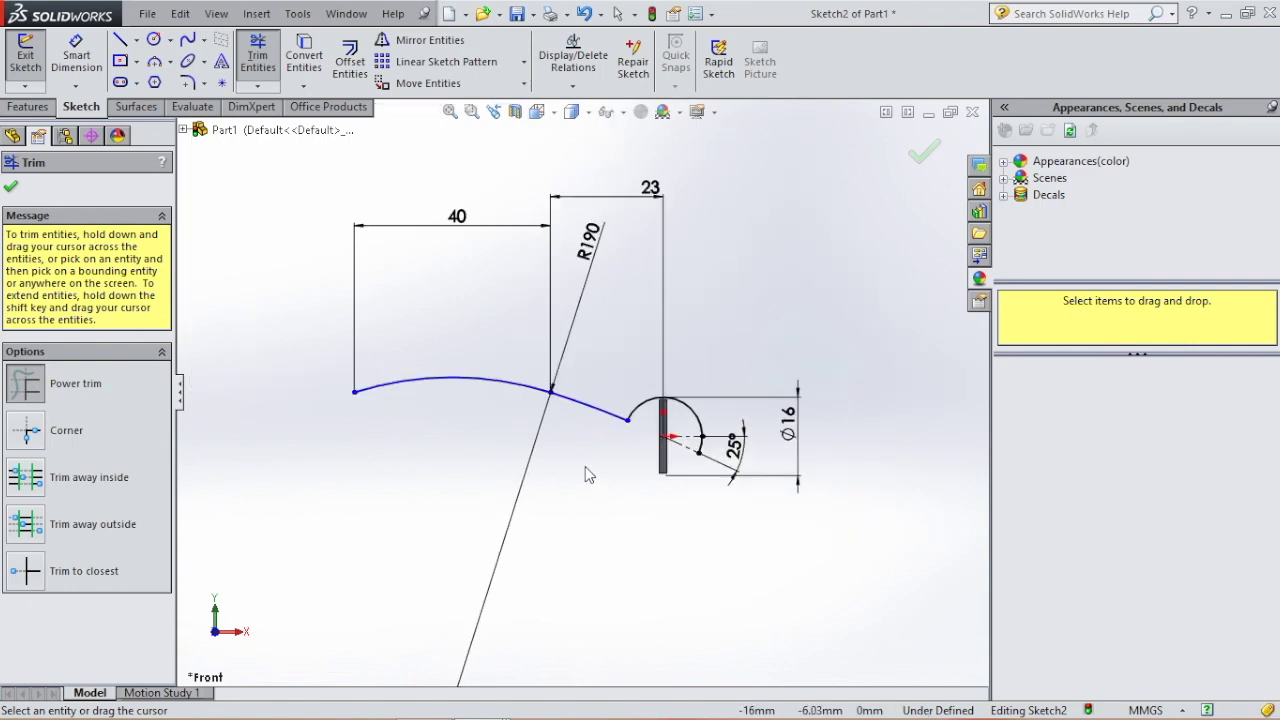
{"action": "key", "text": "Escape"}
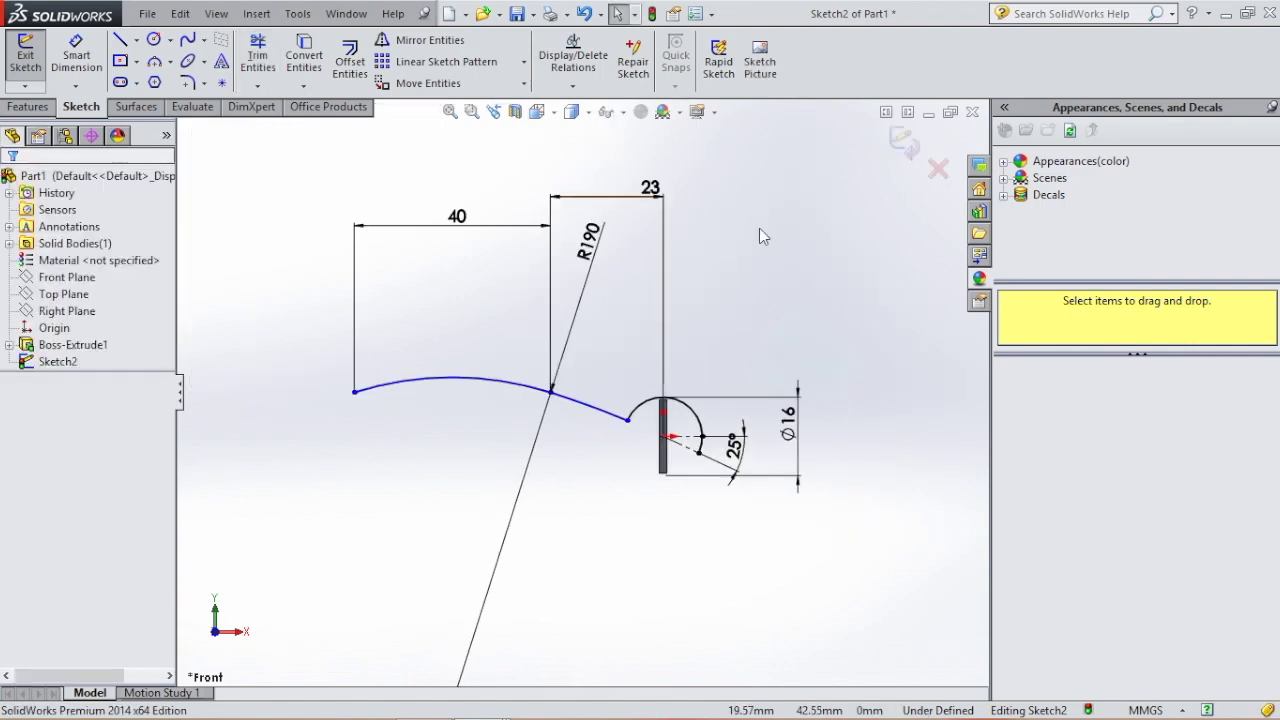
Extrude the open profile as a surface 16.50 mm in both directions from the sketch plane.
{"action": "left_click", "coordinate": [137, 107]}
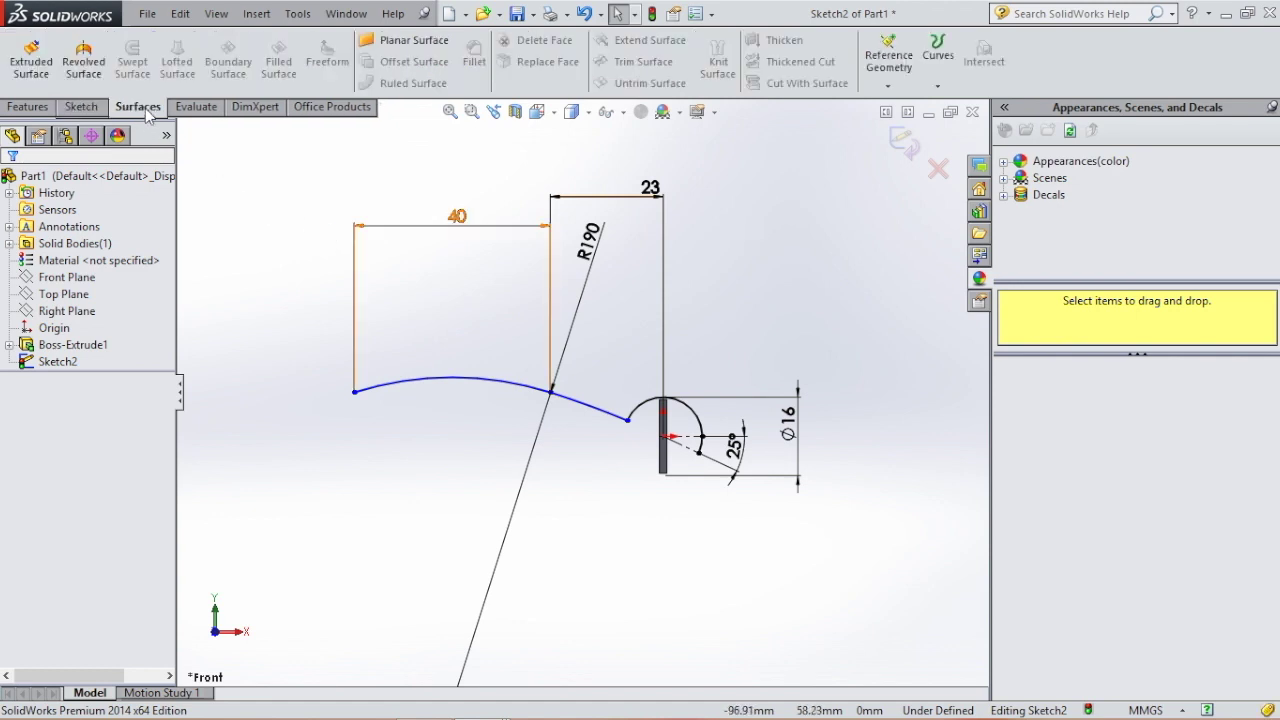
{"action": "left_click", "coordinate": [31, 60]}
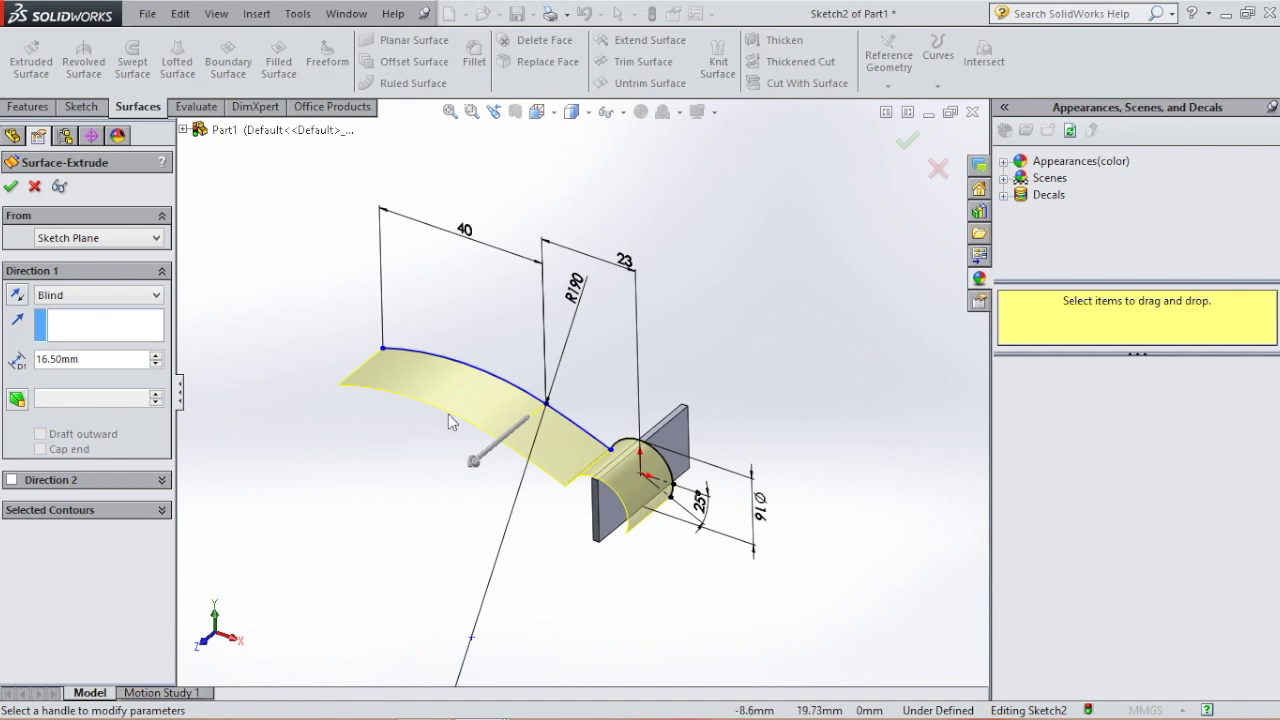
{"action": "left_click", "coordinate": [12, 480]}
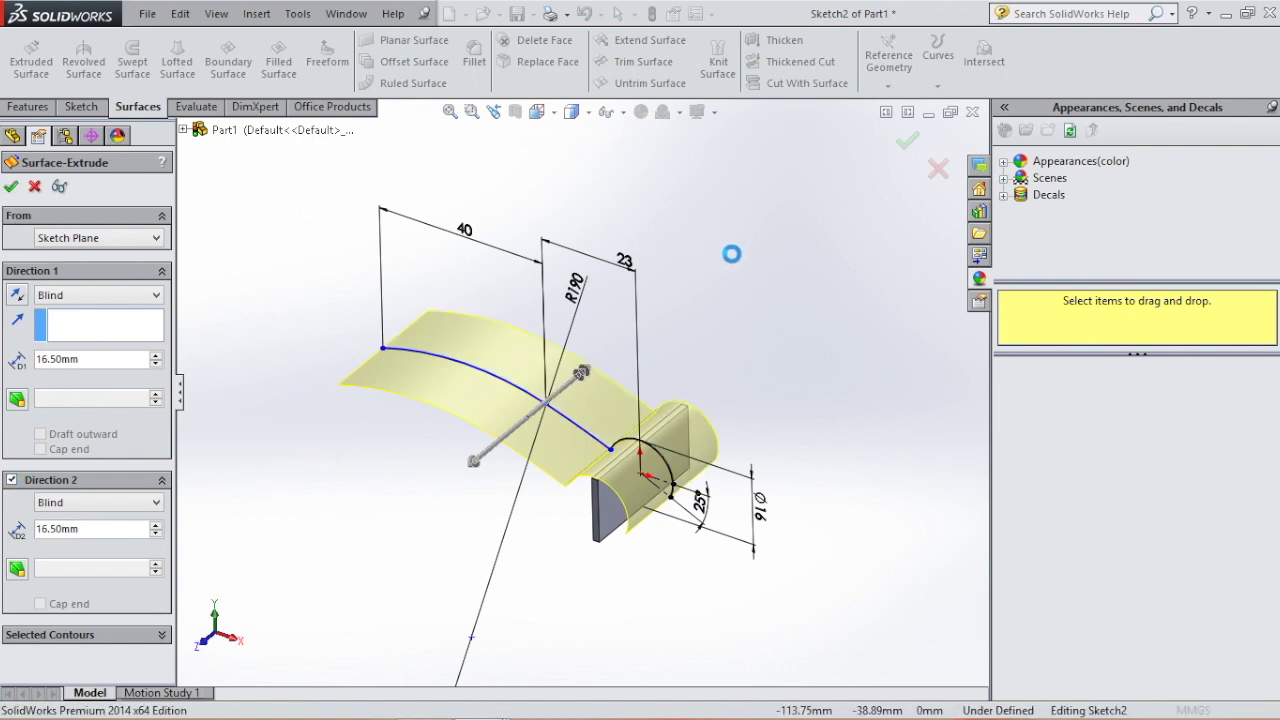
{"action": "key", "text": "Return"}
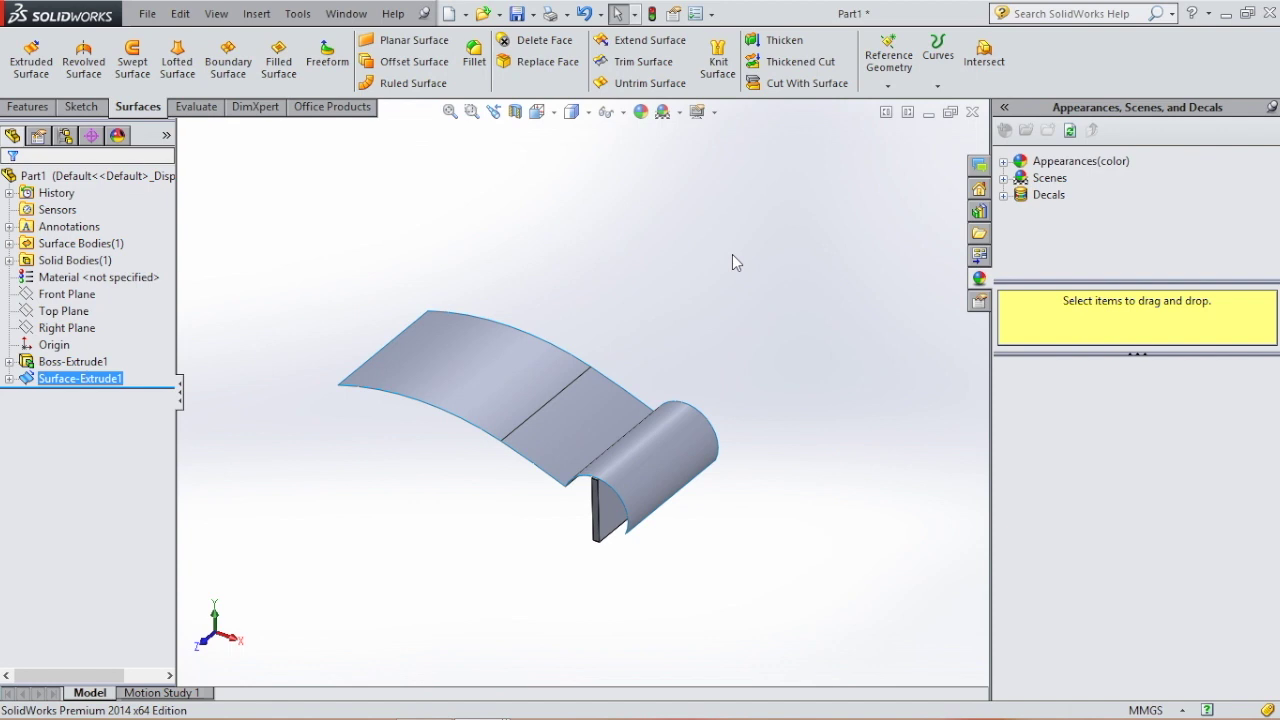
Start a sketch on the Top Plane and draw a horizontal centerline about 10 mm long inward from the midpoint of the surface's free end edge.
{"action": "middle_click_drag", "start_coordinate": [595, 260], "coordinate": [621, 434]}
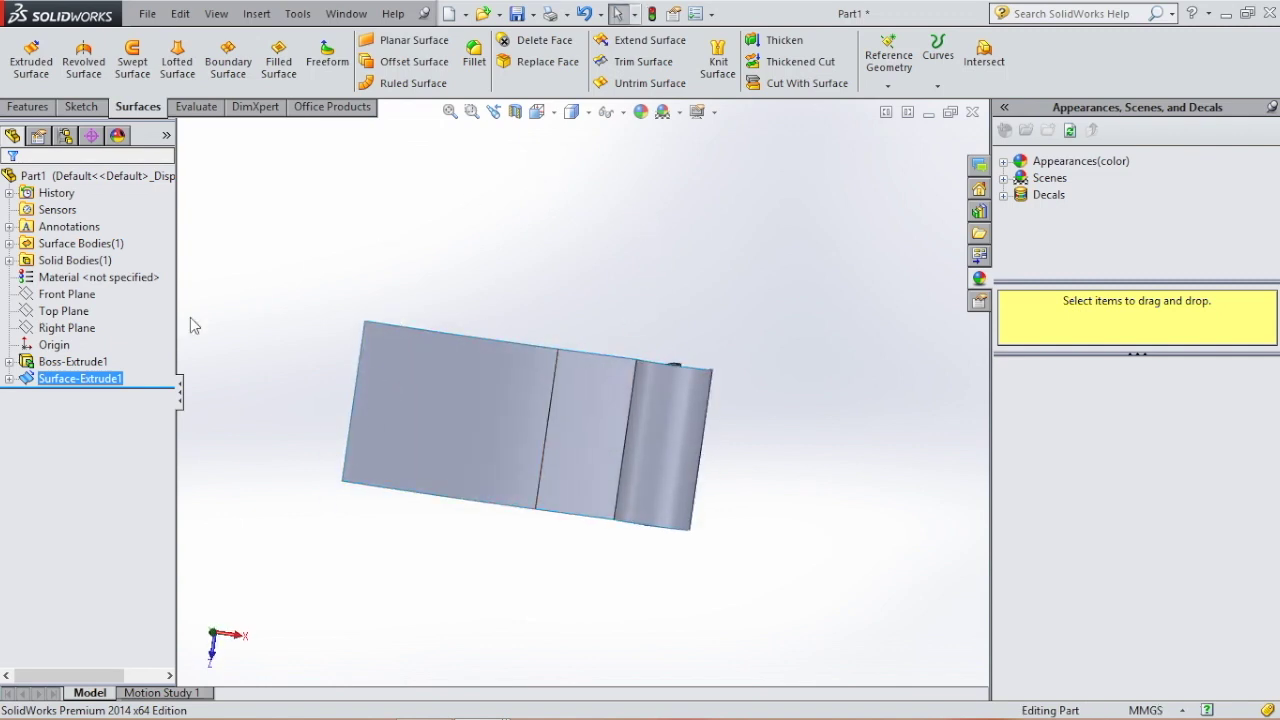
{"action": "left_click", "coordinate": [70, 312]}
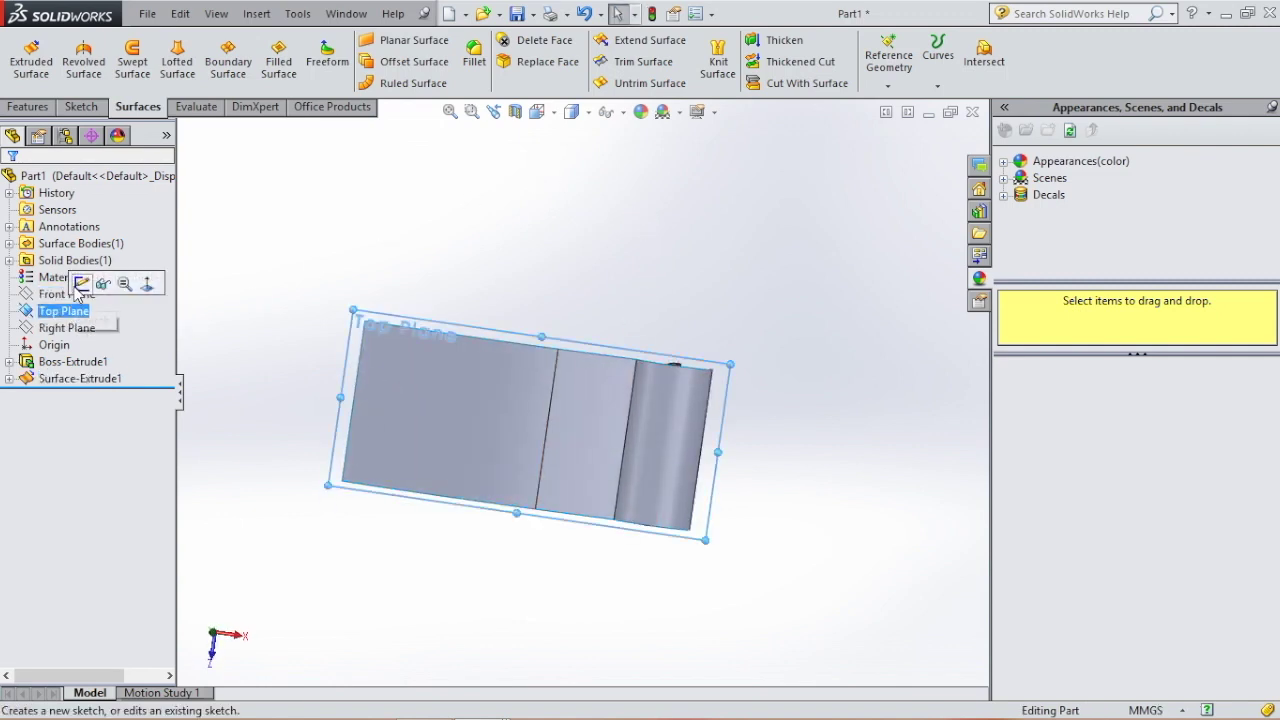
{"action": "left_click", "coordinate": [80, 285]}
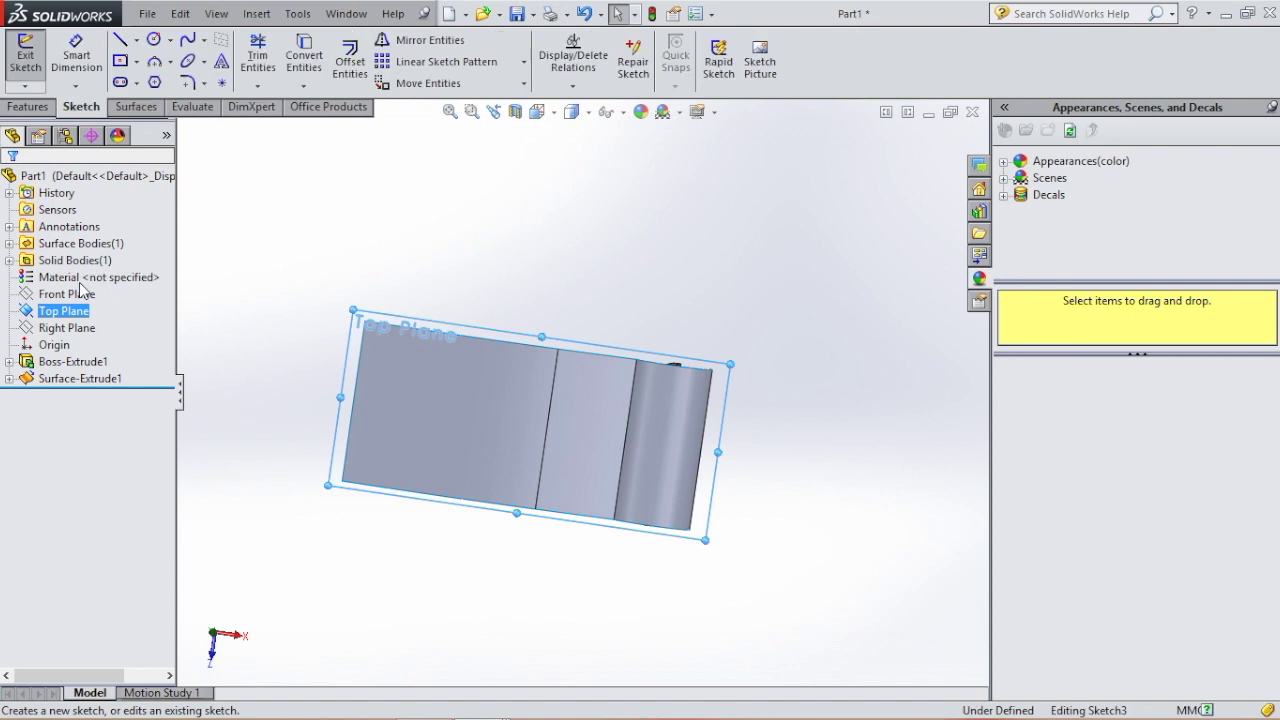
{"action": "left_click", "coordinate": [557, 113]}
{"action": "left_click", "coordinate": [641, 210]}
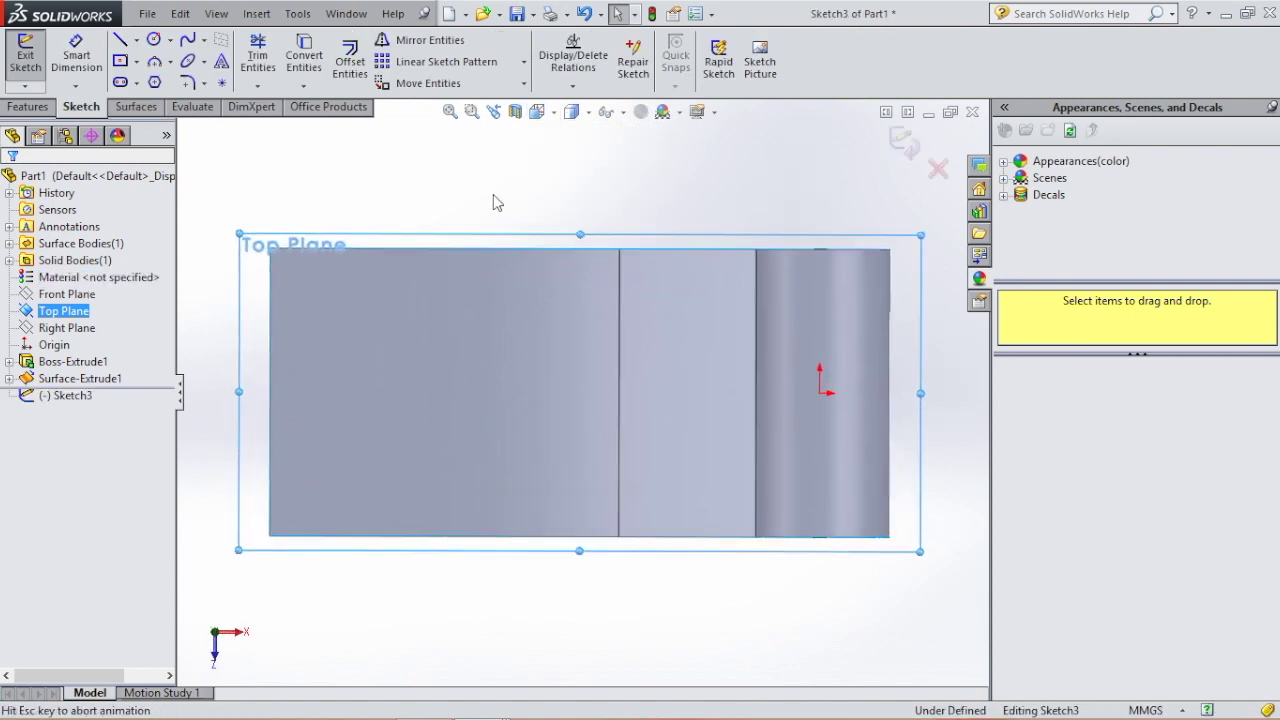
{"action": "scroll", "coordinate": [406, 391], "scroll_direction": "up", "scroll_amount": 2}
{"action": "scroll", "coordinate": [443, 349], "scroll_direction": "down", "scroll_amount": 1}
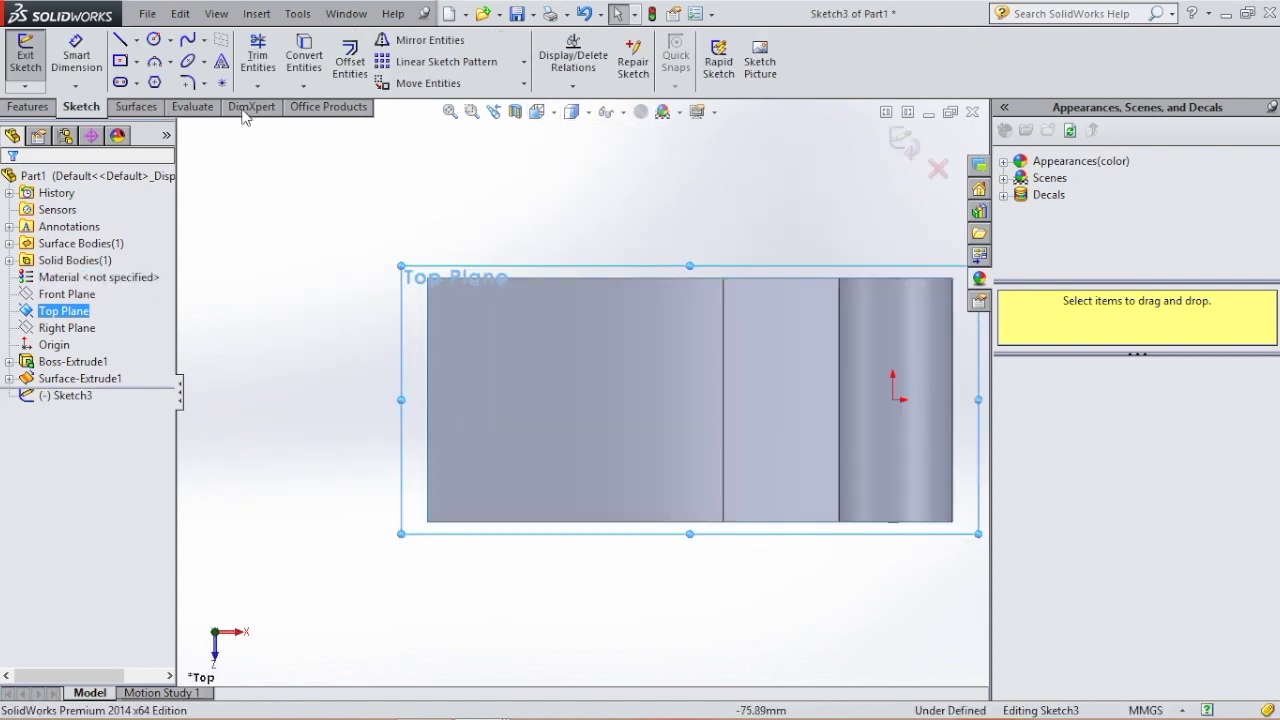
{"action": "left_click", "coordinate": [137, 42]}
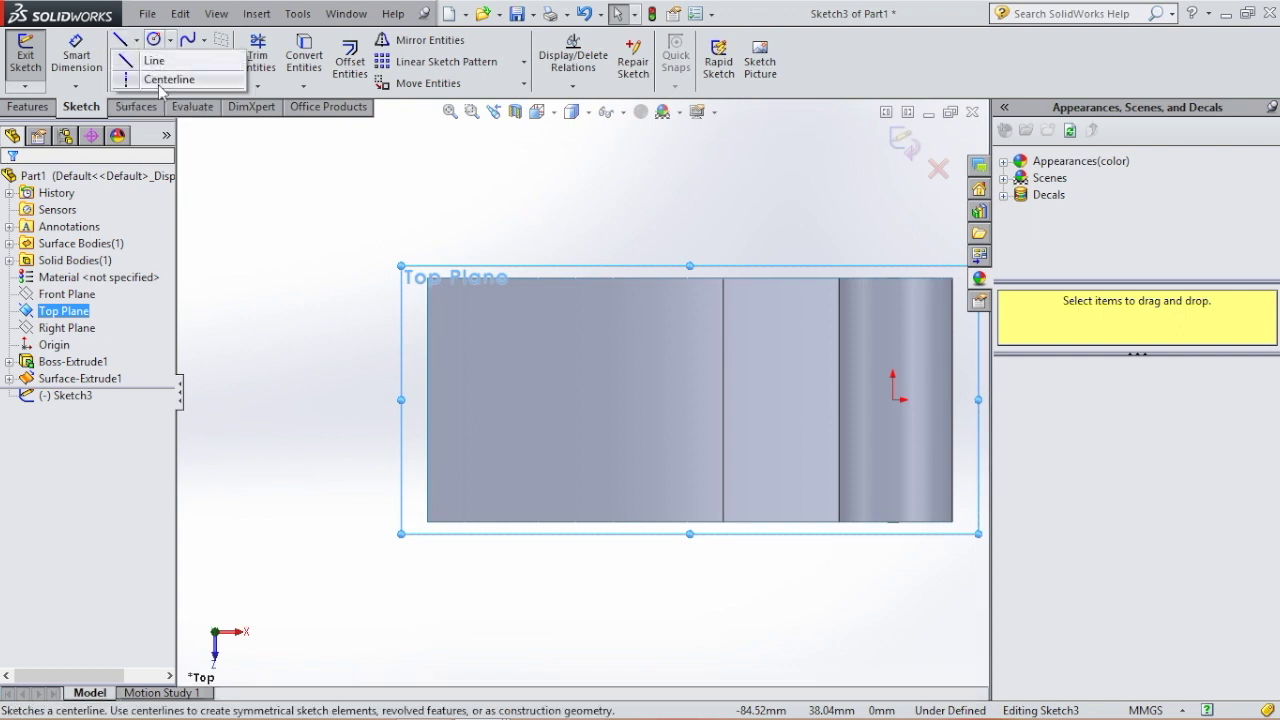
{"action": "left_click", "coordinate": [162, 82]}
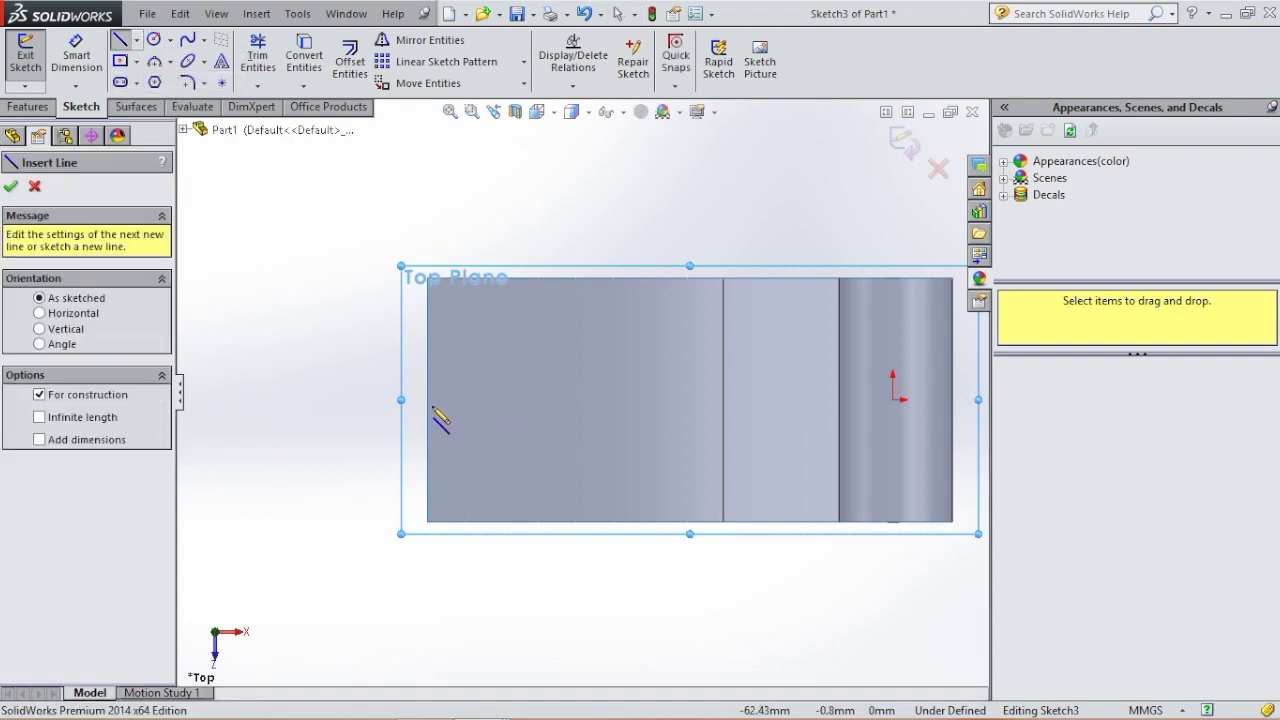
{"action": "left_click_drag", "start_coordinate": [427, 399], "coordinate": [501, 399]}
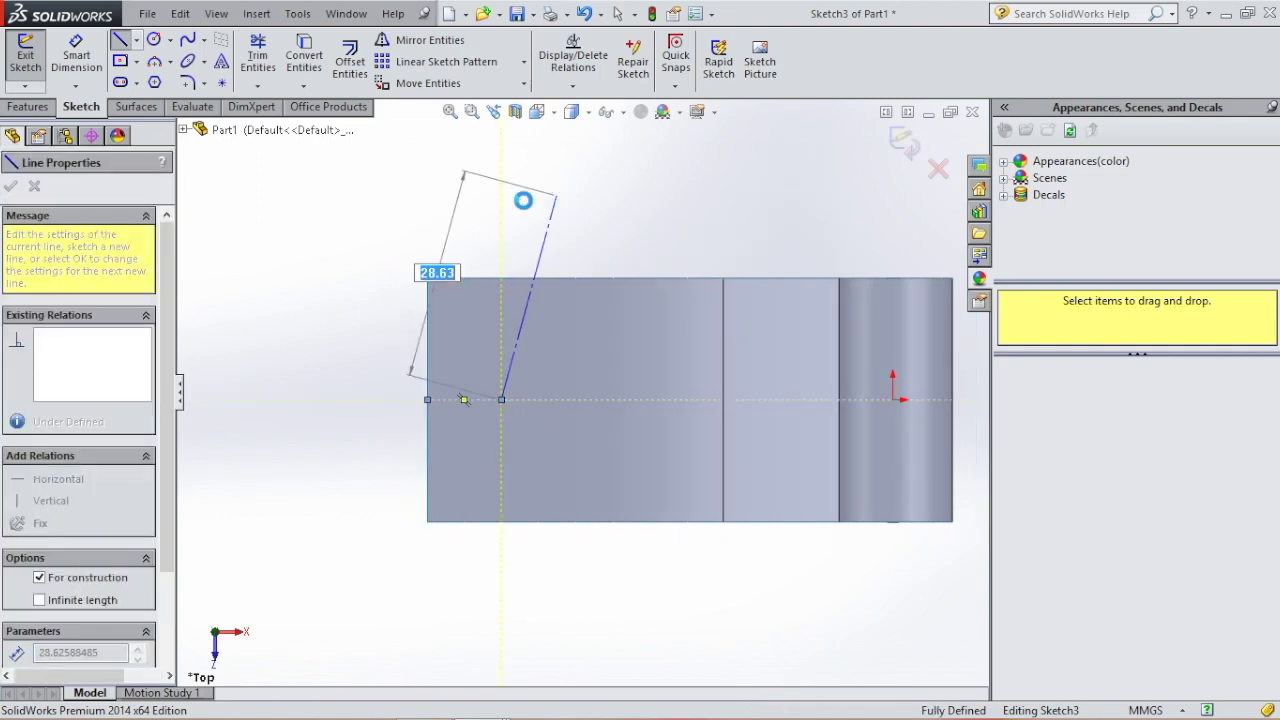
{"action": "key", "text": "Escape"}
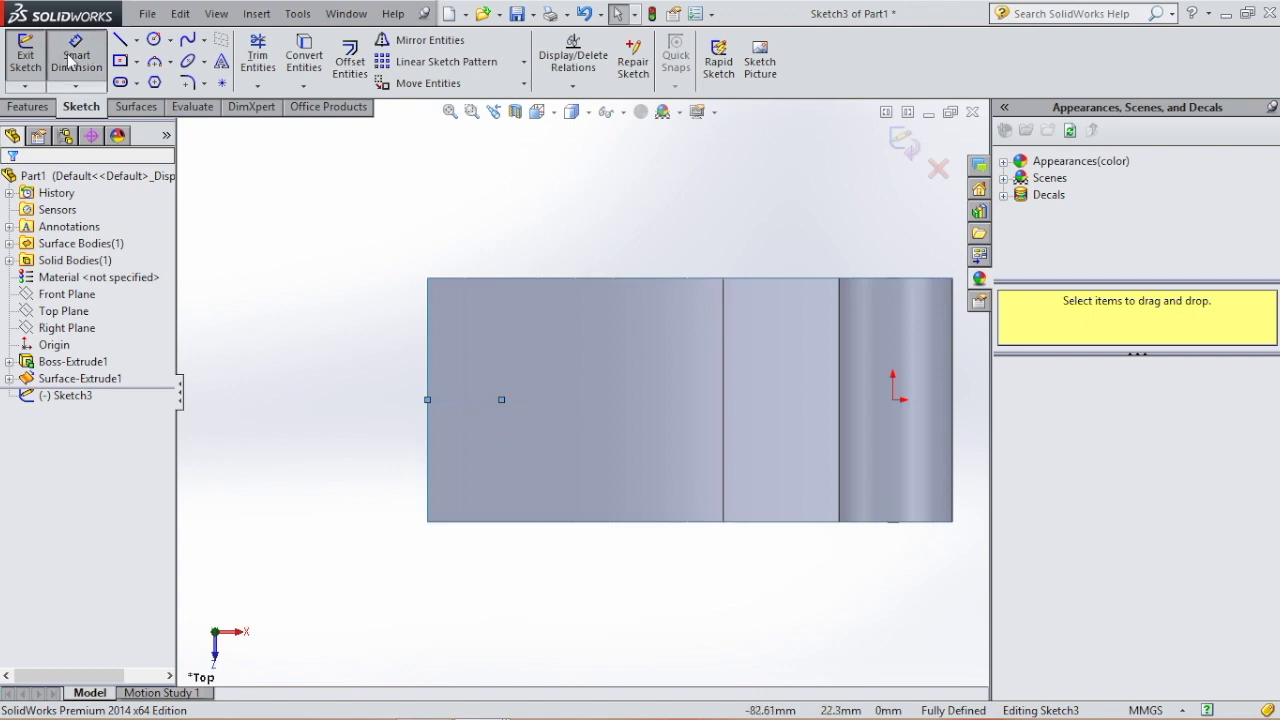
Dimension the horizontal centerline's length as 7 mm.
{"action": "left_click", "coordinate": [76, 50]}
{"action": "left_click", "coordinate": [465, 399]}
{"action": "left_click", "coordinate": [463, 215]}
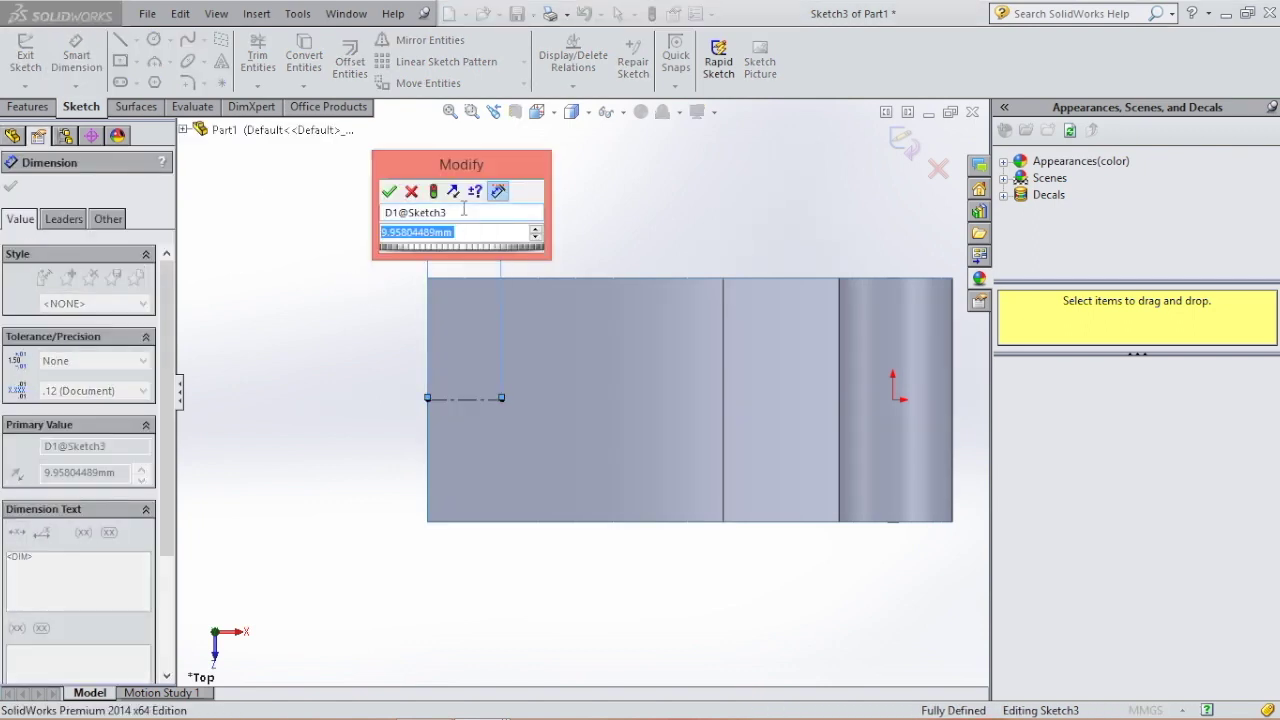
{"action": "key", "text": "Return"}
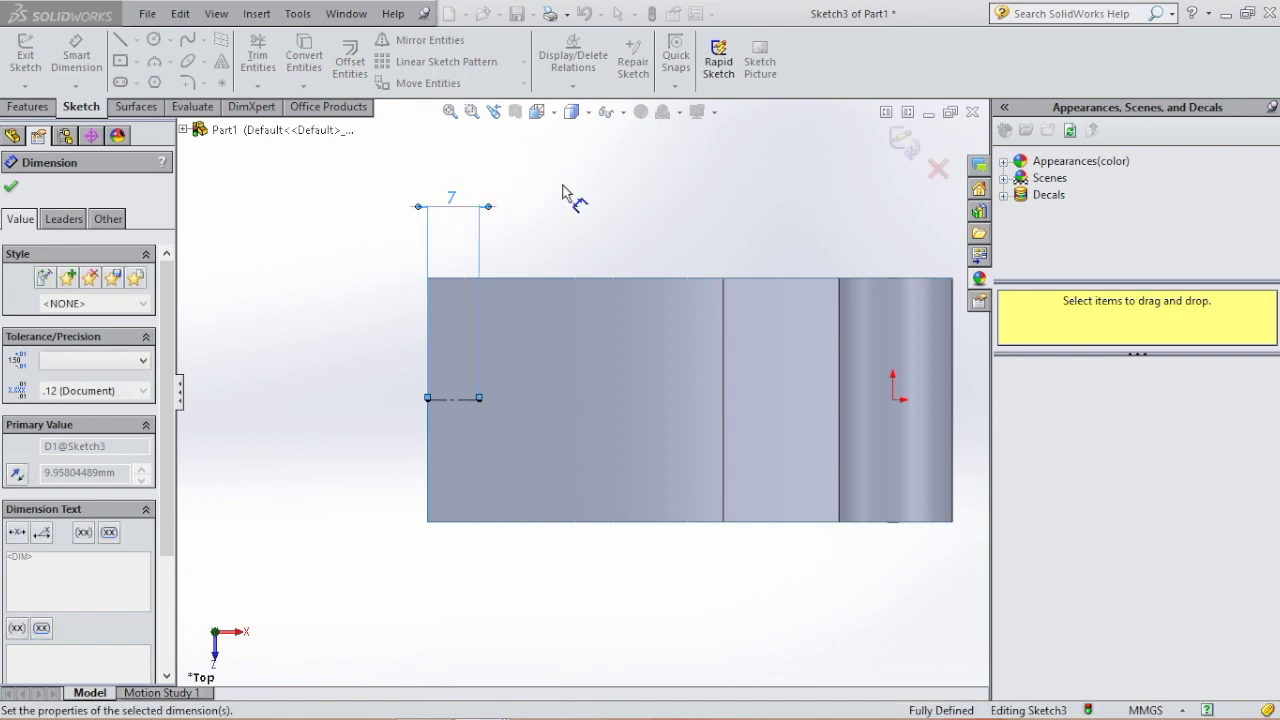
{"action": "left_click", "coordinate": [543, 177]}
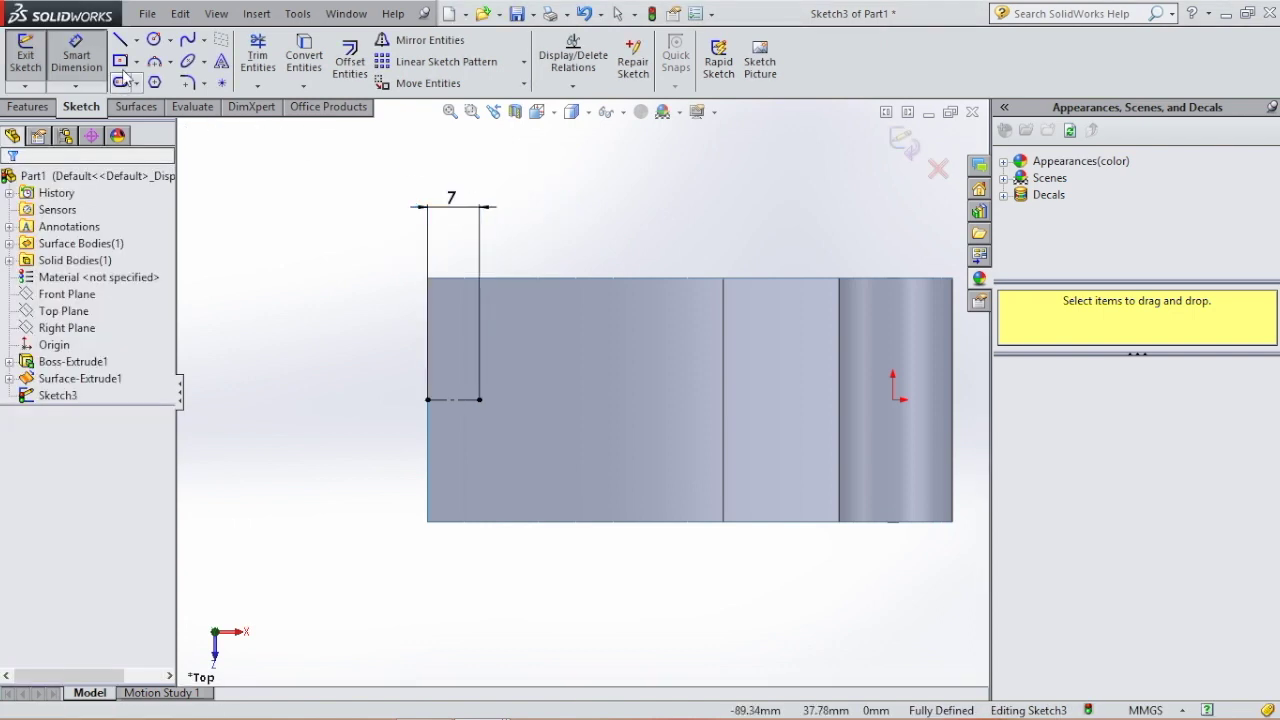
Draw a vertical centerline through the inner end of the 7 mm centerline, spanning the surface's two long edges.
{"action": "left_click", "coordinate": [136, 41]}
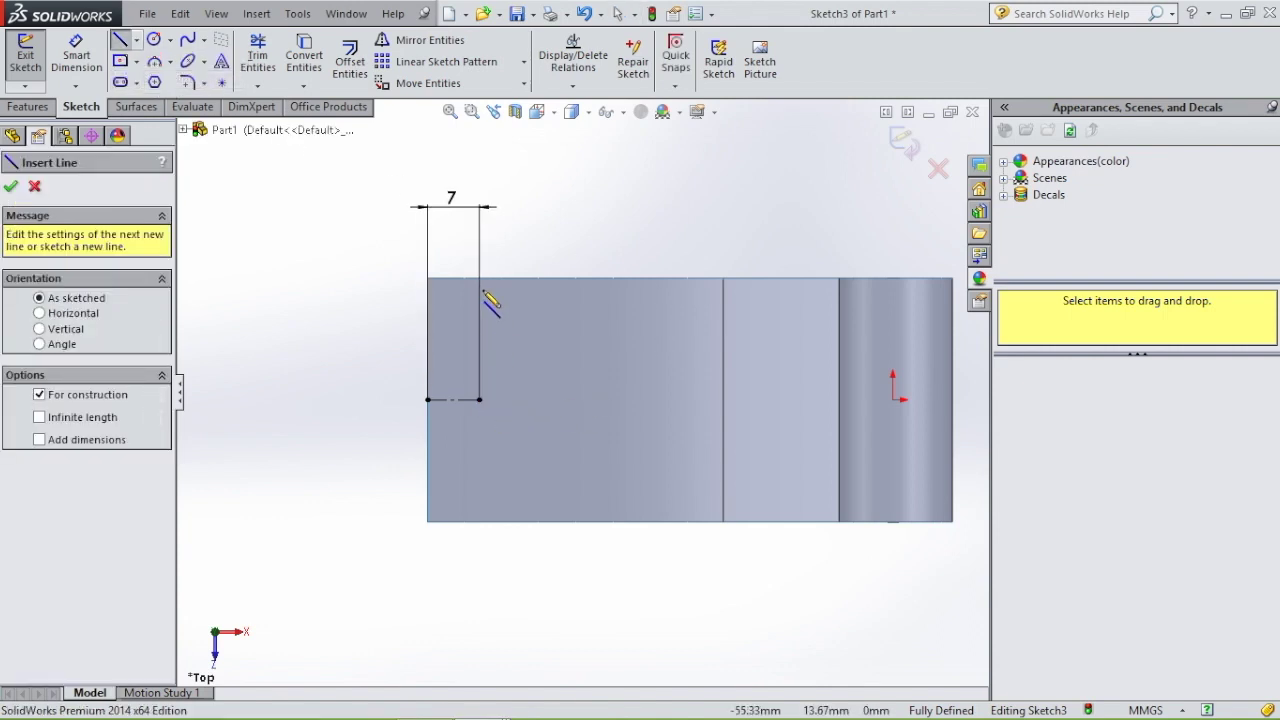
{"action": "left_click_drag", "start_coordinate": [481, 280], "coordinate": [575, 278]}
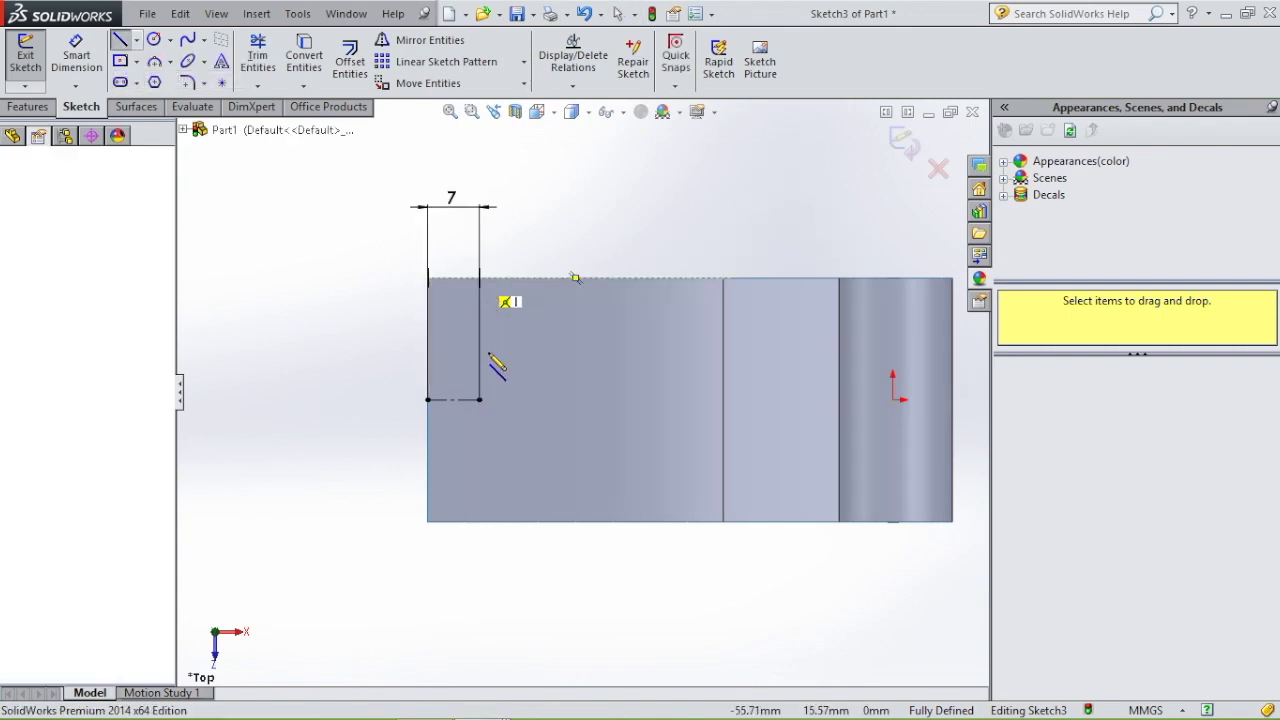
{"action": "left_click", "coordinate": [479, 521]}
{"action": "key", "text": "Escape"}
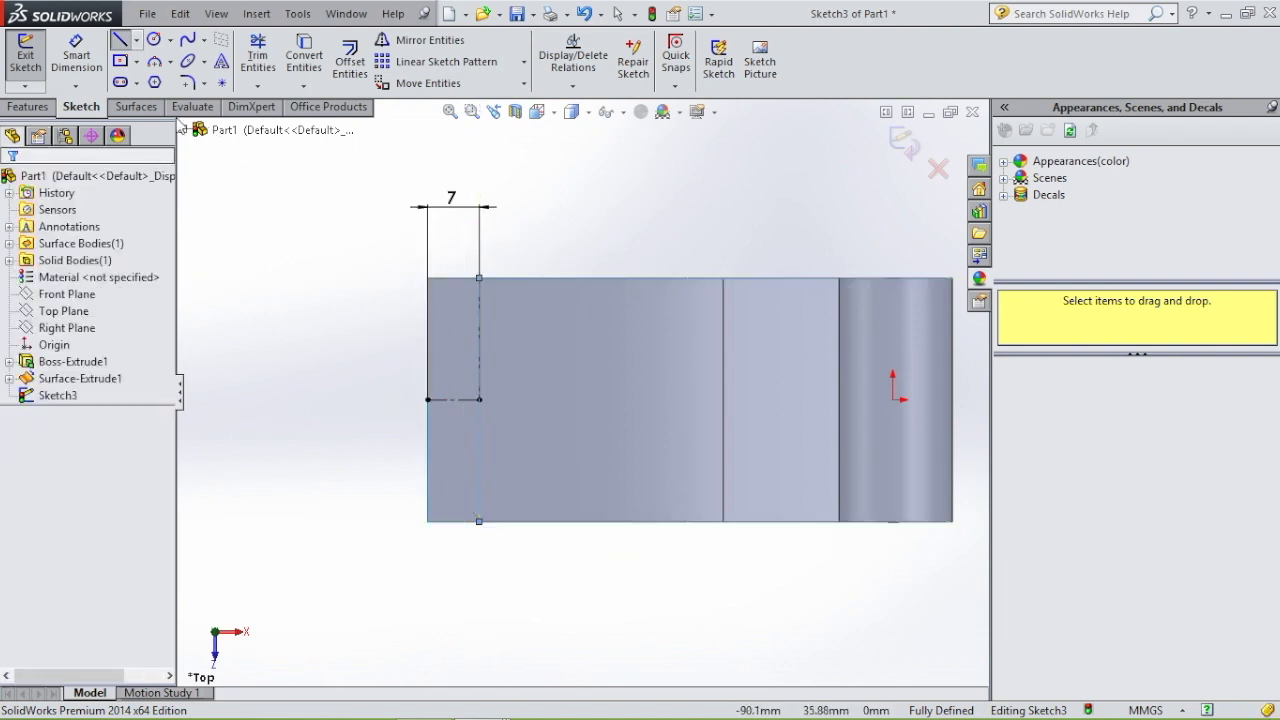
Draw a three-point arc of about 20.5 mm radius between the vertical centerline's endpoints, bulging past the surface's free end.
{"action": "left_click", "coordinate": [154, 62]}
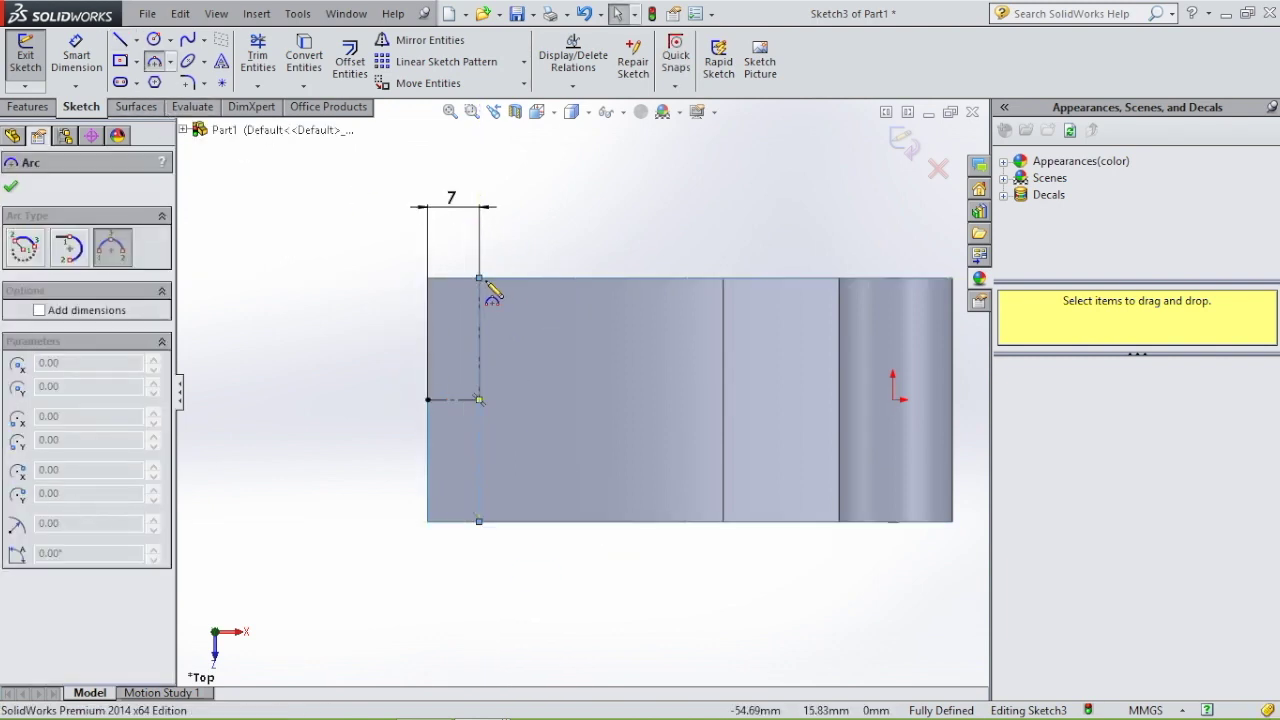
{"action": "left_click", "coordinate": [479, 278]}
{"action": "left_click", "coordinate": [479, 521]}
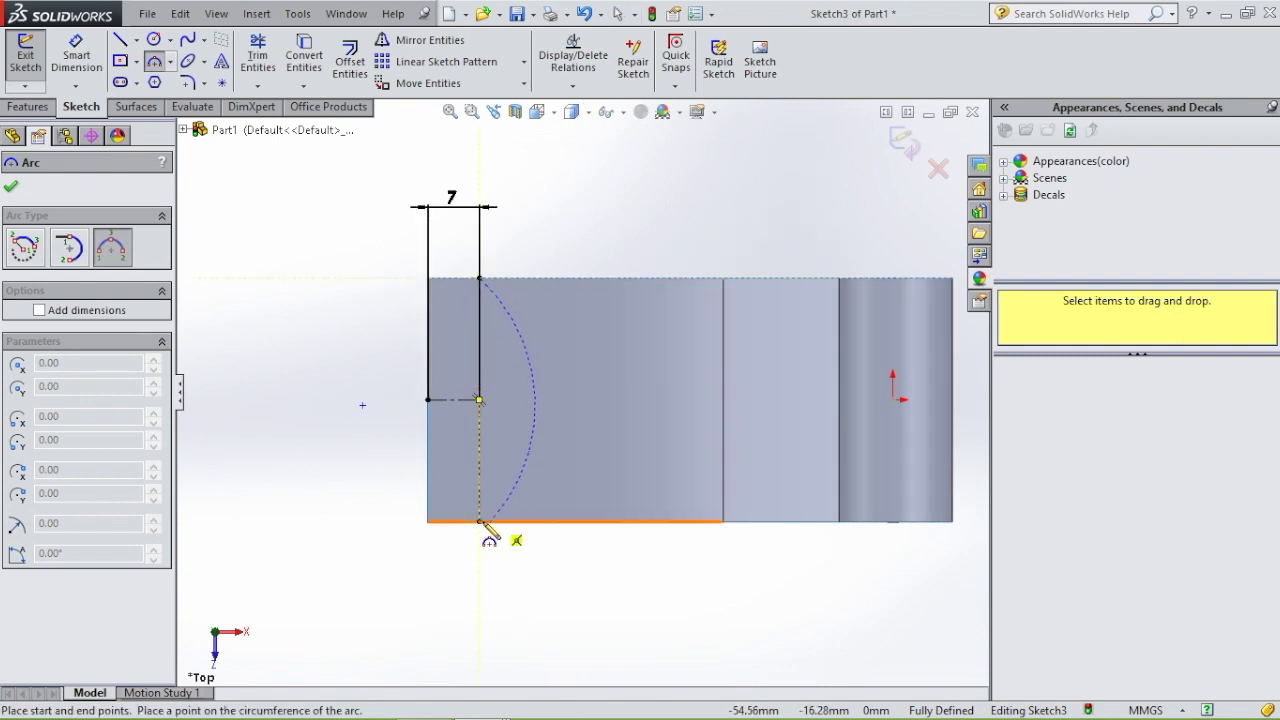
{"action": "left_click", "coordinate": [424, 408]}
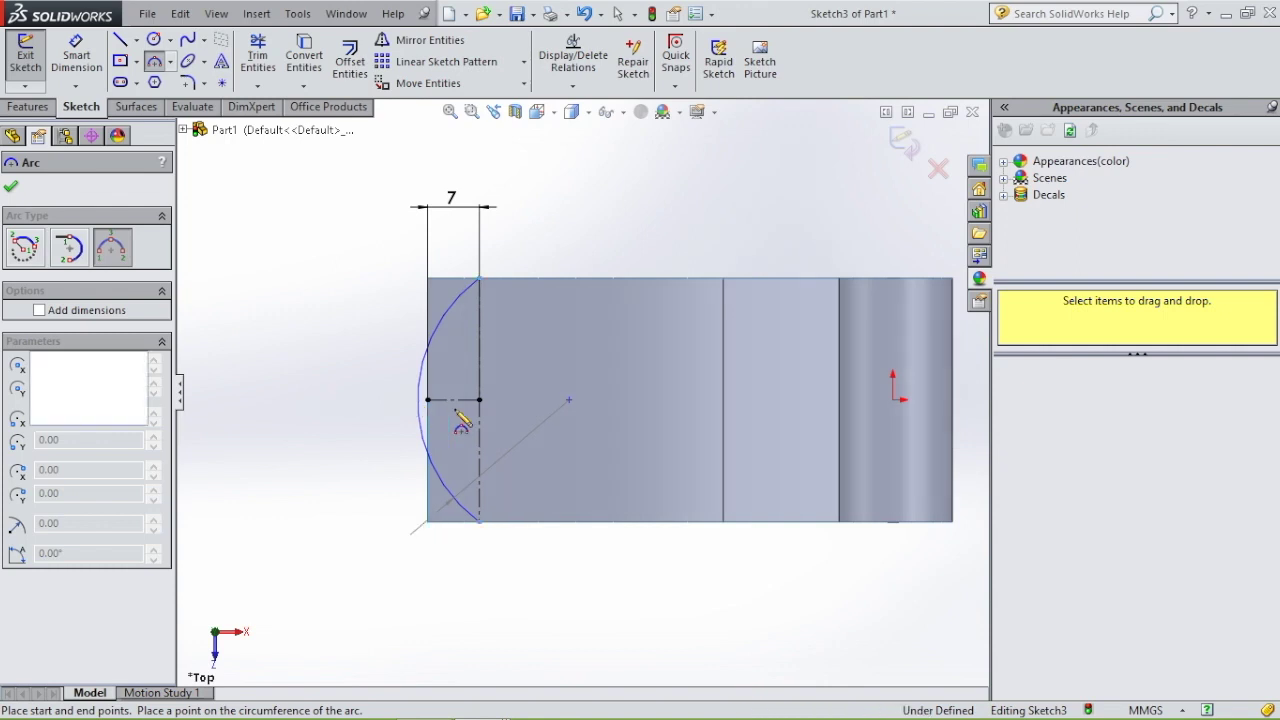
{"action": "key", "text": "Escape"}
Add a Midpoint relation between the arc and the outer endpoint of the 7 mm centerline.
{"action": "left_click", "coordinate": [428, 400]}
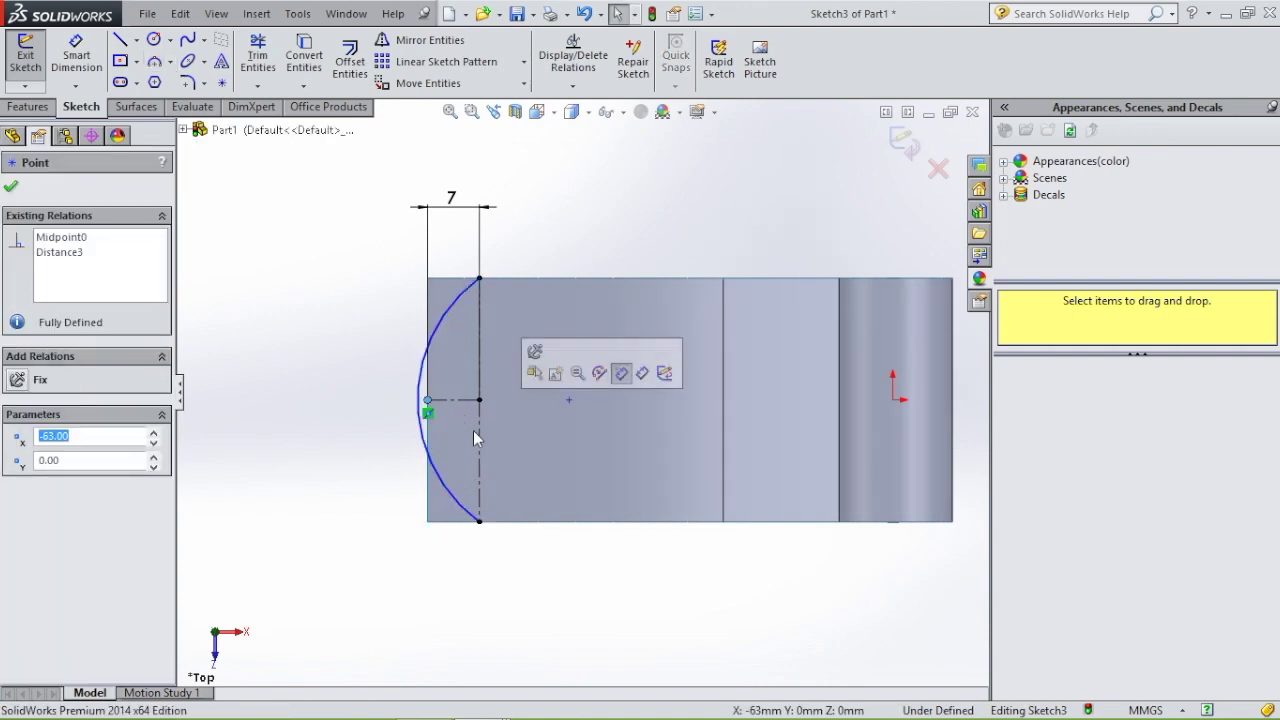
{"action": "left_click", "coordinate": [421, 418]}
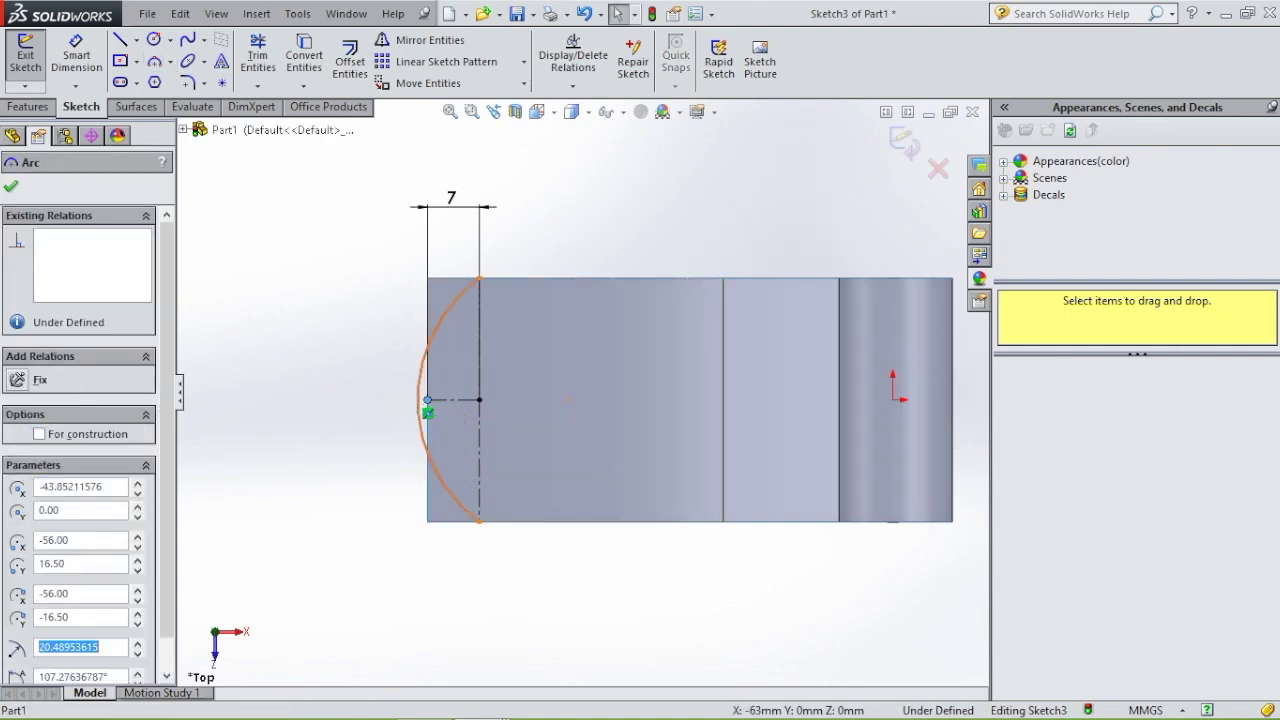
{"action": "left_click", "coordinate": [428, 400], "text": "ctrl"}
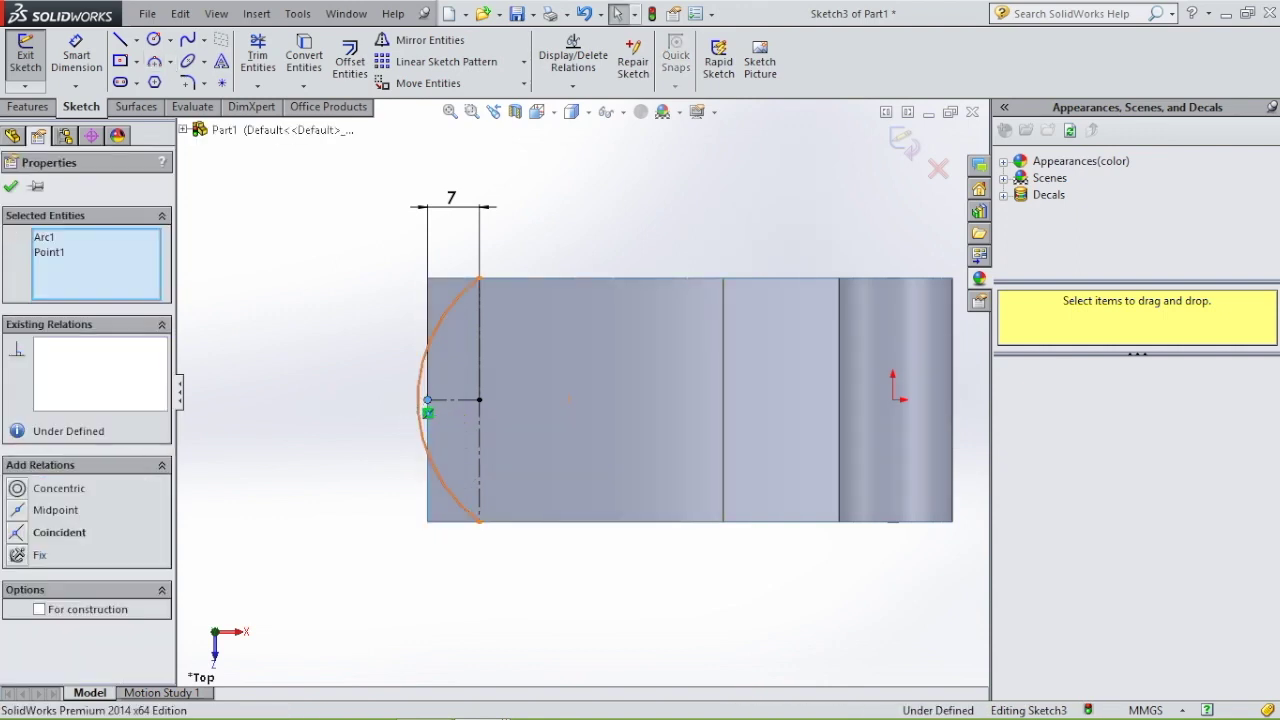
{"action": "left_click", "coordinate": [18, 511]}
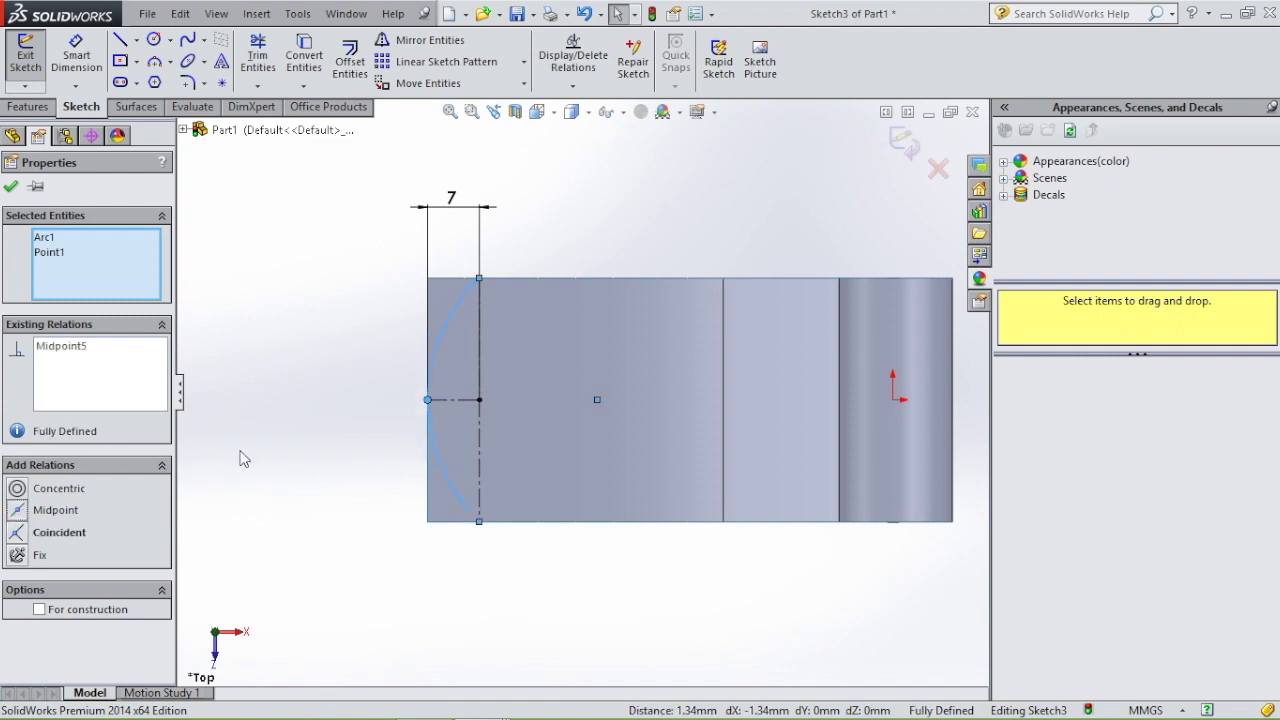
{"action": "left_click", "coordinate": [574, 234]}
Extrude the arc sketch as a surface that crosses the curved surface's free end on both sides.
{"action": "key", "text": "z"}
{"action": "middle_click_drag", "start_coordinate": [507, 313], "coordinate": [547, 361], "text": "ctrl"}
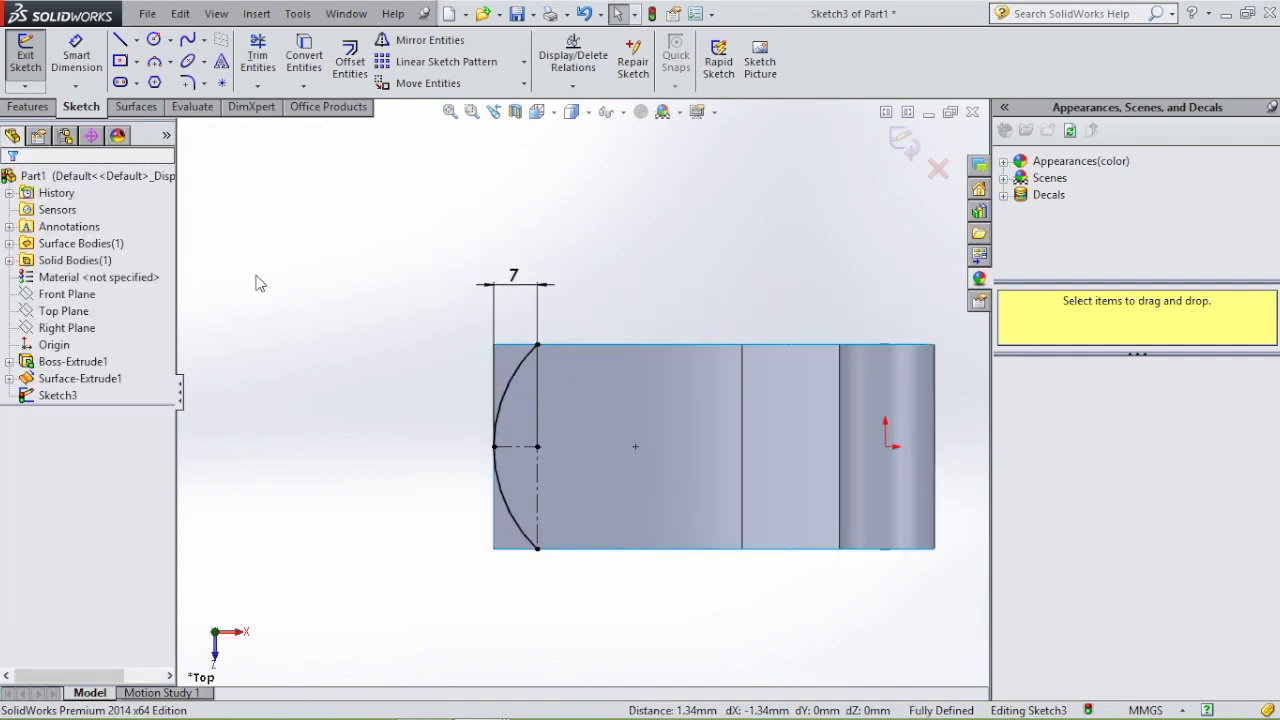
{"action": "left_click", "coordinate": [138, 107]}
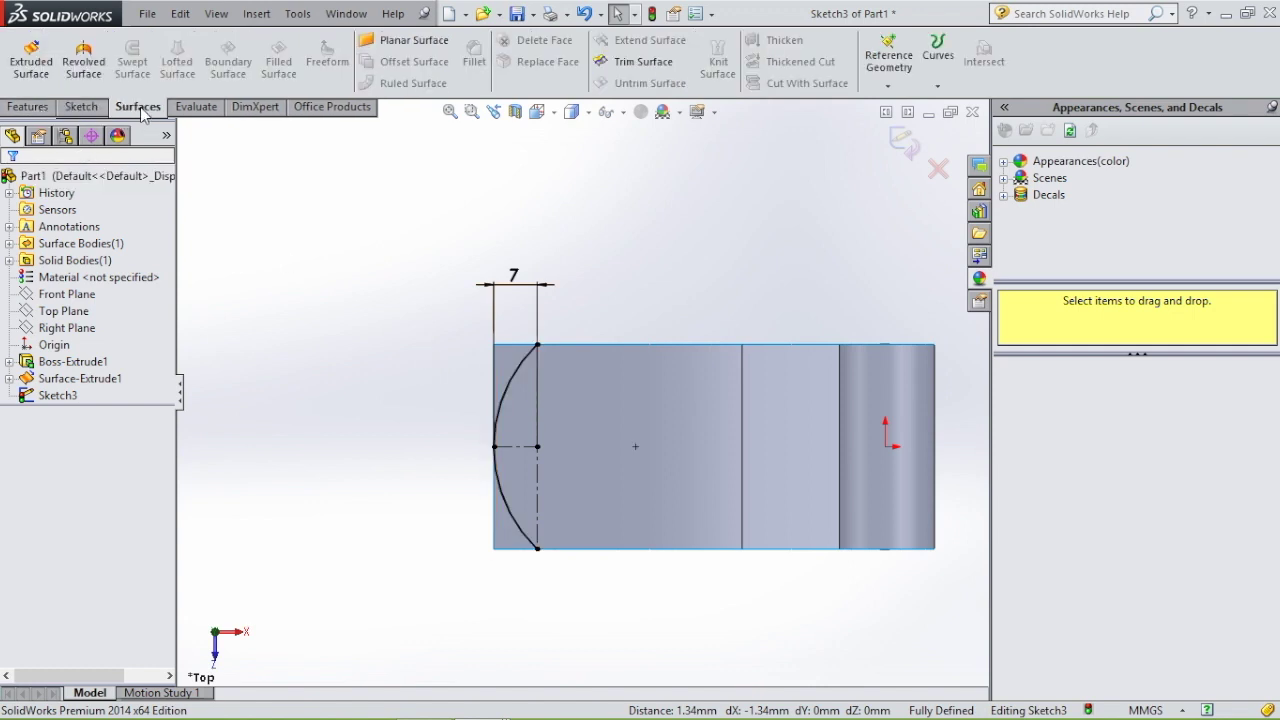
{"action": "left_click", "coordinate": [33, 73]}
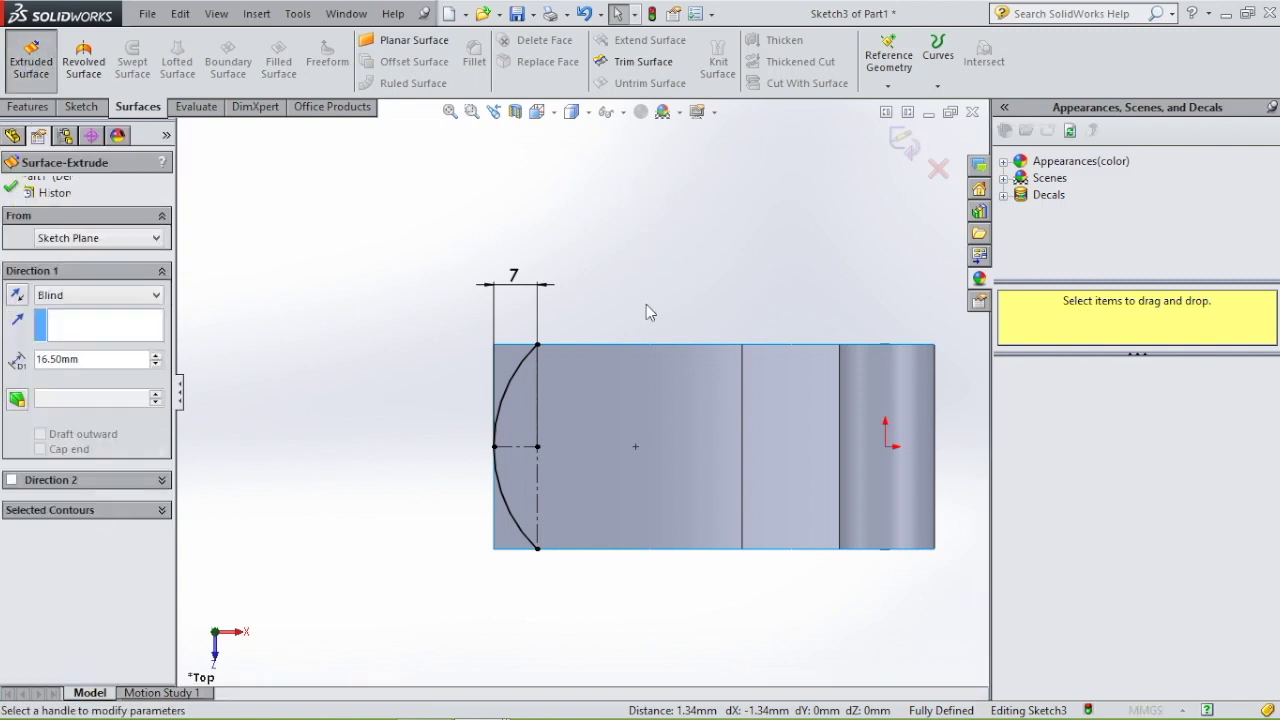
{"action": "middle_click_drag", "start_coordinate": [638, 292], "coordinate": [409, 270]}
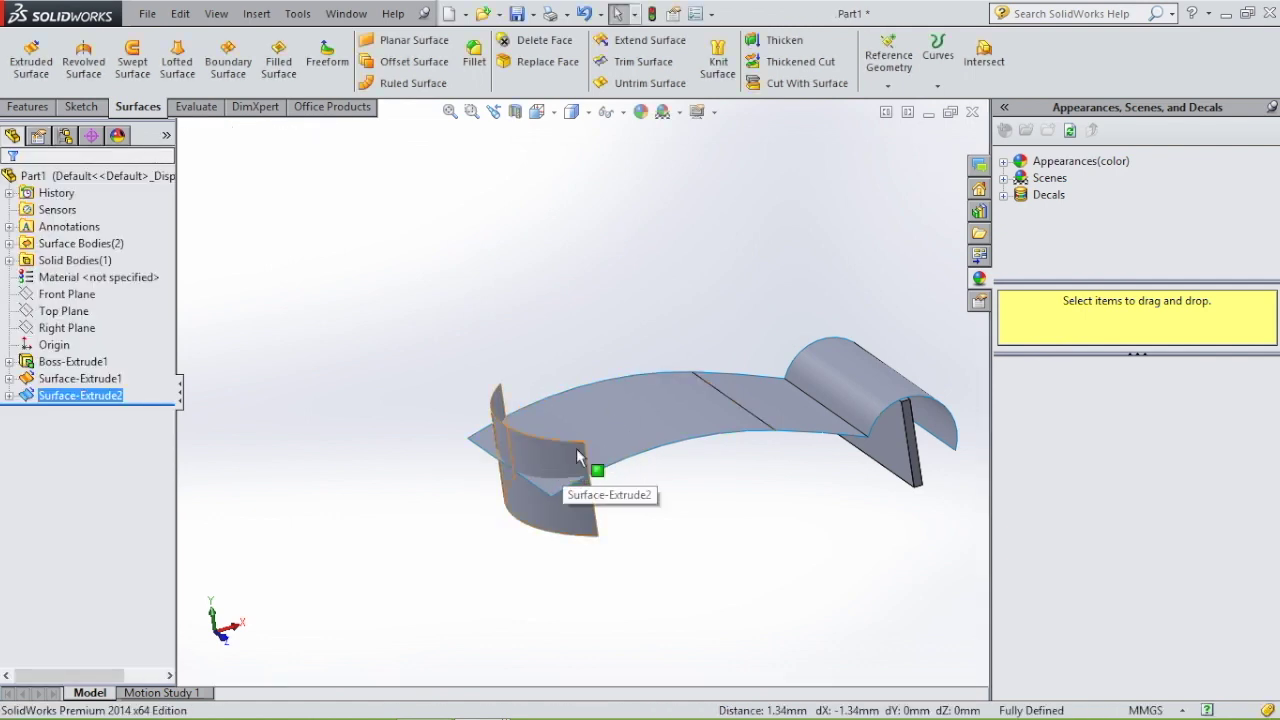
Trim the curved surface with the extruded arc surface, removing the two corner pieces outside the arc.
{"action": "left_click", "coordinate": [643, 68]}
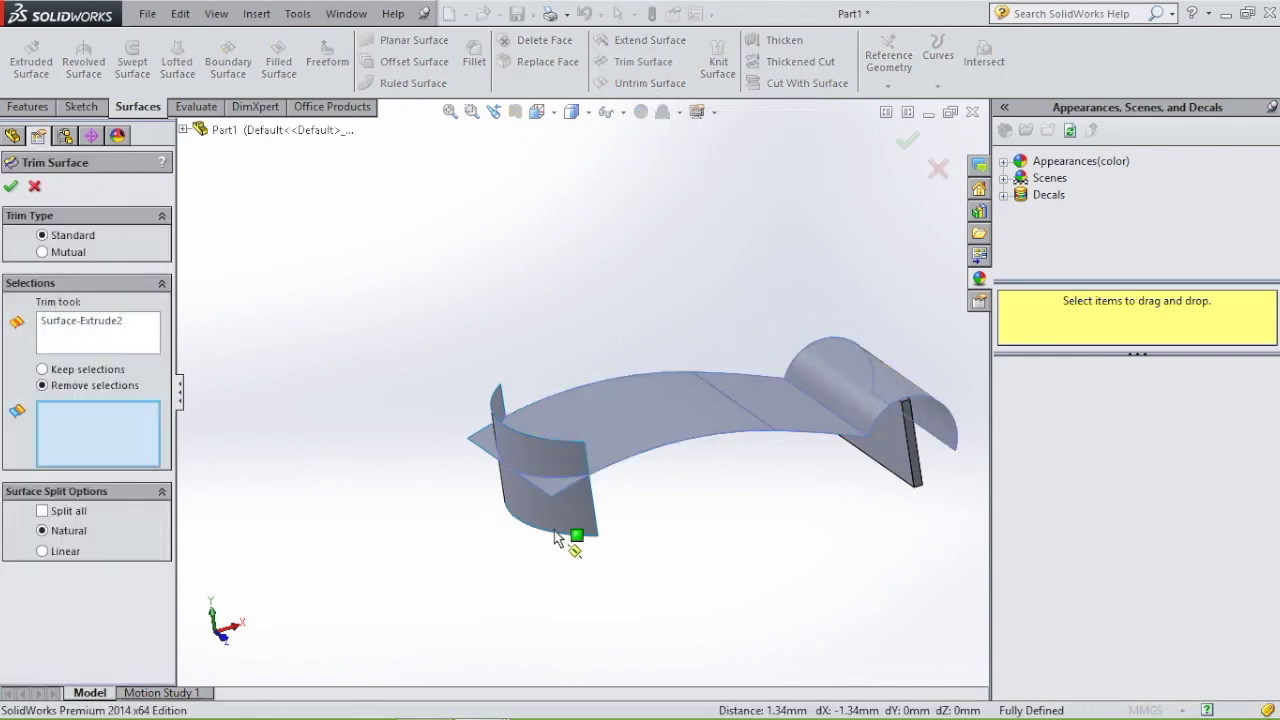
{"action": "left_click", "coordinate": [553, 486]}
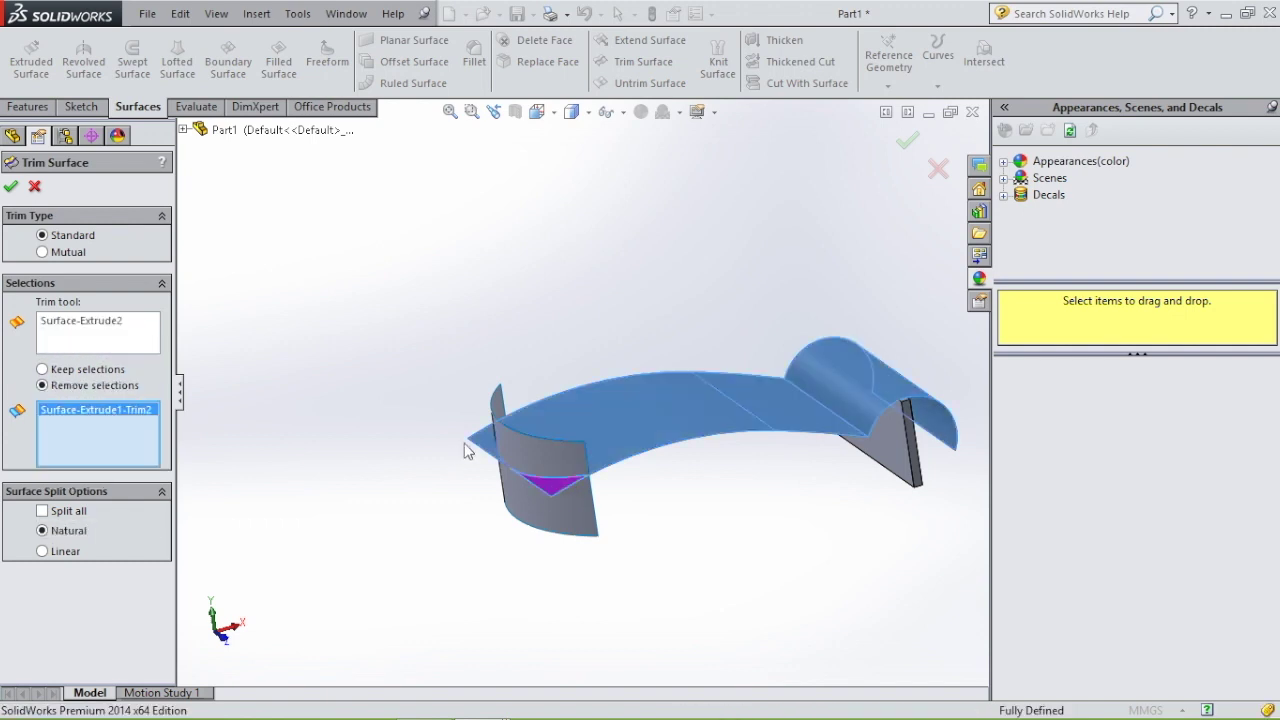
{"action": "left_click", "coordinate": [484, 444]}
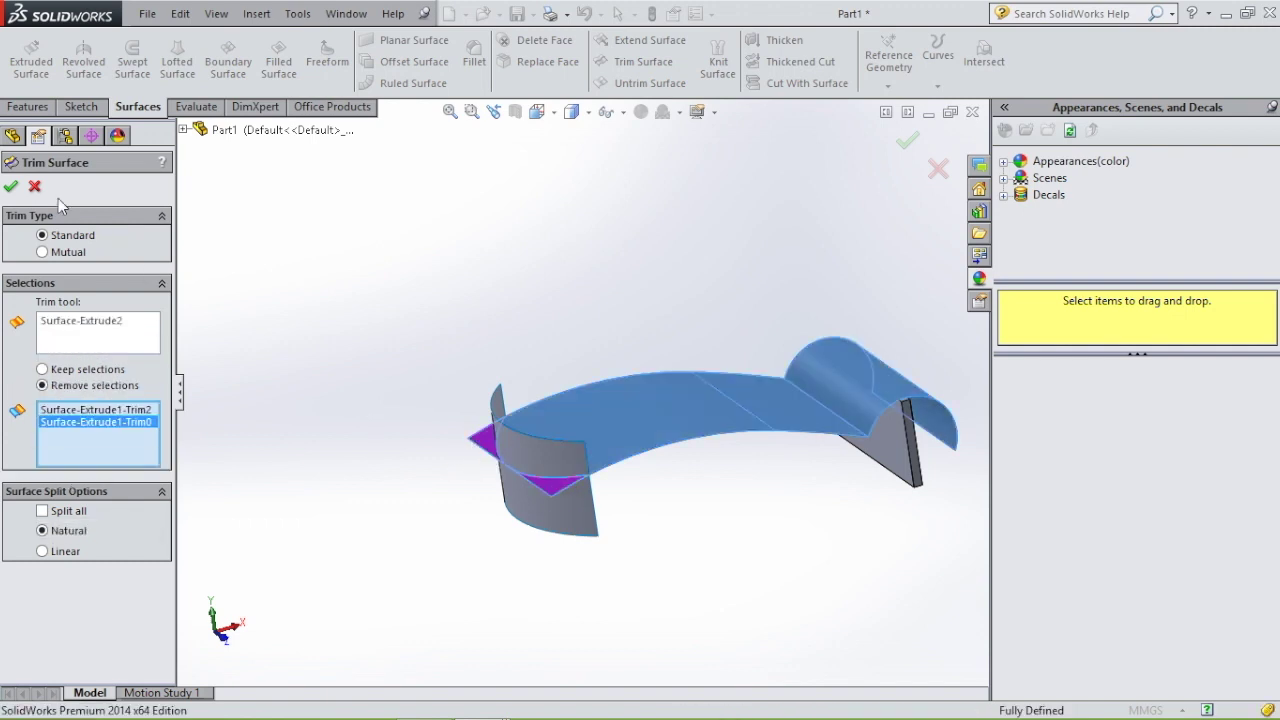
{"action": "left_click", "coordinate": [11, 188]}
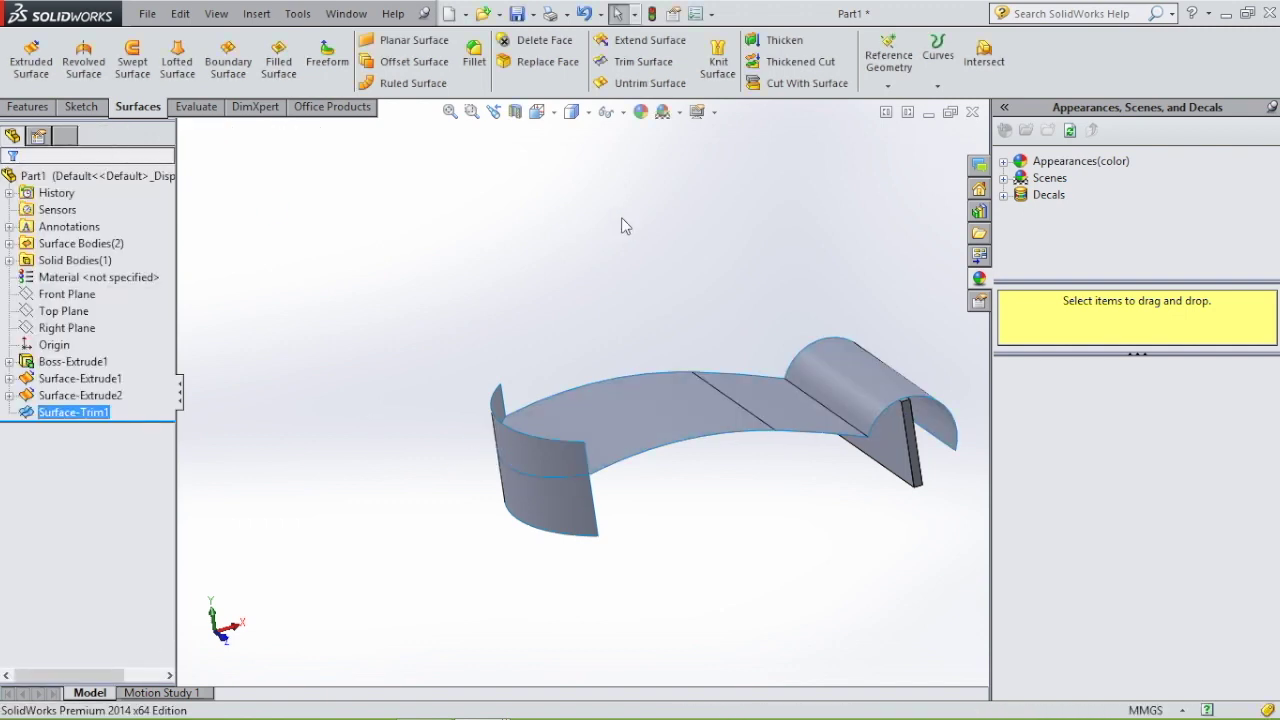
Hide the extruded arc surface used as the trim tool.
{"action": "left_click", "coordinate": [592, 528]}
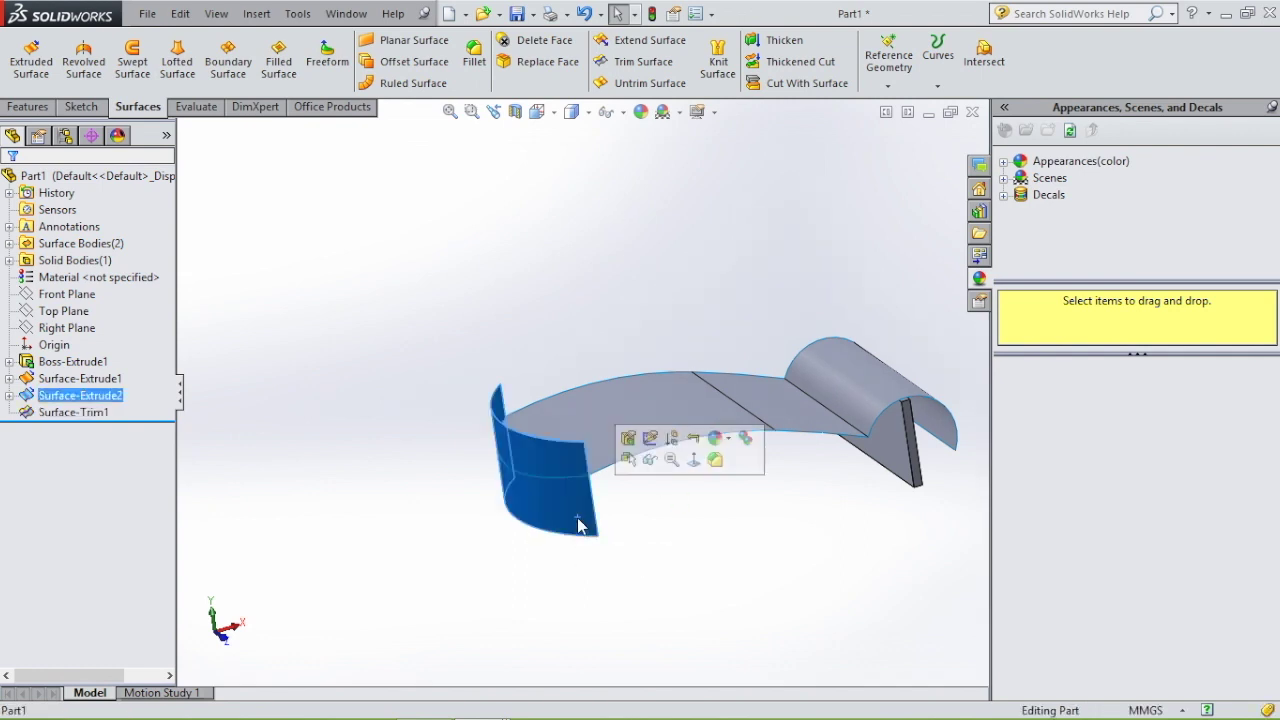
{"action": "left_click", "coordinate": [651, 460]}
{"action": "middle_click_drag", "start_coordinate": [614, 229], "coordinate": [631, 257]}
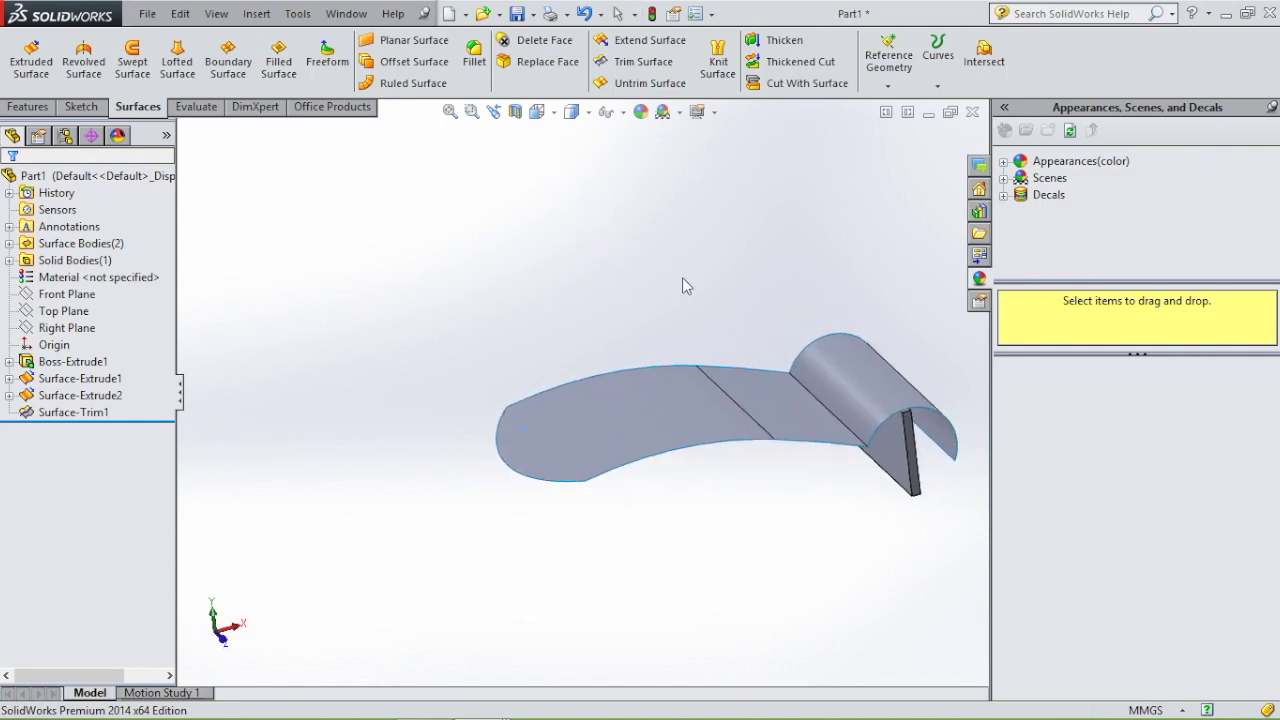
{"action": "scroll", "coordinate": [762, 374], "scroll_direction": "up", "scroll_amount": 3}
{"action": "scroll", "coordinate": [762, 374], "scroll_direction": "down", "scroll_amount": 3}
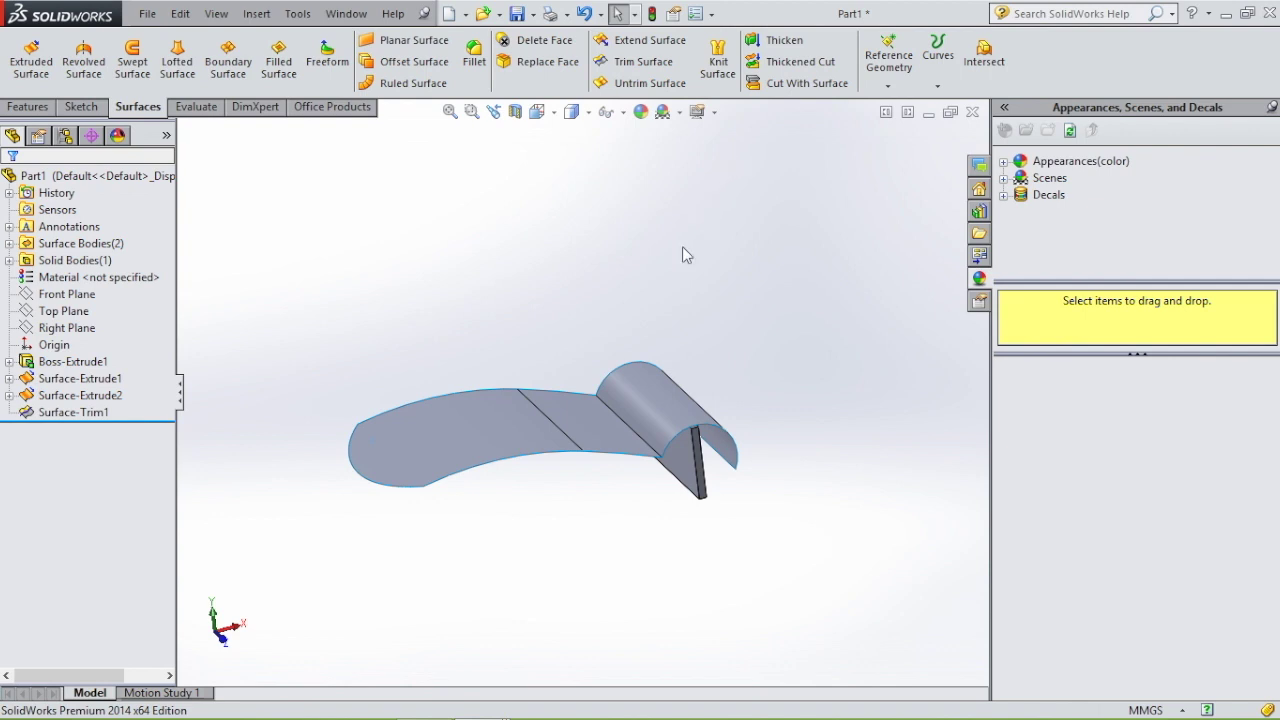
Thicken the trimmed surface by 1 mm to both sides with Merge result enabled.
{"action": "left_click", "coordinate": [782, 41]}
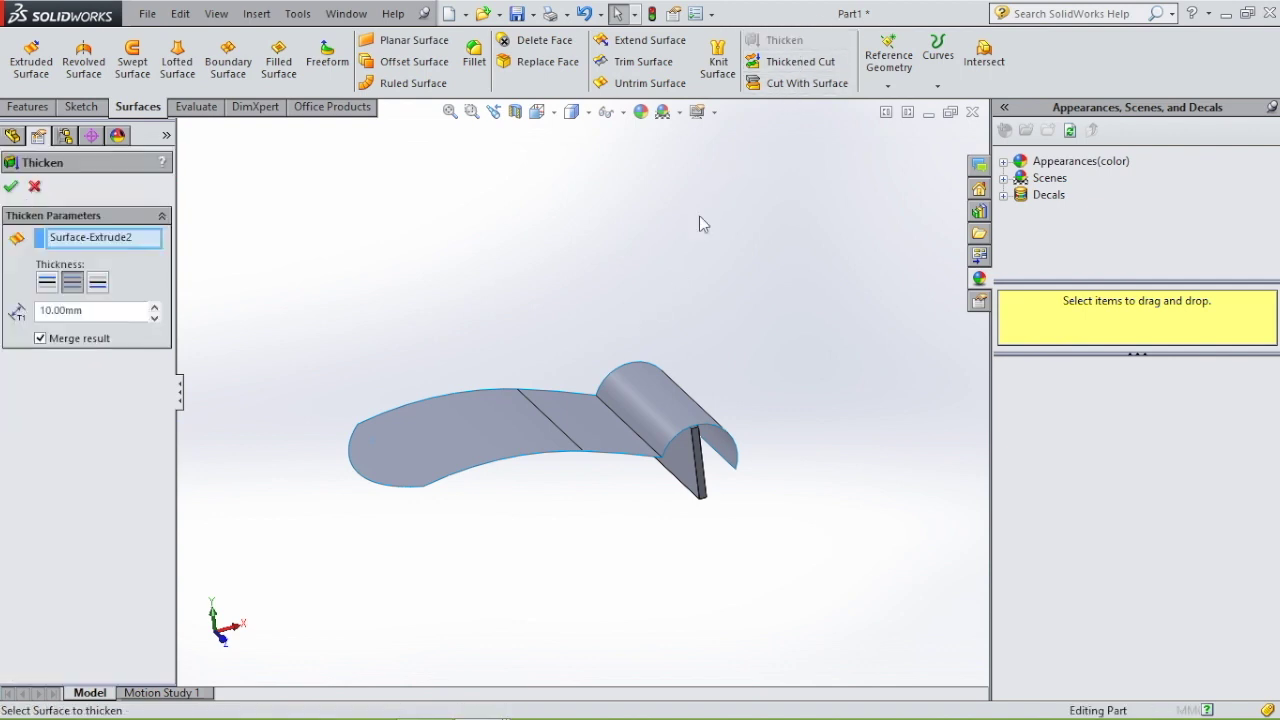
{"action": "left_click", "coordinate": [500, 445]}
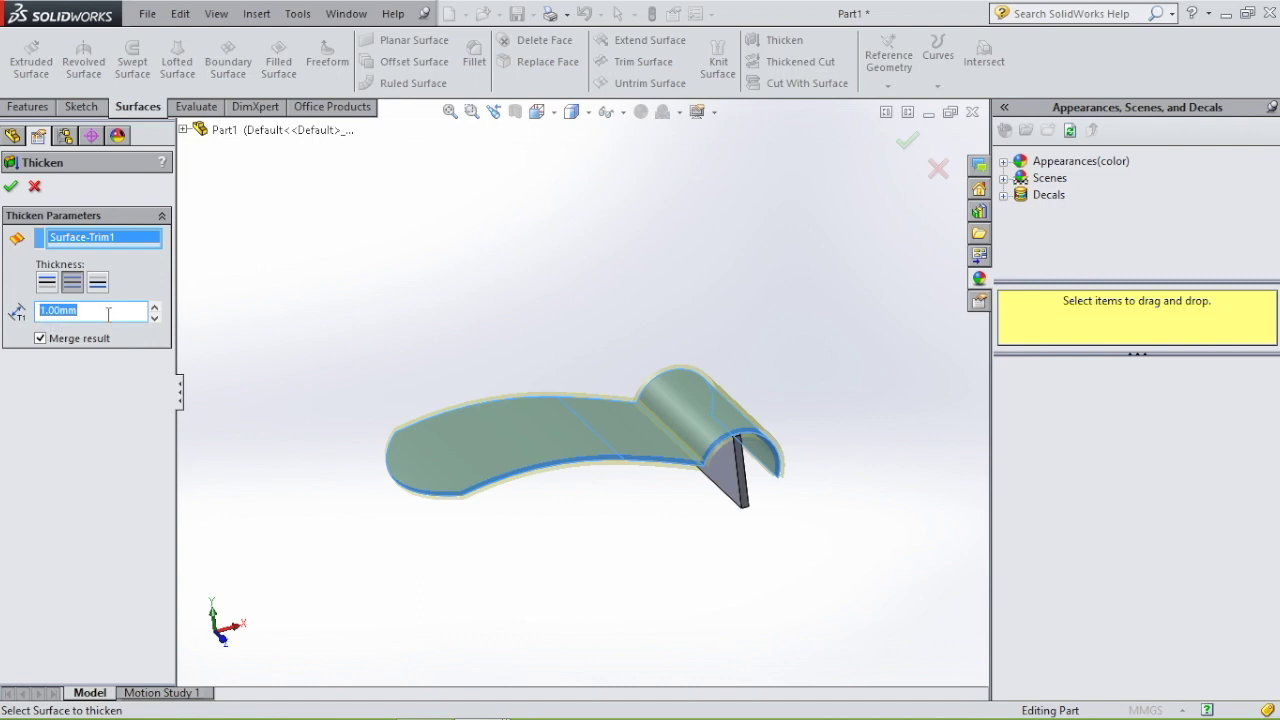
{"action": "left_click", "coordinate": [11, 188]}
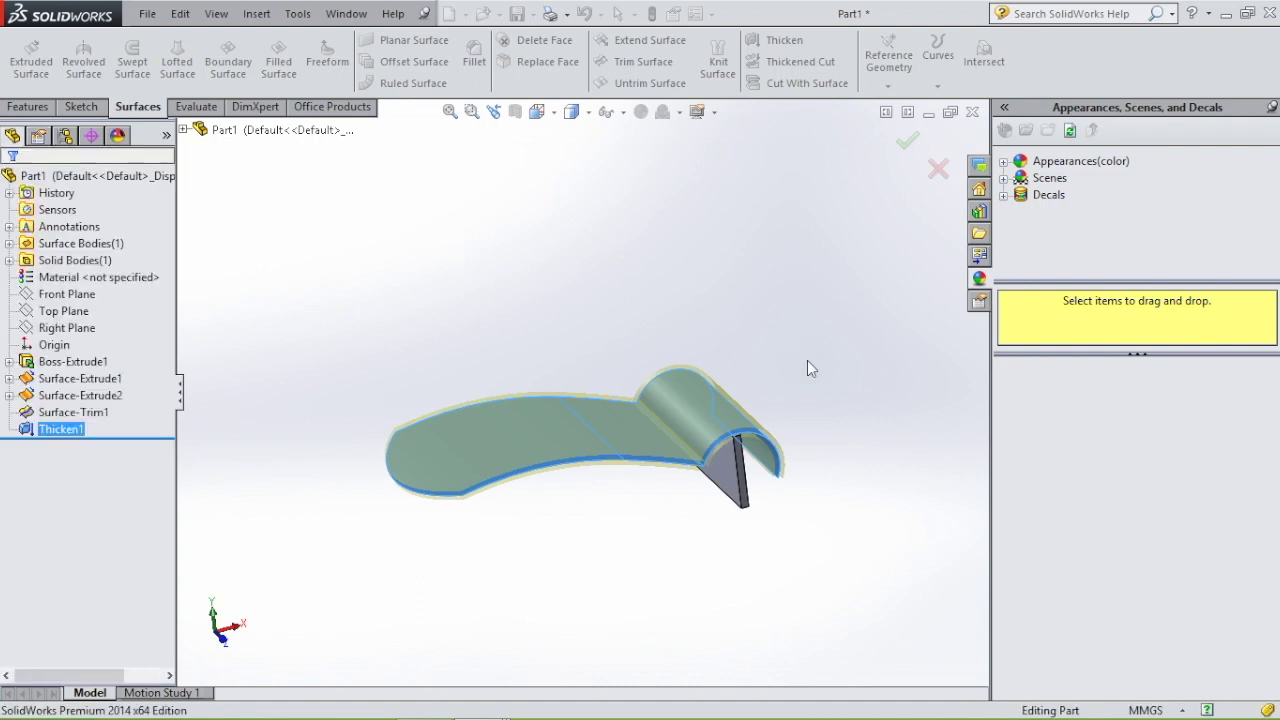
Fillet the two short corner edges at the thickened body's rounded free end with a 5 mm radius.
{"action": "middle_click_drag", "start_coordinate": [803, 445], "coordinate": [666, 480]}
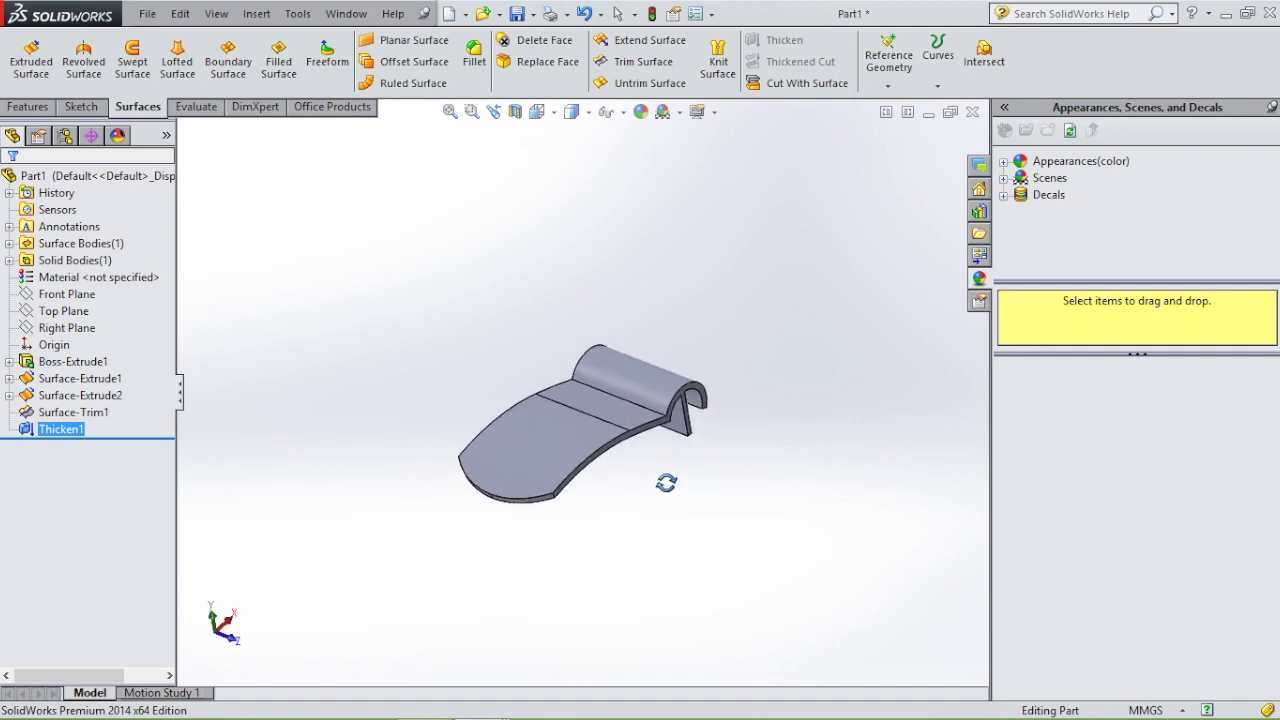
{"action": "scroll", "coordinate": [528, 479], "scroll_direction": "down", "scroll_amount": 3}
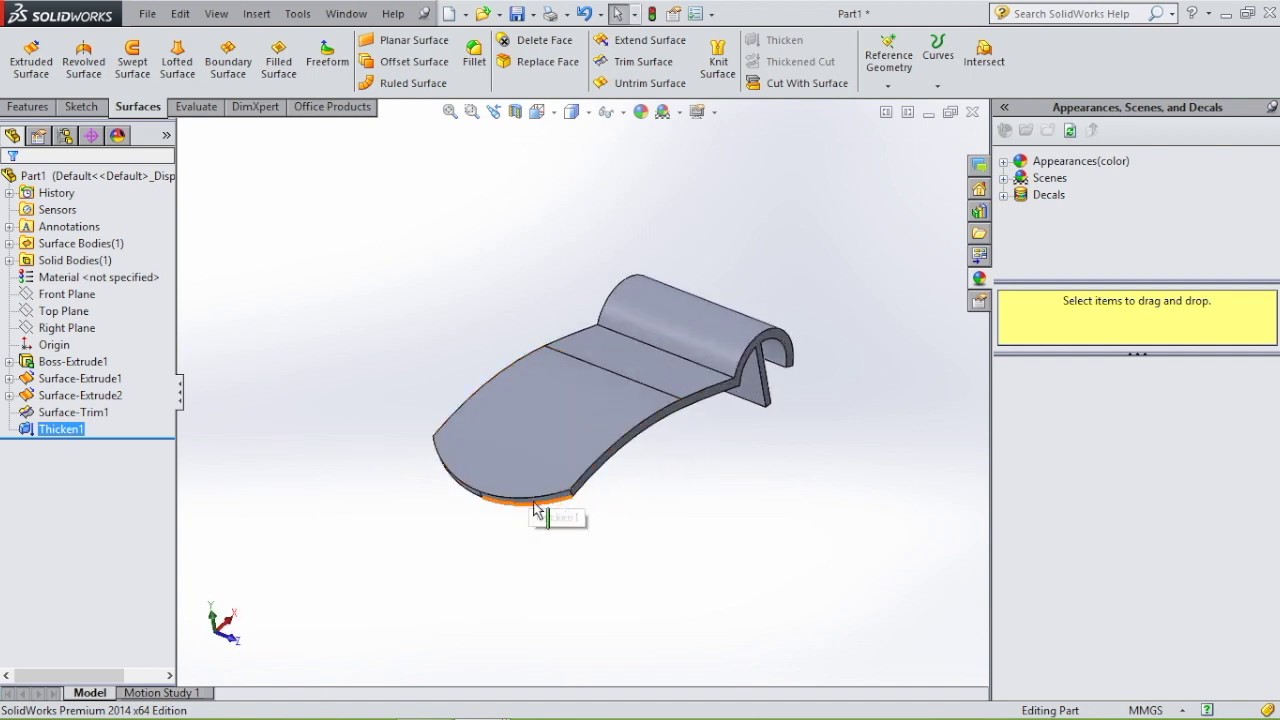
{"action": "left_click", "coordinate": [30, 107]}
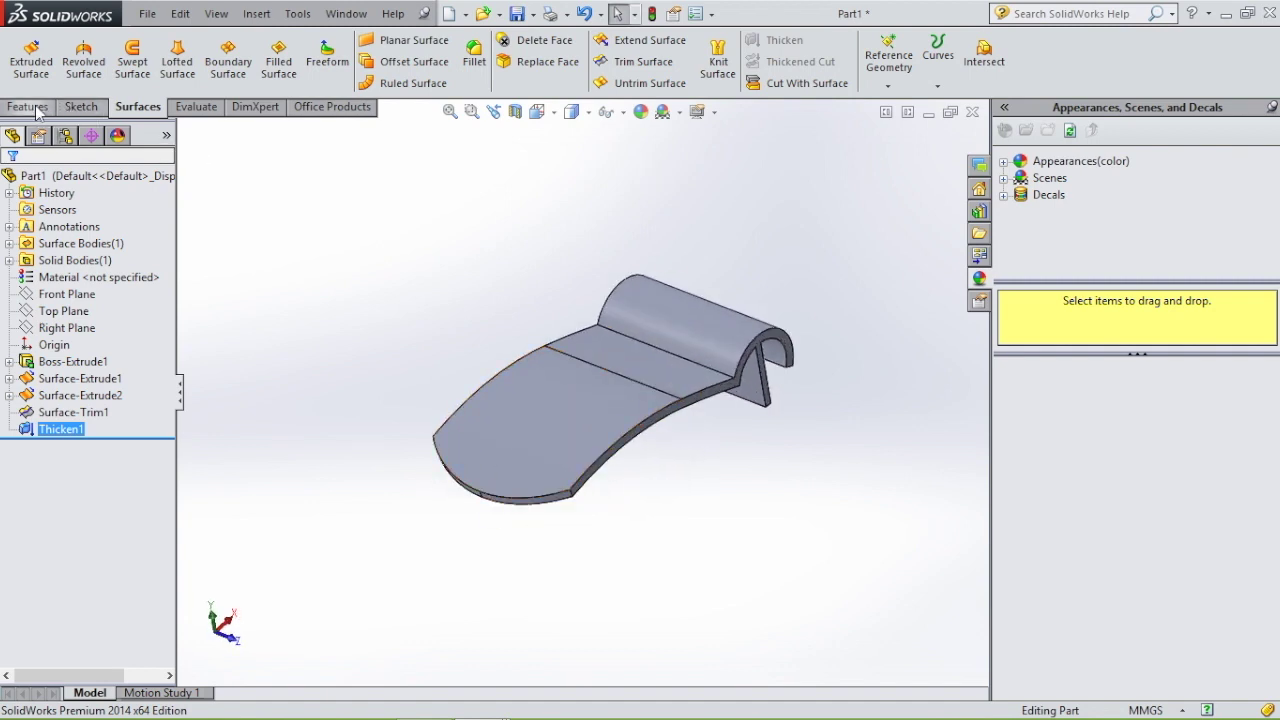
{"action": "left_click", "coordinate": [575, 500]}
{"action": "middle_click_drag", "start_coordinate": [557, 520], "coordinate": [743, 468]}
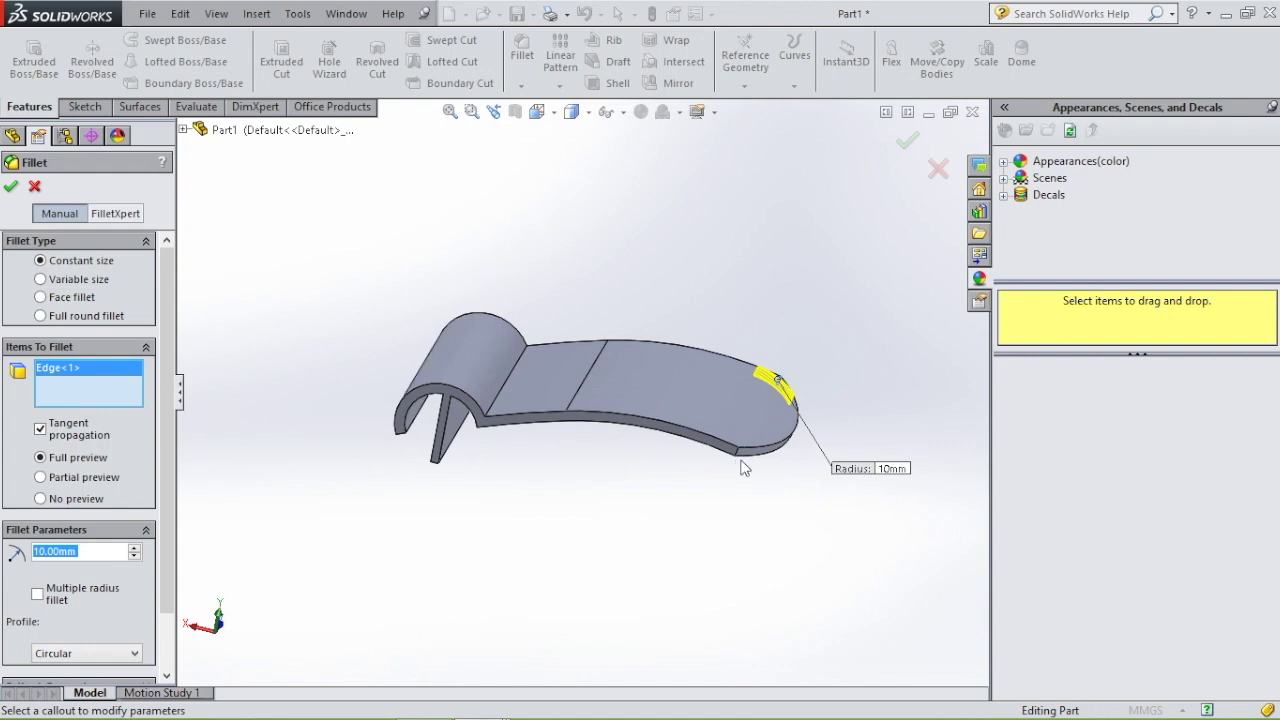
{"action": "left_click", "coordinate": [738, 458]}
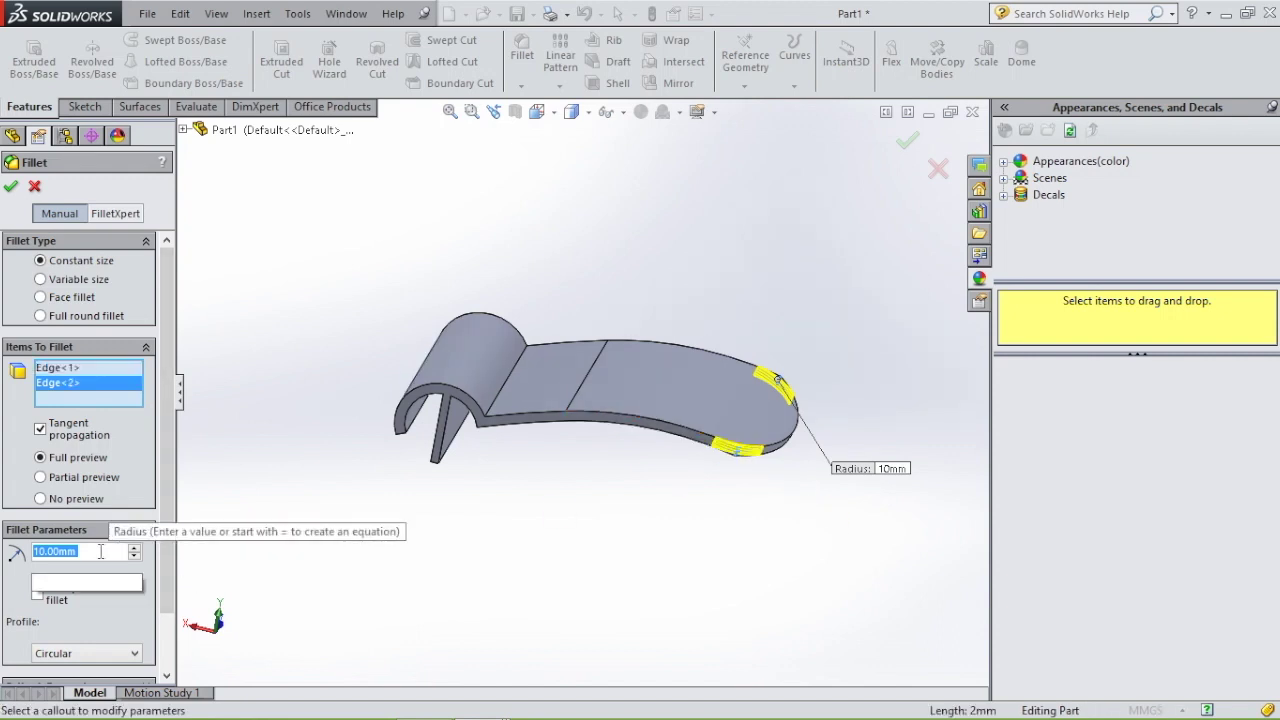
{"action": "type", "text": "5"}
{"action": "key", "text": "Return"}
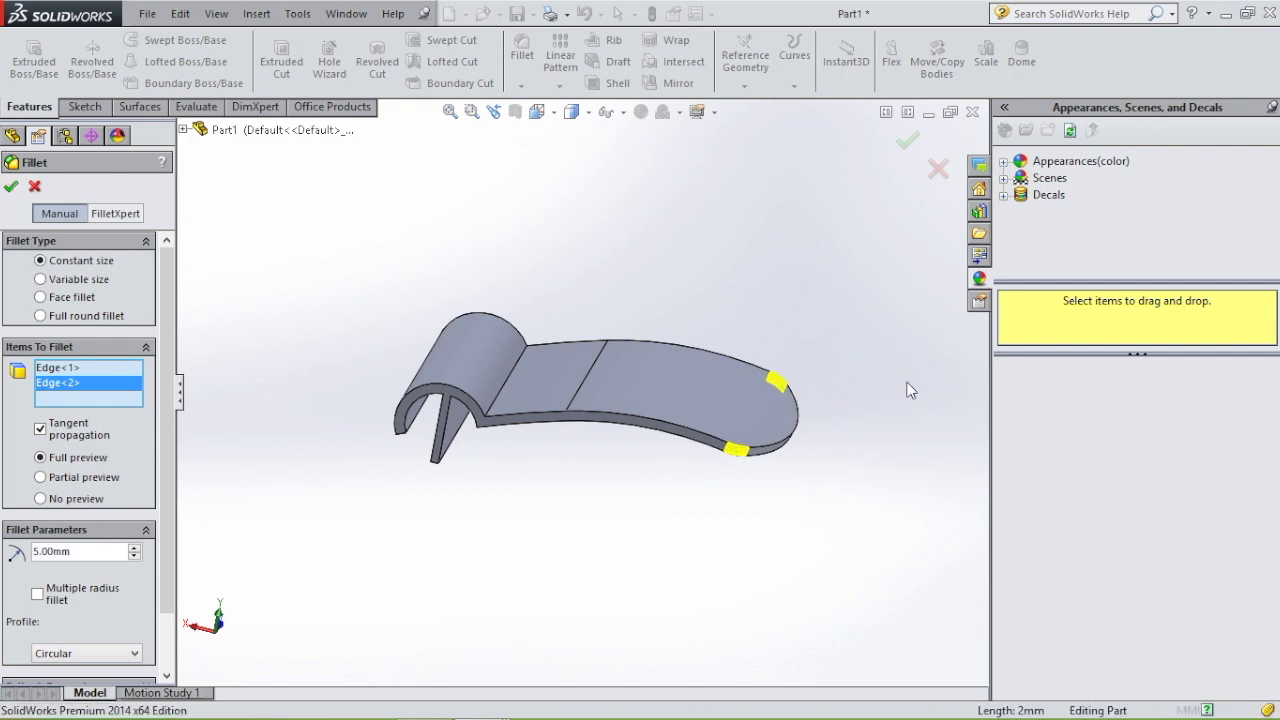
{"action": "key", "text": "Return"}
Start a new sketch on the Front Plane and view it face-on.
{"action": "middle_click_drag", "start_coordinate": [743, 290], "coordinate": [760, 433]}
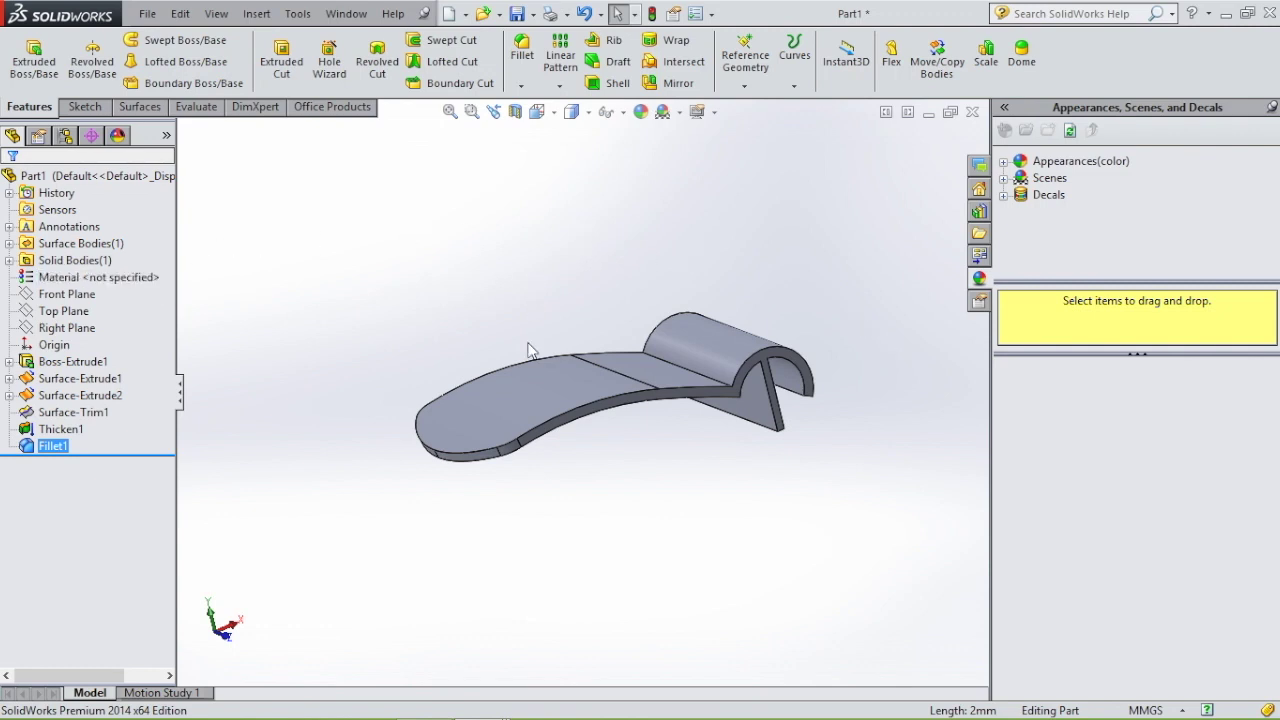
{"action": "middle_click_drag", "start_coordinate": [585, 488], "coordinate": [520, 455]}
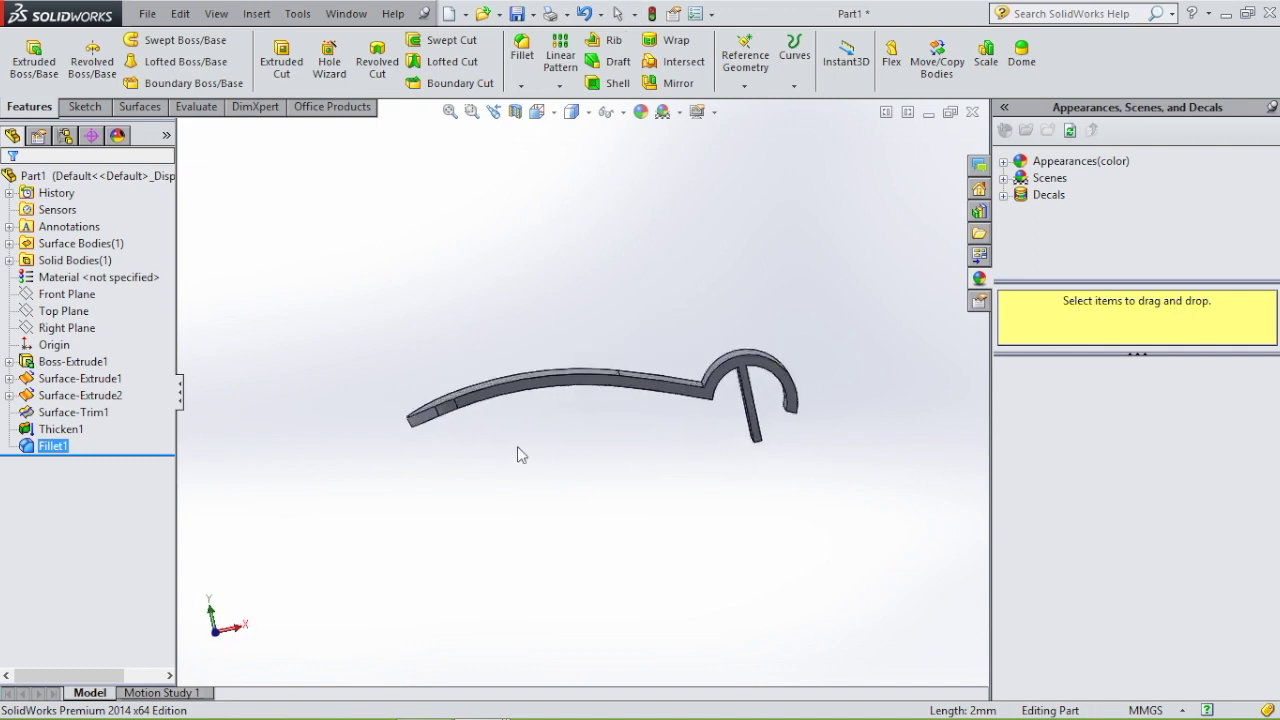
{"action": "left_click", "coordinate": [418, 428]}
{"action": "middle_click_drag", "start_coordinate": [577, 320], "coordinate": [605, 307]}
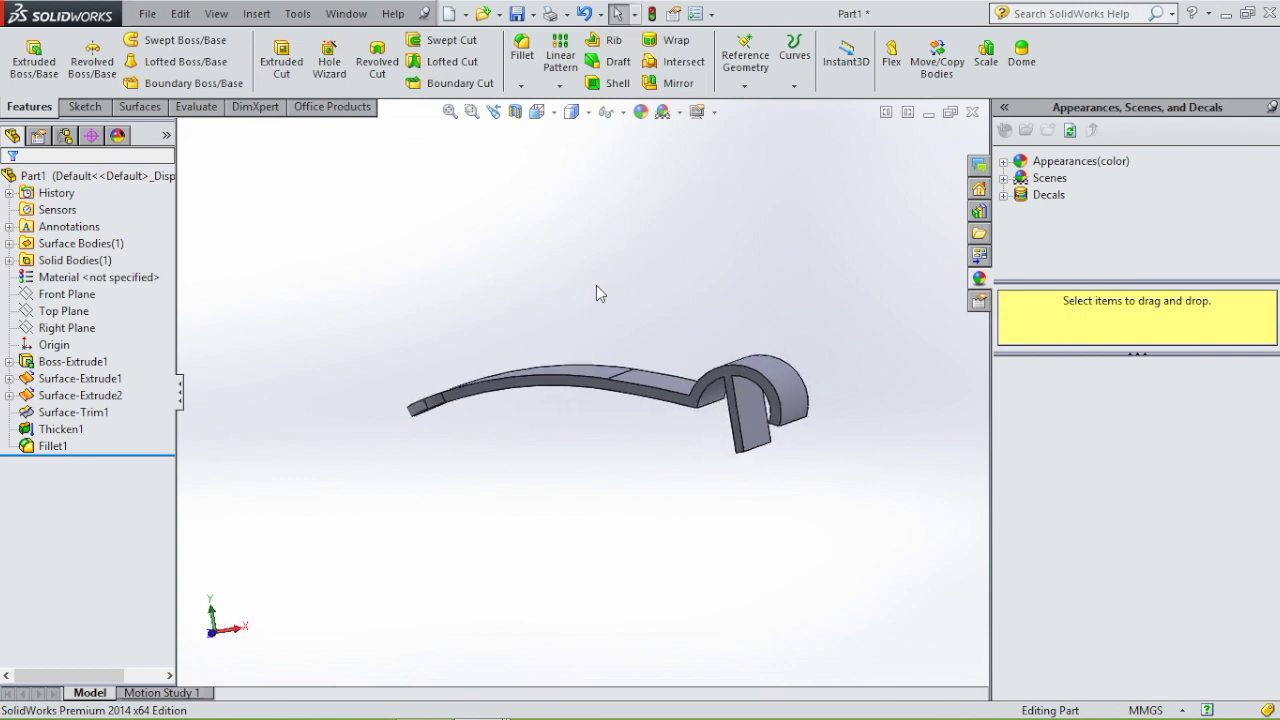
{"action": "middle_click_drag", "start_coordinate": [437, 450], "coordinate": [460, 418]}
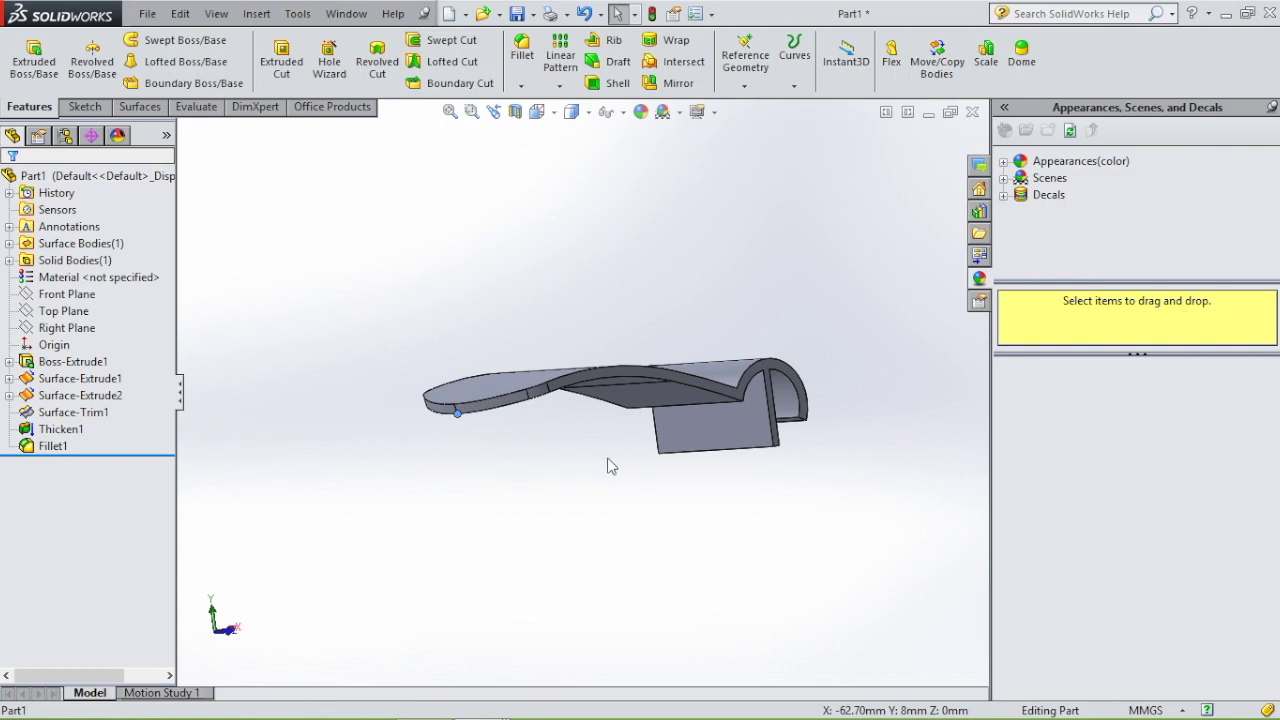
{"action": "middle_click_drag", "start_coordinate": [627, 465], "coordinate": [567, 469]}
{"action": "left_click", "coordinate": [76, 311]}
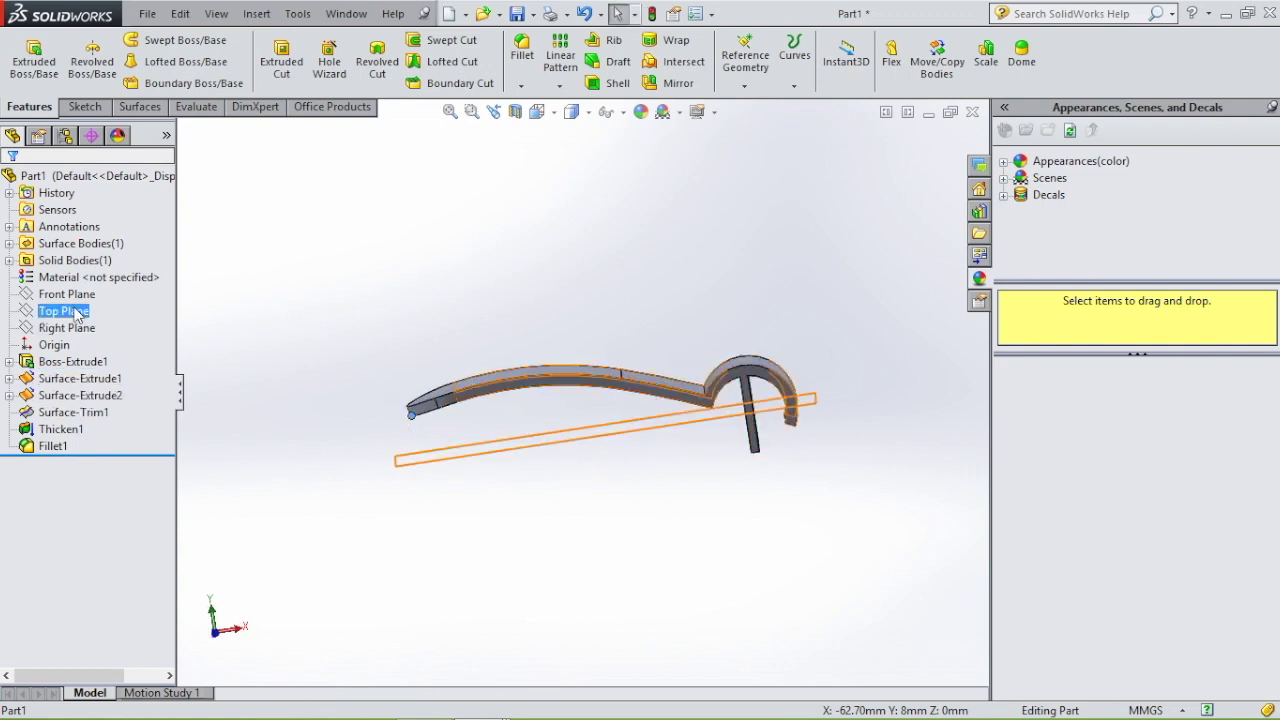
{"action": "left_click", "coordinate": [68, 294]}
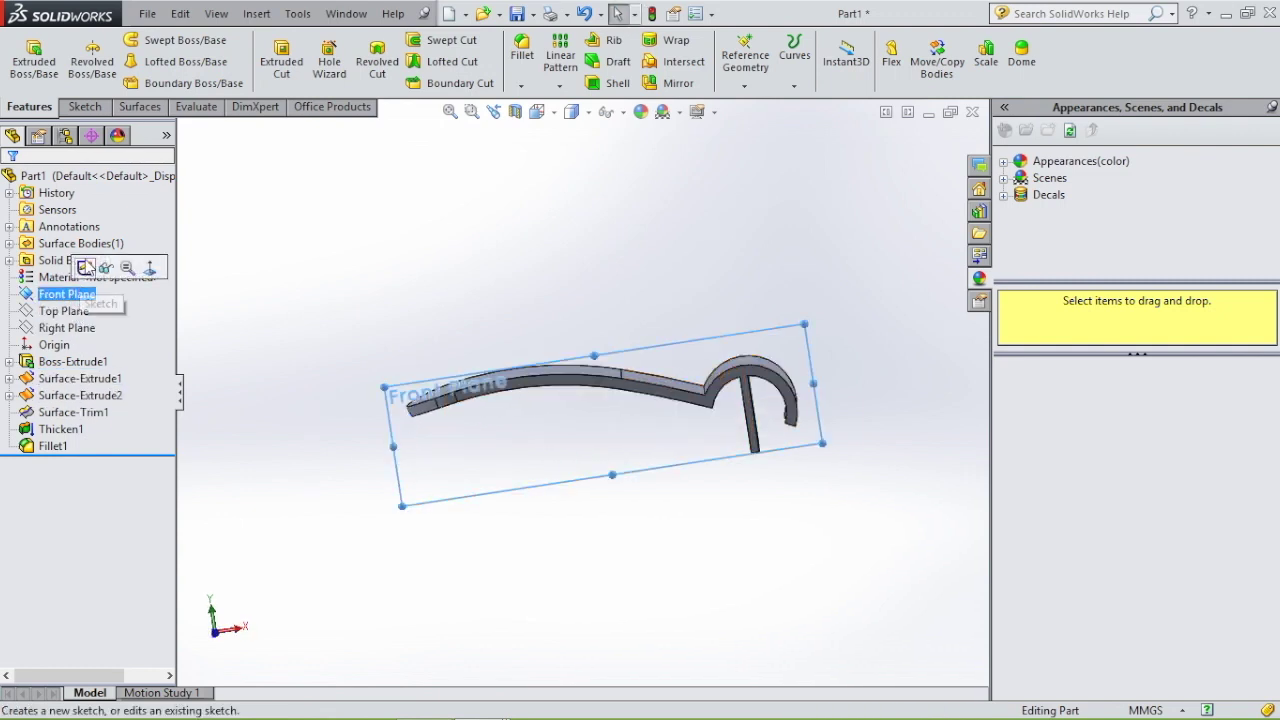
{"action": "left_click", "coordinate": [84, 267]}
{"action": "key", "text": "space"}
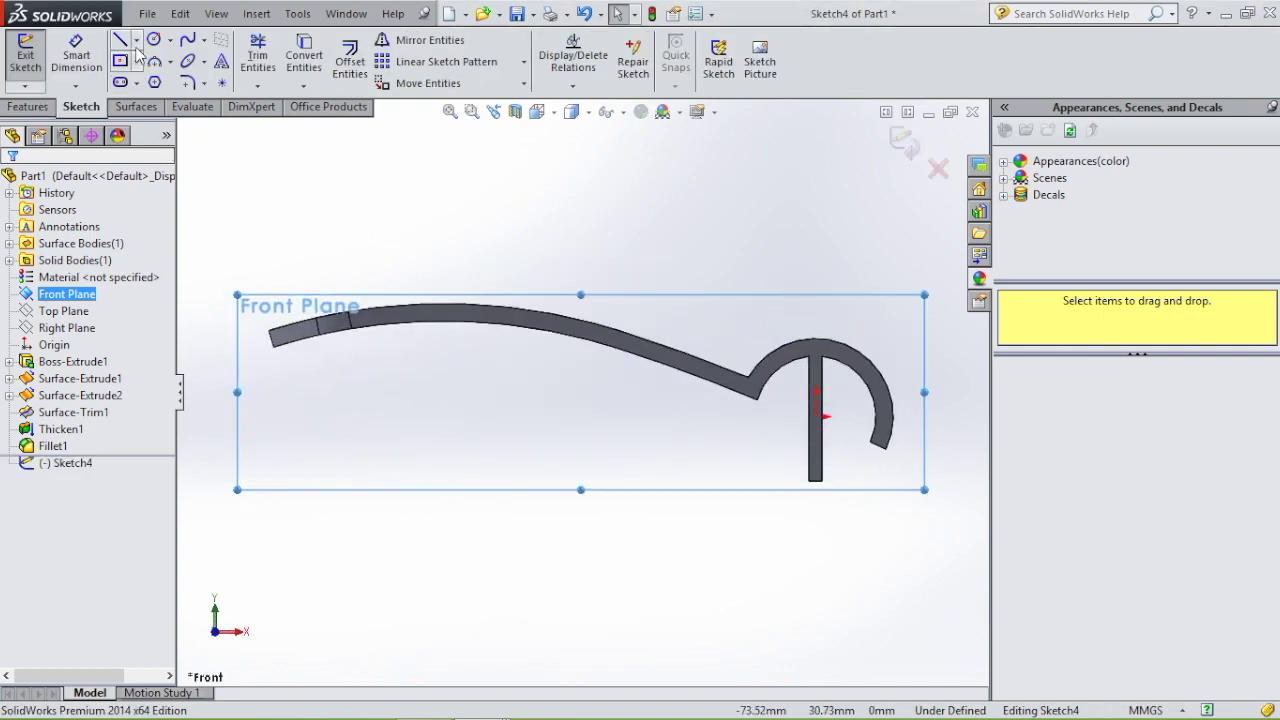
Draw a vertical centerline about 5.5 mm long downward from the lower corner of the body's free end.
{"action": "left_click", "coordinate": [136, 41]}
{"action": "left_click", "coordinate": [169, 82]}
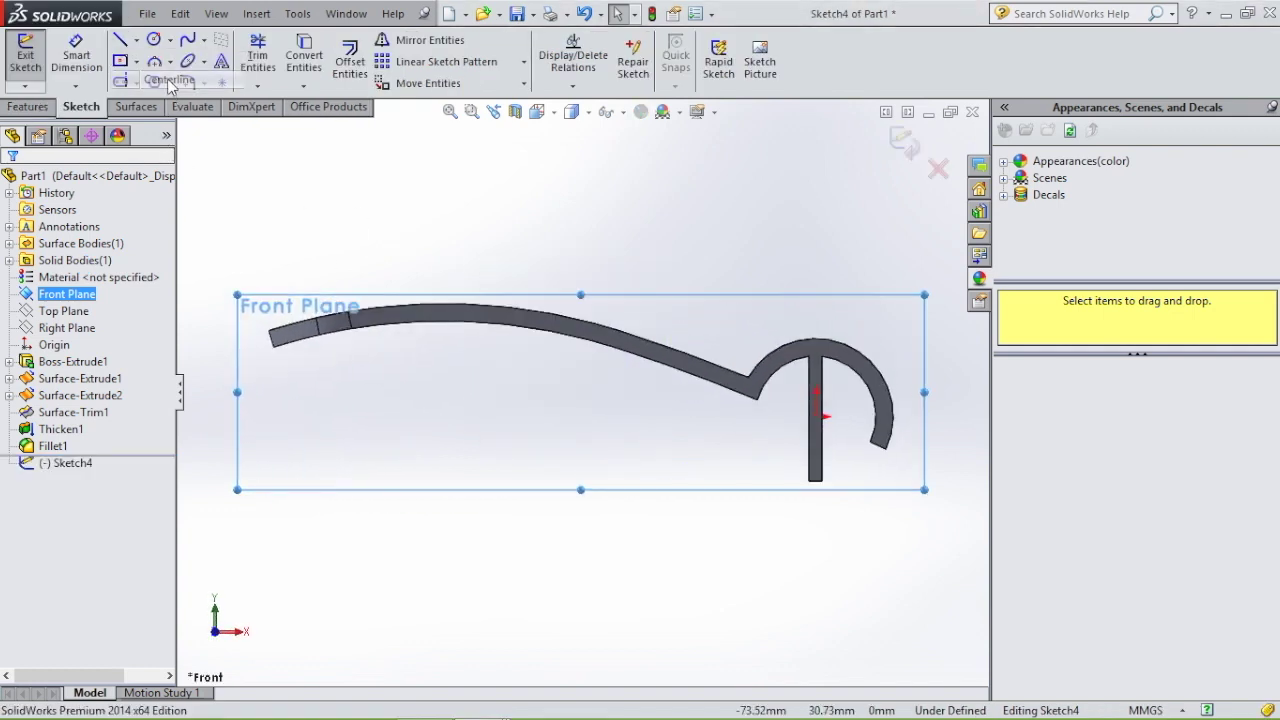
{"action": "left_click", "coordinate": [273, 347]}
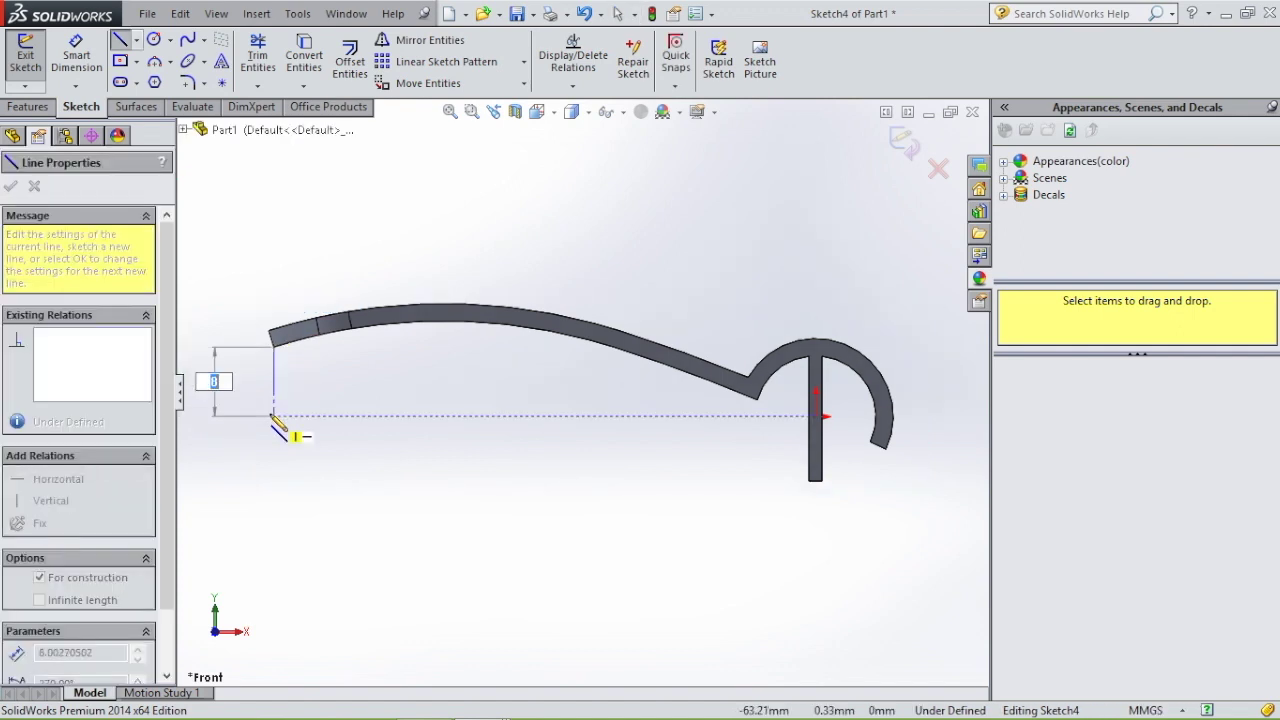
{"action": "left_click", "coordinate": [274, 393]}
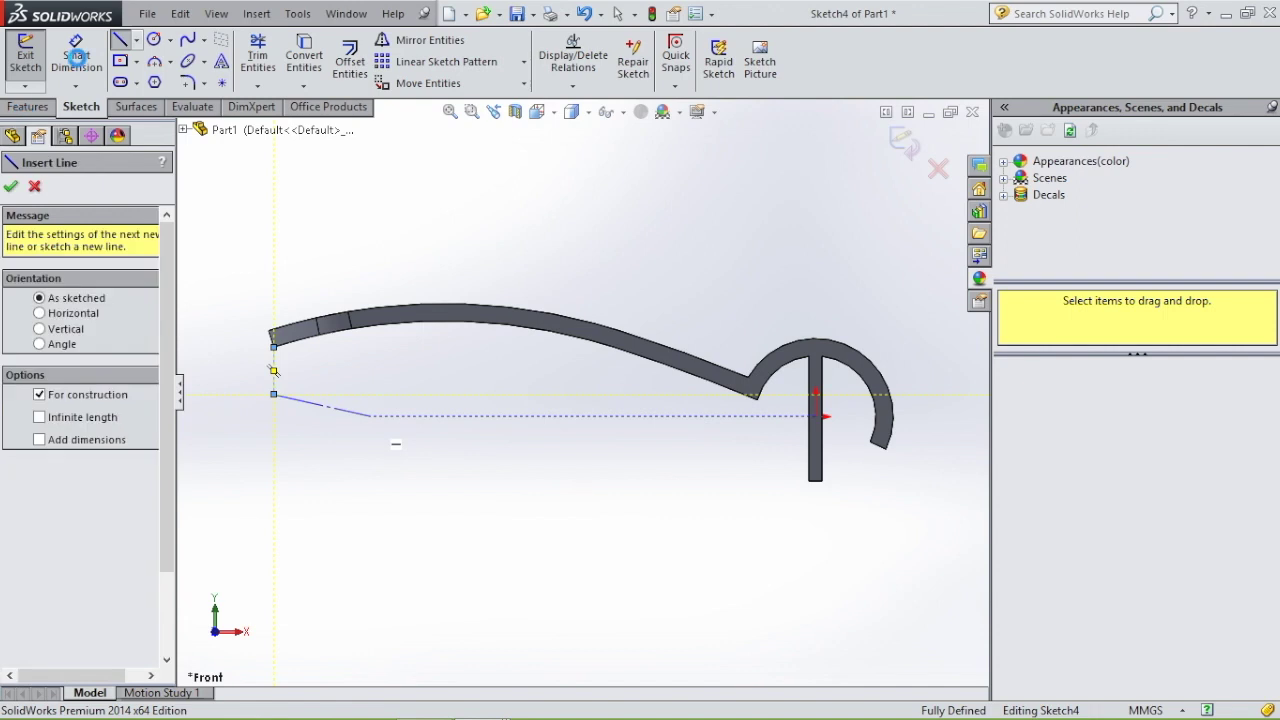
Dimension the vertical centerline's length as 4 mm and exit the sketch.
{"action": "right_click_drag", "start_coordinate": [300, 430], "coordinate": [295, 365]}
{"action": "left_click", "coordinate": [275, 375]}
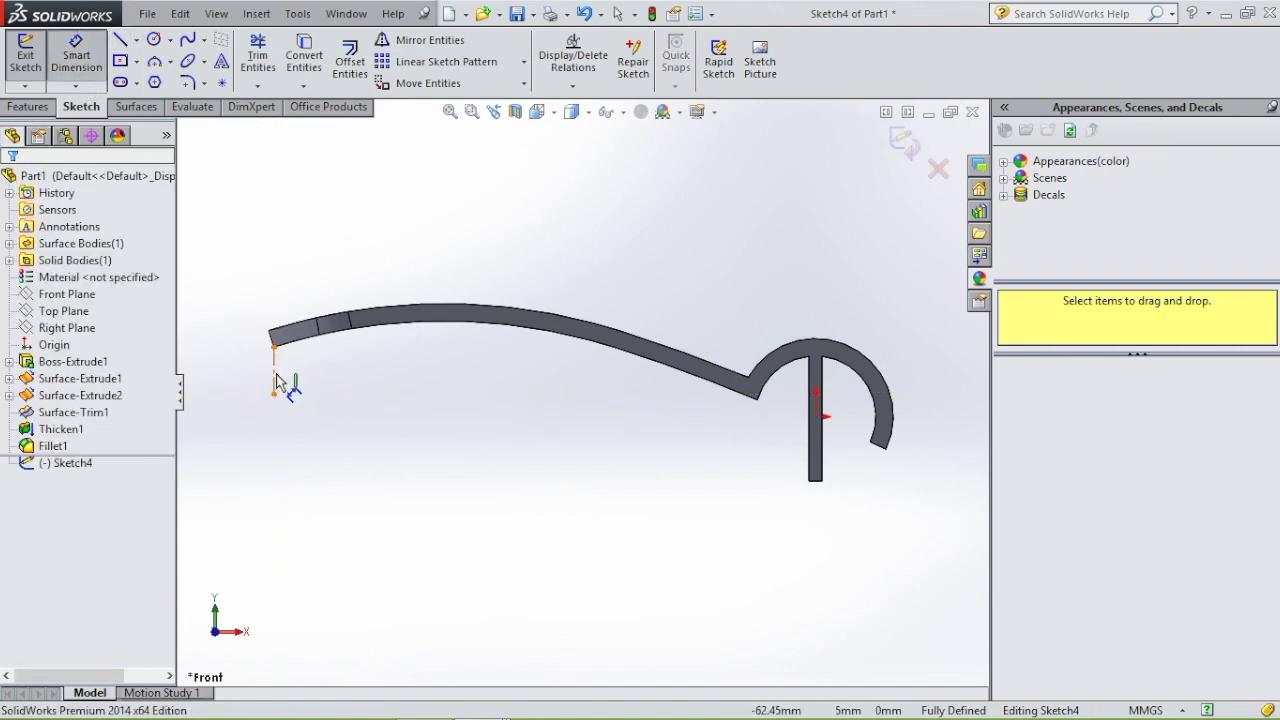
{"action": "left_click", "coordinate": [214, 310]}
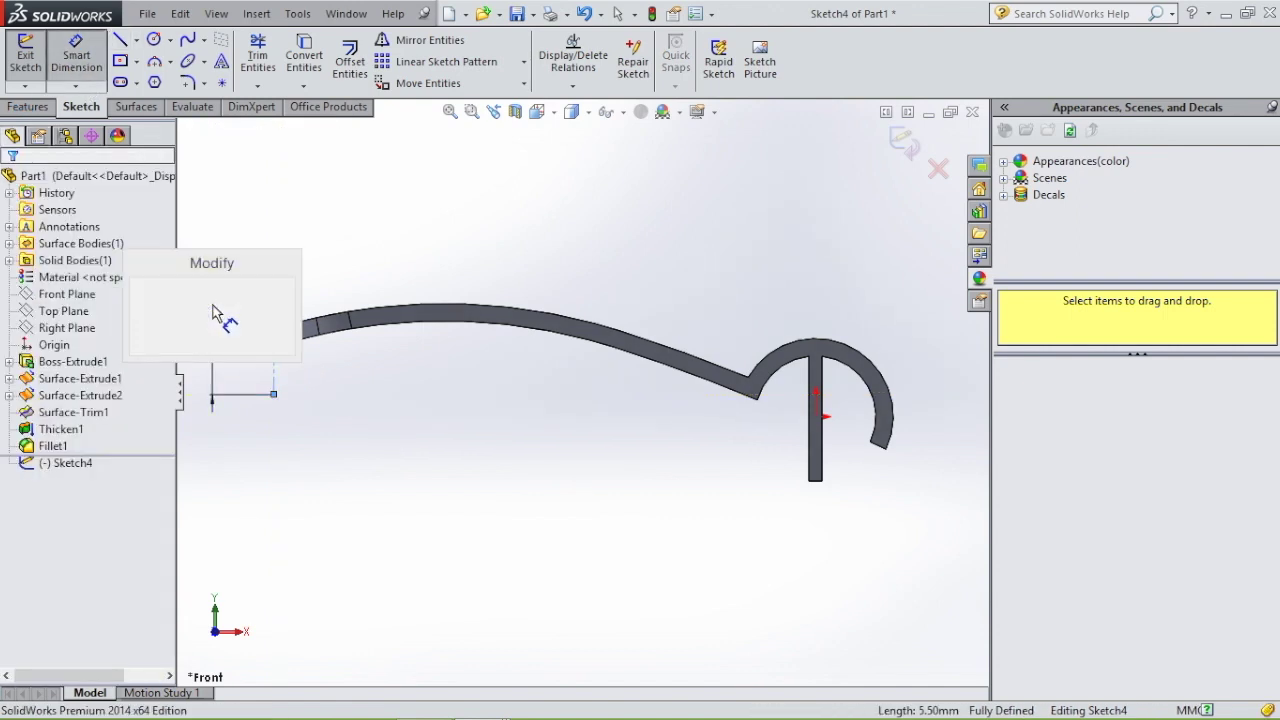
{"action": "key", "text": "Return"}
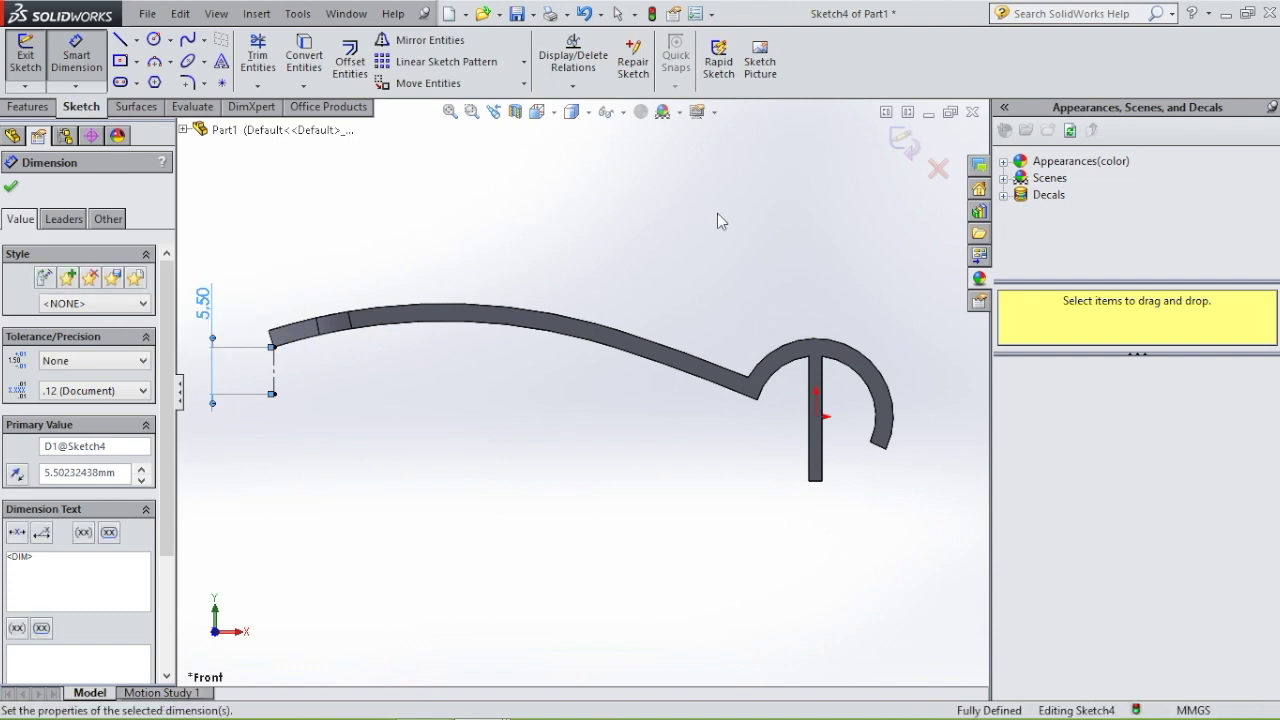
{"action": "key", "text": "Escape"}
{"action": "key", "text": "Escape"}
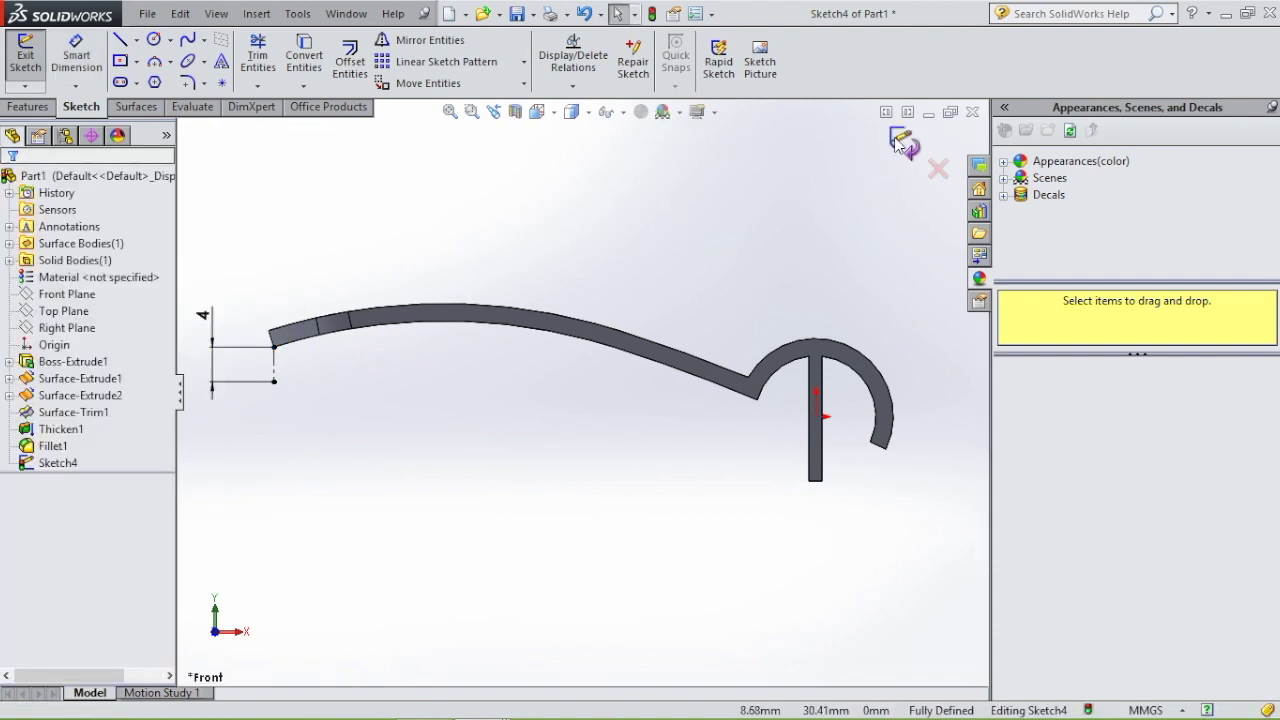
{"action": "mouse_move", "coordinate": [698, 233]}
{"action": "middle_mouse_down"}
{"action": "mouse_move", "coordinate": [746, 229]}
{"action": "mouse_move", "coordinate": [755, 277]}
{"action": "middle_mouse_up"}
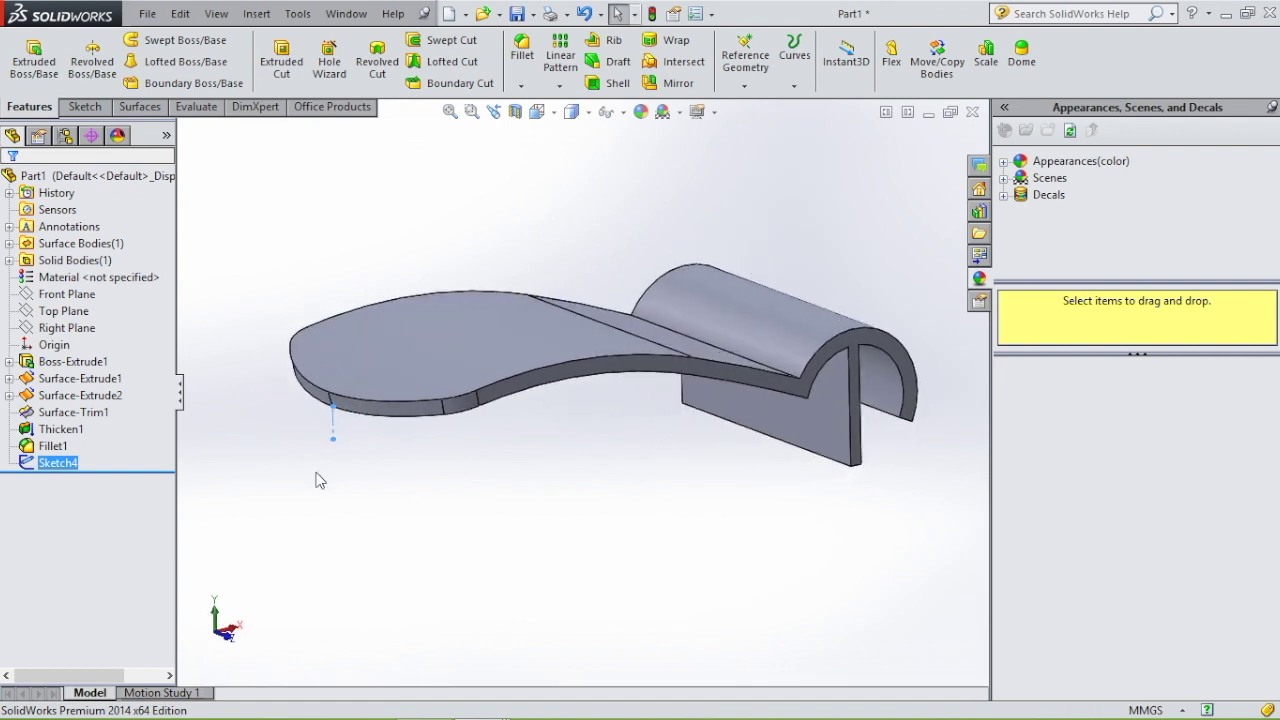
Create a reference plane parallel to the Top Plane and coincident with the lower endpoint of the vertical centerline.
{"action": "left_click", "coordinate": [745, 62]}
{"action": "left_click", "coordinate": [776, 105]}
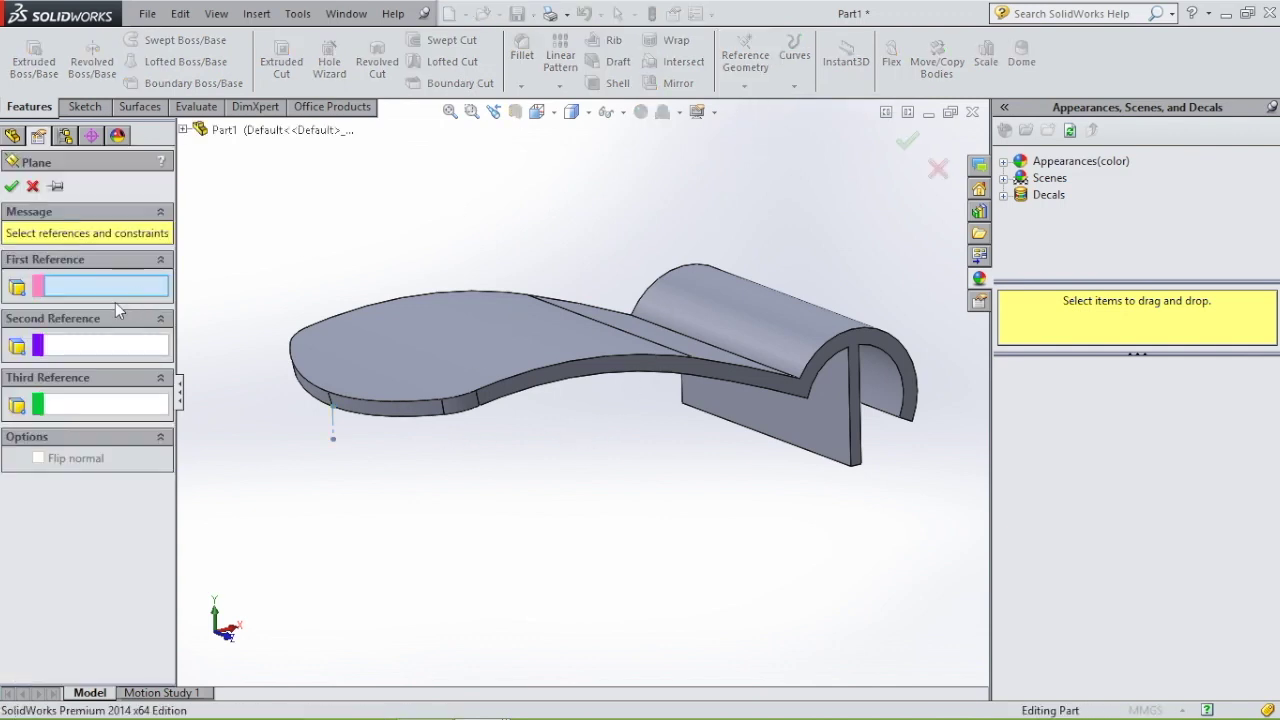
{"action": "left_click", "coordinate": [183, 130]}
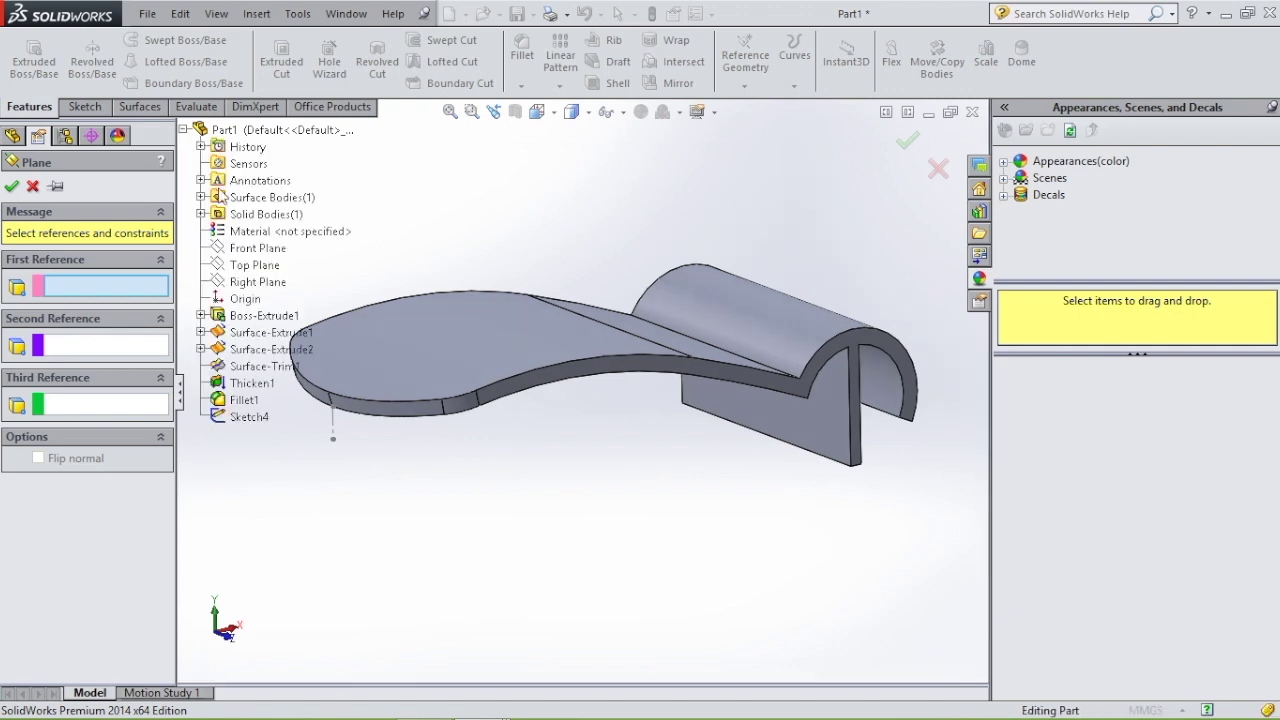
{"action": "left_click", "coordinate": [282, 262]}
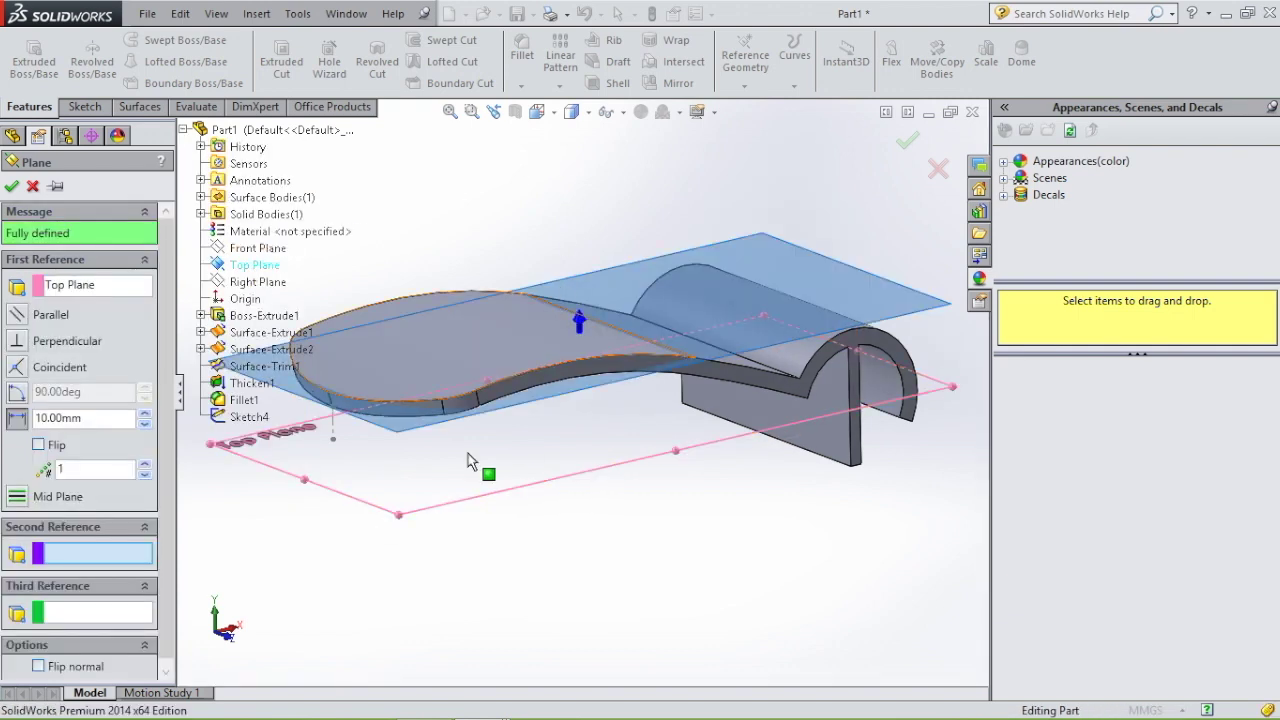
{"action": "left_click", "coordinate": [333, 441]}
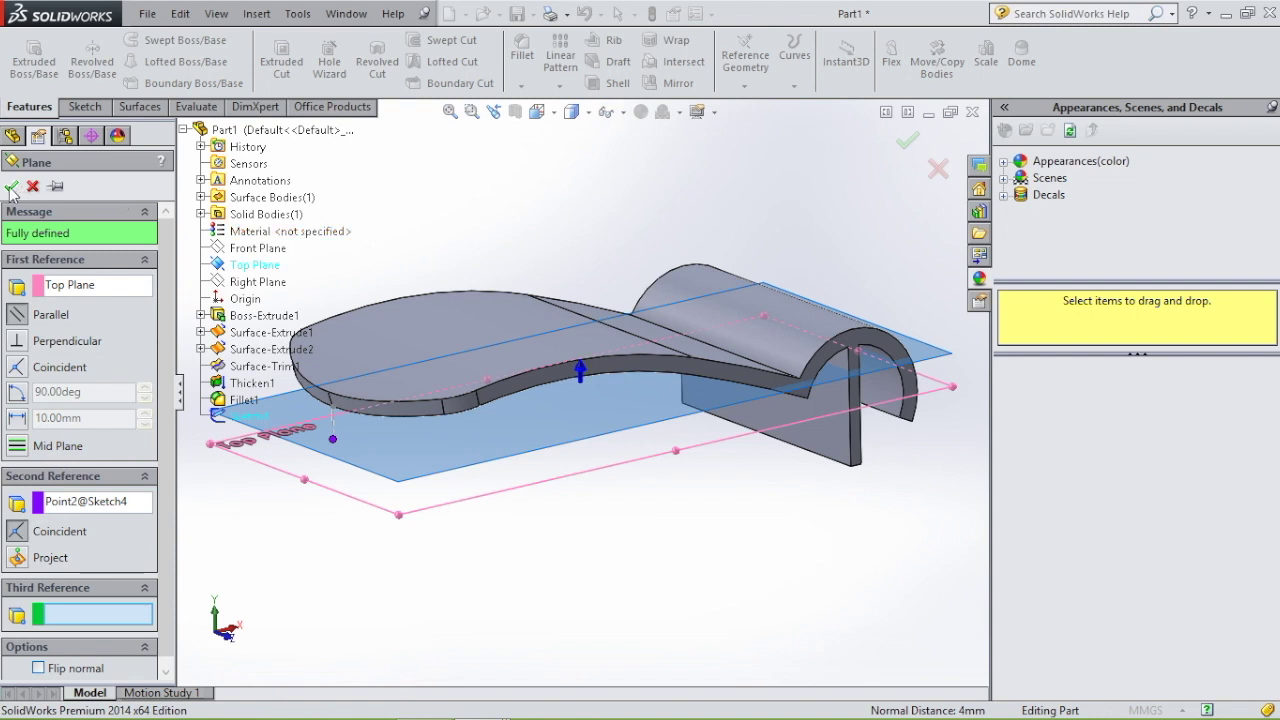
{"action": "key", "text": "Return"}
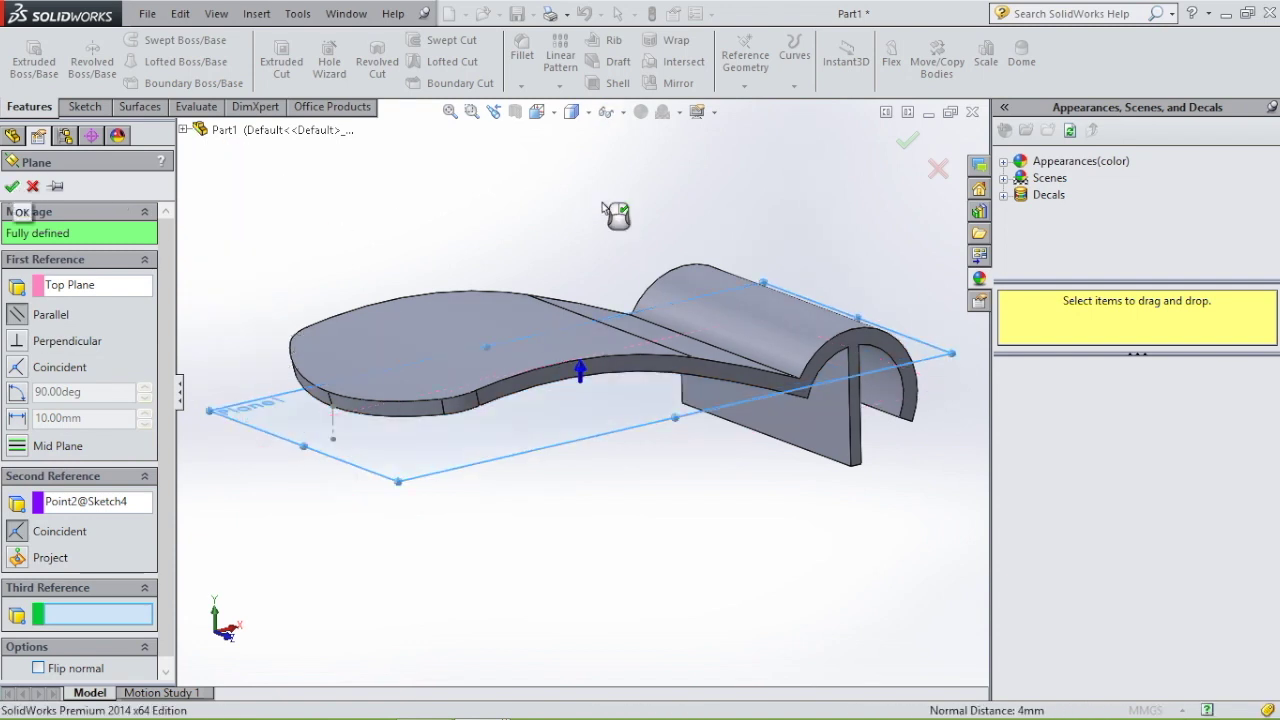
Start a new sketch on the new reference plane and view it face-on.
{"action": "key", "text": "ctrl+1"}
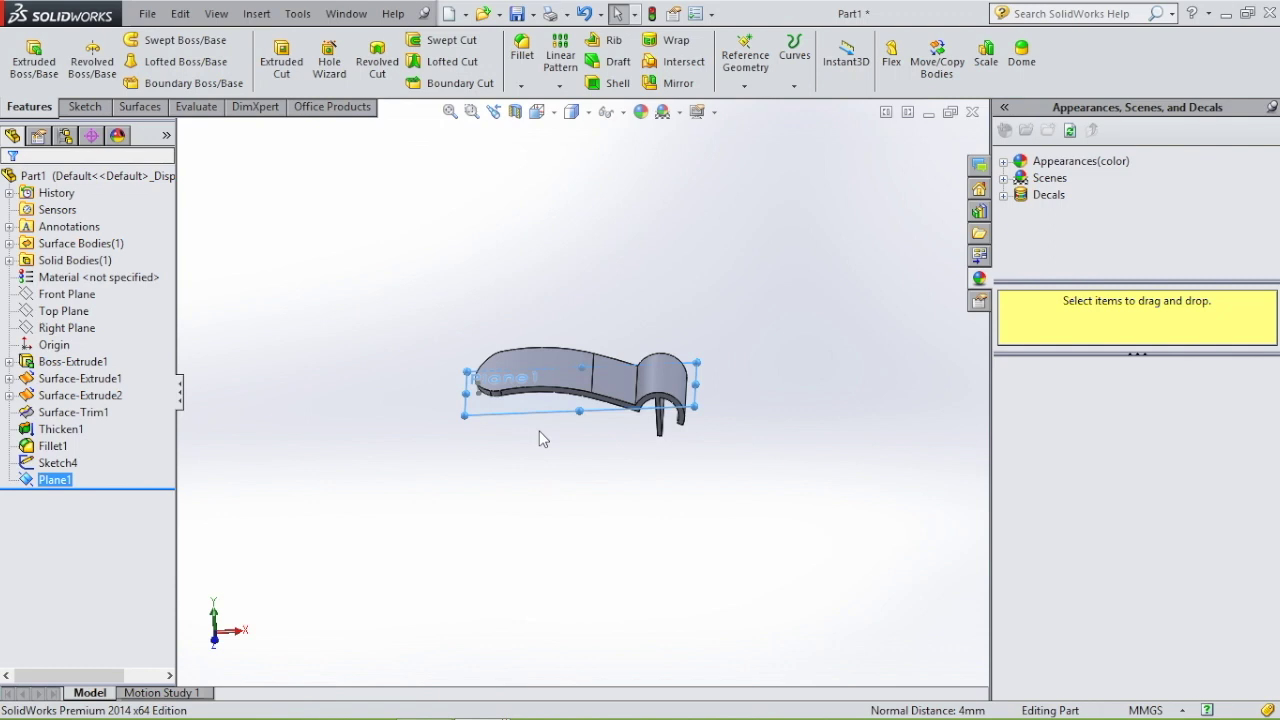
{"action": "left_click", "coordinate": [526, 411]}
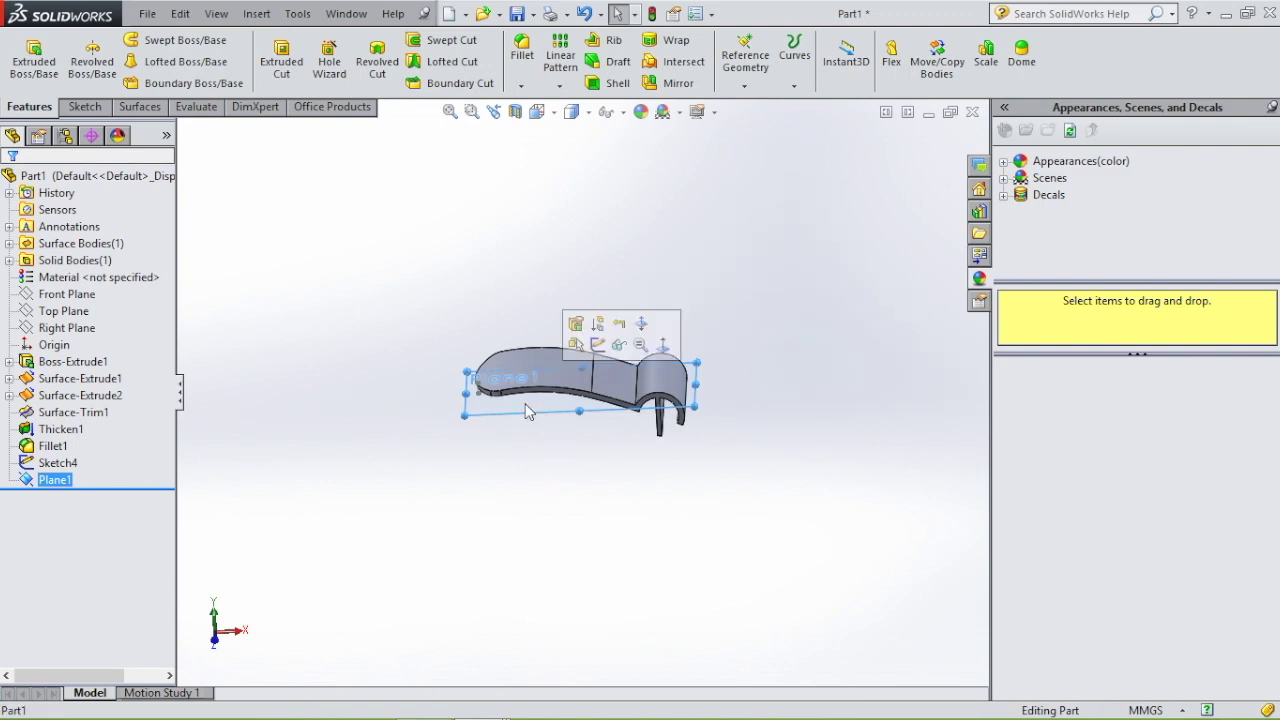
{"action": "left_click", "coordinate": [597, 344]}
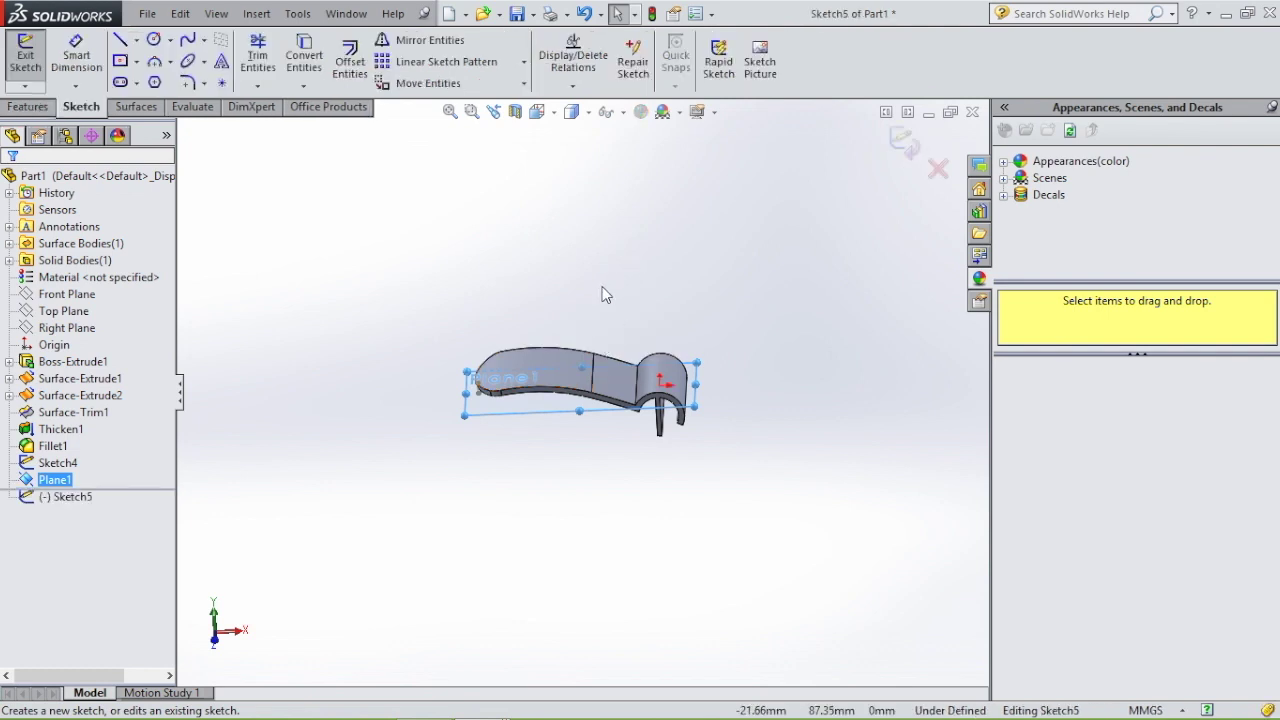
{"action": "key", "text": "space"}
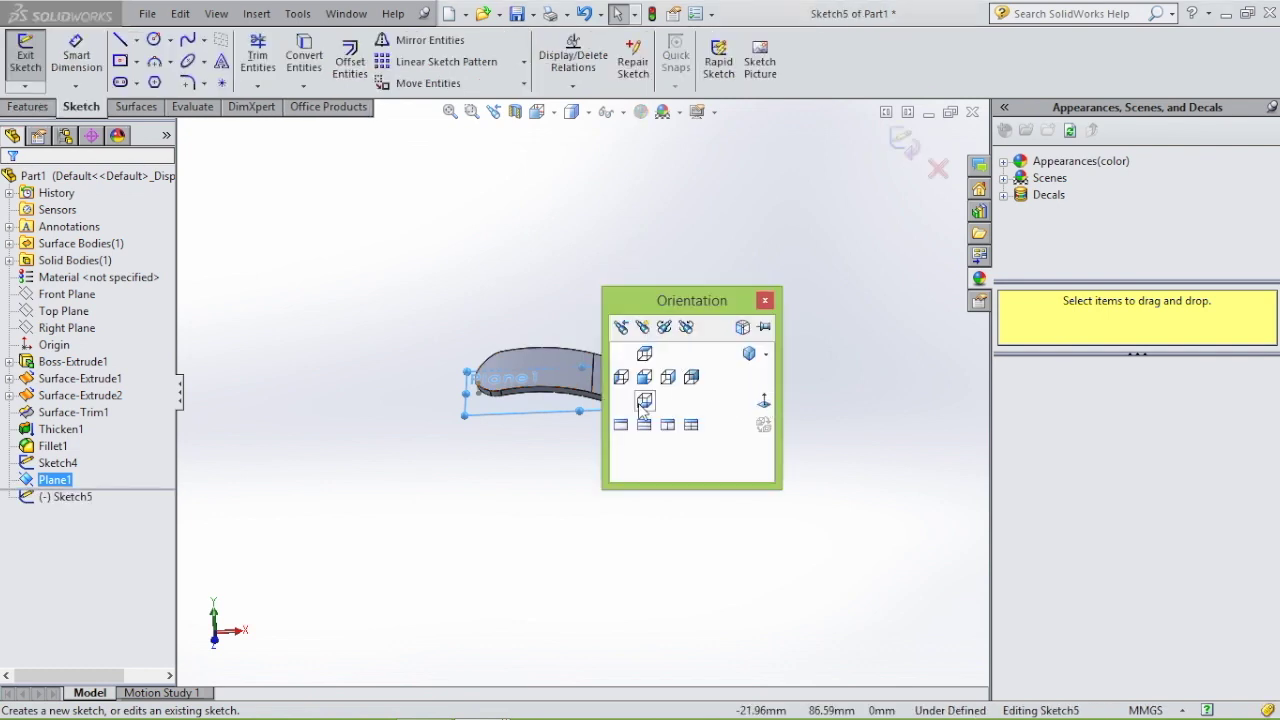
{"action": "left_click", "coordinate": [763, 401]}
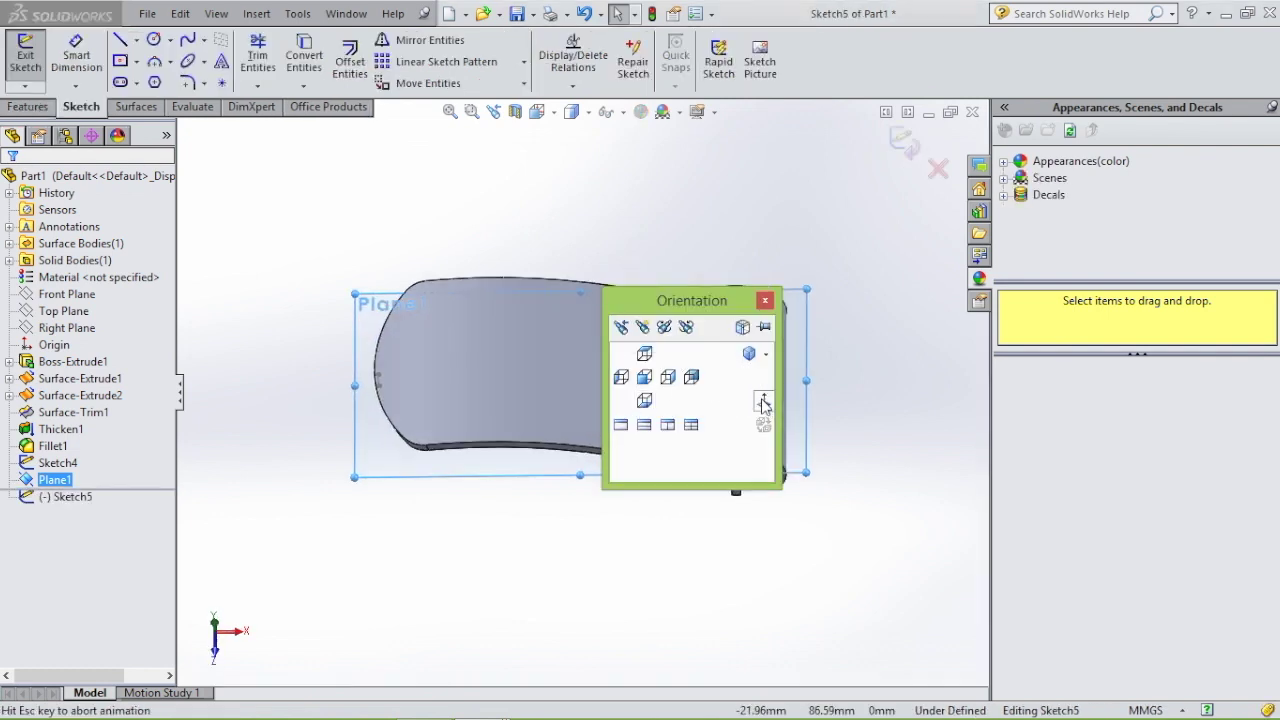
Draw a horizontal centerline about 18.8 mm long inward from the middle of the body's rounded free end.
{"action": "left_click", "coordinate": [138, 40]}
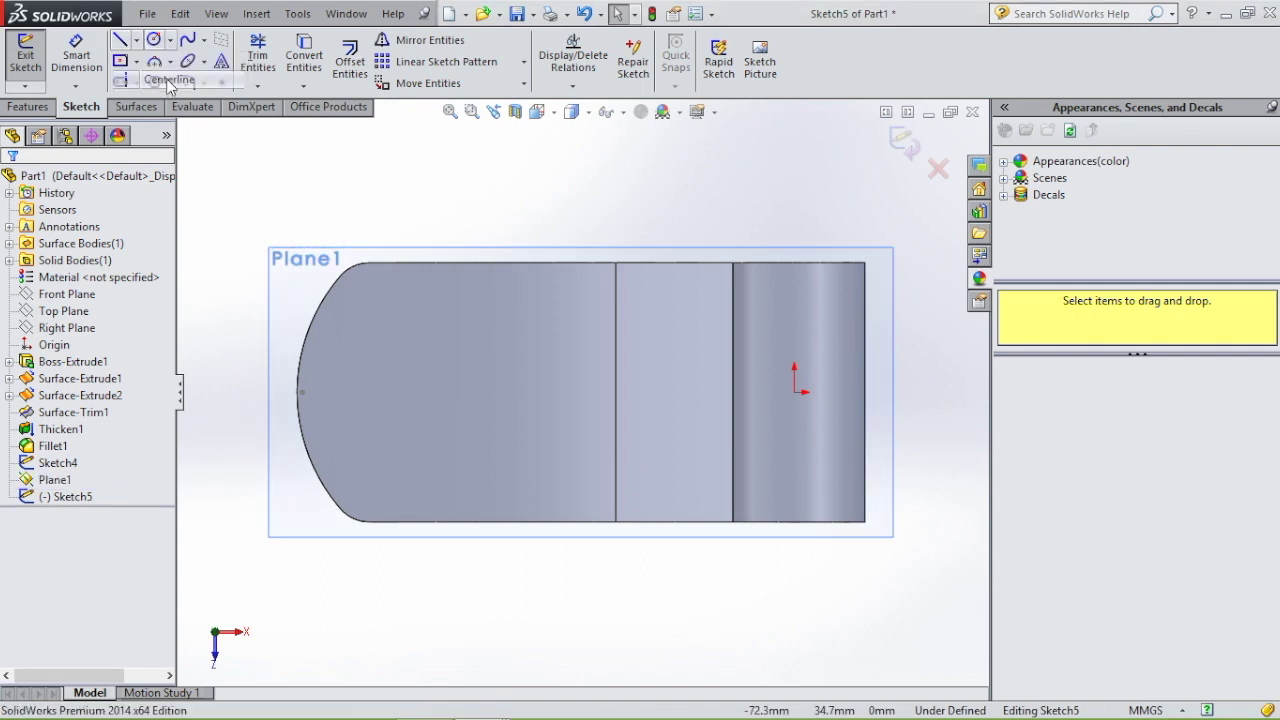
{"action": "left_click", "coordinate": [165, 84]}
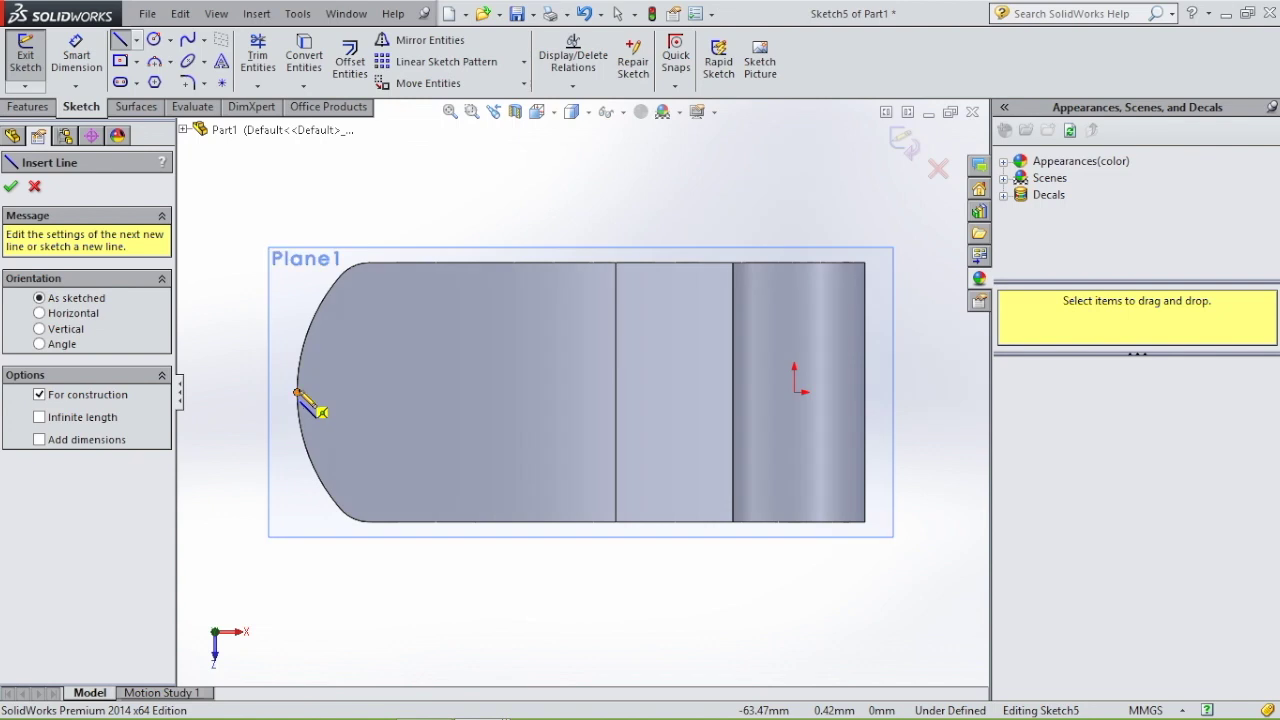
{"action": "left_click", "coordinate": [297, 391]}
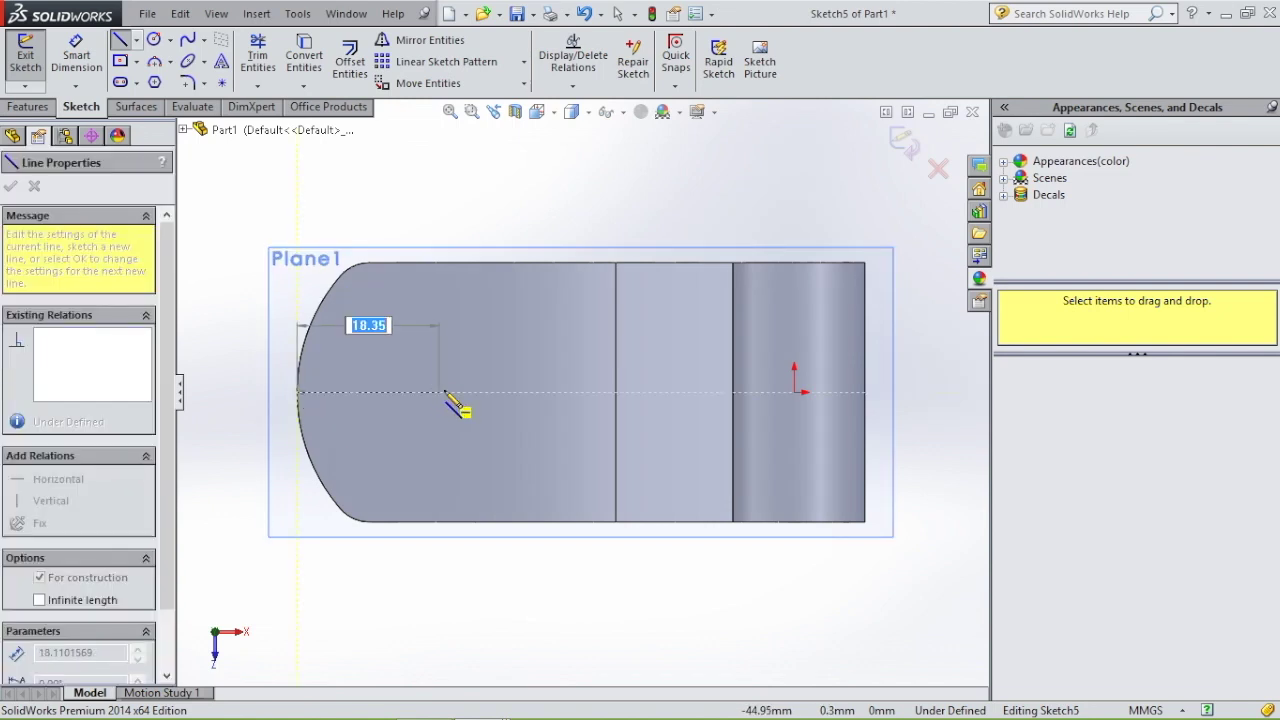
{"action": "left_click", "coordinate": [445, 391]}
{"action": "key", "text": "Escape"}
{"action": "key", "text": "Escape"}
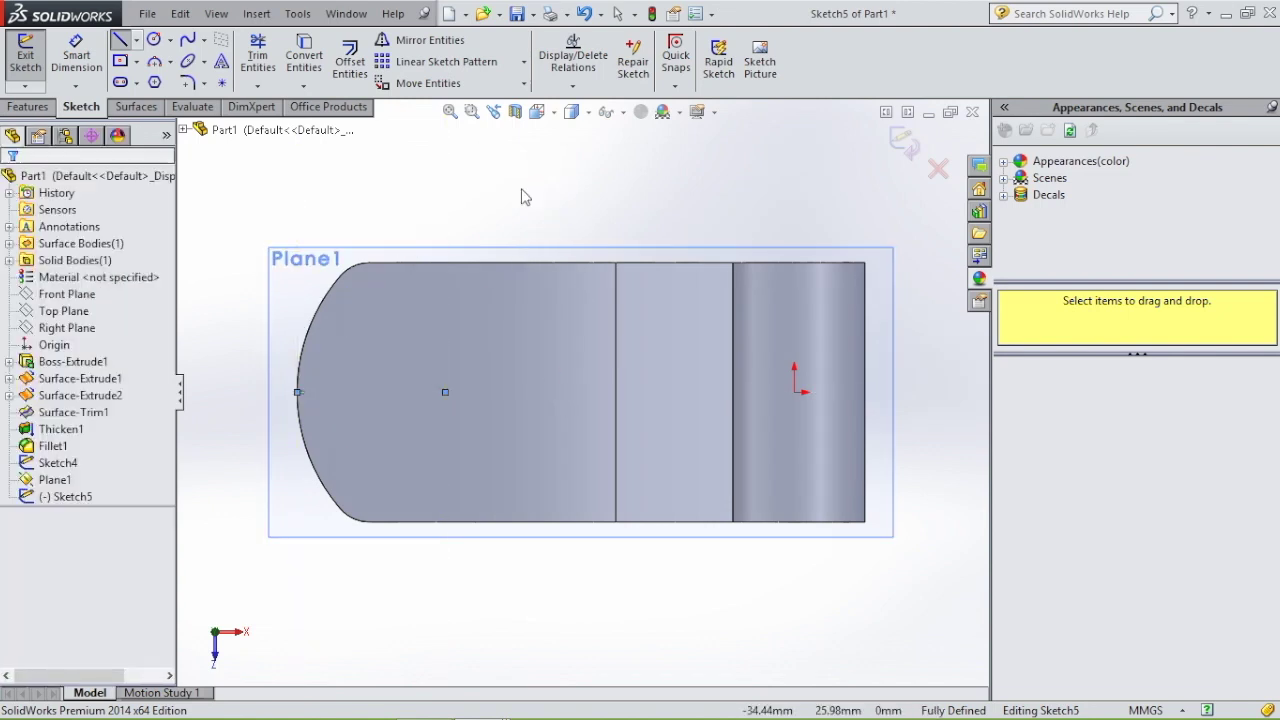
Dimension the horizontal centerline's length as 20.3 mm.
{"action": "key", "text": "d"}
{"action": "left_click", "coordinate": [383, 391]}
{"action": "left_click", "coordinate": [383, 193]}
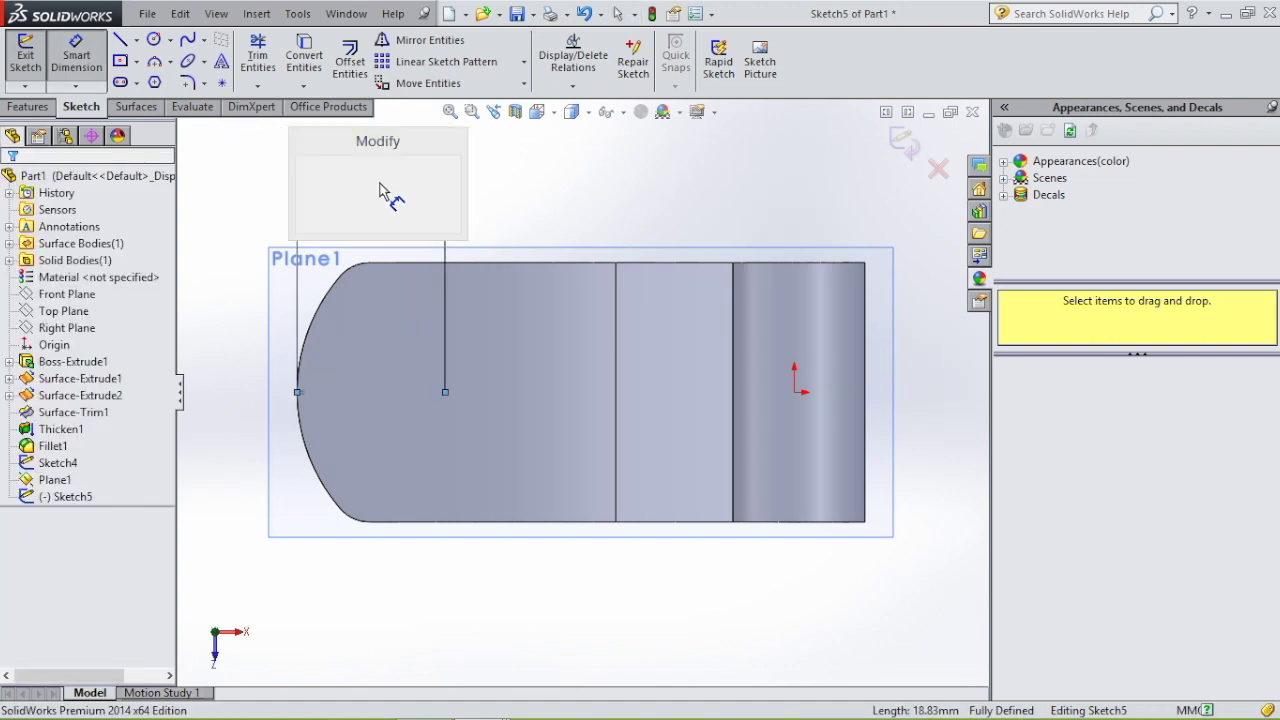
{"action": "type", "text": "20.3"}
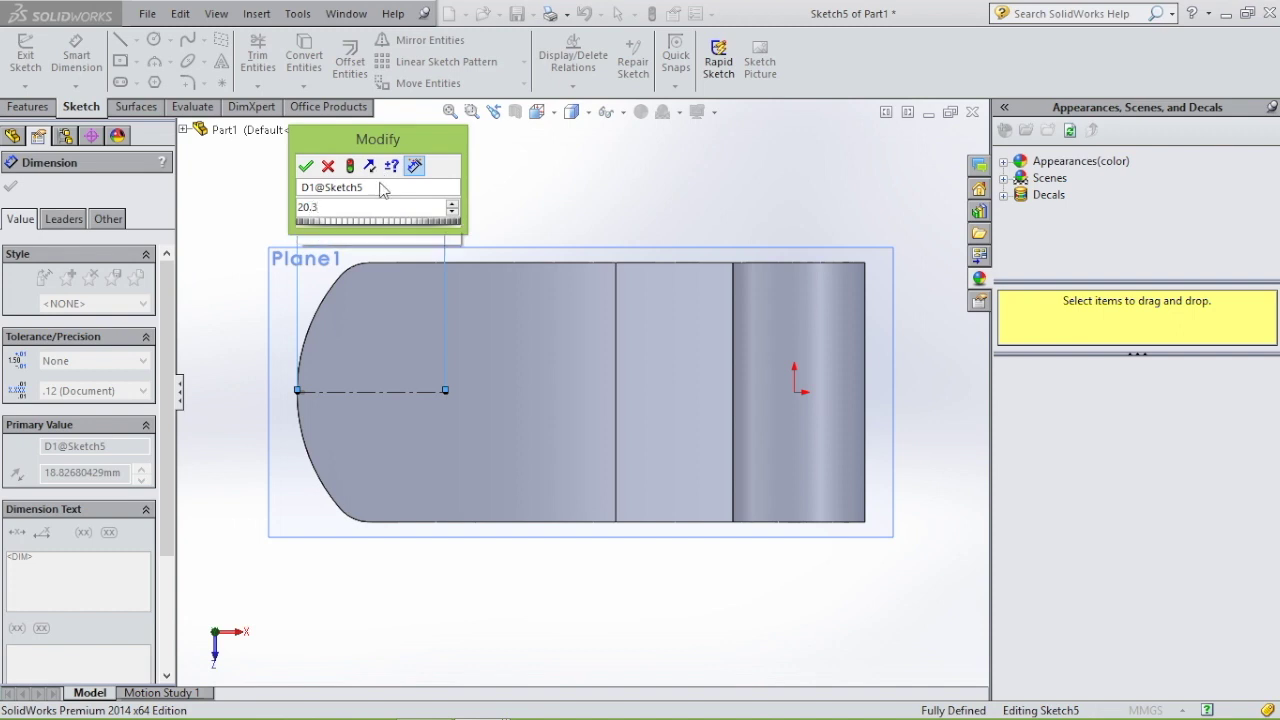
{"action": "key", "text": "Escape"}
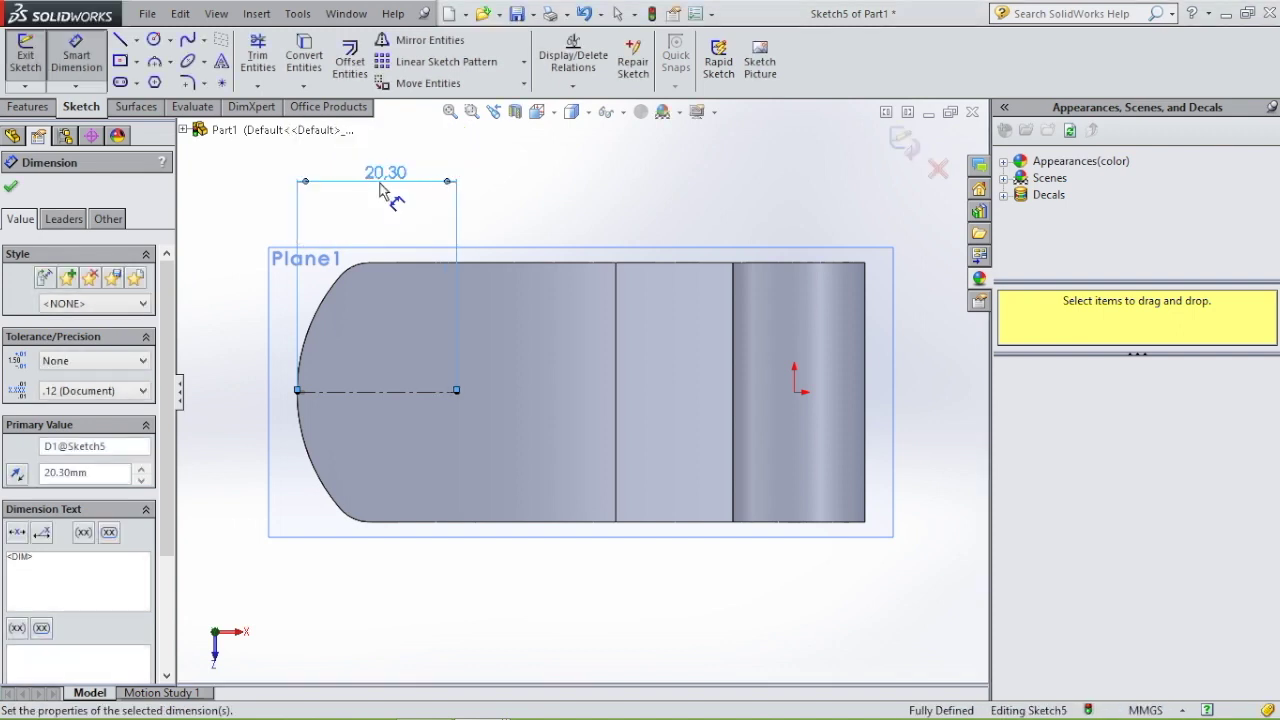
{"action": "key", "text": "Escape"}
{"action": "key", "text": "Escape"}
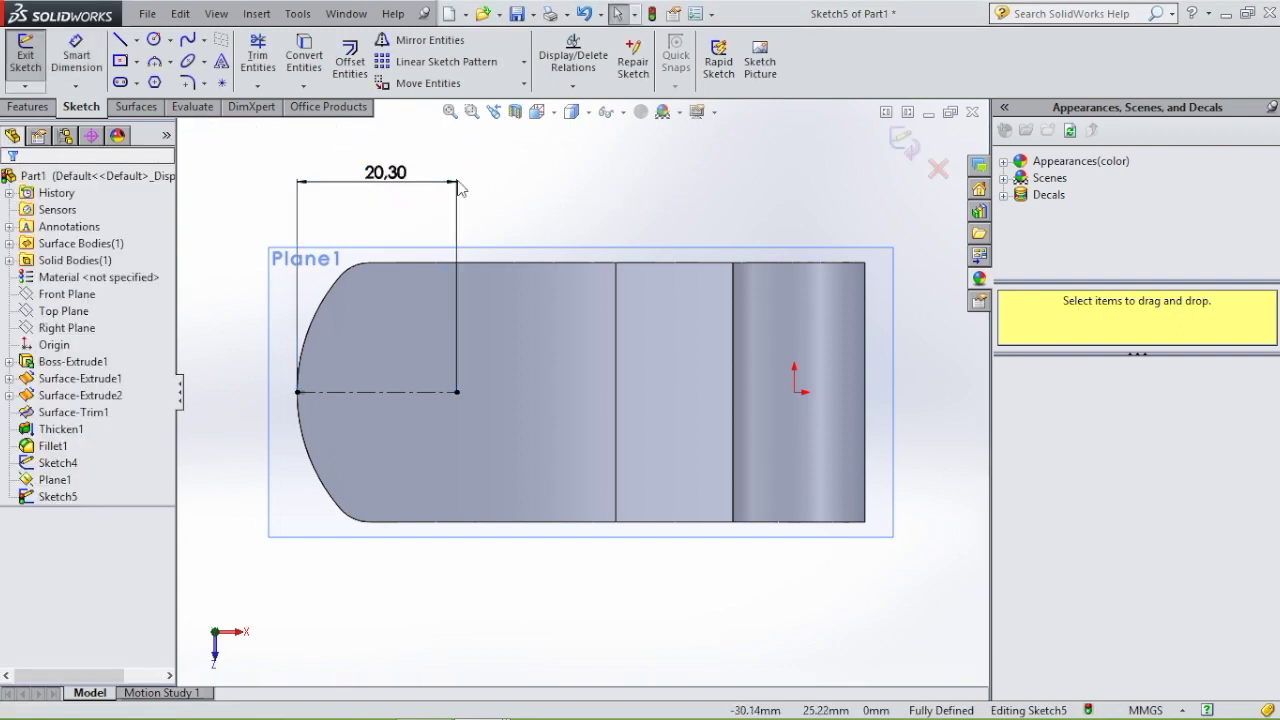
Draw a circle about 28.7 mm in diameter centered on the centerline's inner endpoint.
{"action": "left_click", "coordinate": [155, 40]}
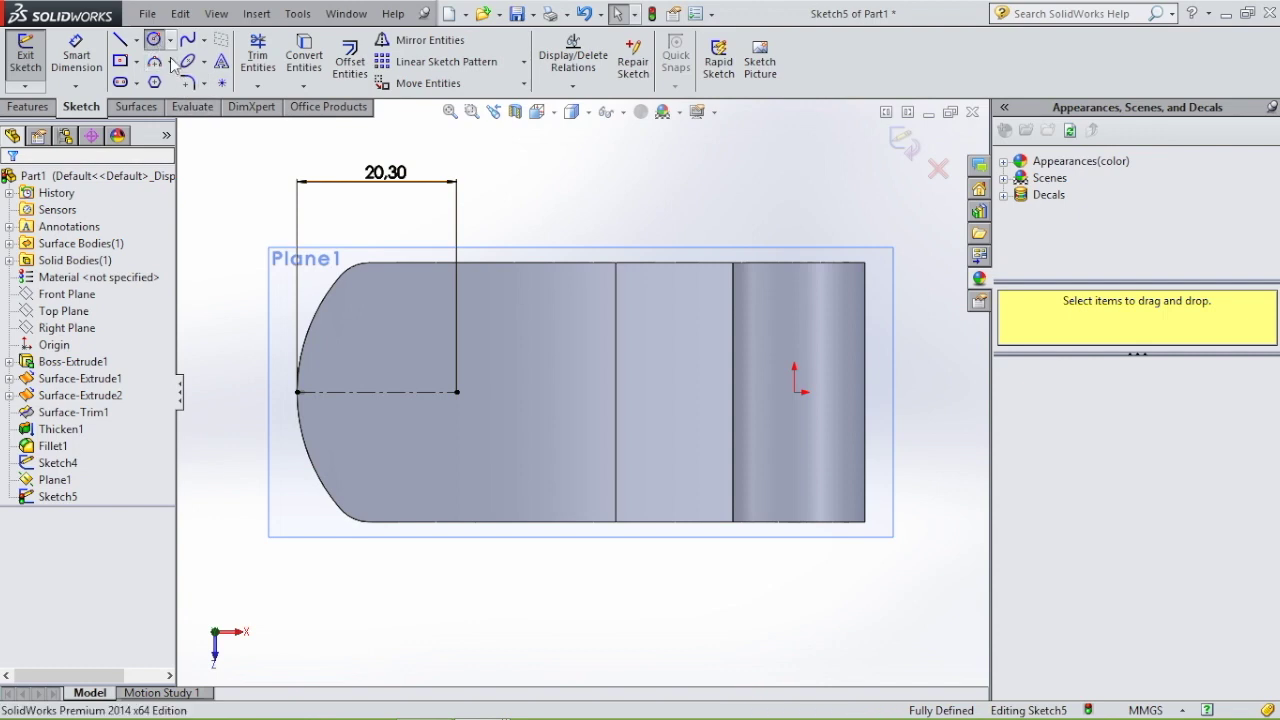
{"action": "left_click", "coordinate": [457, 391]}
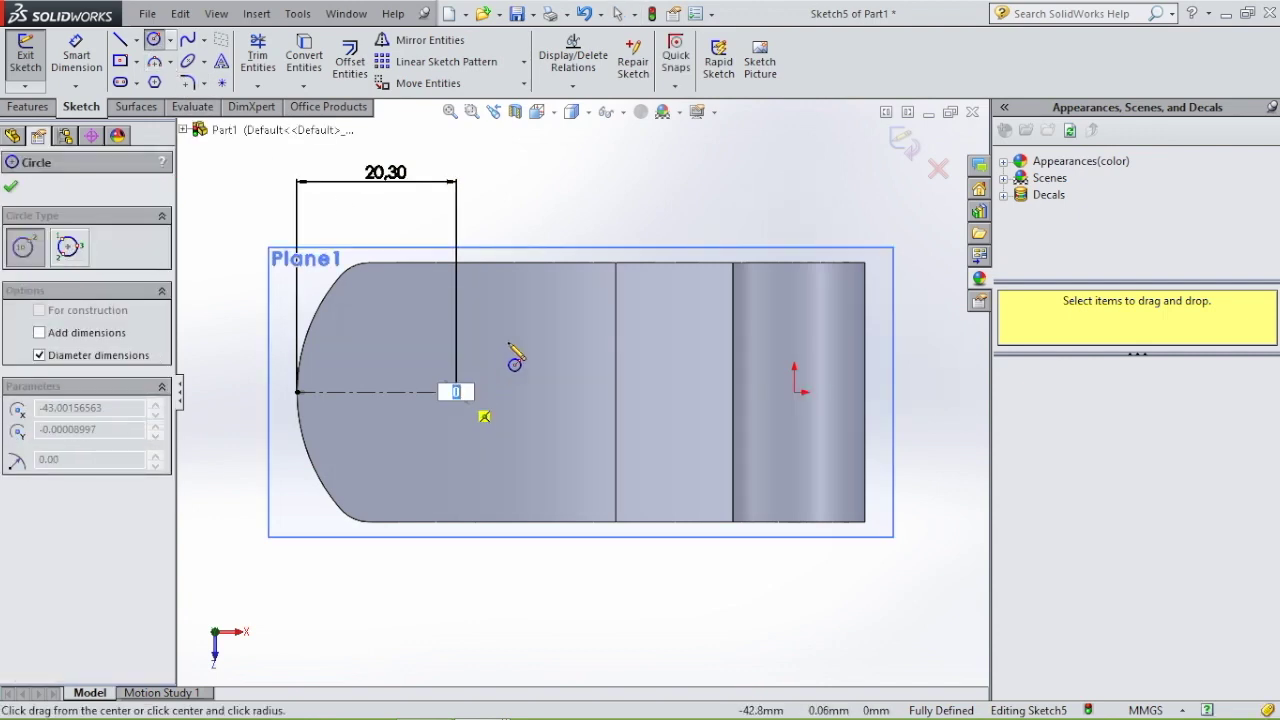
{"action": "left_click", "coordinate": [548, 320]}
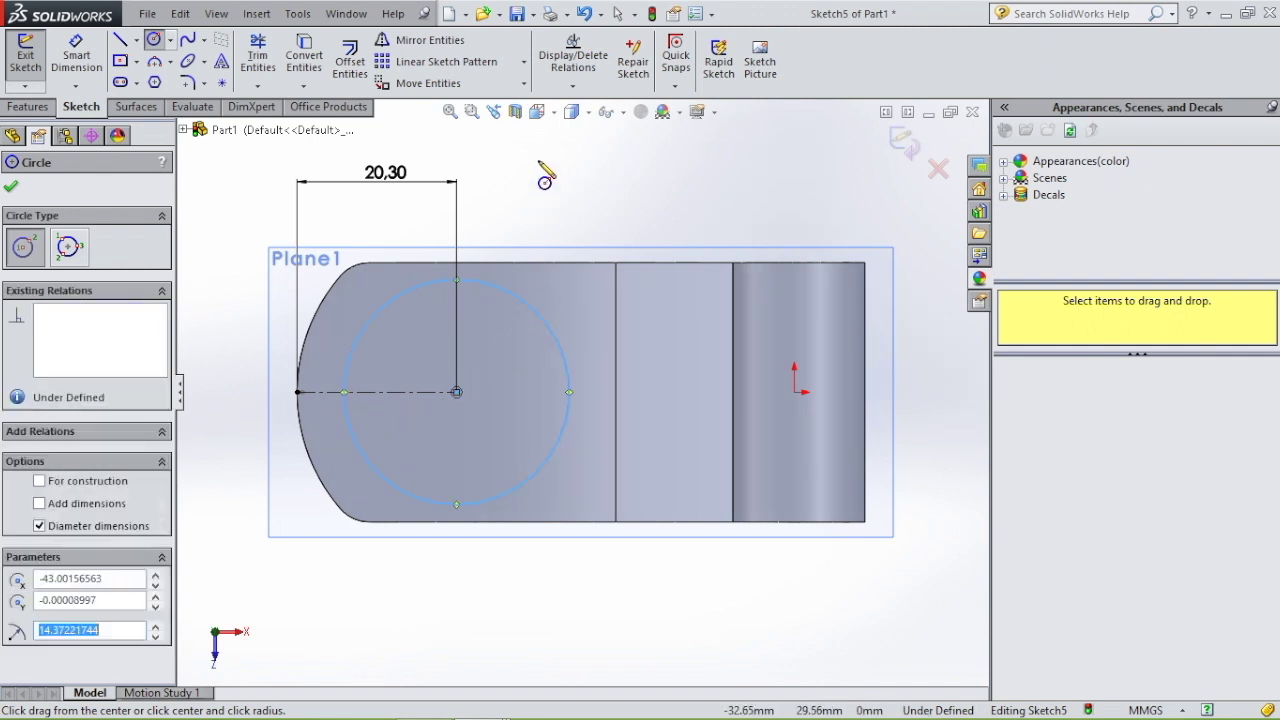
{"action": "key", "text": "Escape"}
Dimension the circle's diameter as 32 mm.
{"action": "left_click", "coordinate": [76, 55]}
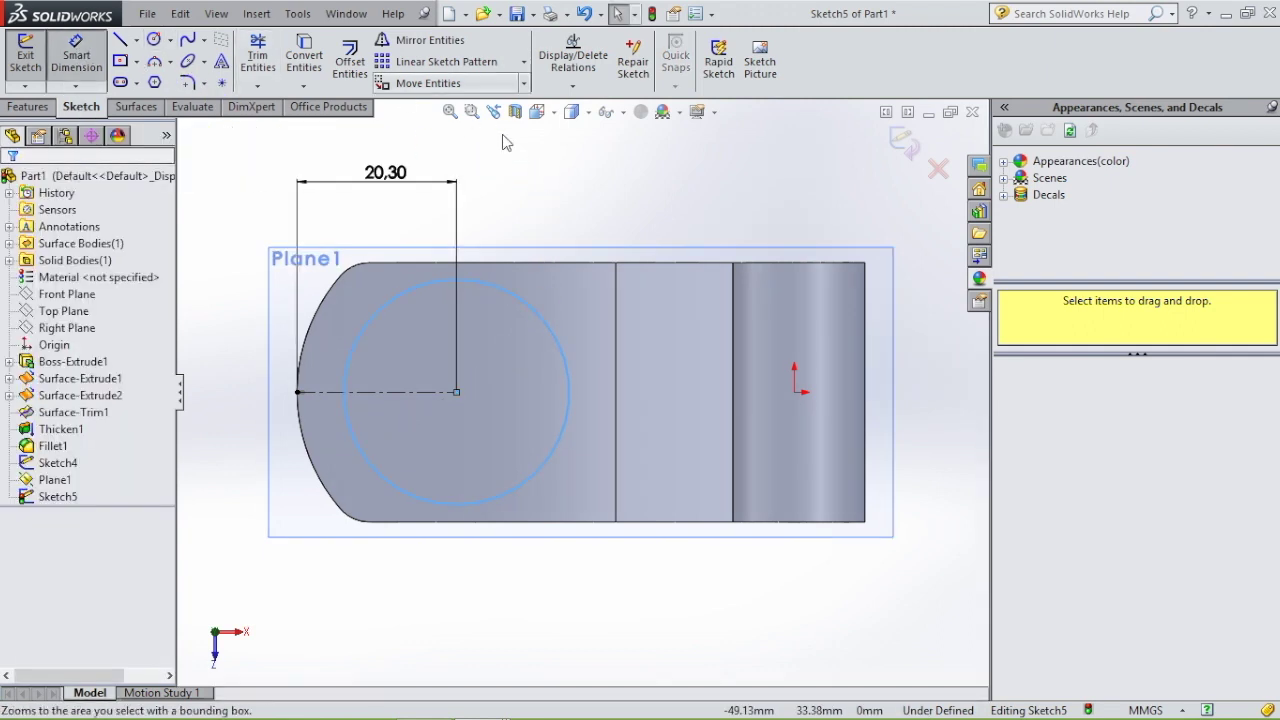
{"action": "left_click", "coordinate": [526, 302]}
{"action": "left_click", "coordinate": [643, 191]}
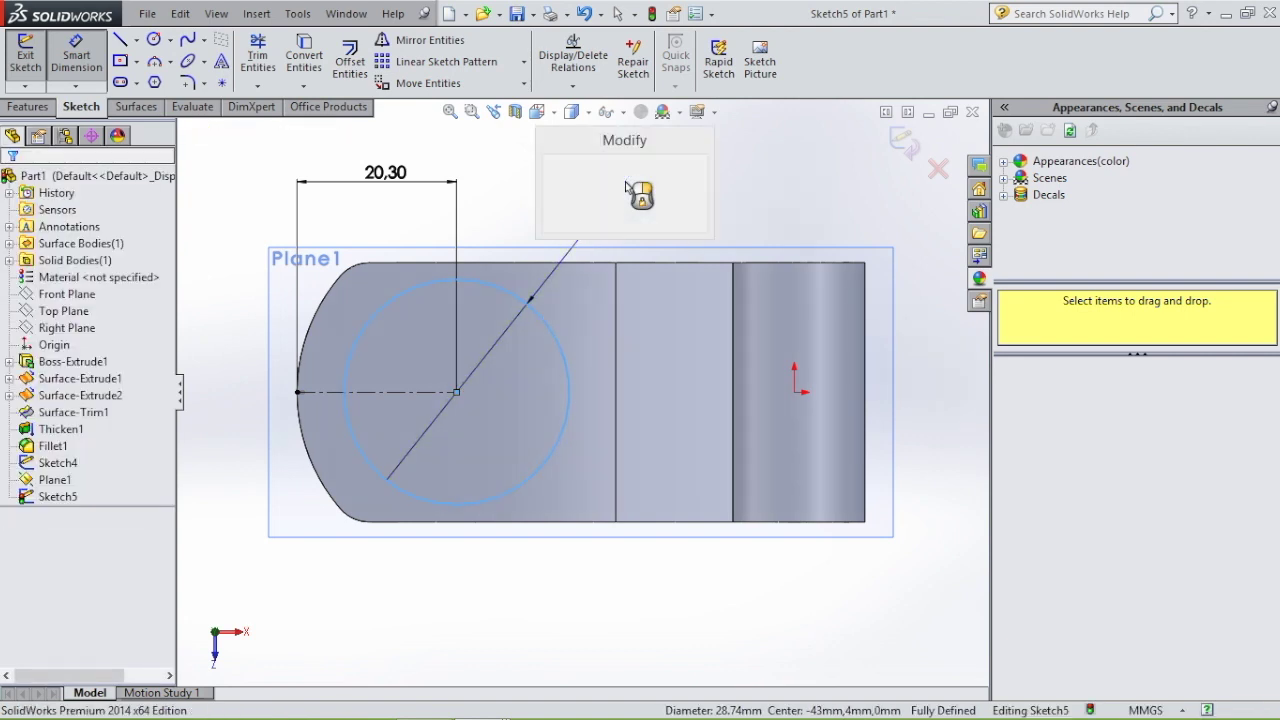
{"action": "key", "text": "Return"}
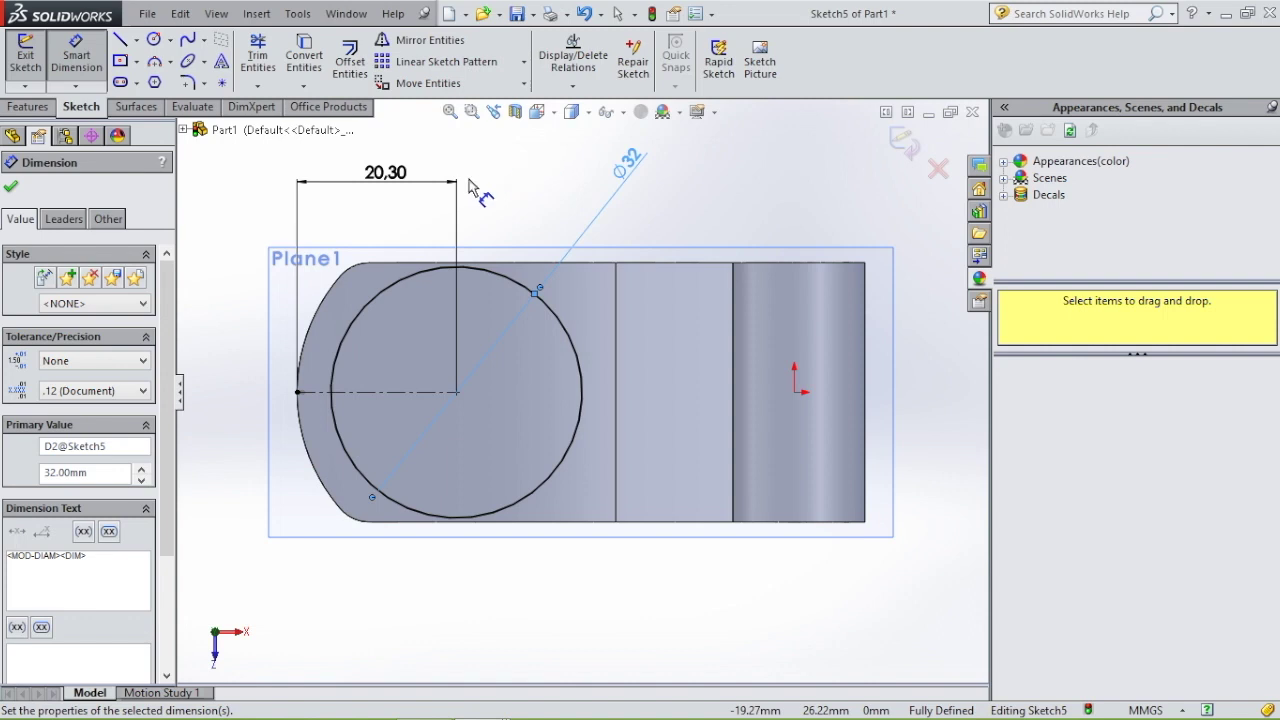
{"action": "key", "text": "Escape"}
{"action": "key", "text": "Escape"}
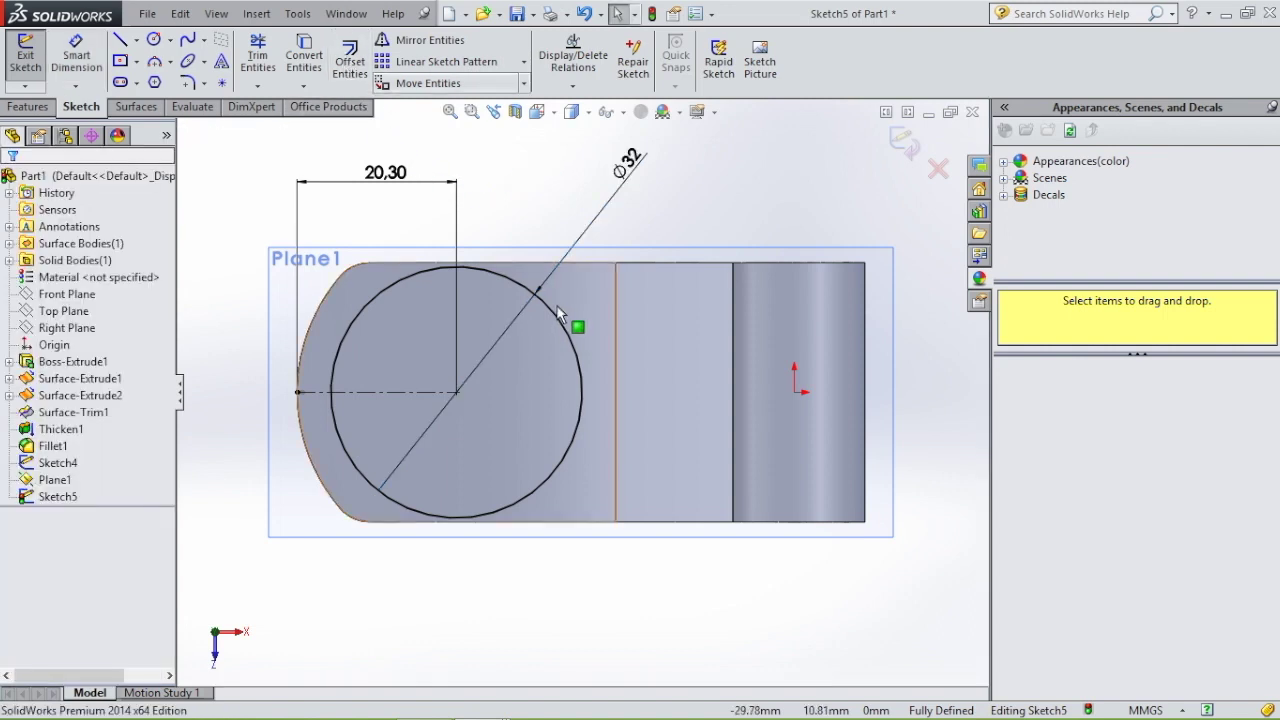
Offset the 32 mm circle inward by 1.5 mm to form a ring profile.
{"action": "left_click", "coordinate": [304, 57]}
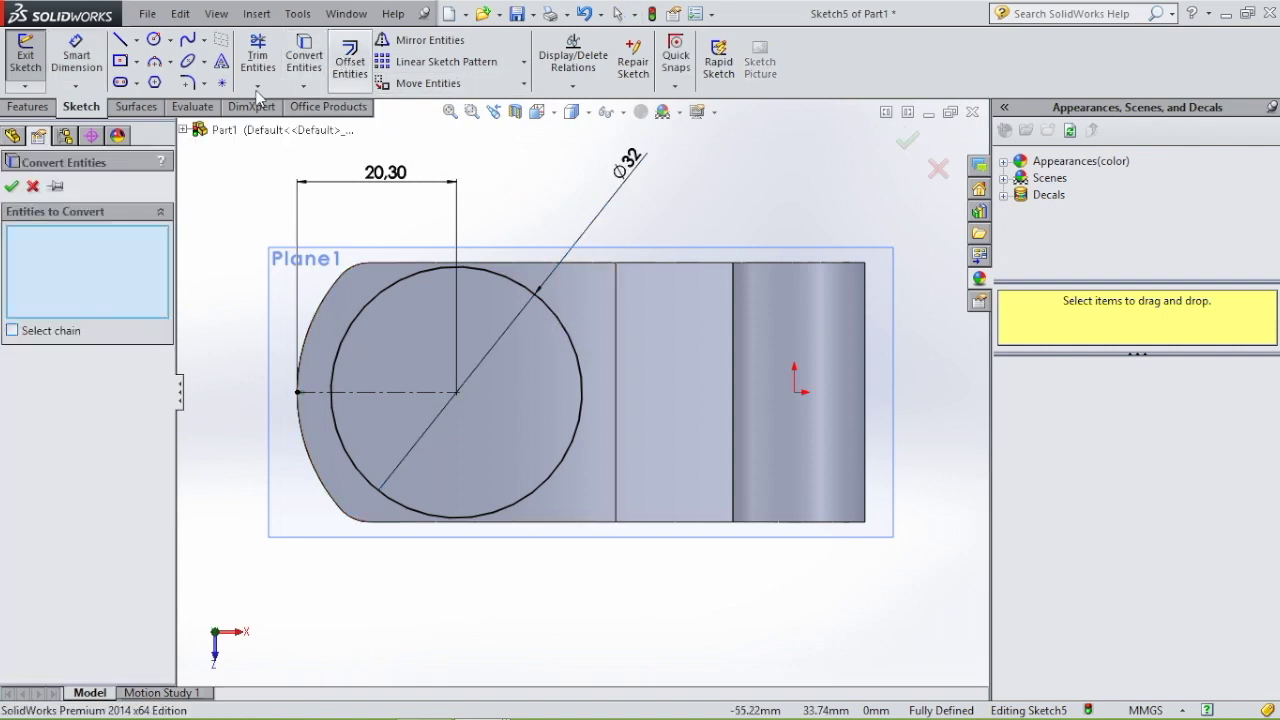
{"action": "left_click", "coordinate": [348, 60]}
{"action": "type", "text": "1.5"}
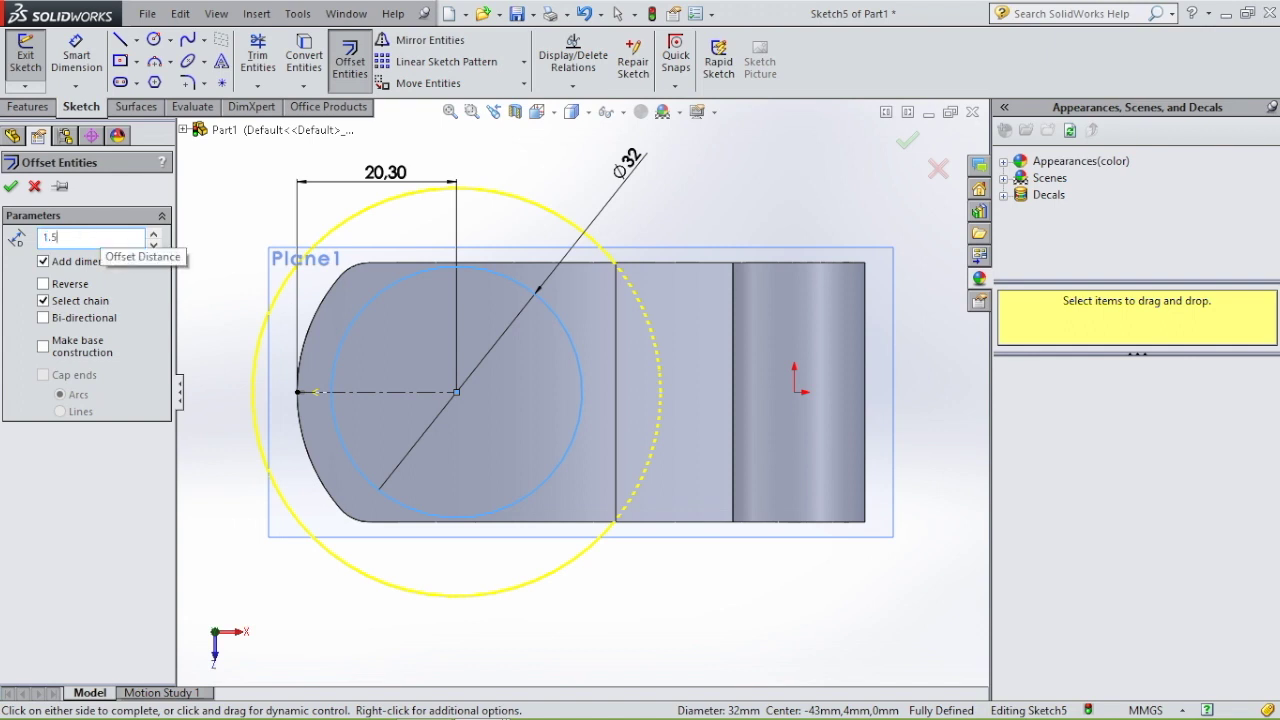
{"action": "key", "text": "Return"}
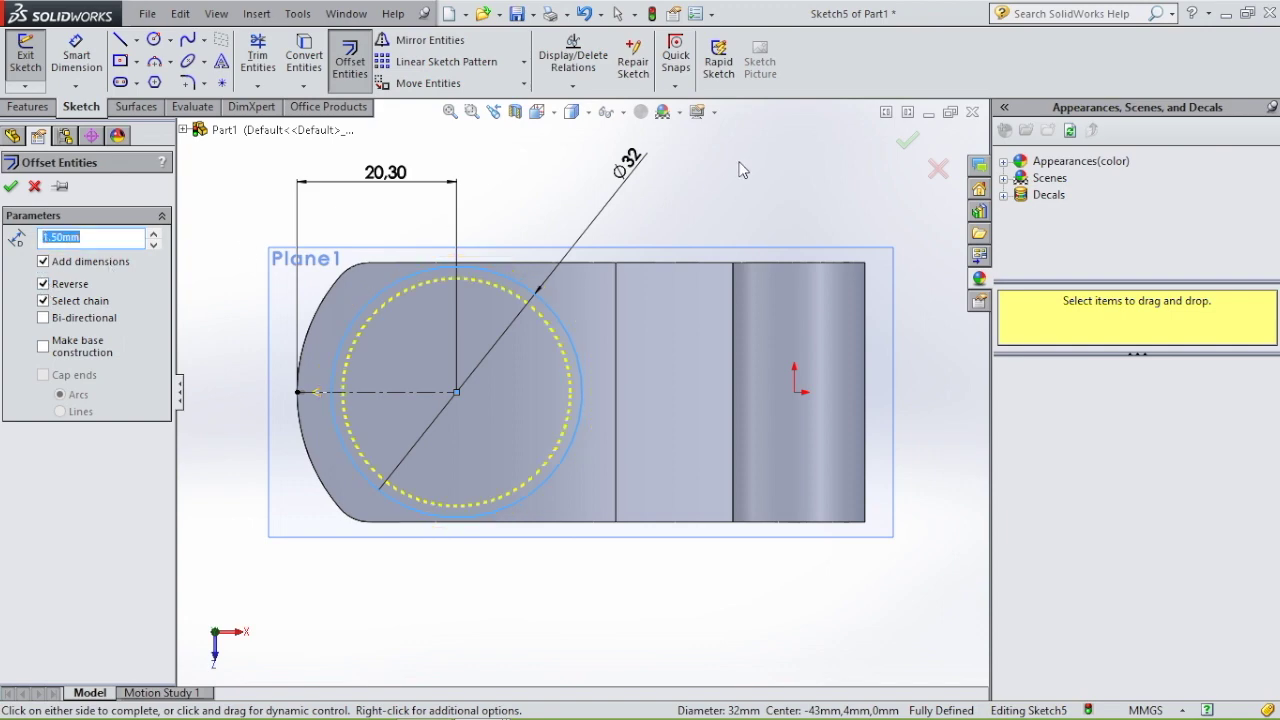
{"action": "left_click", "coordinate": [11, 187]}
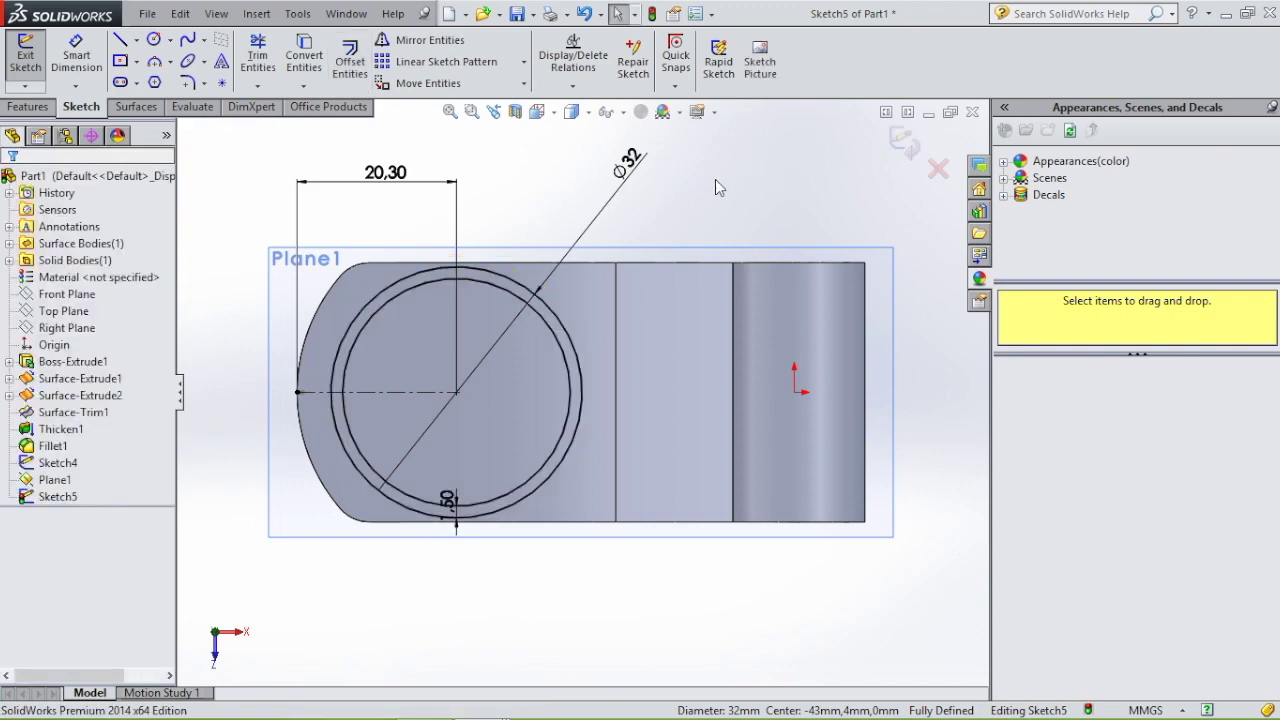
Hide the reference plane beneath the body.
{"action": "middle_click_drag", "start_coordinate": [730, 284], "coordinate": [671, 360]}
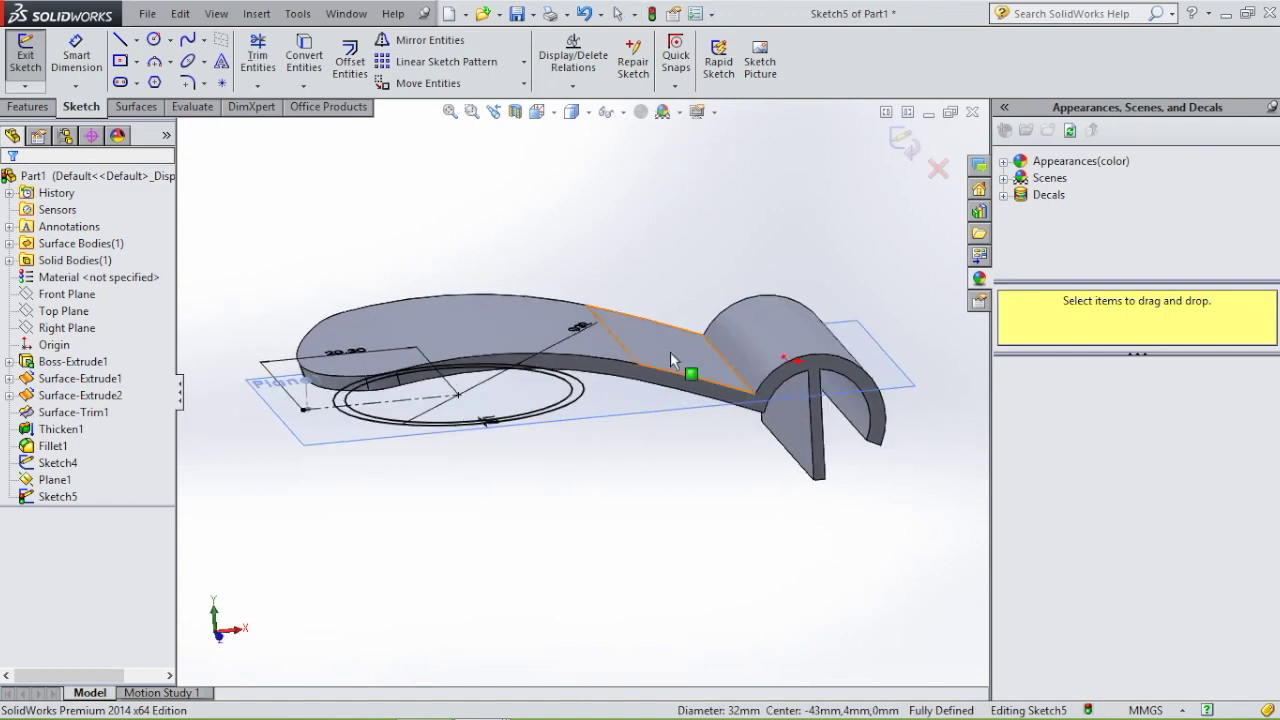
{"action": "left_click", "coordinate": [630, 410]}
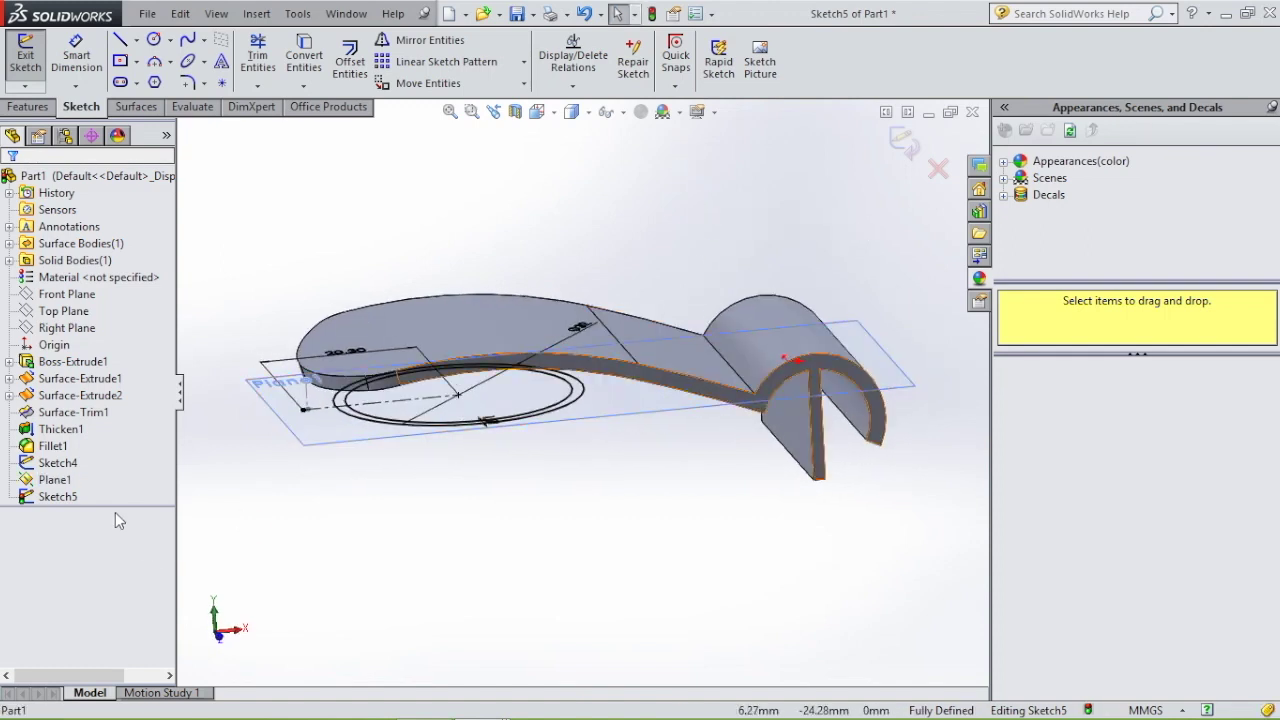
{"action": "left_click", "coordinate": [56, 478]}
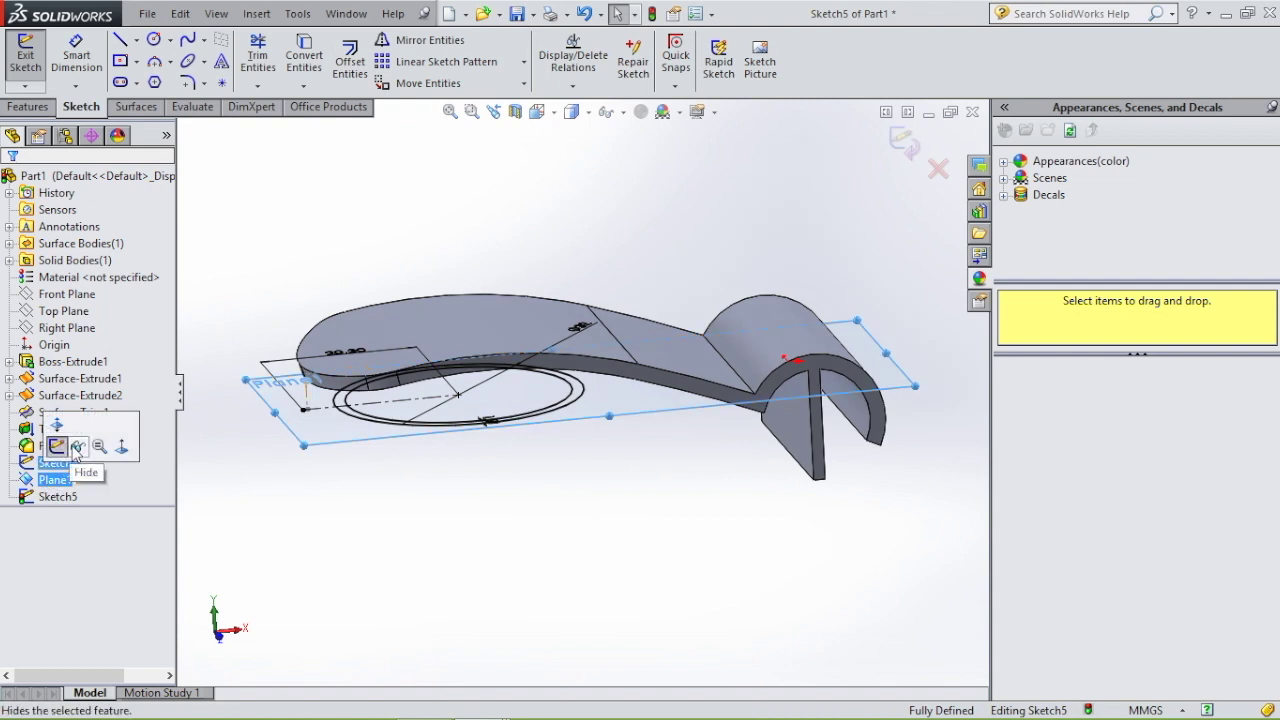
{"action": "left_click", "coordinate": [77, 446]}
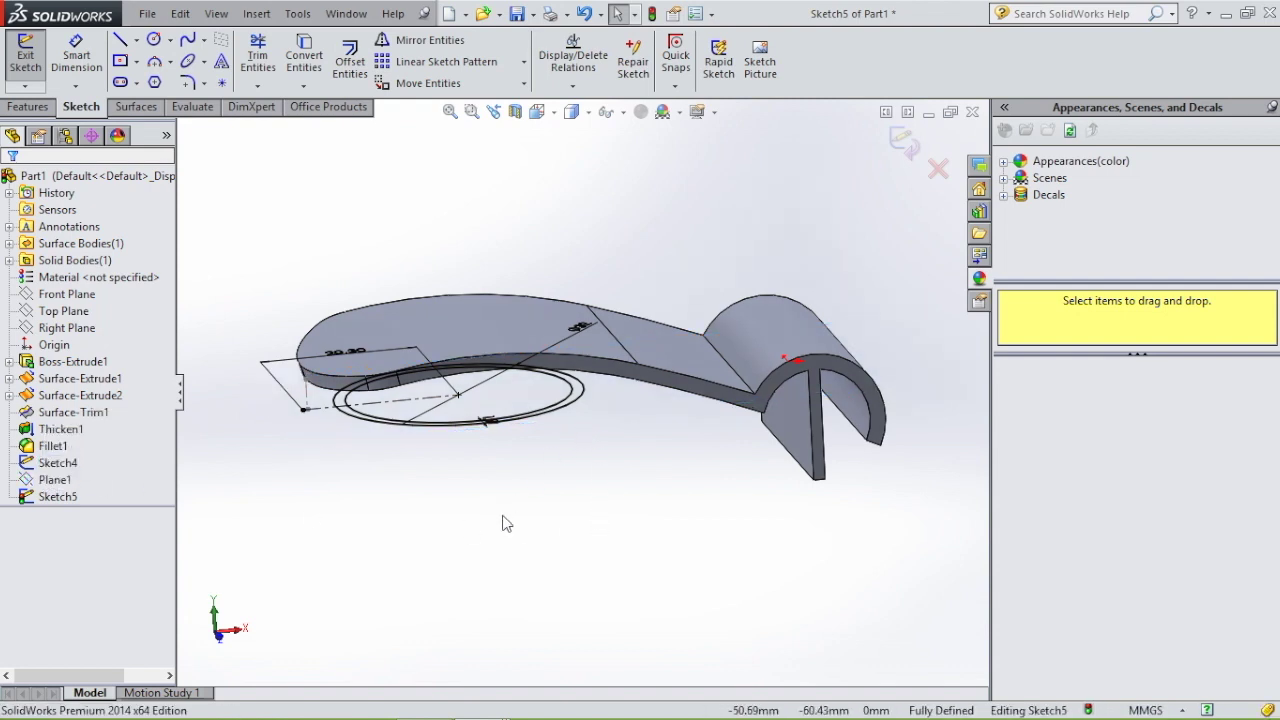
Extrude the ring profile with the Up To Next end condition so it meets the underside of the curved arm.
{"action": "middle_click_drag", "start_coordinate": [504, 522], "coordinate": [514, 536]}
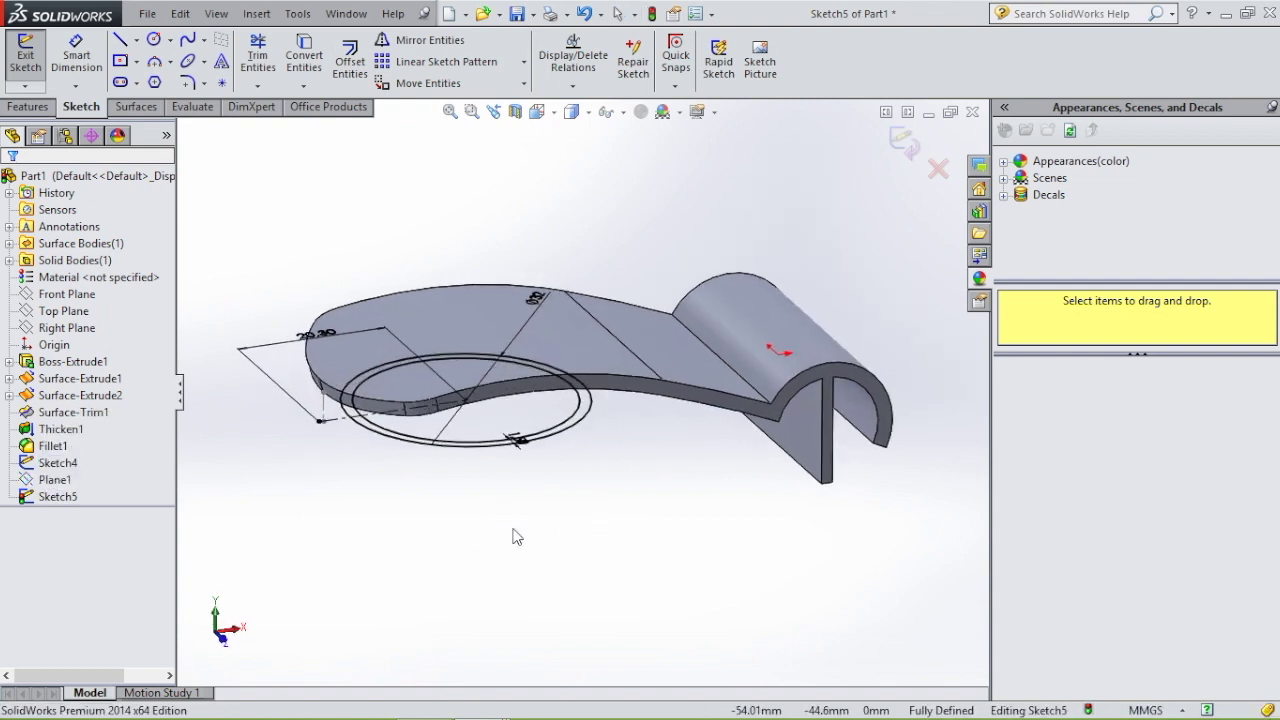
{"action": "left_click", "coordinate": [28, 107]}
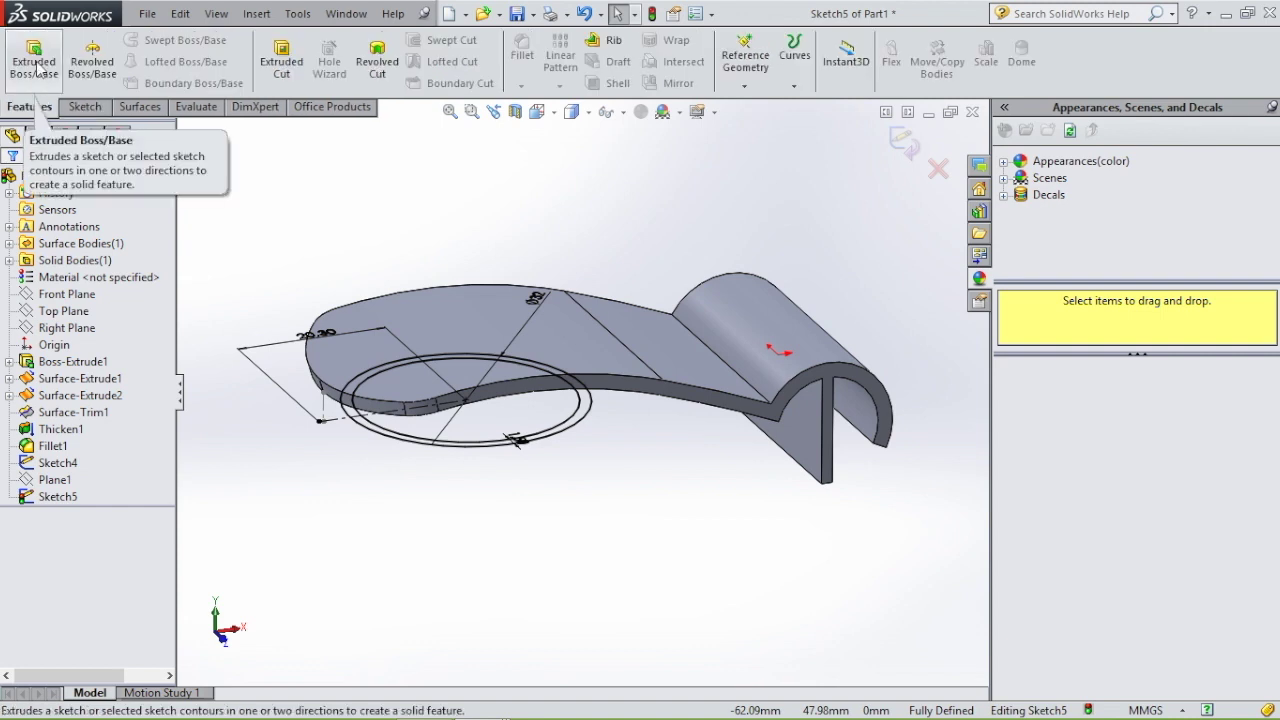
{"action": "left_click", "coordinate": [47, 83]}
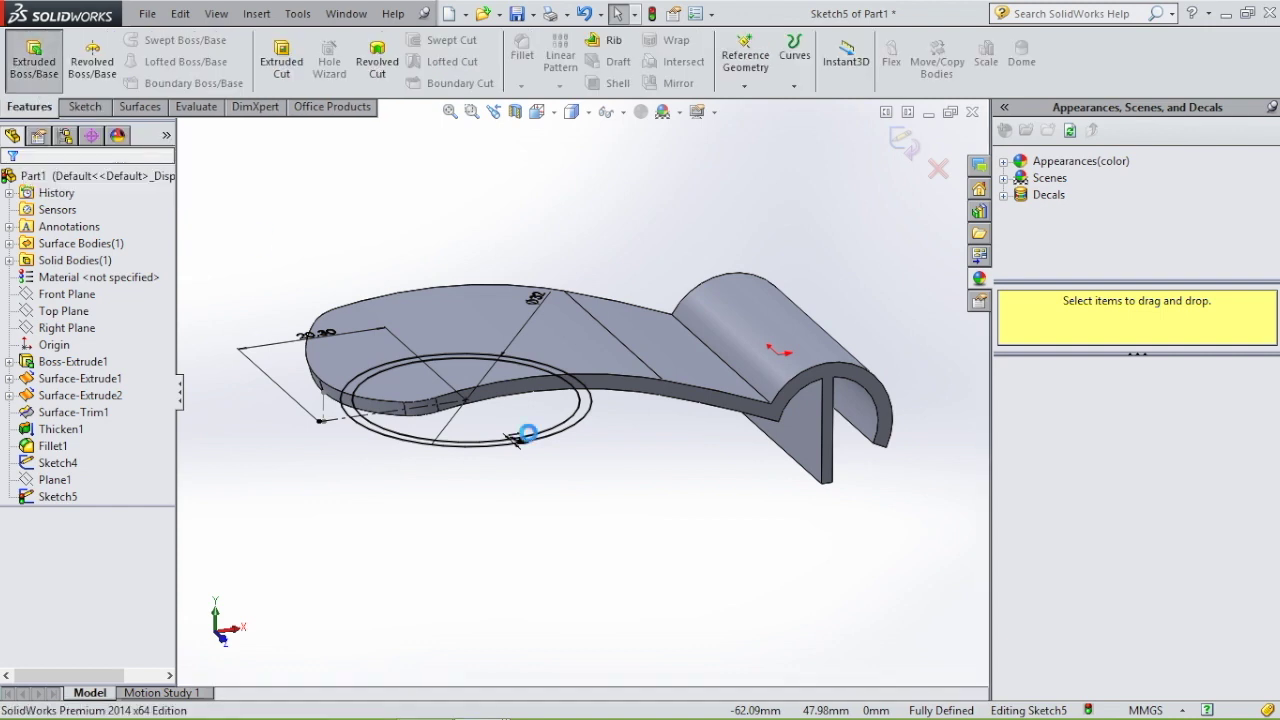
{"action": "middle_click_drag", "start_coordinate": [631, 540], "coordinate": [649, 514]}
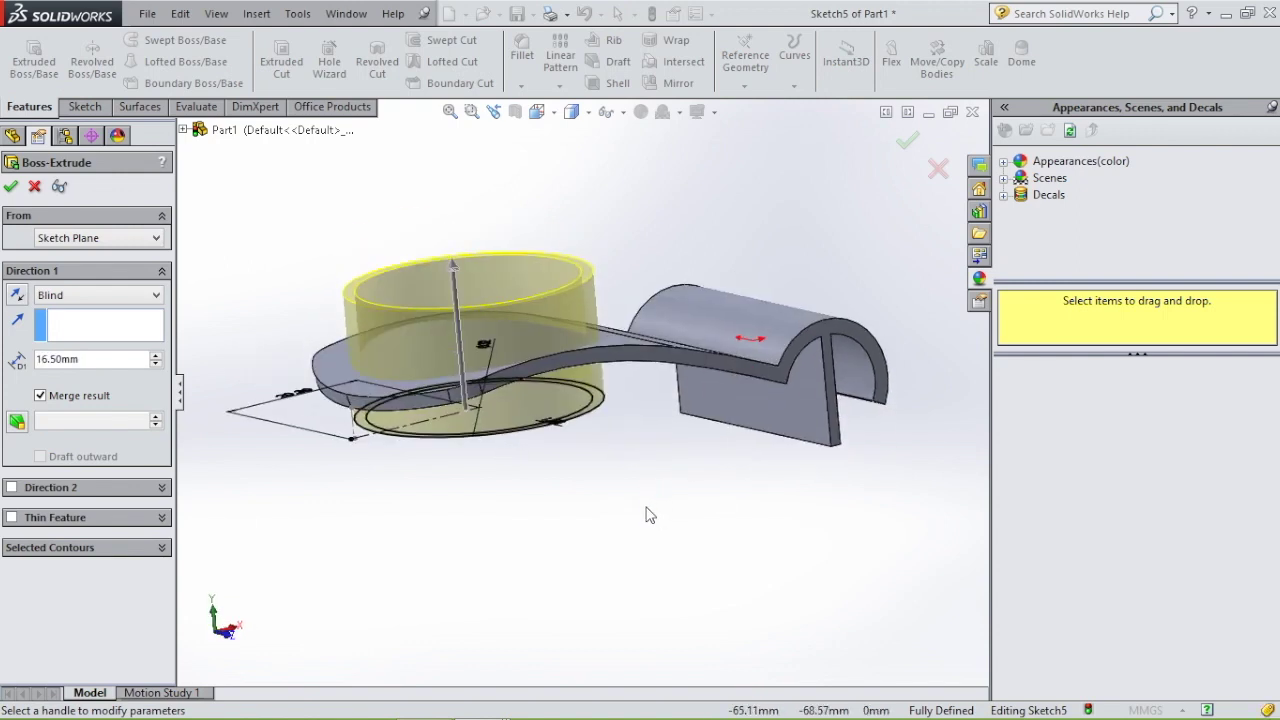
{"action": "left_click", "coordinate": [141, 298]}
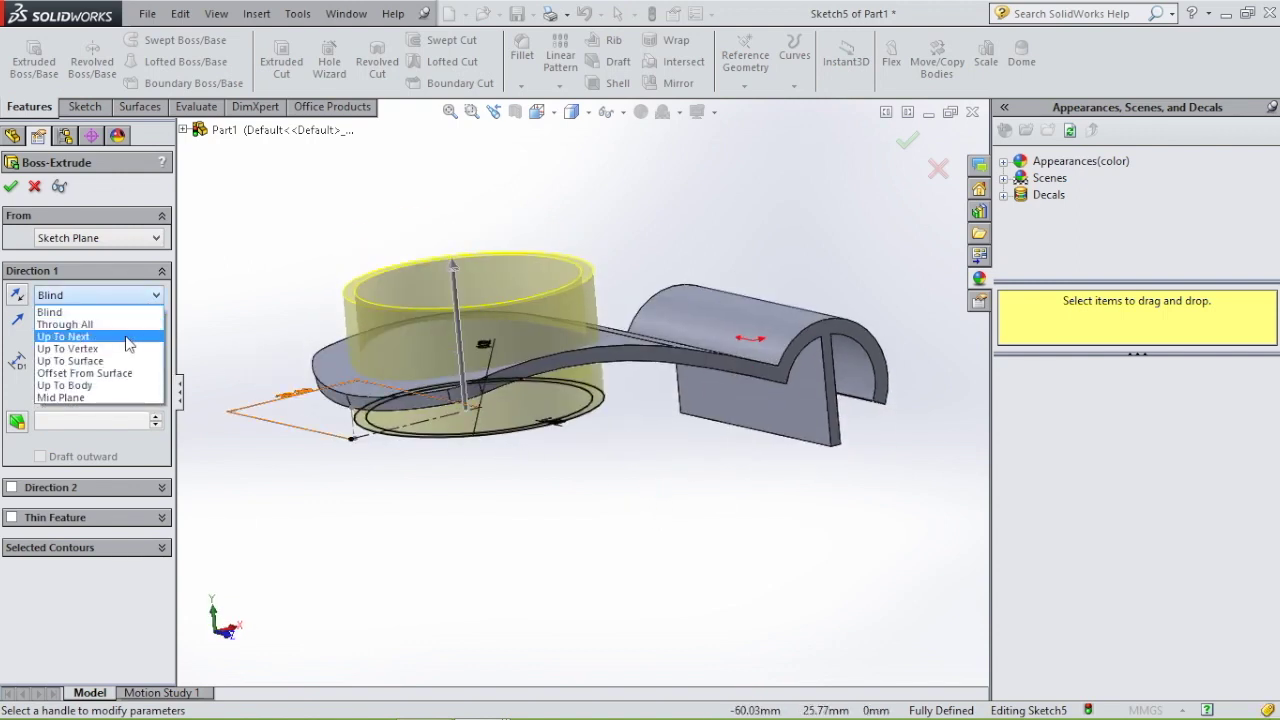
{"action": "left_click", "coordinate": [128, 337]}
{"action": "middle_click_drag", "start_coordinate": [727, 565], "coordinate": [648, 578]}
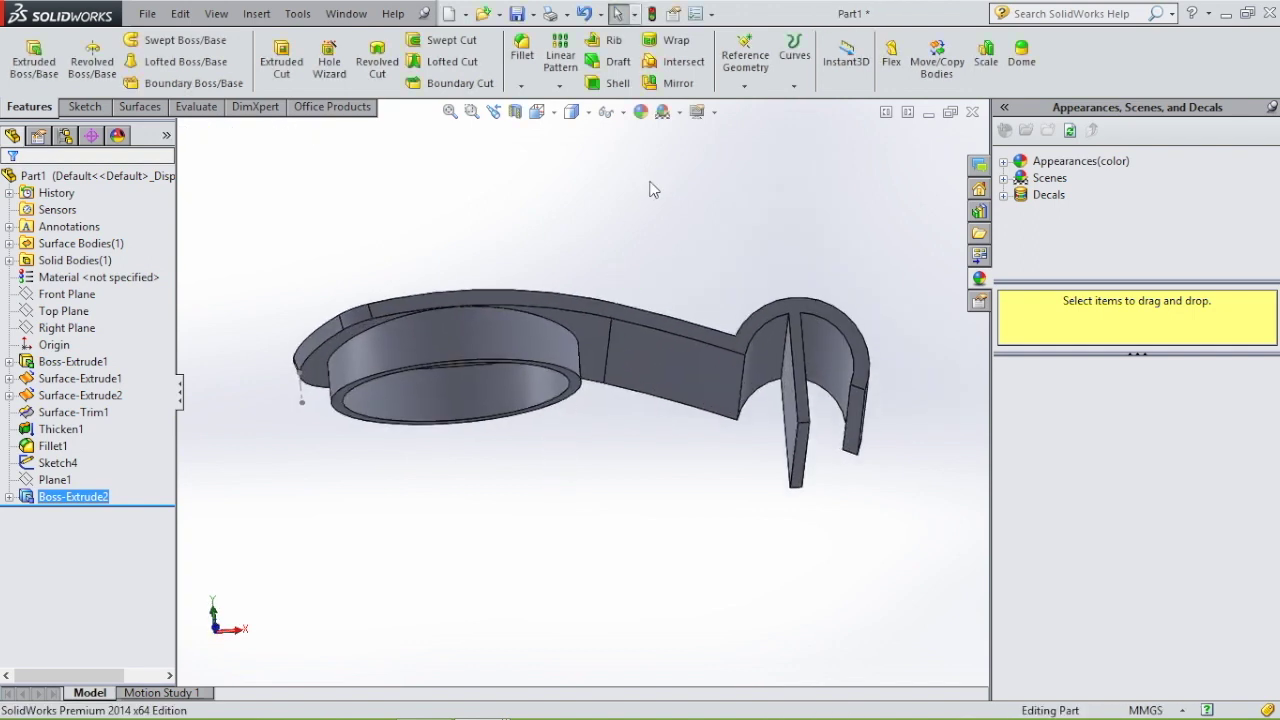
Create a reference plane offset 2 mm from the ring's bottom face, flipped toward the curved arm.
{"action": "left_click", "coordinate": [748, 87]}
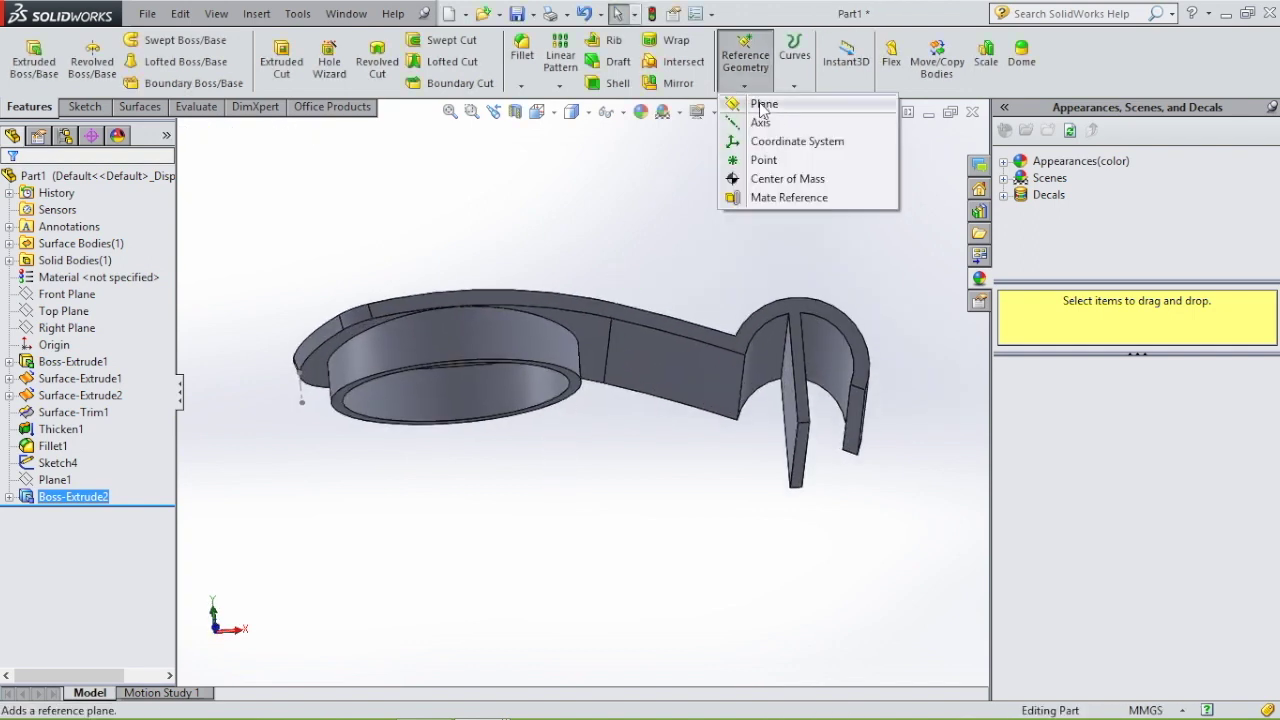
{"action": "left_click", "coordinate": [740, 98]}
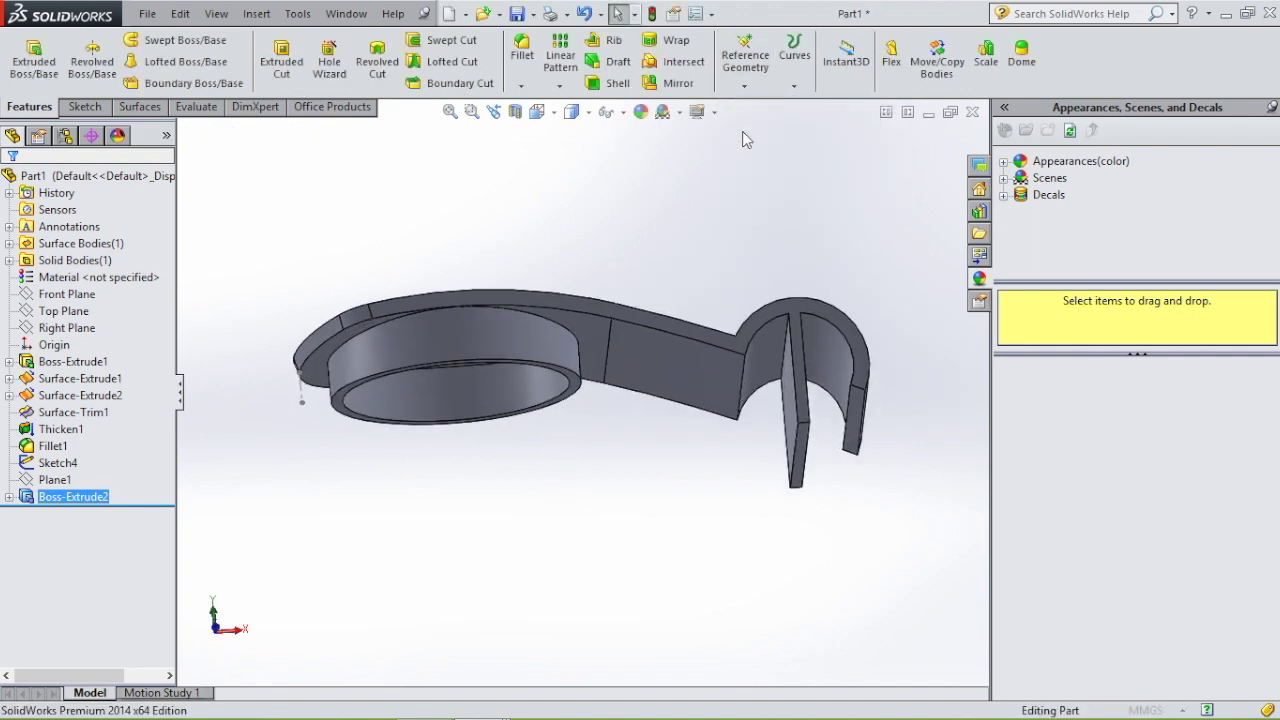
{"action": "left_click", "coordinate": [576, 390]}
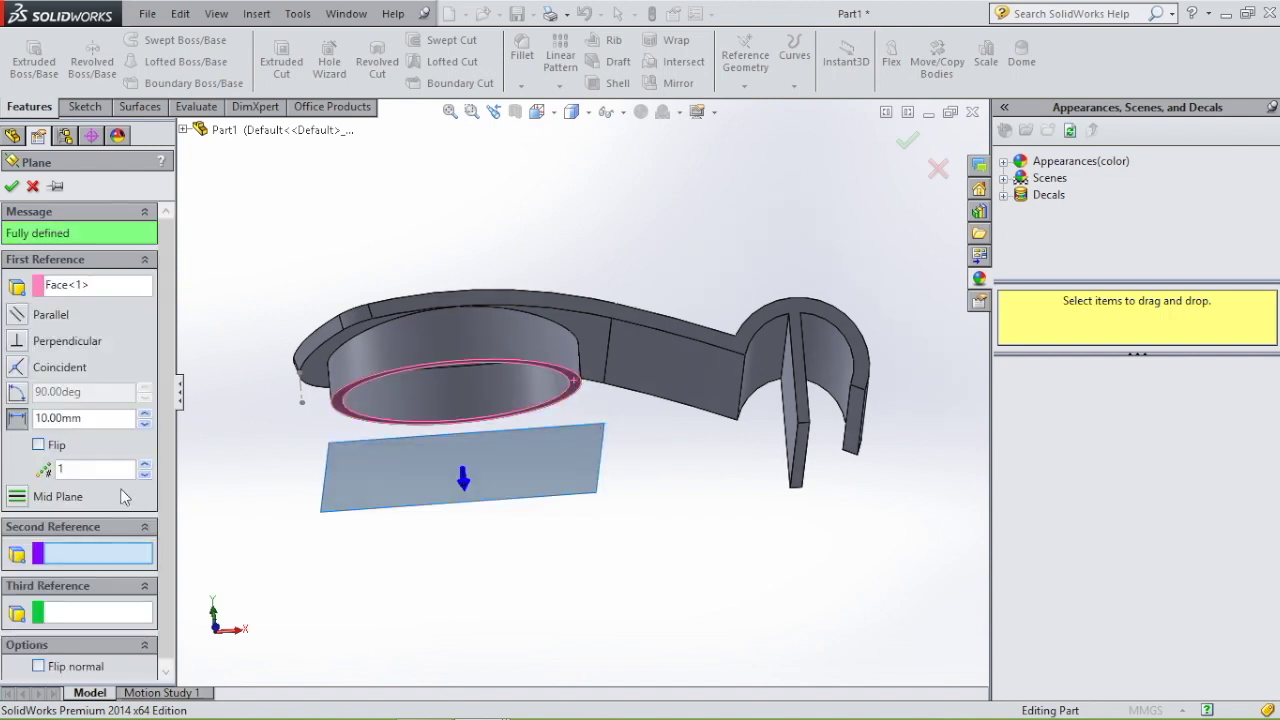
{"action": "left_click", "coordinate": [38, 445]}
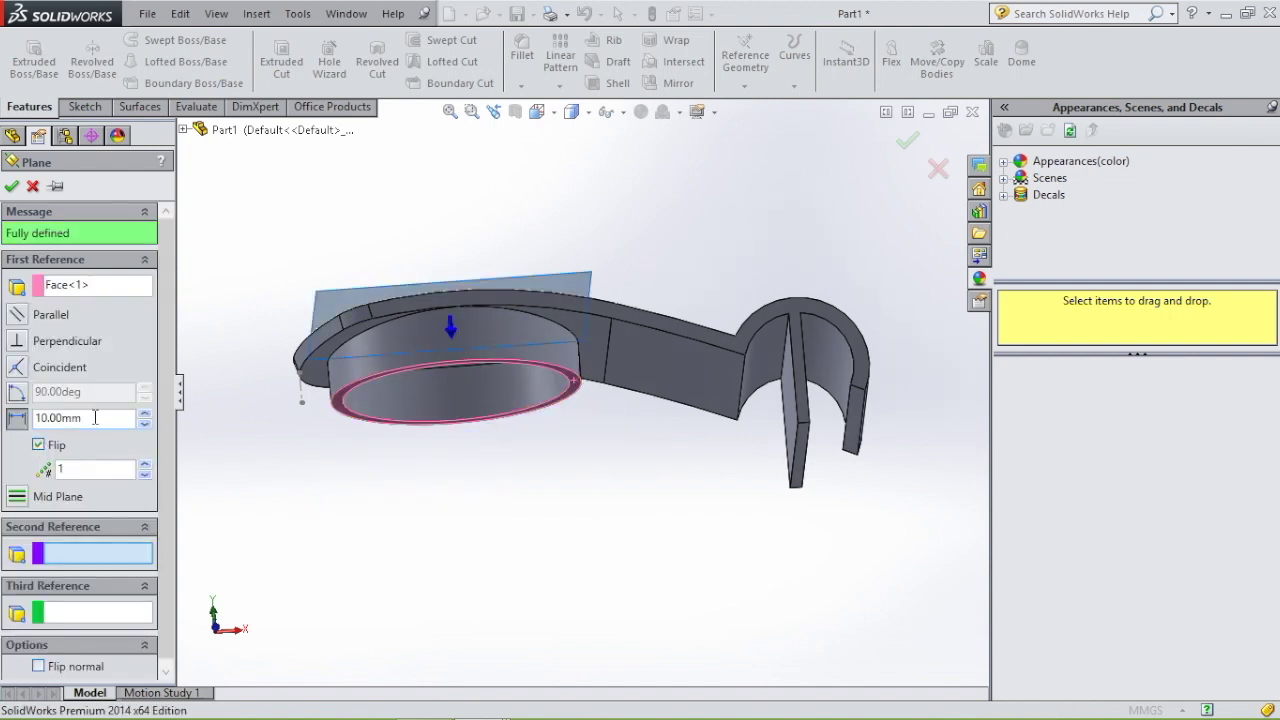
{"action": "left_click_drag", "start_coordinate": [79, 418], "coordinate": [3, 420]}
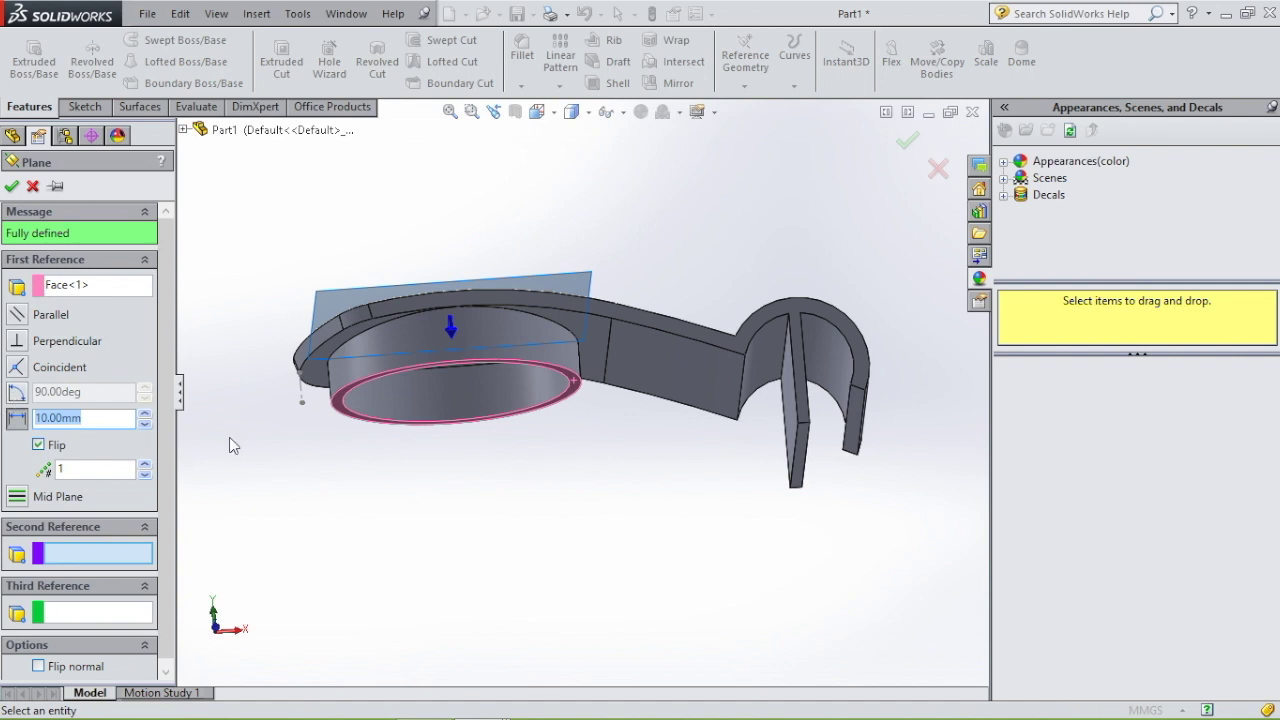
{"action": "key", "text": "Return"}
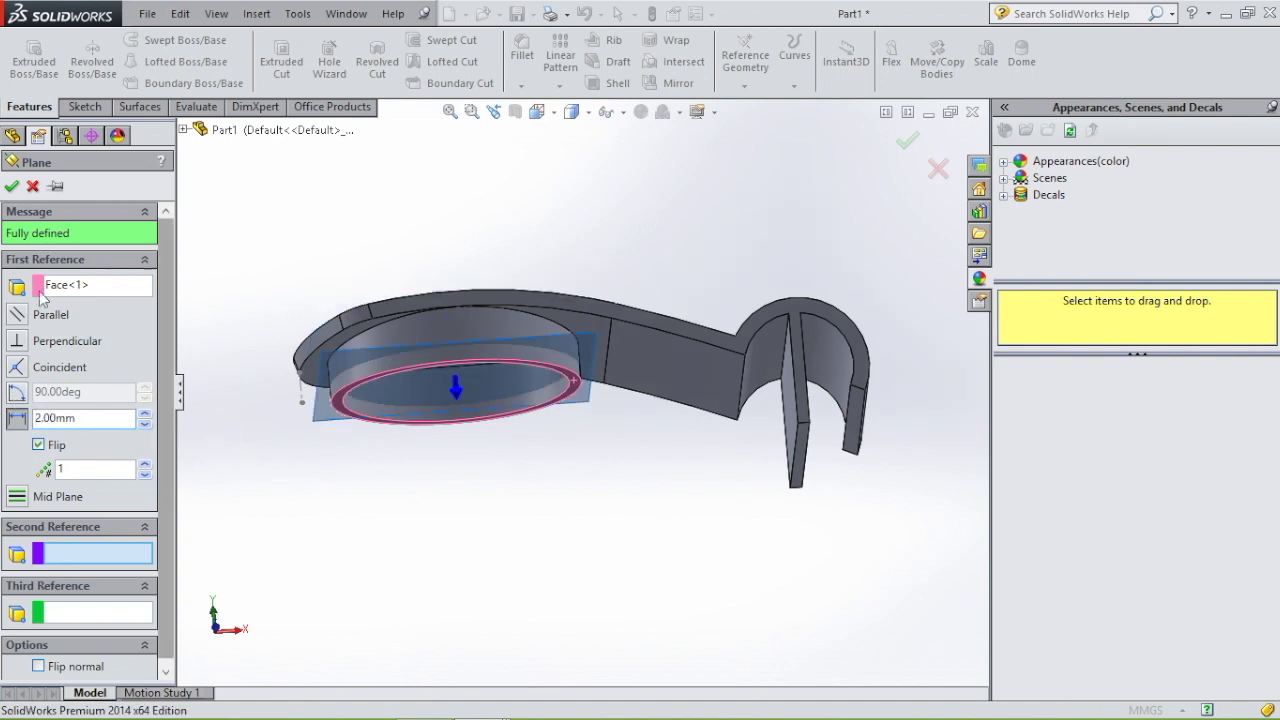
{"action": "left_click", "coordinate": [11, 187]}
Start a sketch on the new offset plane and draw a circle about 24.1 mm in diameter, concentric with the ring.
{"action": "middle_click_drag", "start_coordinate": [549, 534], "coordinate": [543, 329]}
{"action": "left_click", "coordinate": [572, 264]}
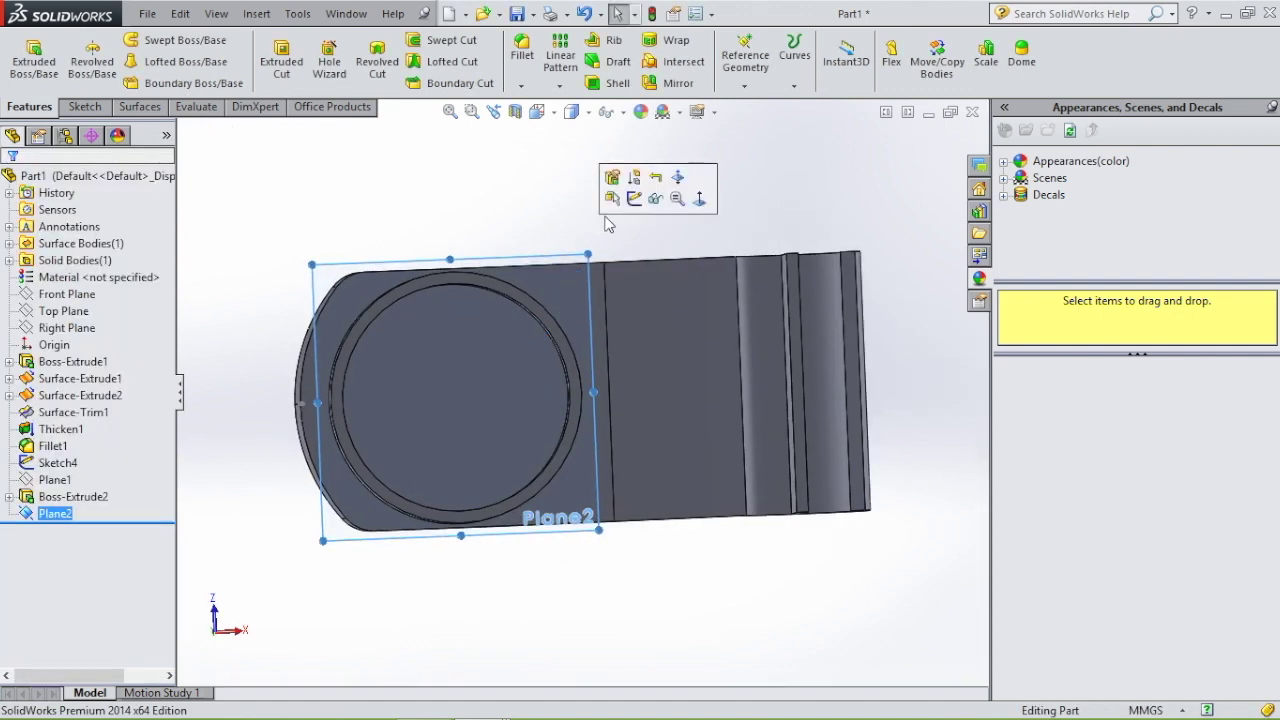
{"action": "left_click", "coordinate": [634, 198]}
{"action": "key", "text": "space"}
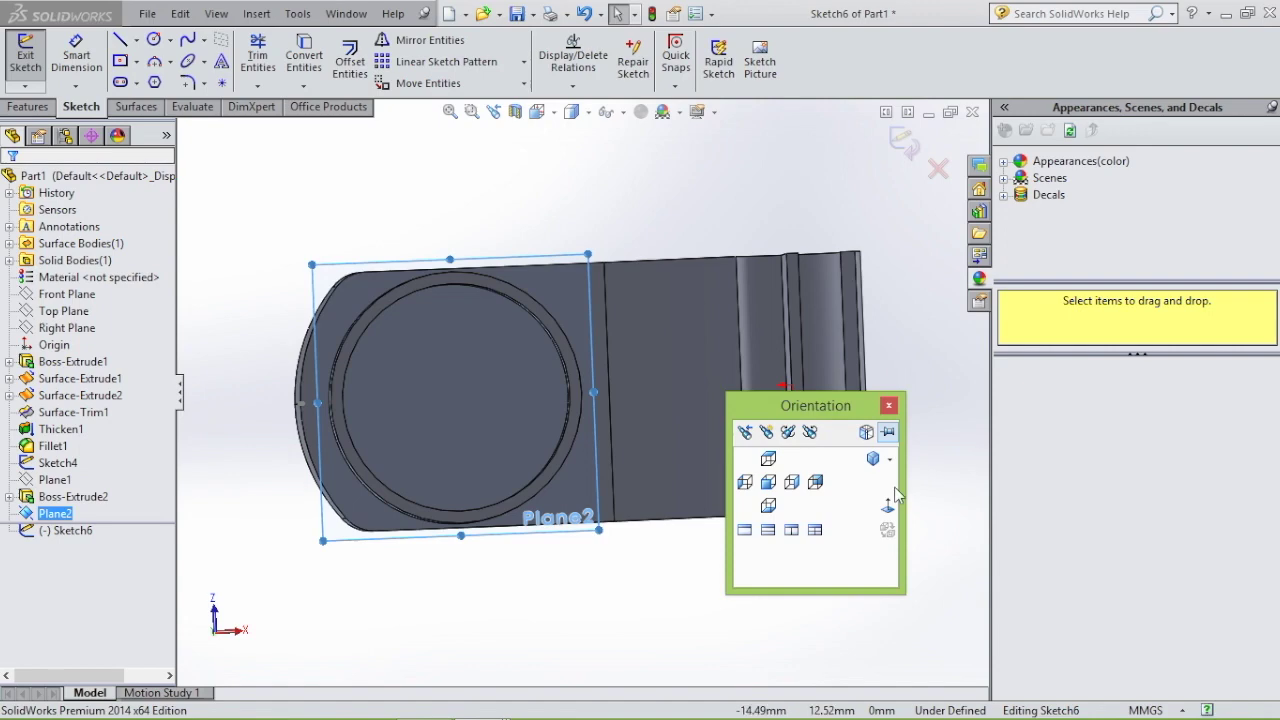
{"action": "left_click", "coordinate": [887, 506]}
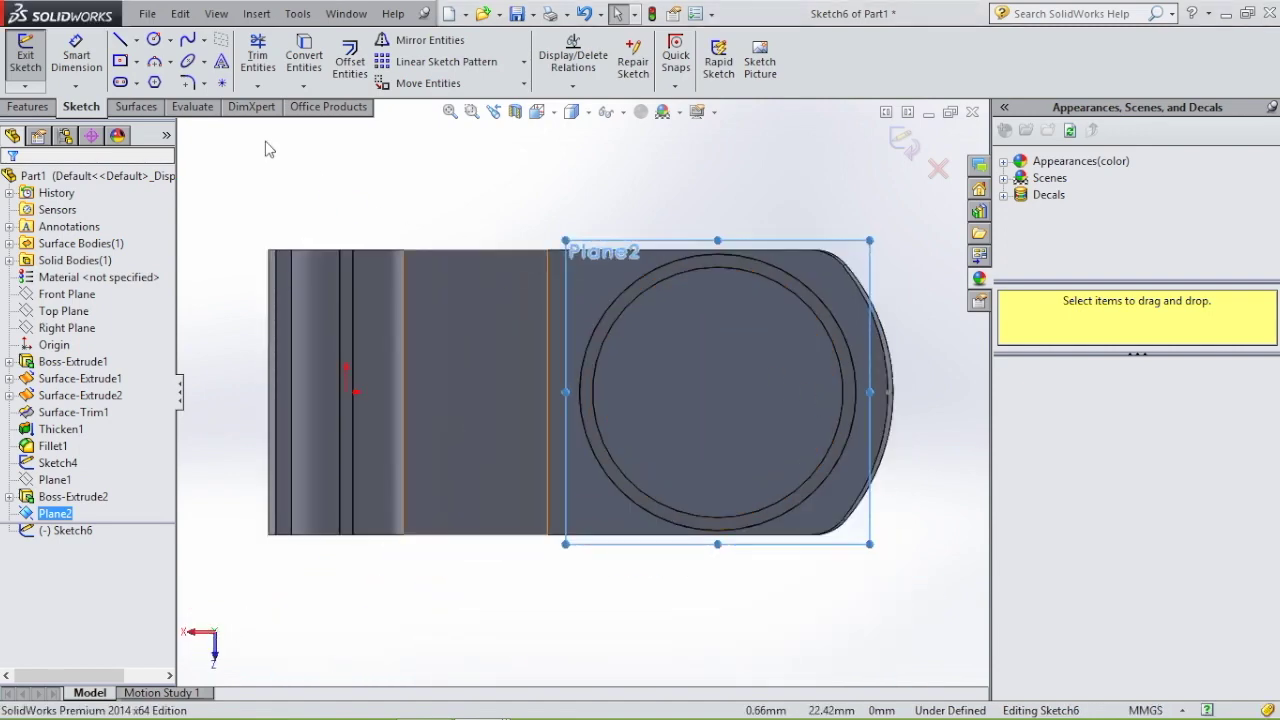
{"action": "left_click", "coordinate": [155, 40]}
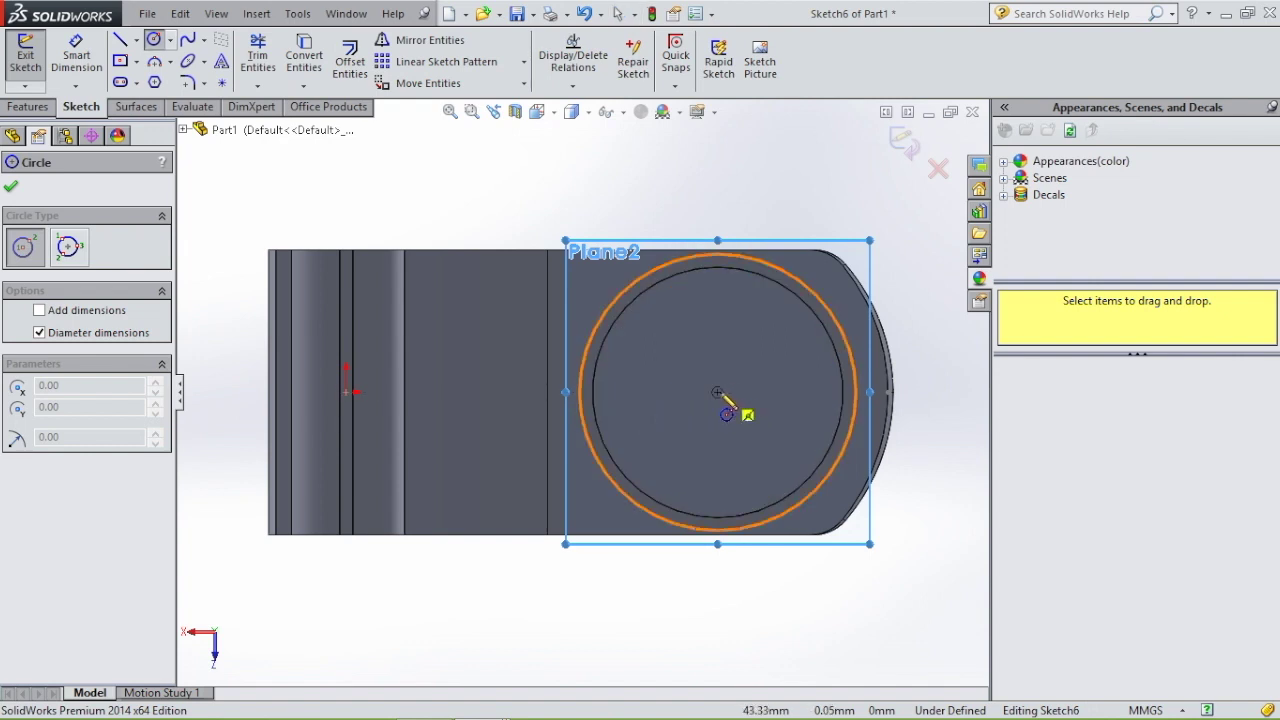
{"action": "left_click", "coordinate": [716, 392]}
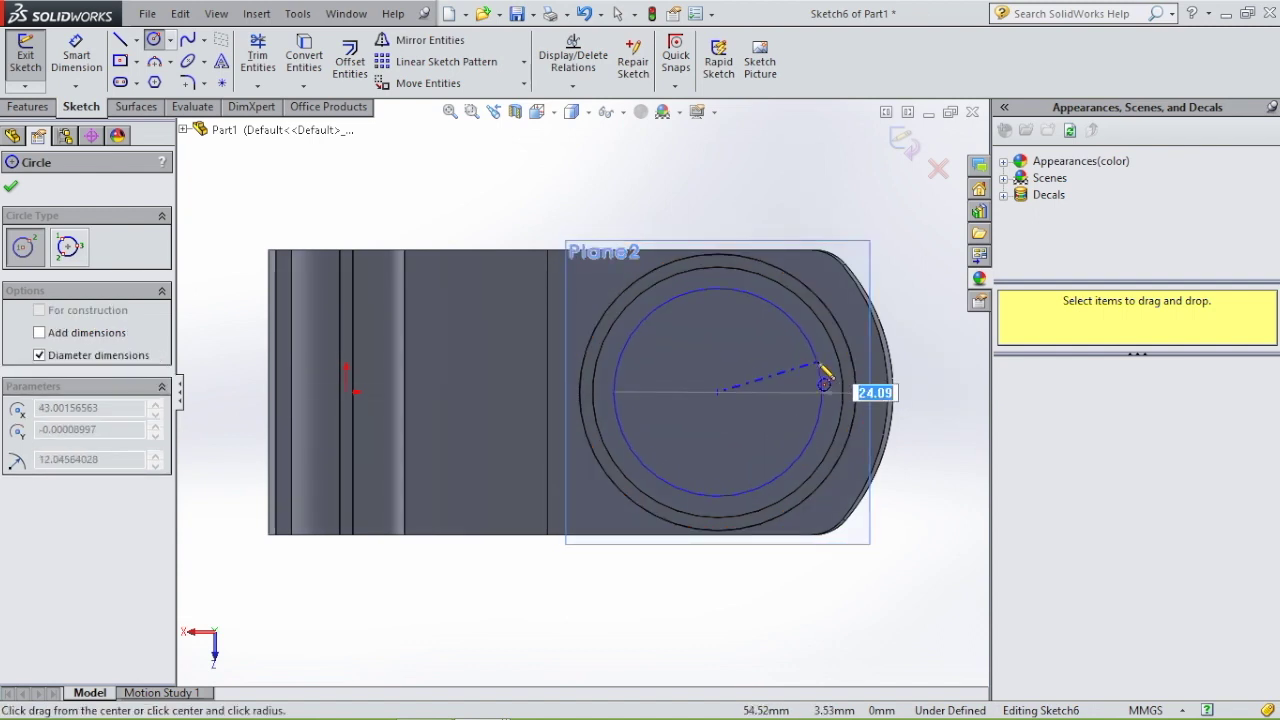
{"action": "left_click", "coordinate": [824, 383]}
{"action": "key", "text": "Escape"}
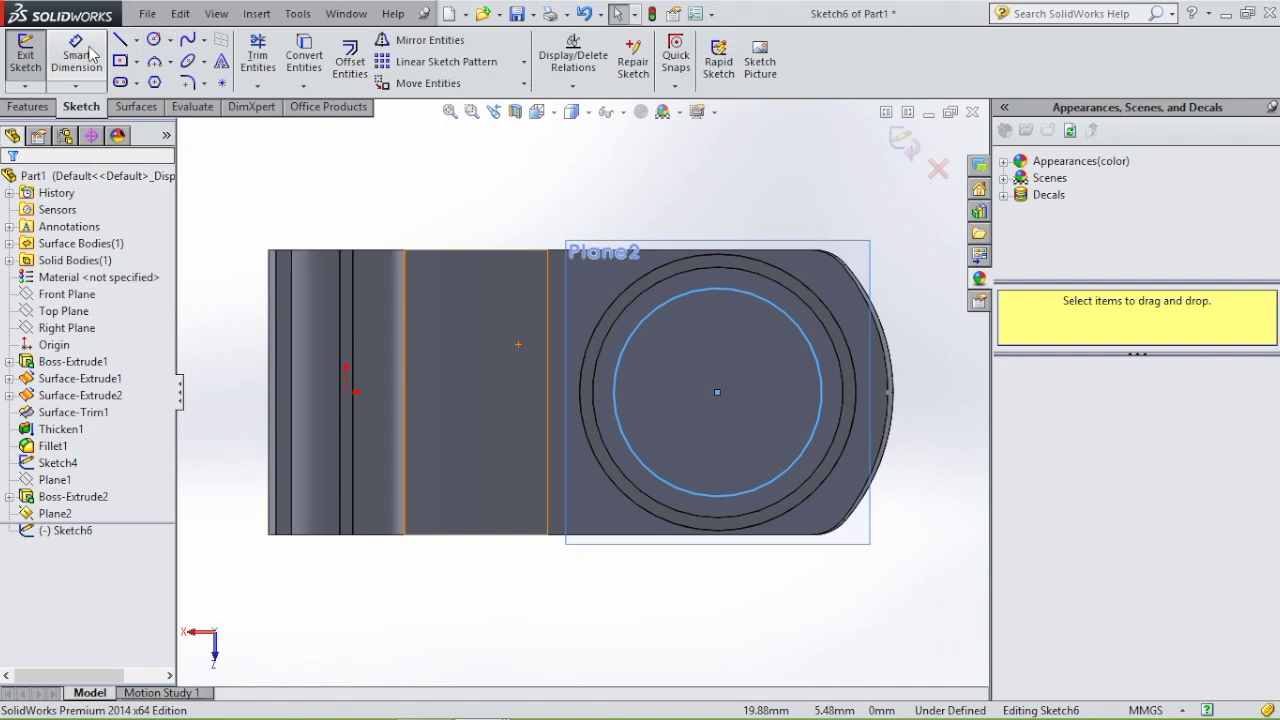
Dimension the inner circle's diameter as 24 mm.
{"action": "left_click", "coordinate": [818, 358]}
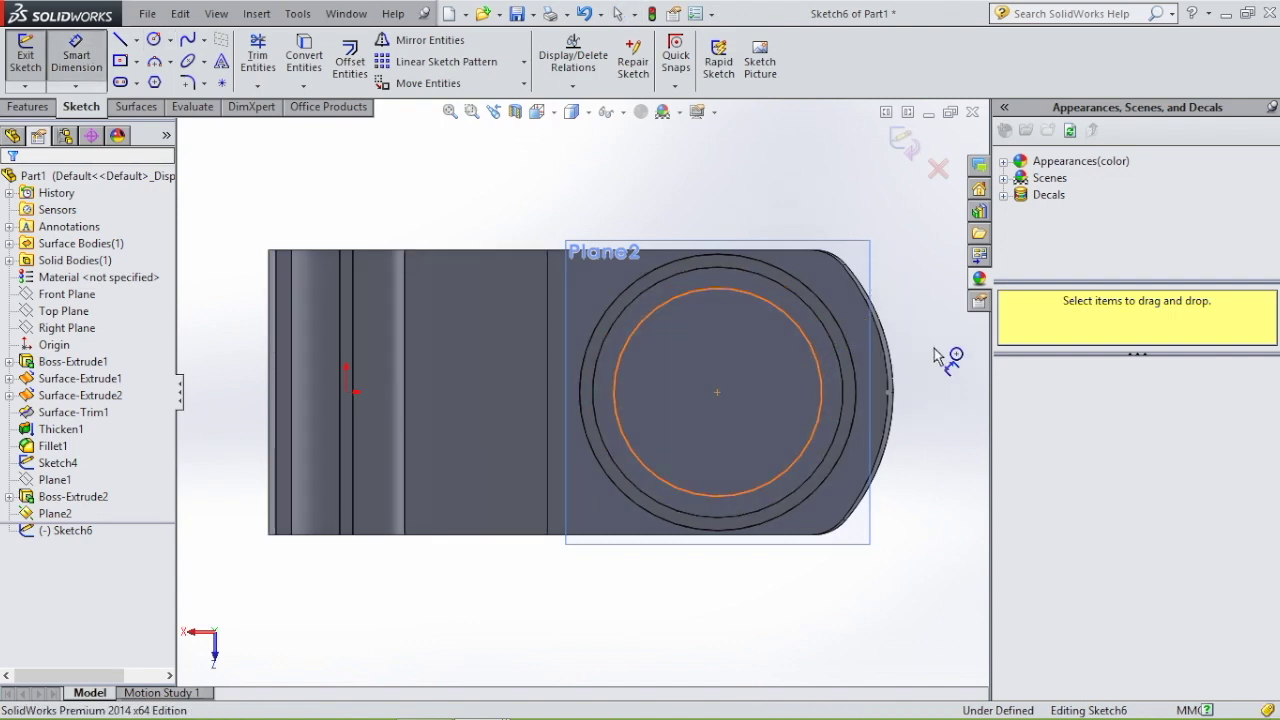
{"action": "left_click", "coordinate": [937, 357]}
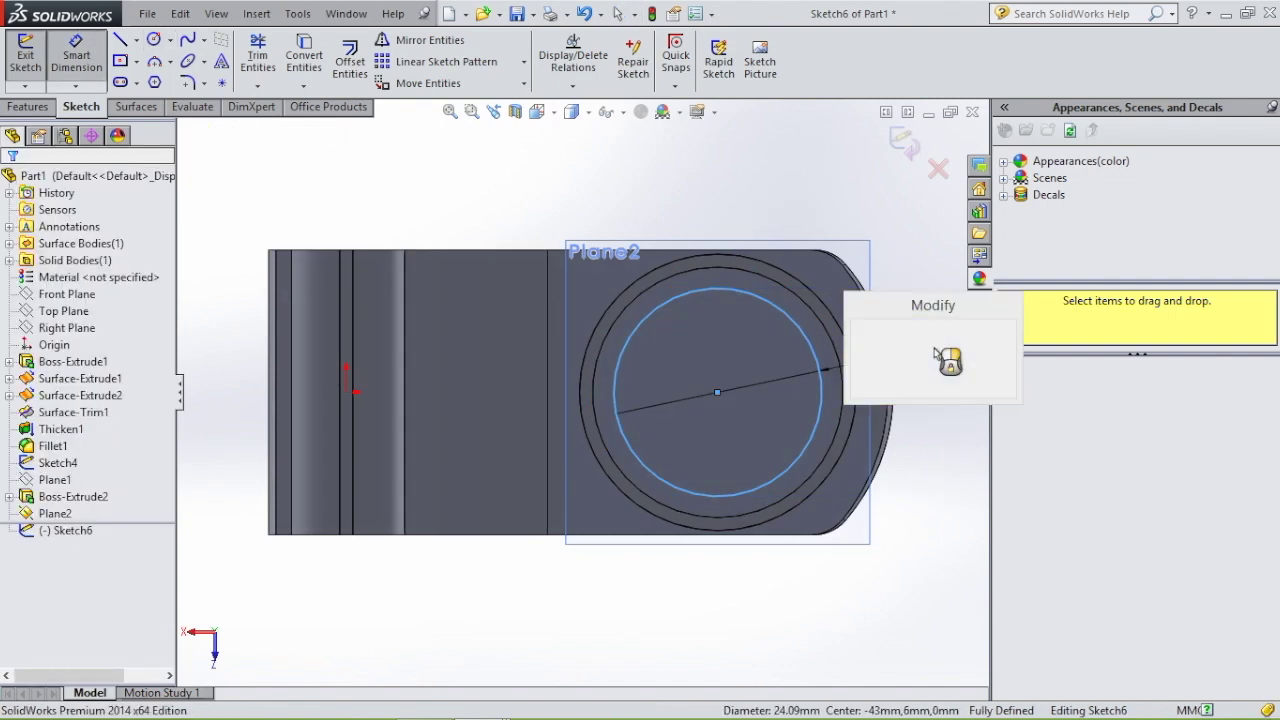
{"action": "key", "text": "Return"}
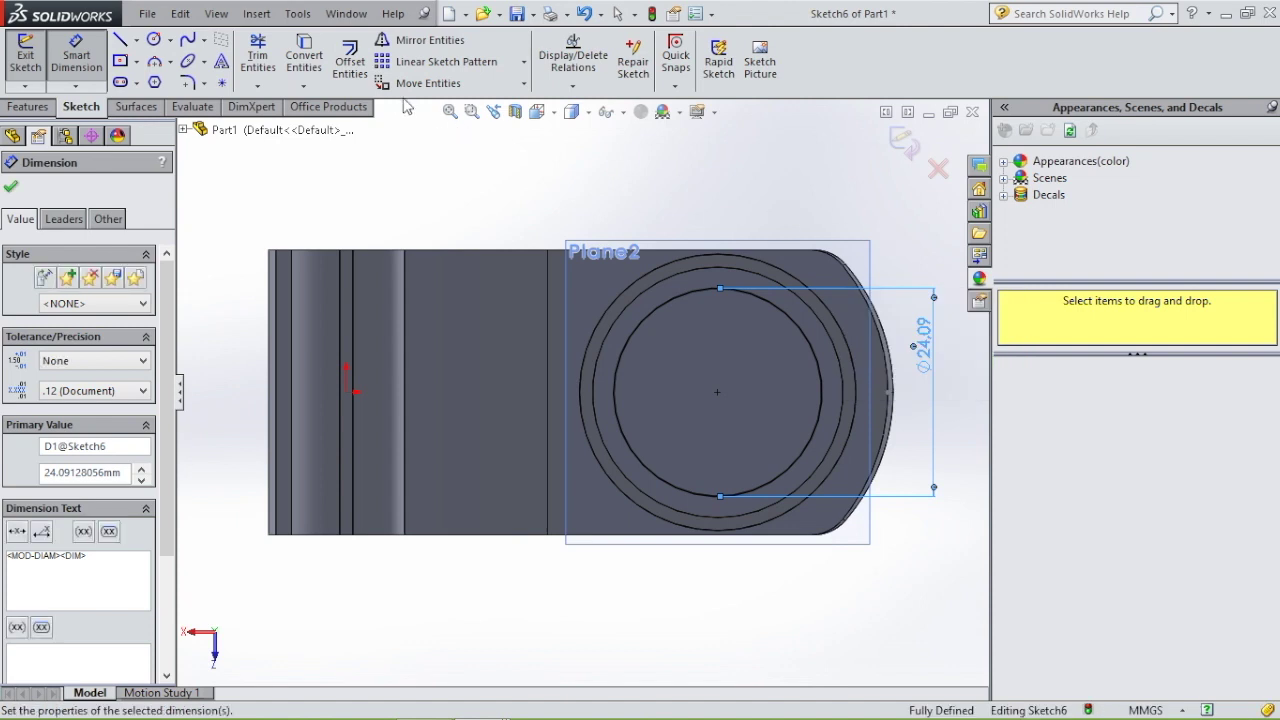
Offset the 24 mm circle inward by 1.5 mm to form a second ring profile.
{"action": "left_click", "coordinate": [349, 60]}
{"action": "left_click", "coordinate": [783, 305]}
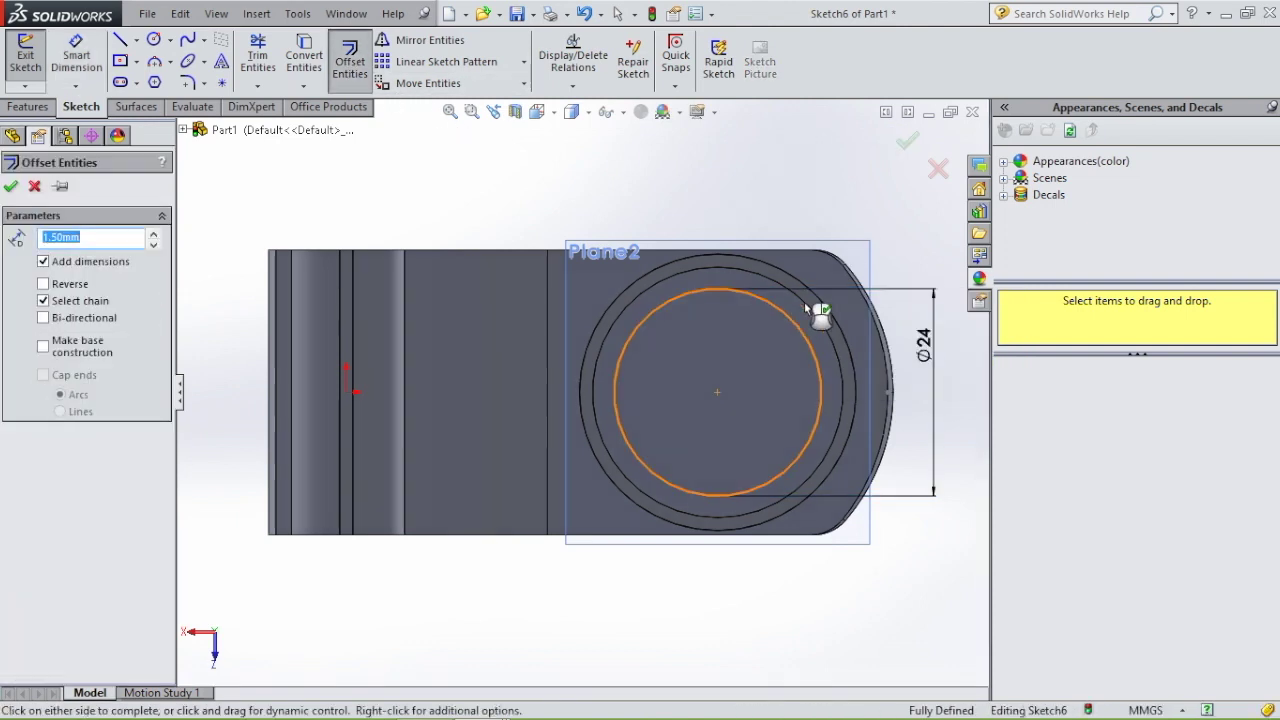
{"action": "left_click", "coordinate": [43, 286]}
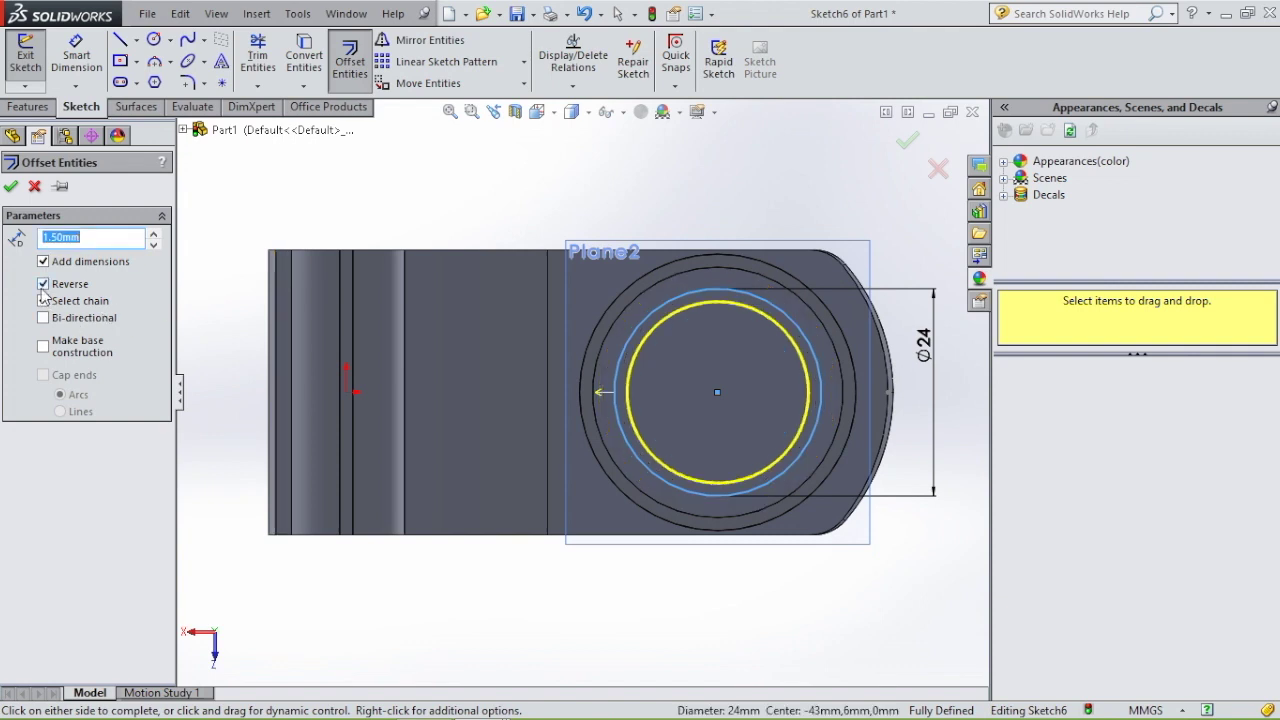
{"action": "left_click", "coordinate": [11, 187]}
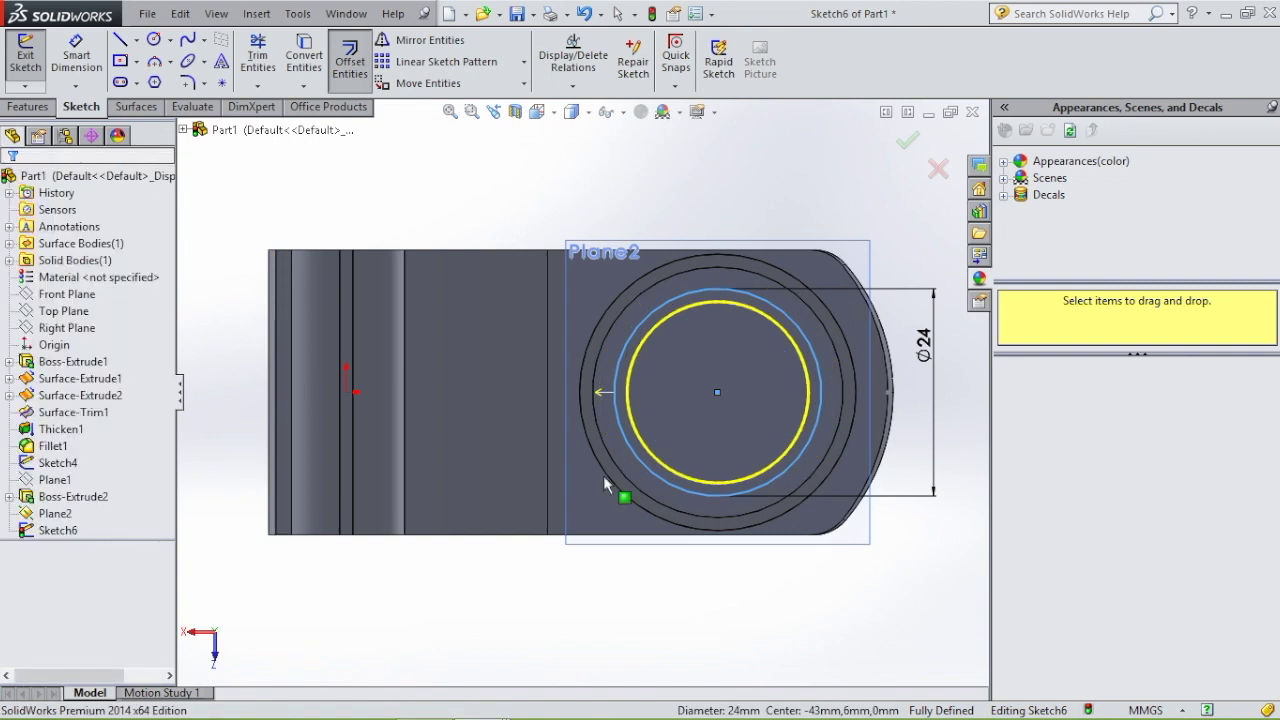
Extrude the inner ring profile in the reversed direction with Up To Next, ending at the curved arm's underside.
{"action": "middle_click_drag", "start_coordinate": [810, 161], "coordinate": [800, 380]}
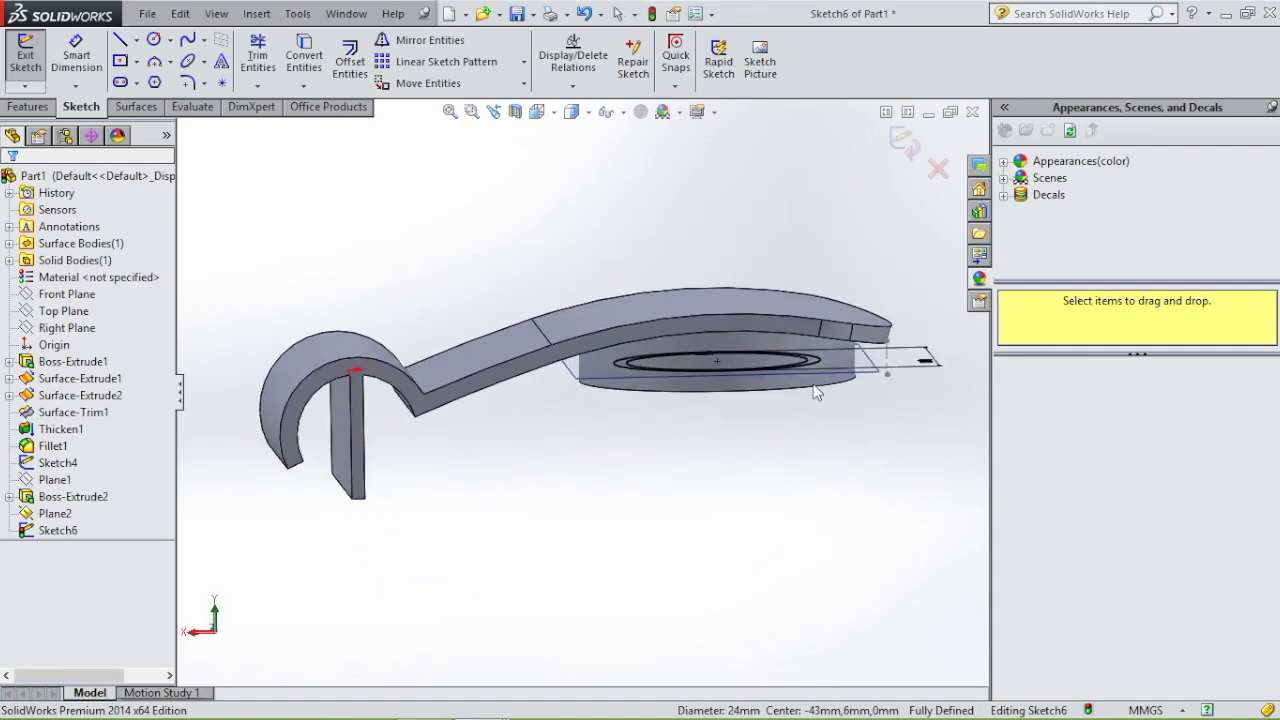
{"action": "left_click", "coordinate": [21, 108]}
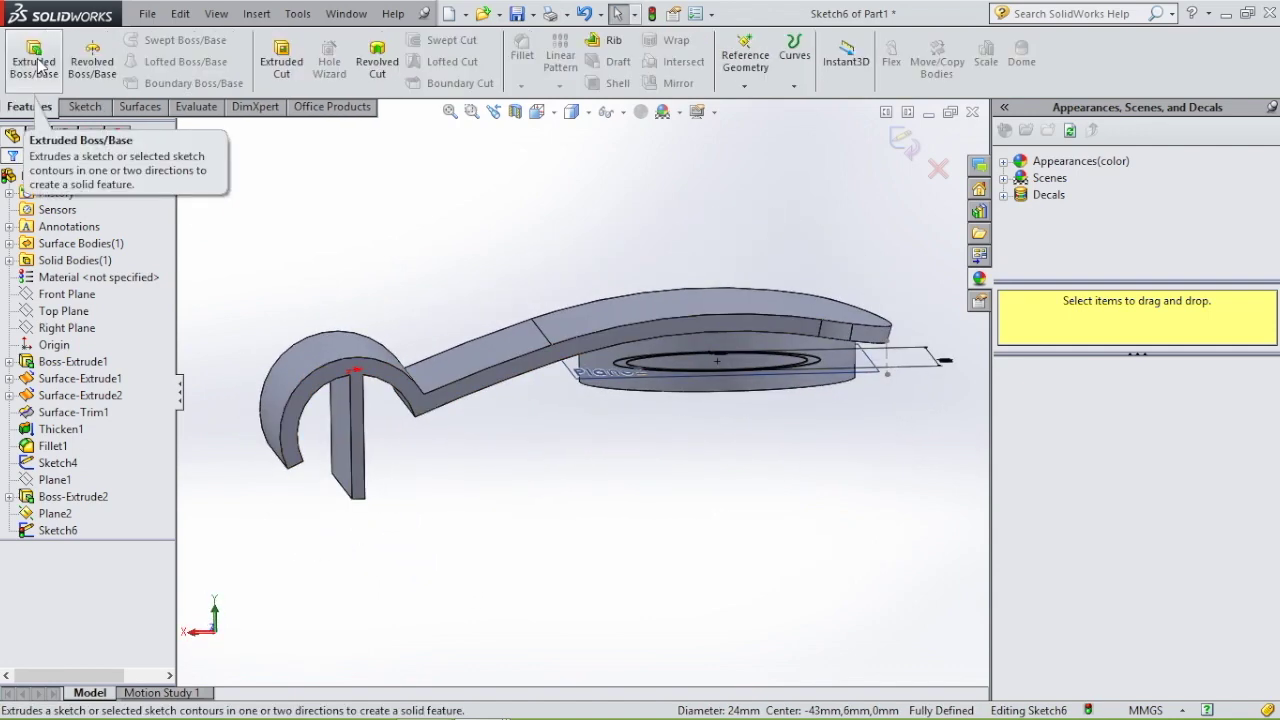
{"action": "left_click", "coordinate": [36, 62]}
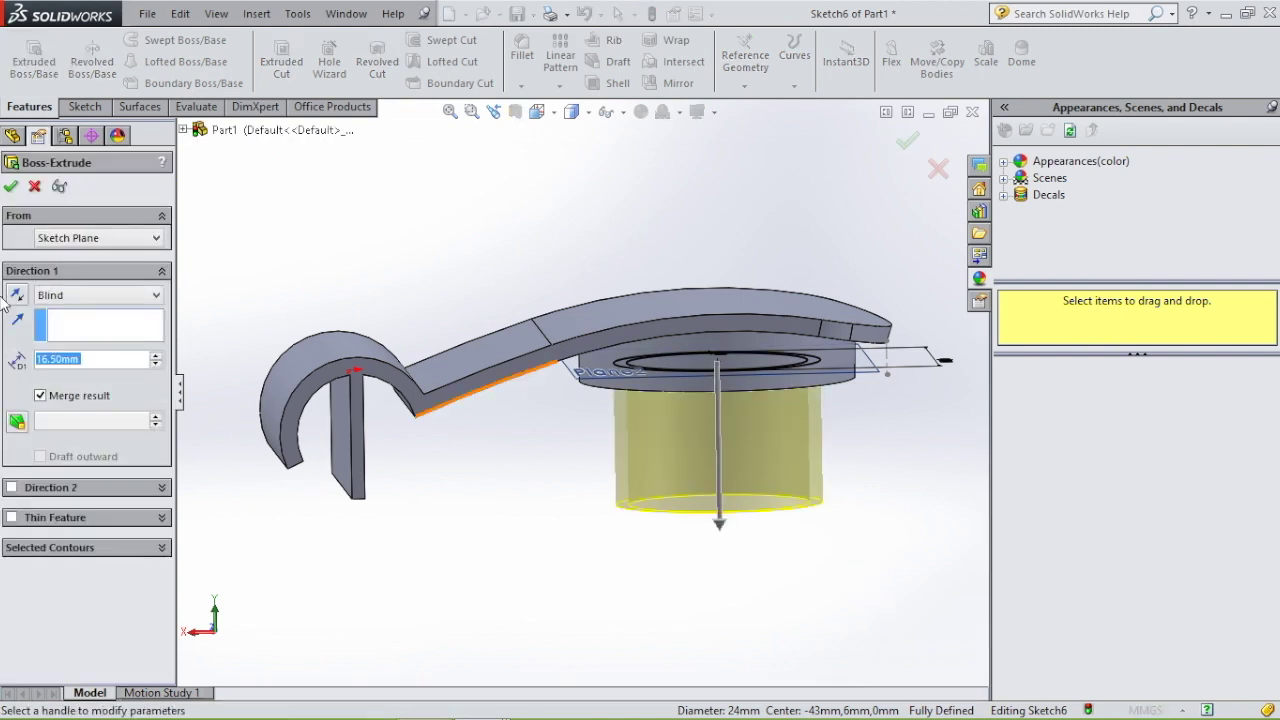
{"action": "left_click", "coordinate": [17, 296]}
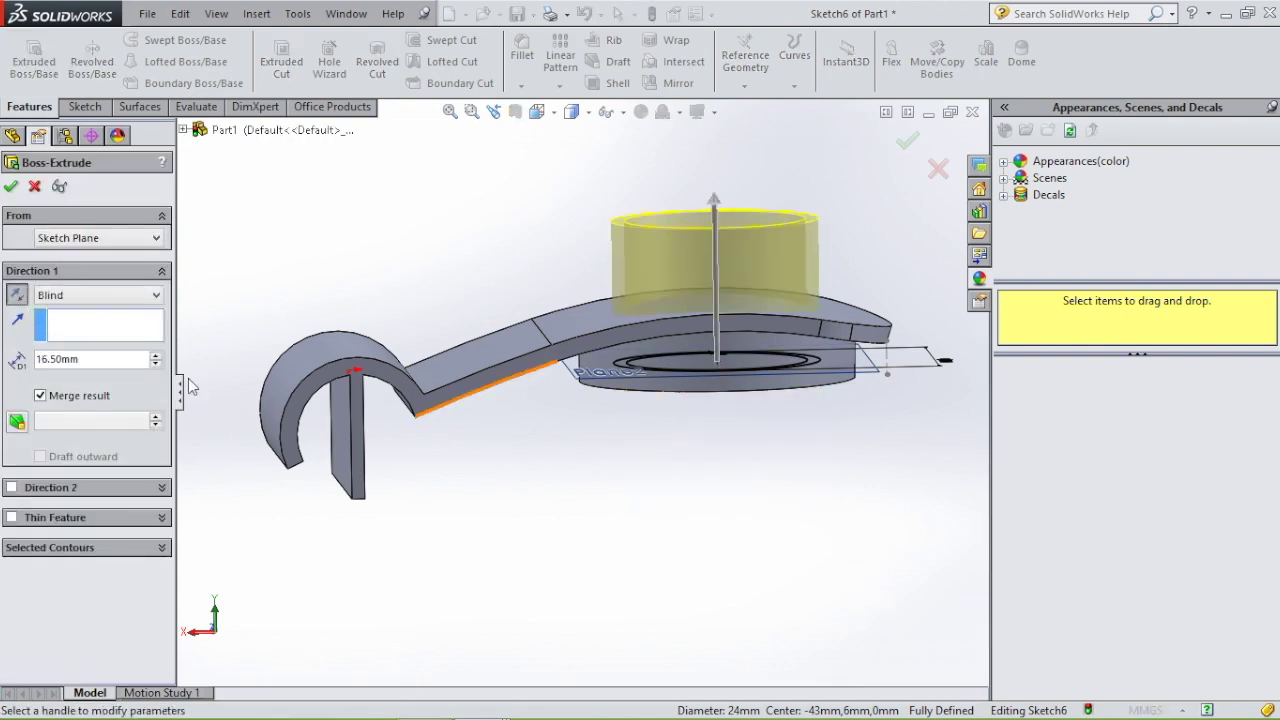
{"action": "left_click", "coordinate": [155, 296]}
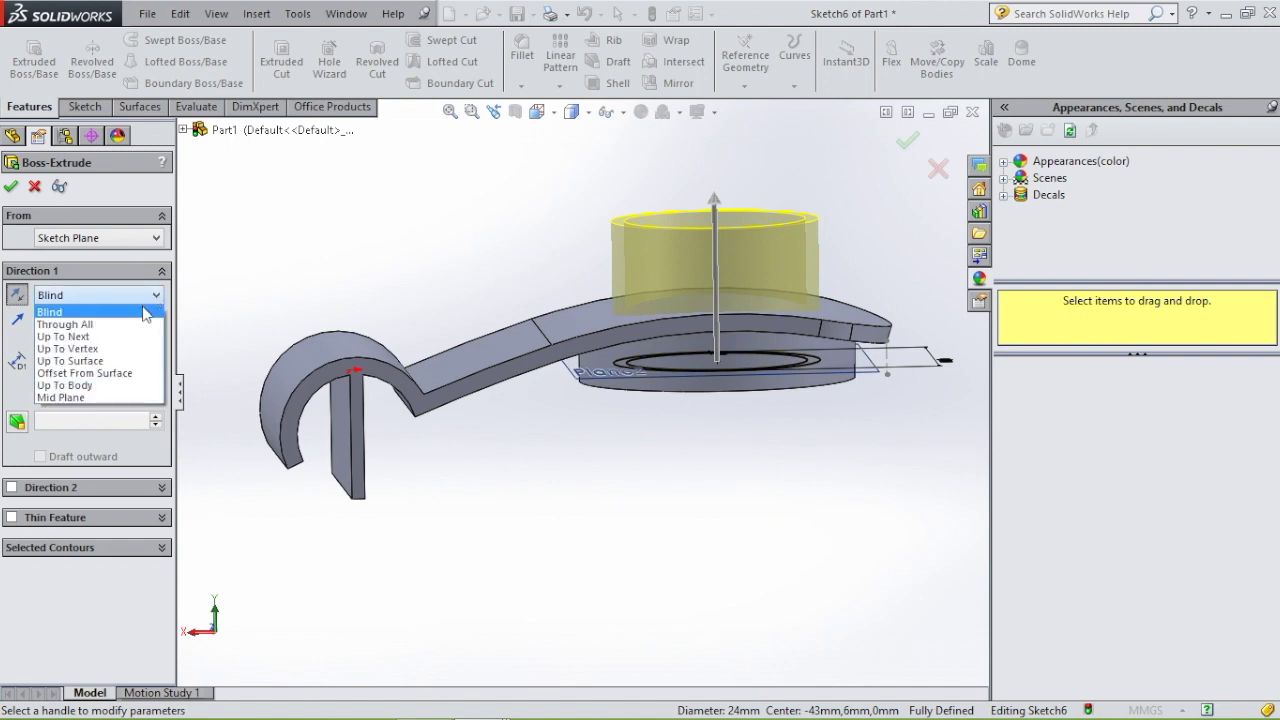
{"action": "left_click", "coordinate": [80, 331]}
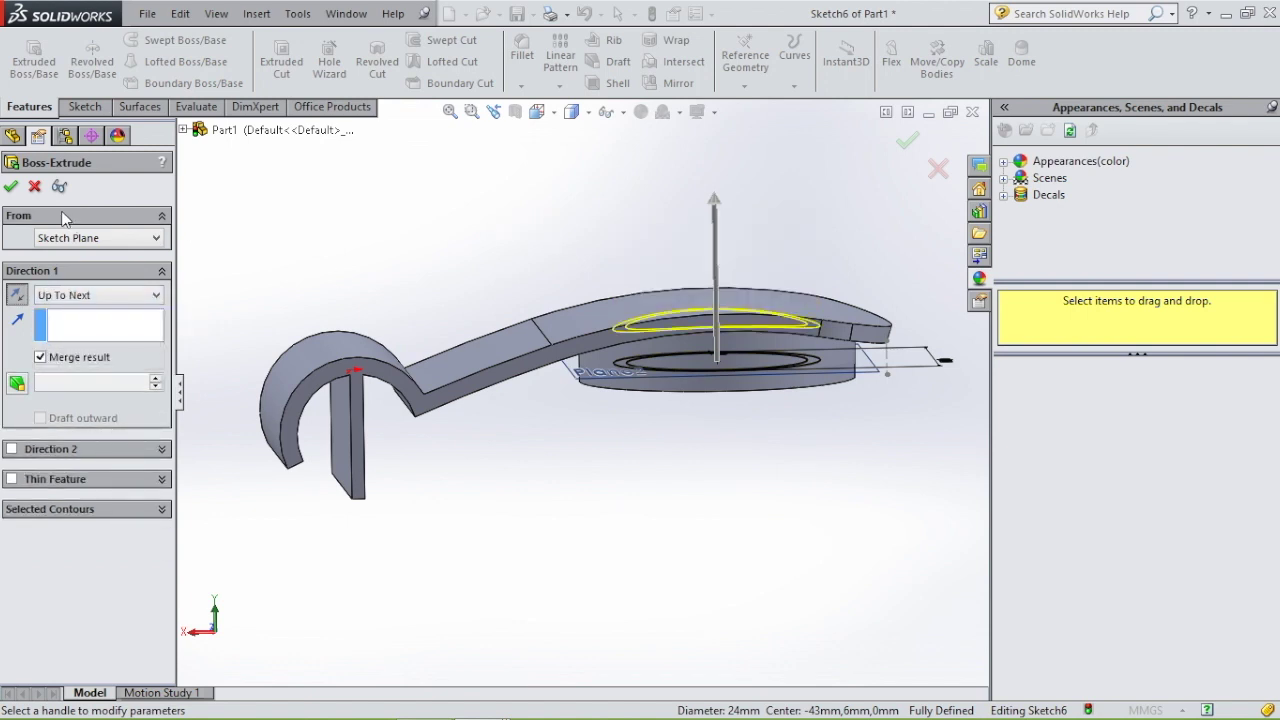
{"action": "left_click", "coordinate": [10, 187]}
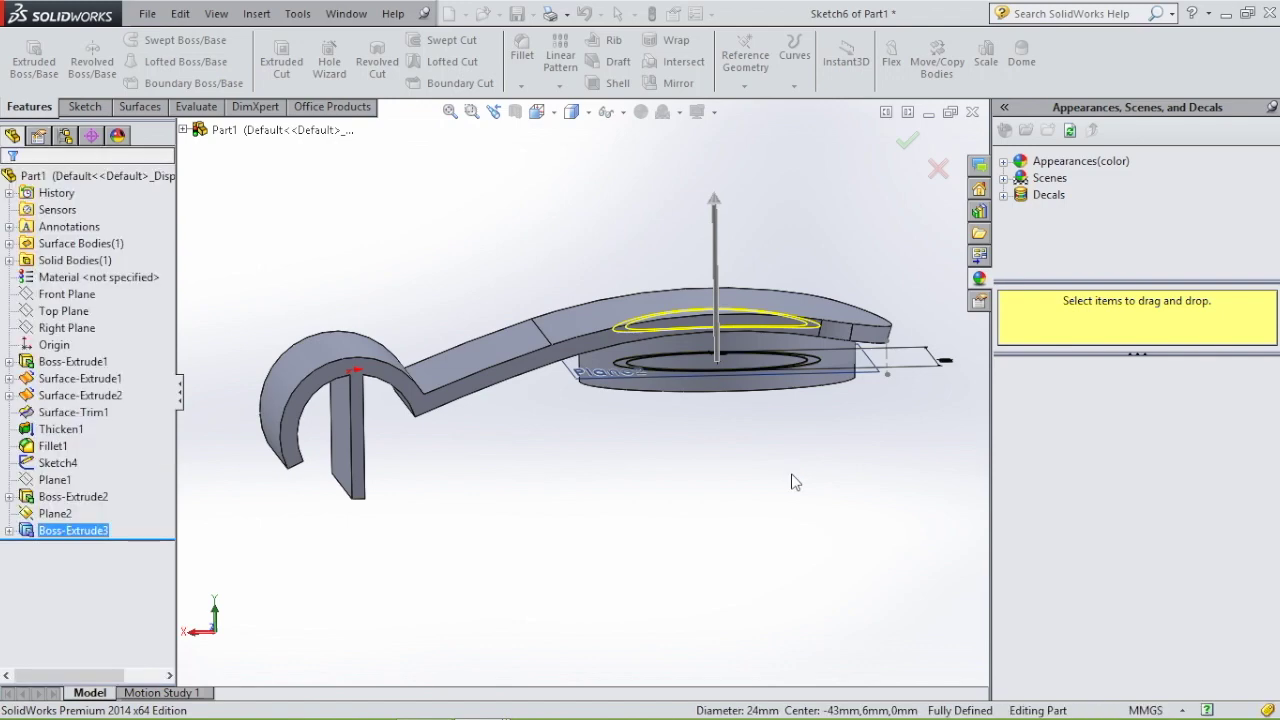
Start a new sketch on the offset plane inside the outer ring and orient it face-on.
{"action": "middle_click_drag", "start_coordinate": [787, 481], "coordinate": [880, 266]}
{"action": "middle_click_drag", "start_coordinate": [876, 322], "coordinate": [862, 256]}
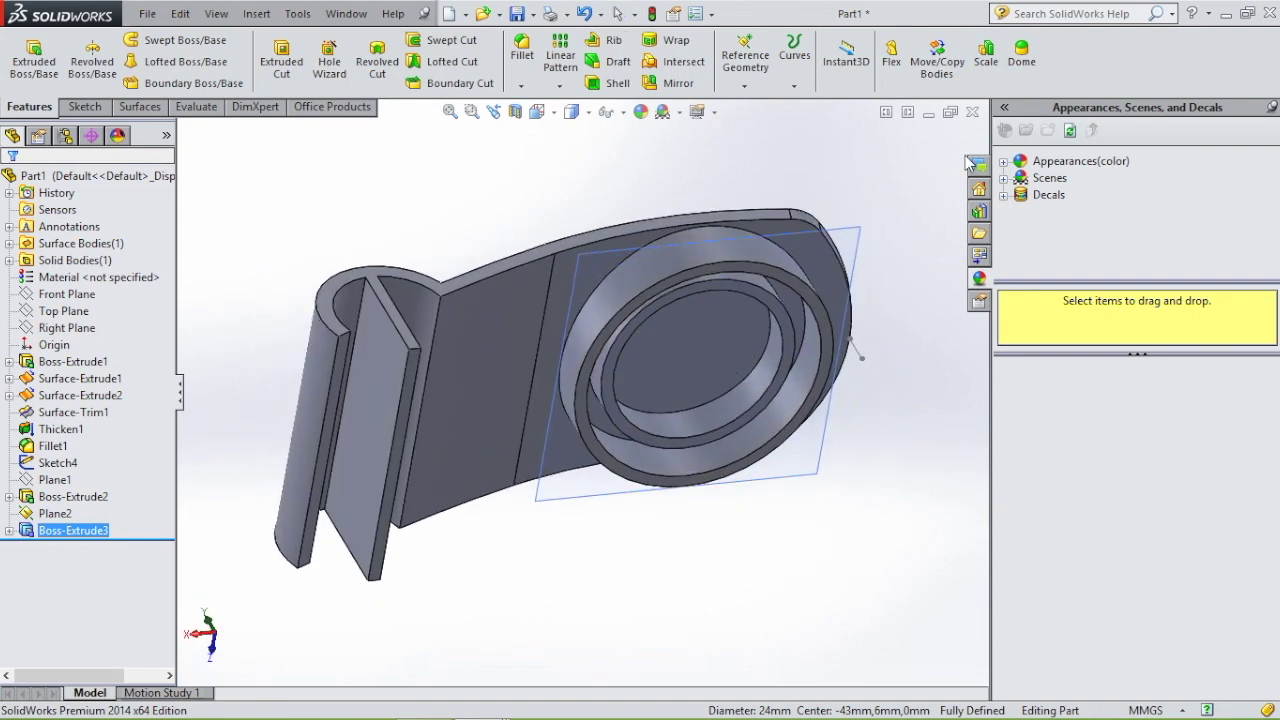
{"action": "left_click", "coordinate": [851, 252]}
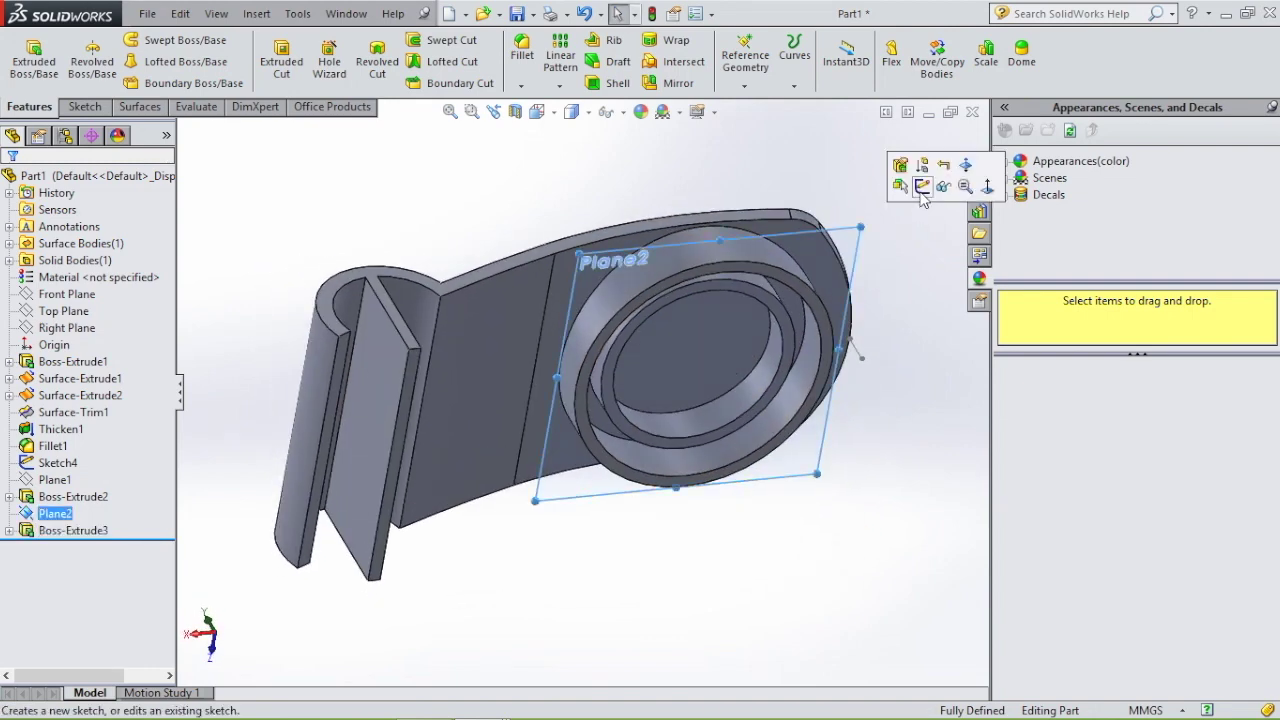
{"action": "left_click", "coordinate": [922, 187]}
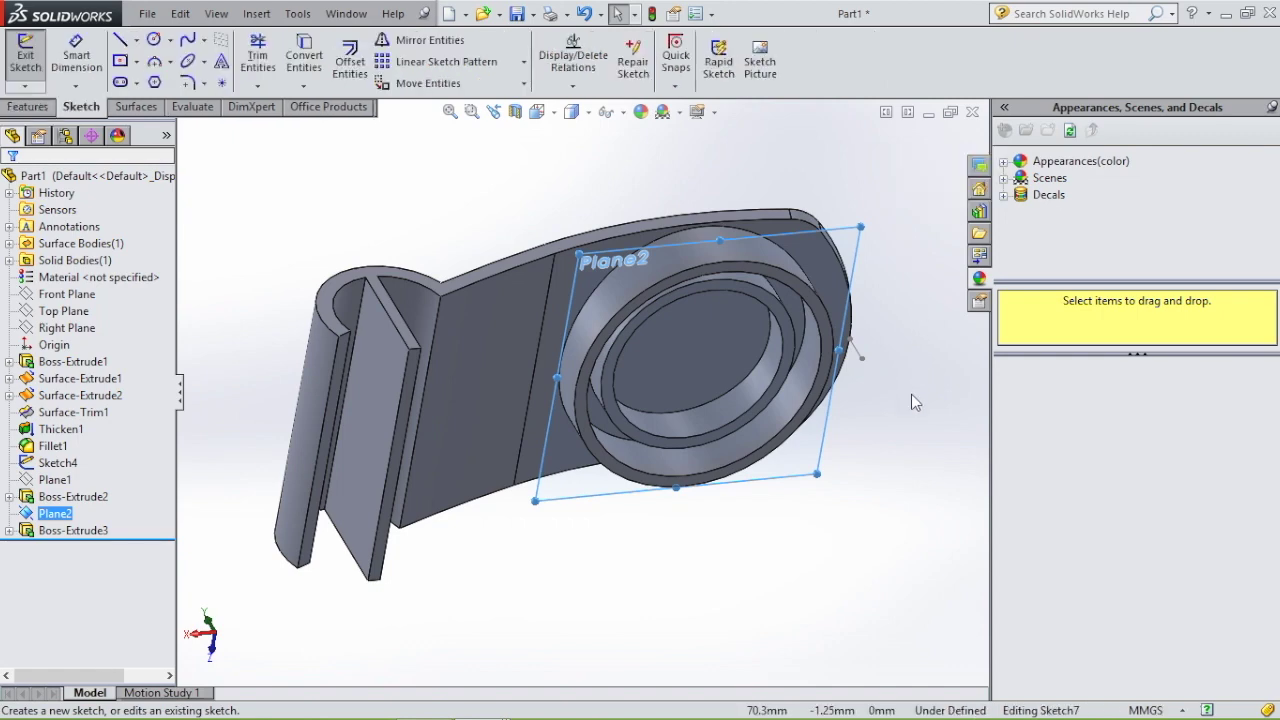
{"action": "key", "text": "space"}
{"action": "left_click", "coordinate": [1073, 502]}
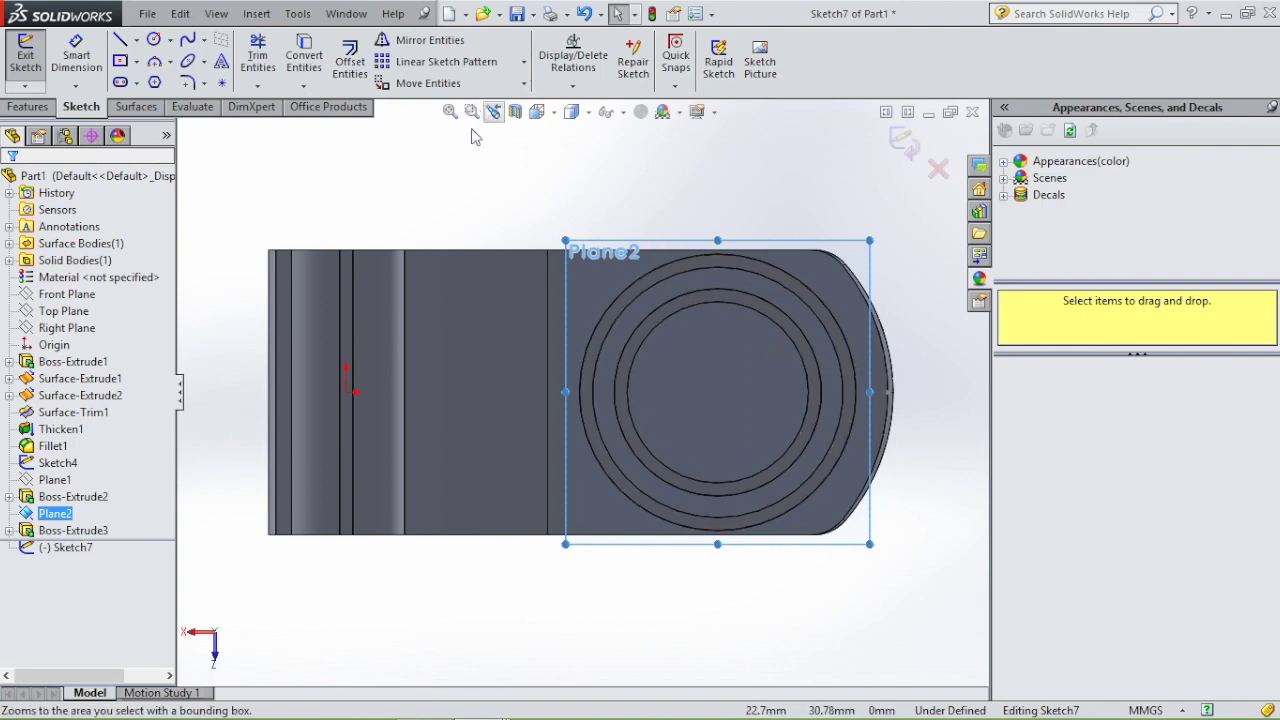
Convert the inner ring's inner circular edge into the current sketch.
{"action": "left_click", "coordinate": [310, 87]}
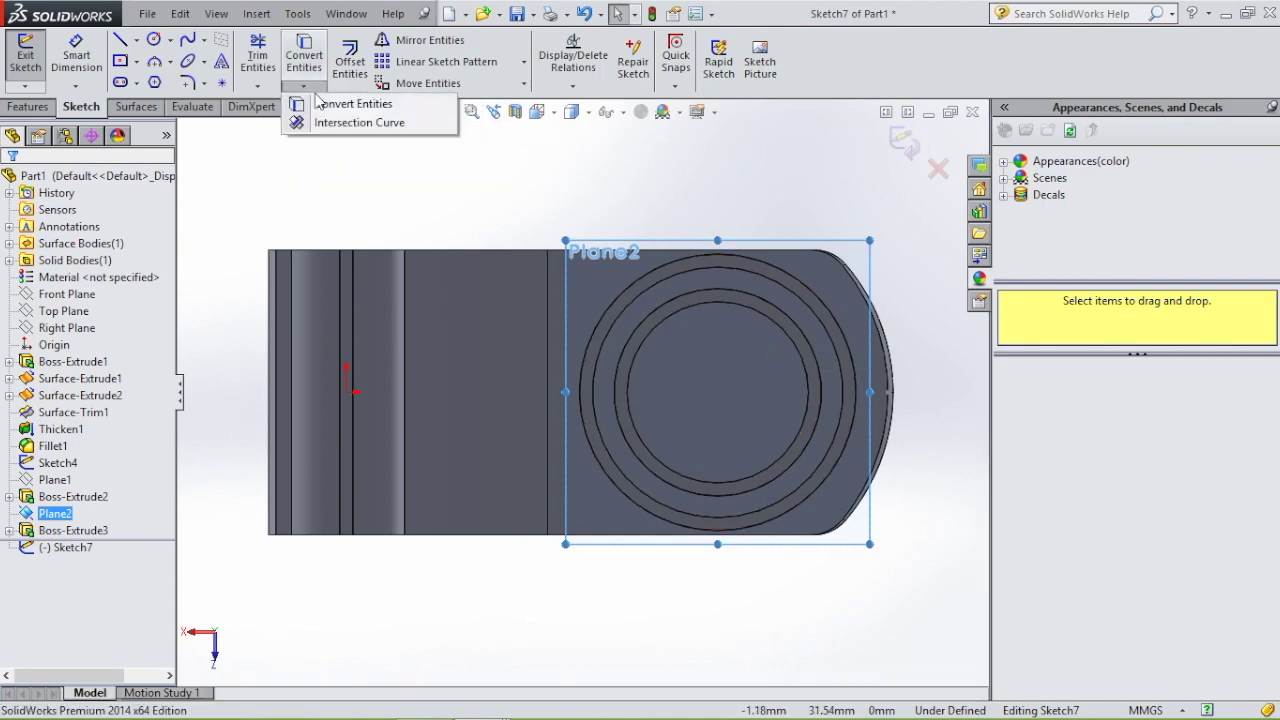
{"action": "left_click", "coordinate": [328, 106]}
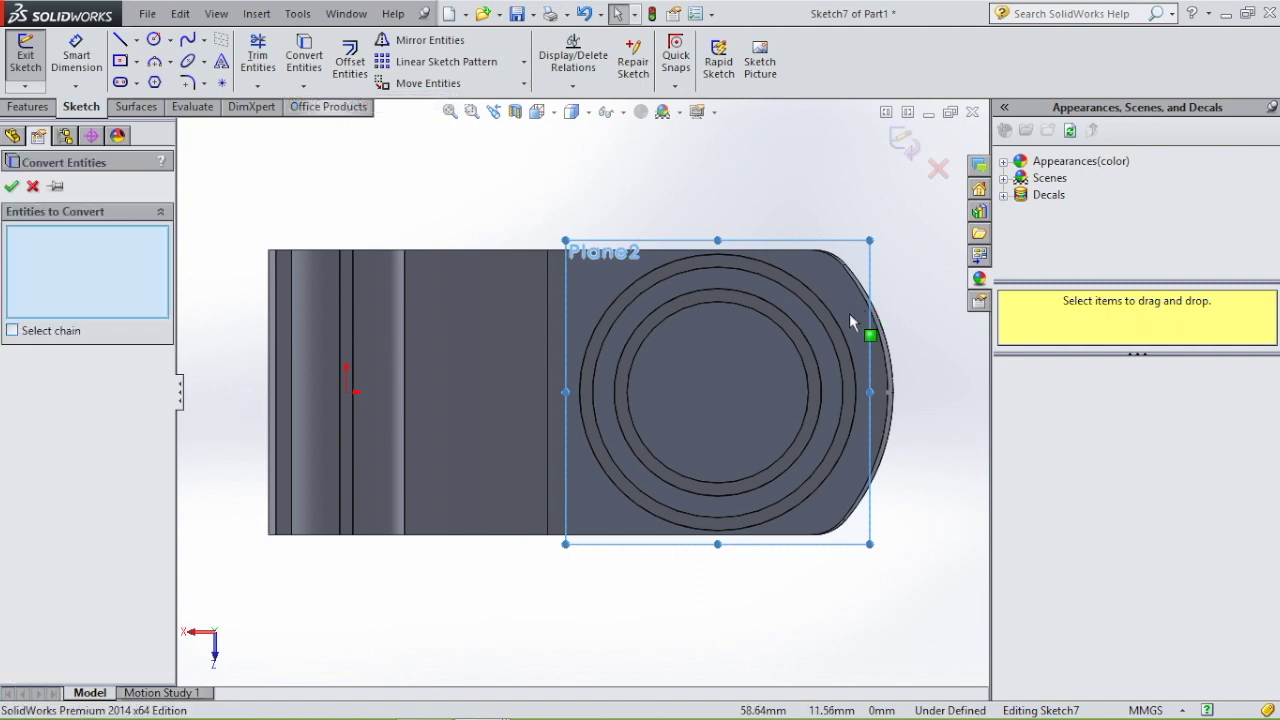
{"action": "left_click", "coordinate": [785, 338]}
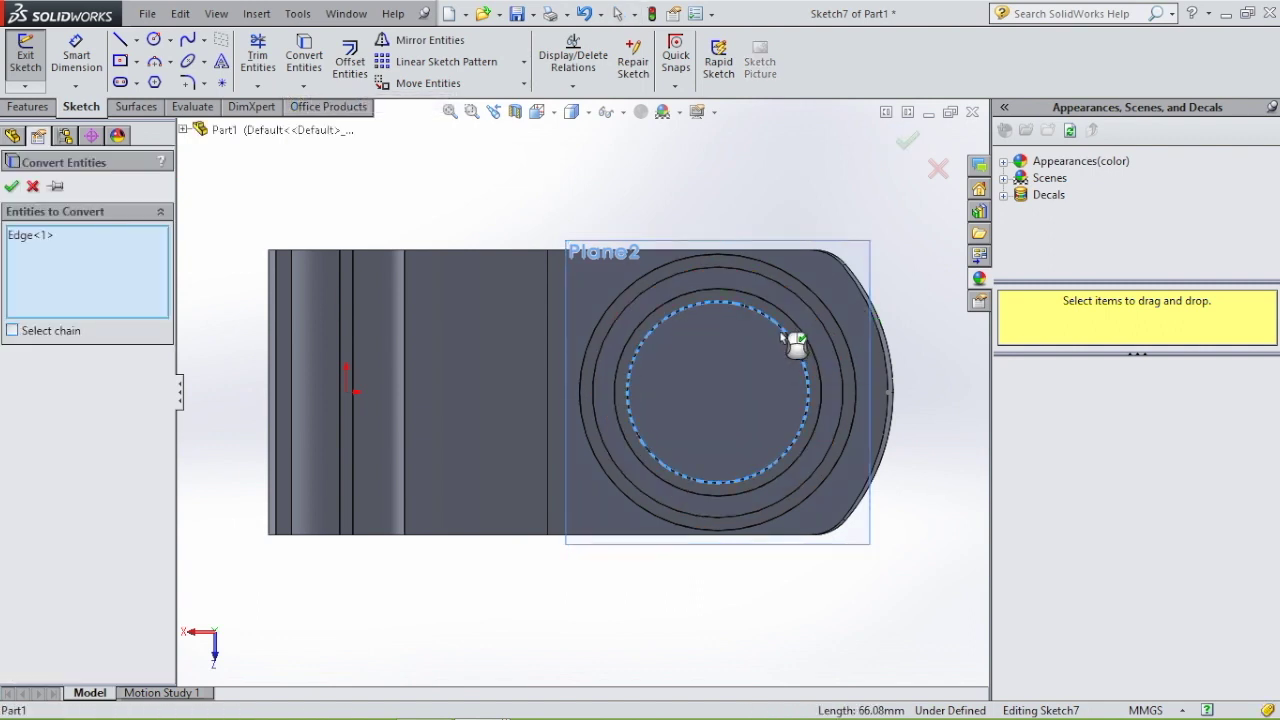
{"action": "left_click", "coordinate": [12, 186]}
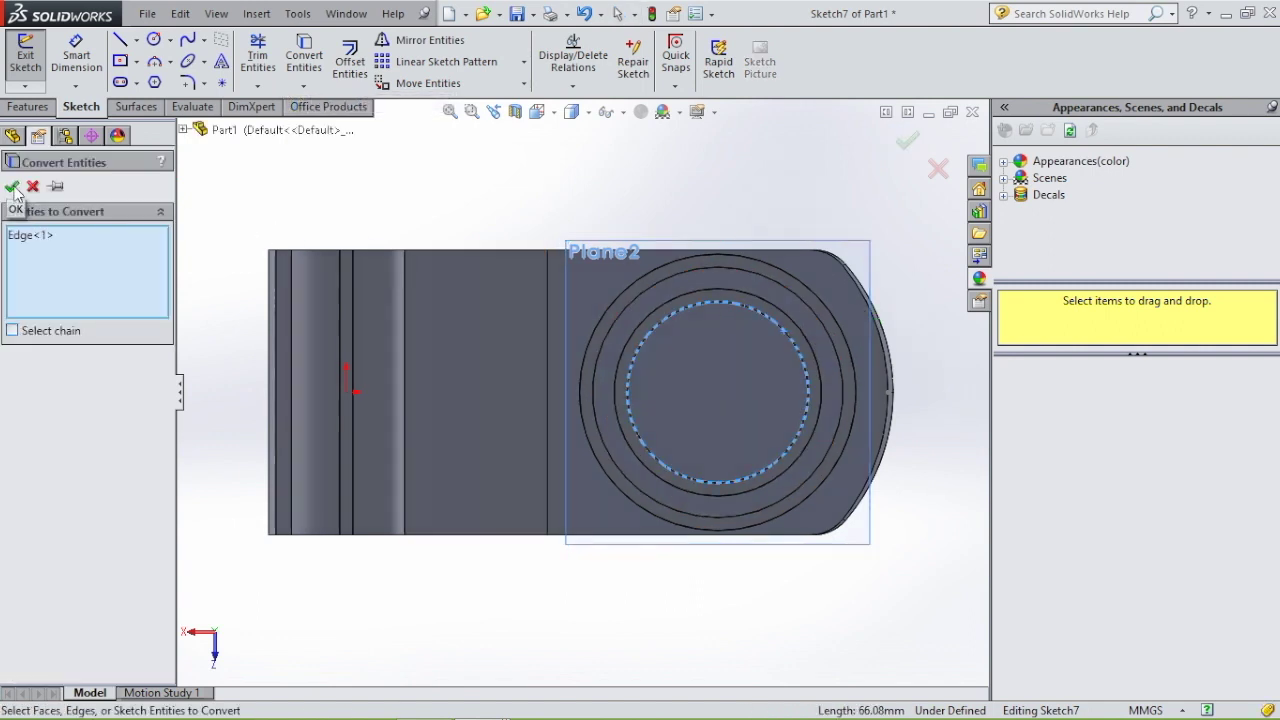
Cut-extrude the converted circle 16.50 mm Blind upward through the curved arm.
{"action": "mouse_move", "coordinate": [760, 171]}
{"action": "middle_mouse_down"}
{"action": "mouse_move", "coordinate": [783, 287]}
{"action": "mouse_move", "coordinate": [700, 310]}
{"action": "middle_mouse_up"}
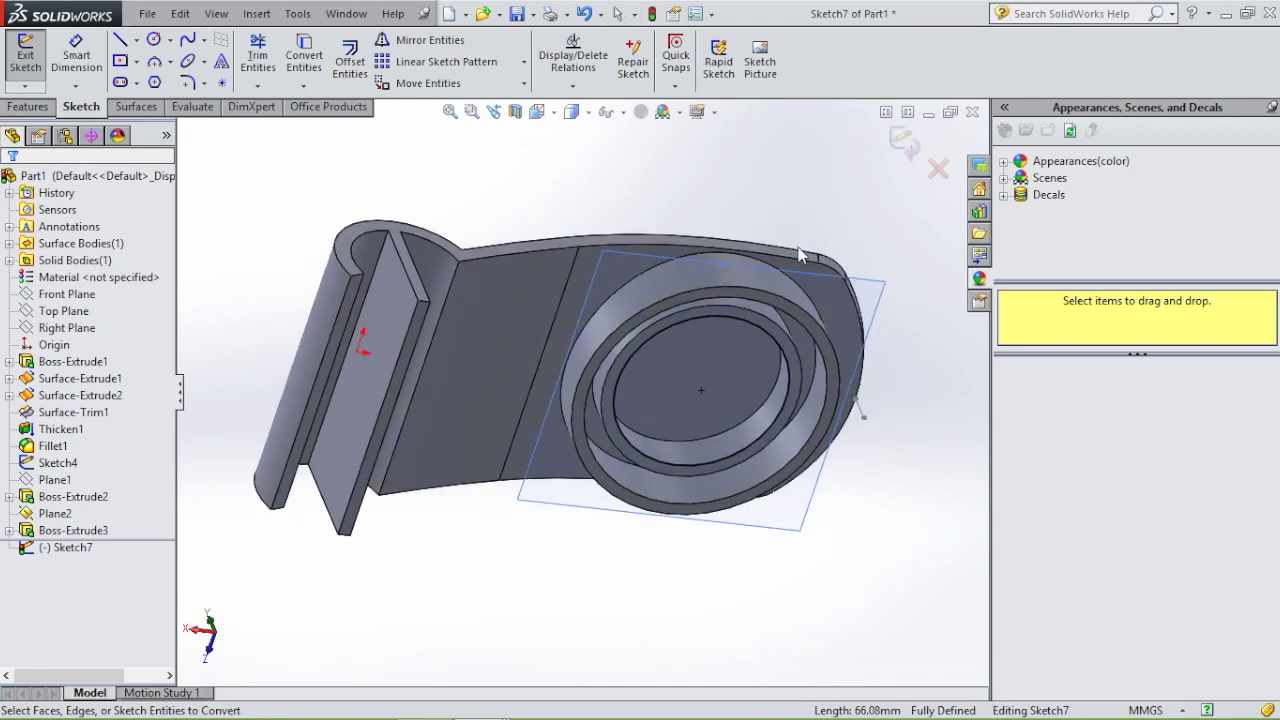
{"action": "left_click", "coordinate": [40, 108]}
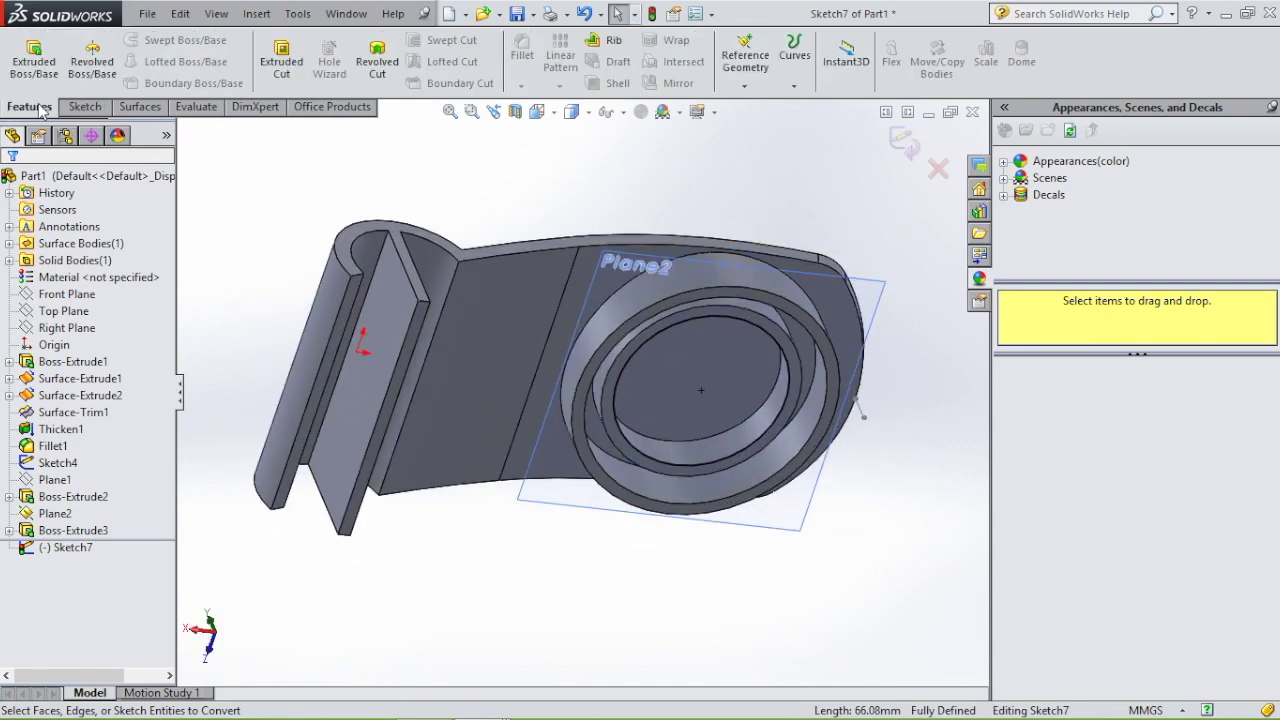
{"action": "left_click", "coordinate": [290, 66]}
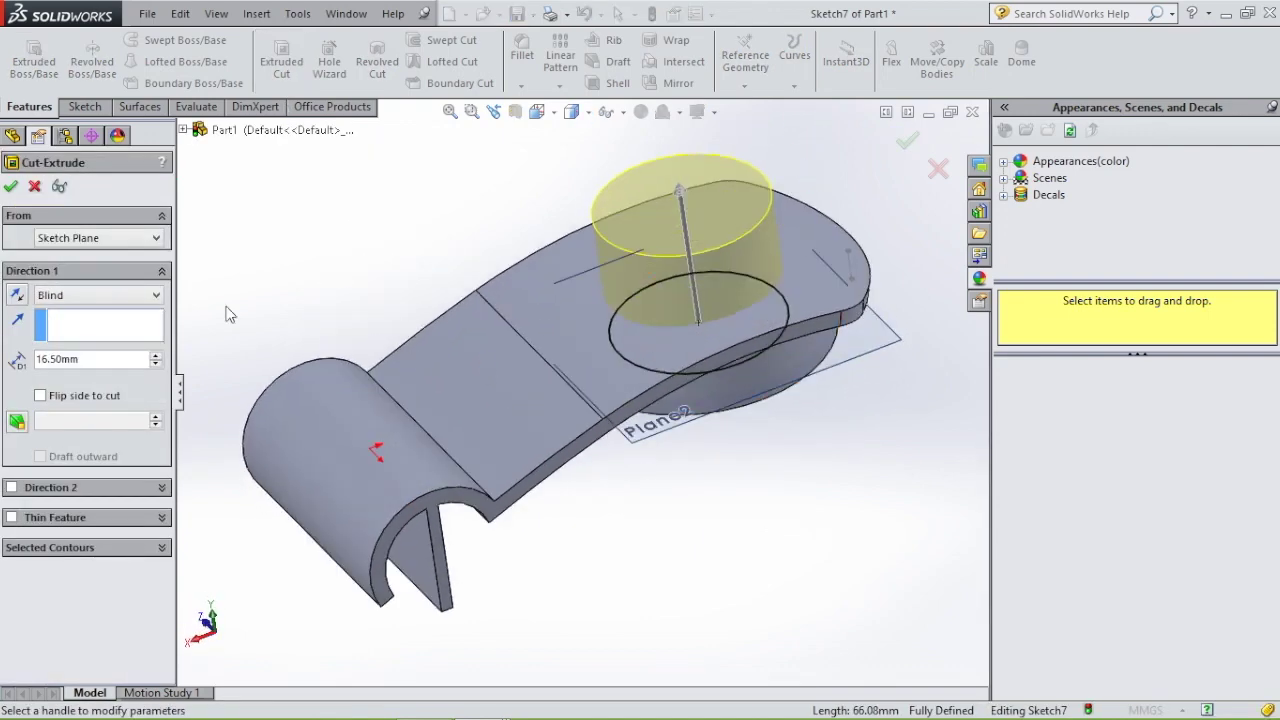
{"action": "left_click", "coordinate": [11, 188]}
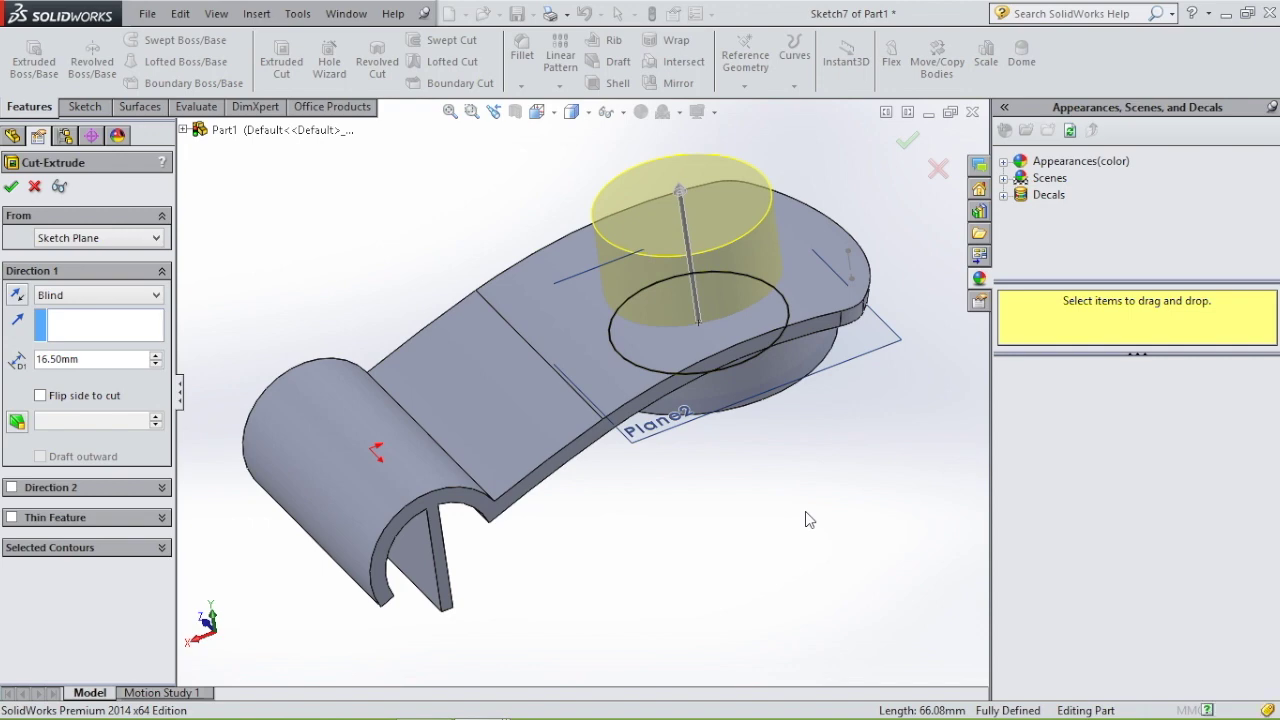
{"action": "middle_click_drag", "start_coordinate": [729, 517], "coordinate": [840, 497]}
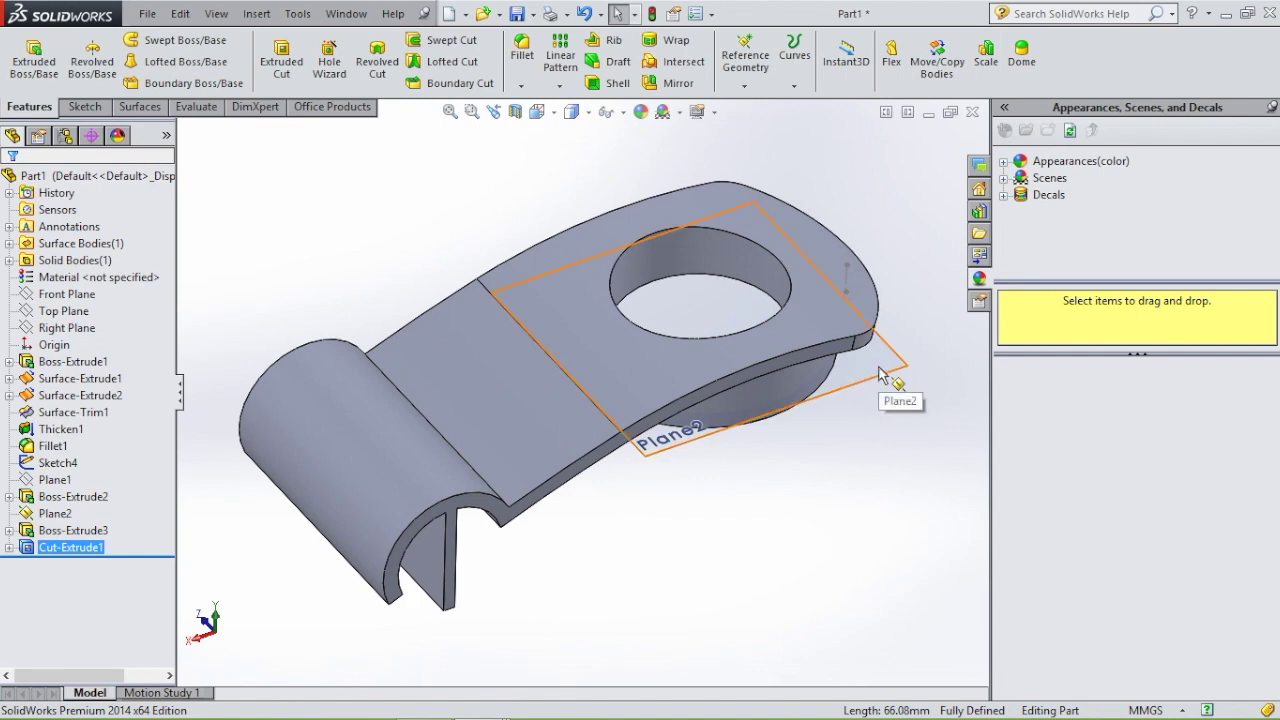
Start a new sketch on the Front Plane and switch to the front view.
{"action": "middle_click_drag", "start_coordinate": [876, 422], "coordinate": [897, 465]}
{"action": "left_click", "coordinate": [67, 294]}
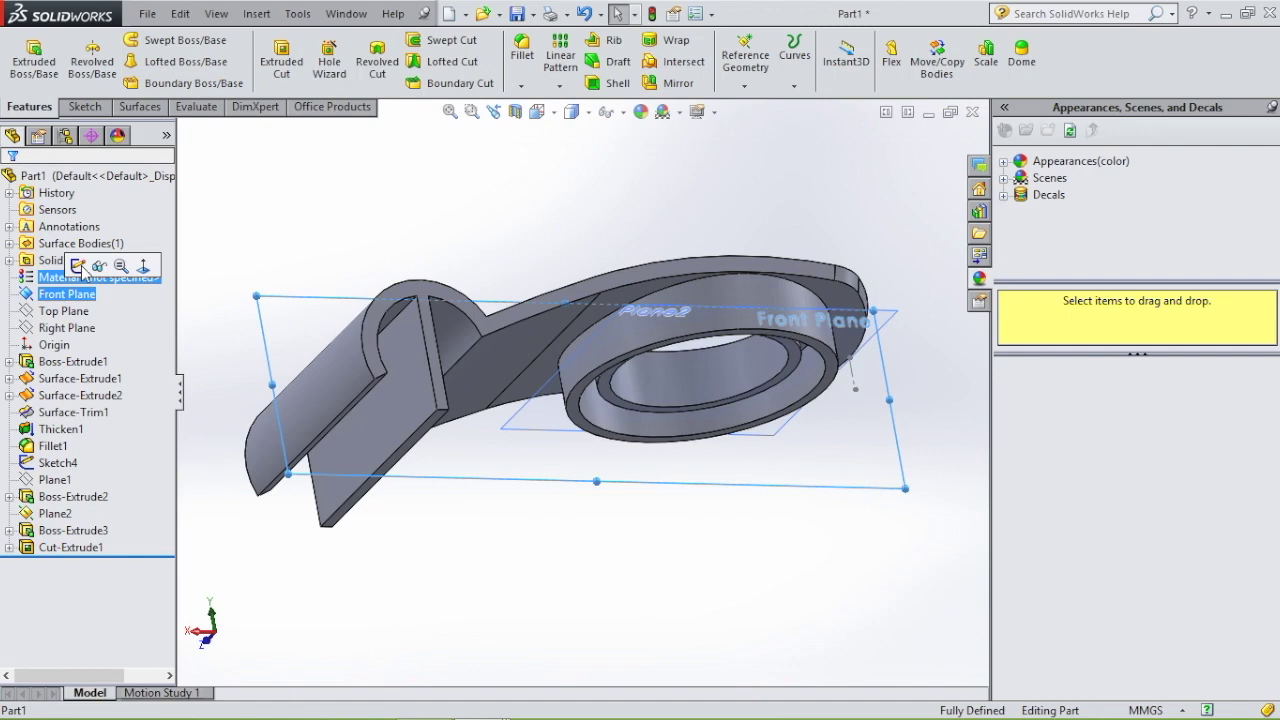
{"action": "left_click", "coordinate": [108, 264]}
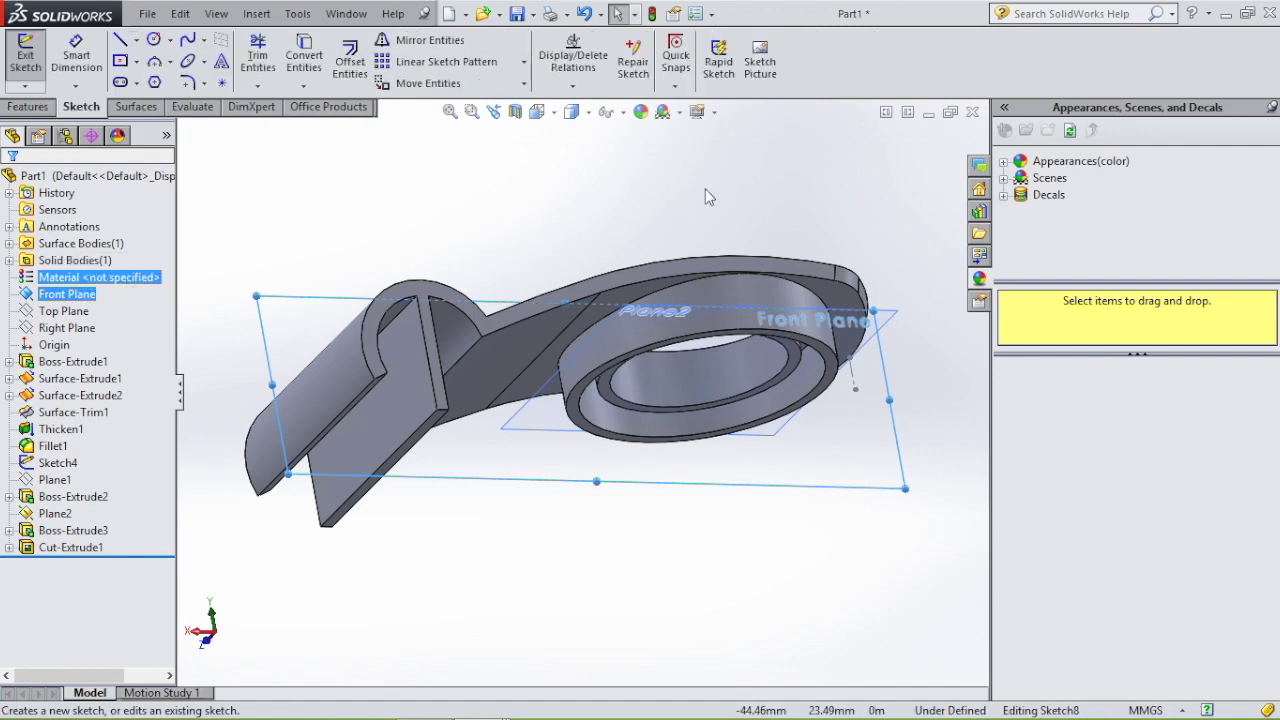
{"action": "left_click", "coordinate": [553, 112]}
{"action": "left_click", "coordinate": [630, 208]}
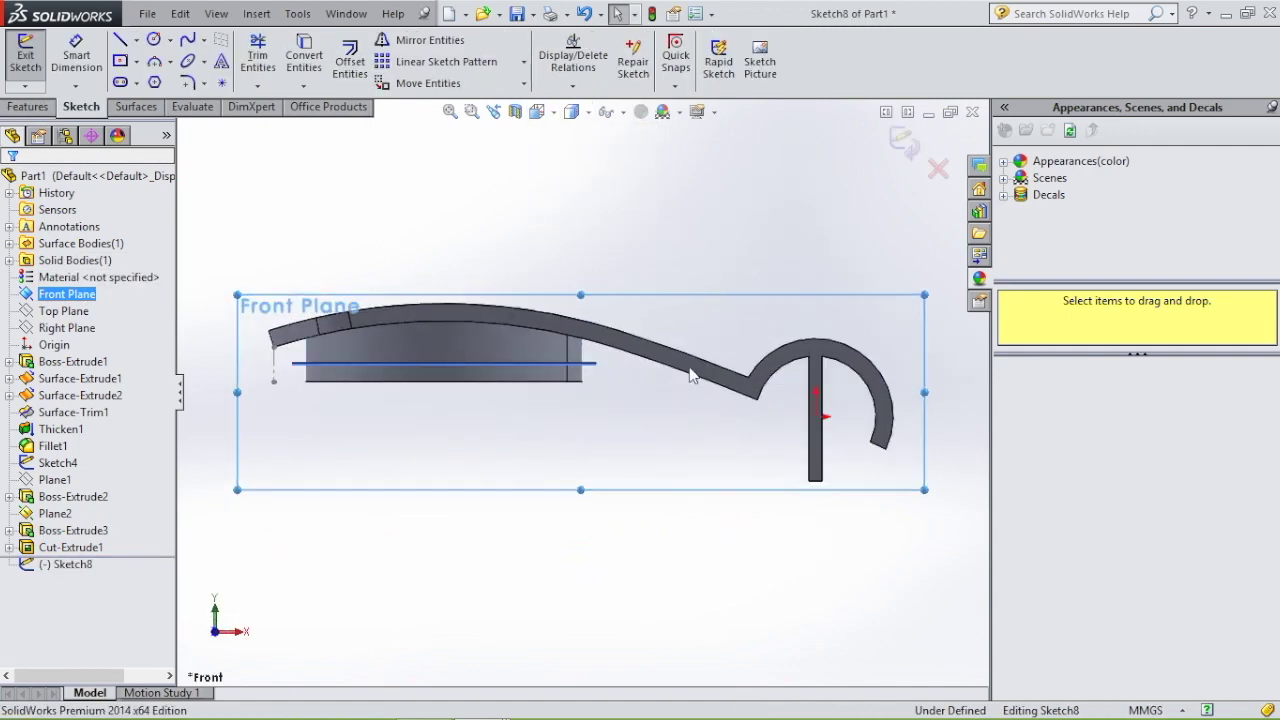
Set the display style to Hidden Lines Visible.
{"action": "scroll", "coordinate": [440, 373], "scroll_direction": "down", "scroll_amount": 3}
{"action": "left_click", "coordinate": [572, 112]}
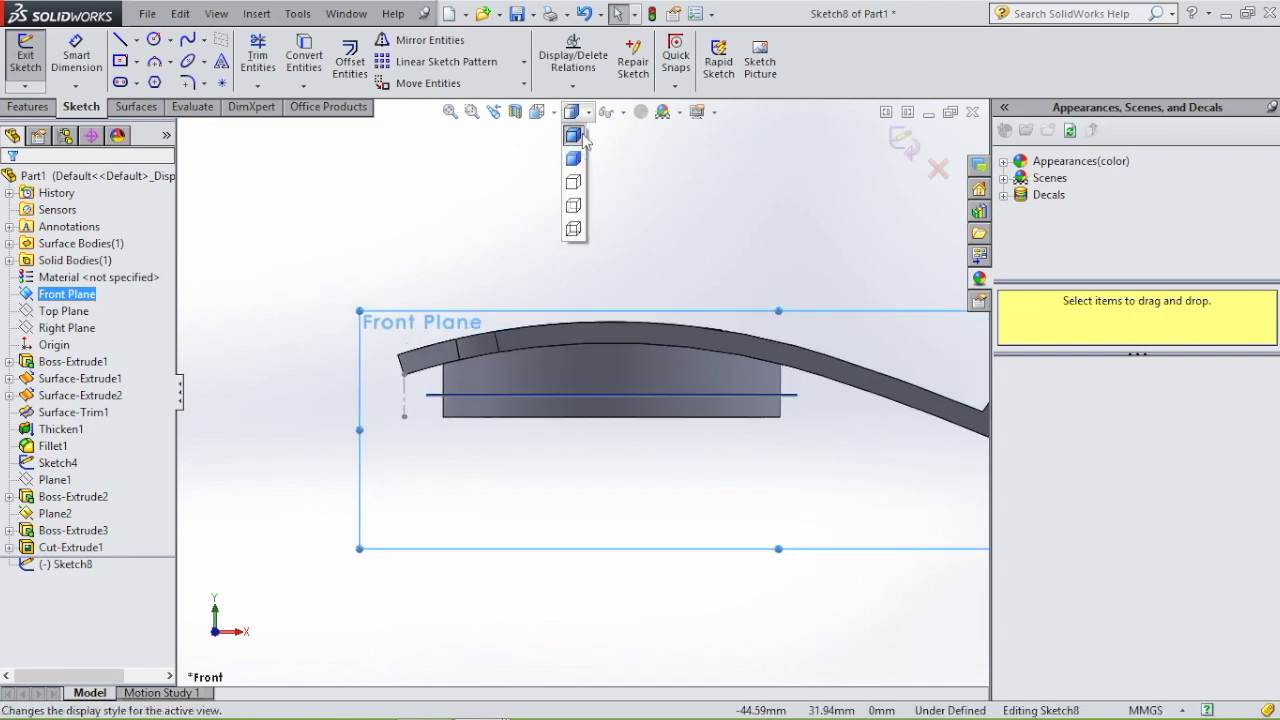
{"action": "left_click", "coordinate": [574, 206]}
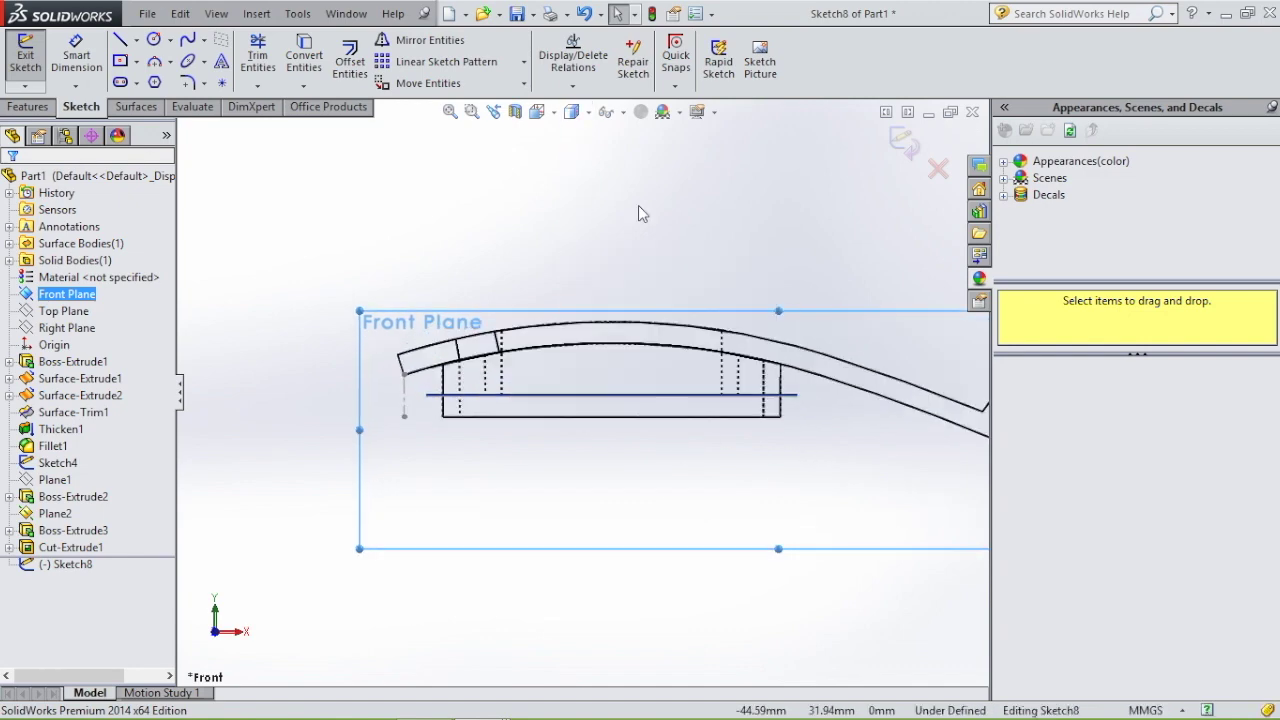
{"action": "left_click", "coordinate": [785, 180]}
Hide Plane2 and return to the front view of the sketch.
{"action": "left_click", "coordinate": [52, 513]}
{"action": "key", "text": "ctrl+7"}
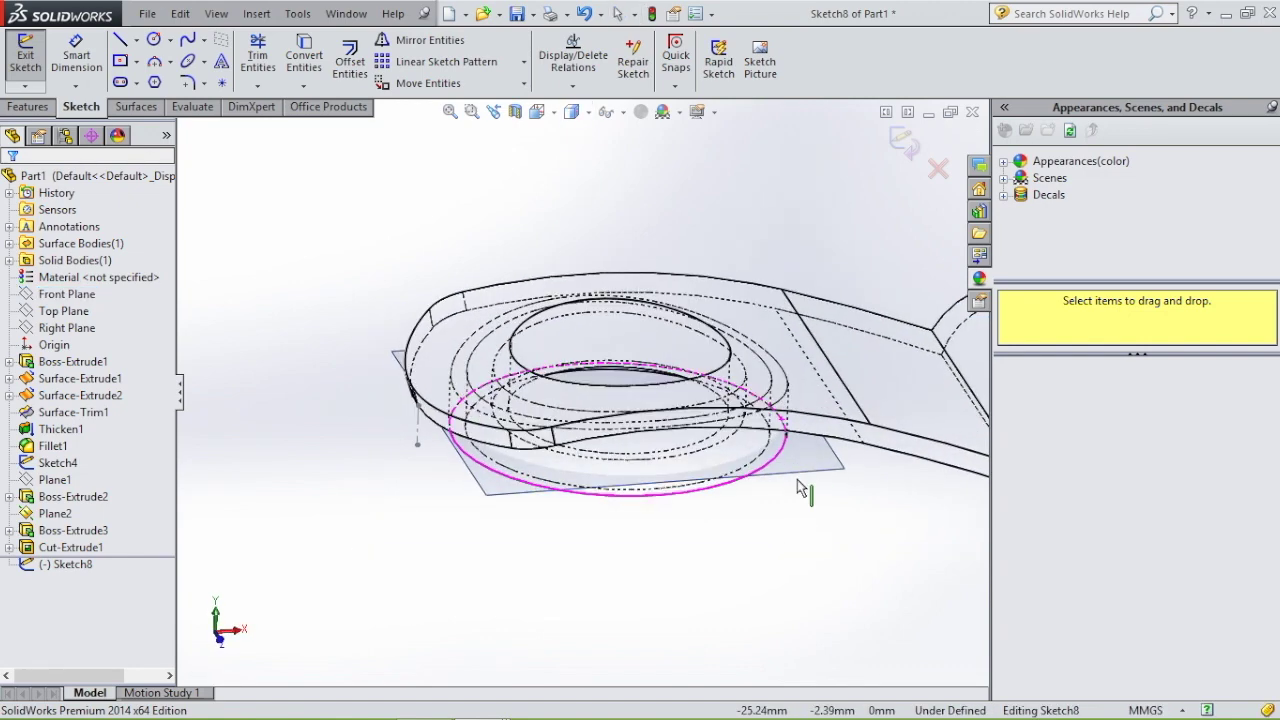
{"action": "right_click", "coordinate": [45, 515]}
{"action": "left_click", "coordinate": [75, 428]}
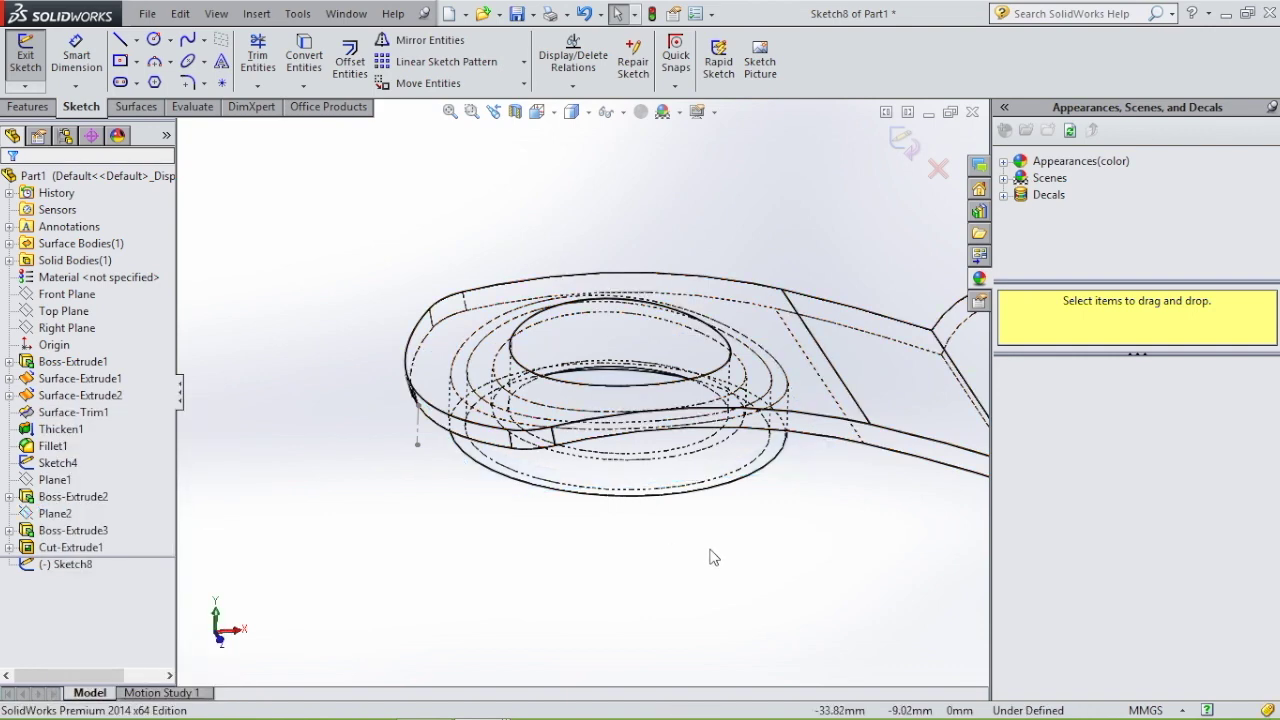
{"action": "middle_click_drag", "start_coordinate": [772, 560], "coordinate": [743, 500]}
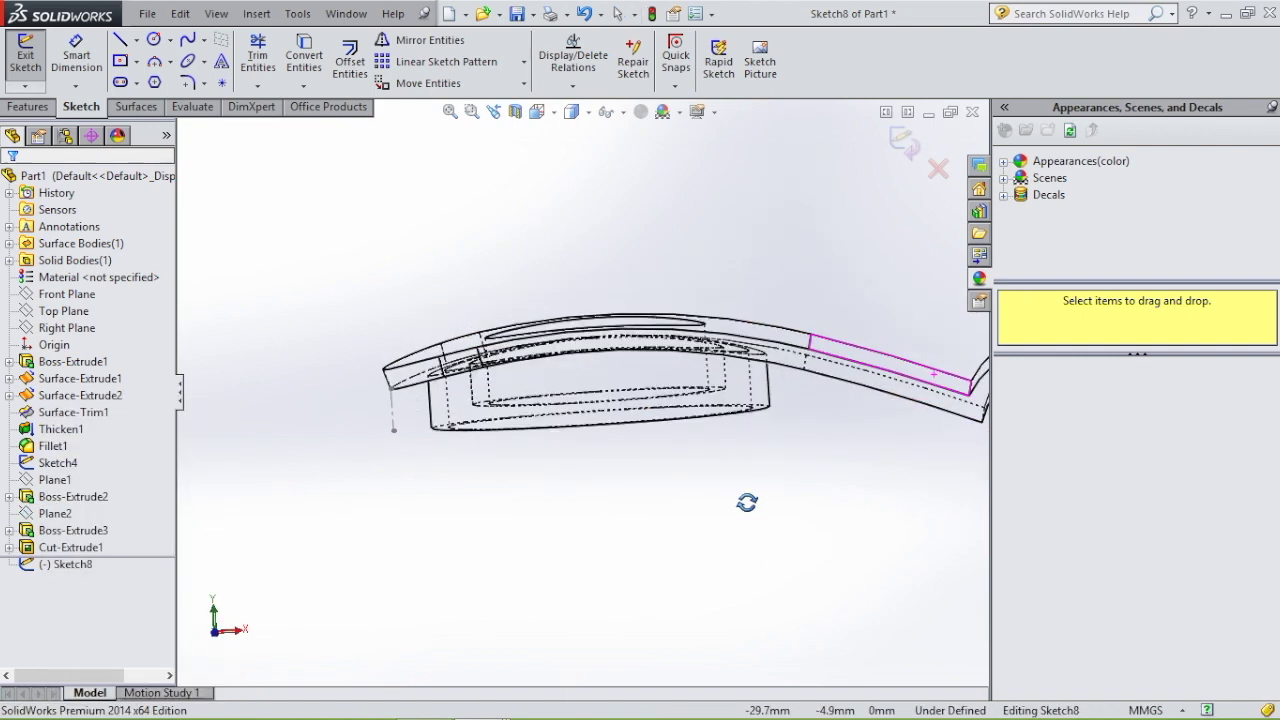
{"action": "left_click", "coordinate": [537, 111]}
{"action": "left_click", "coordinate": [627, 207]}
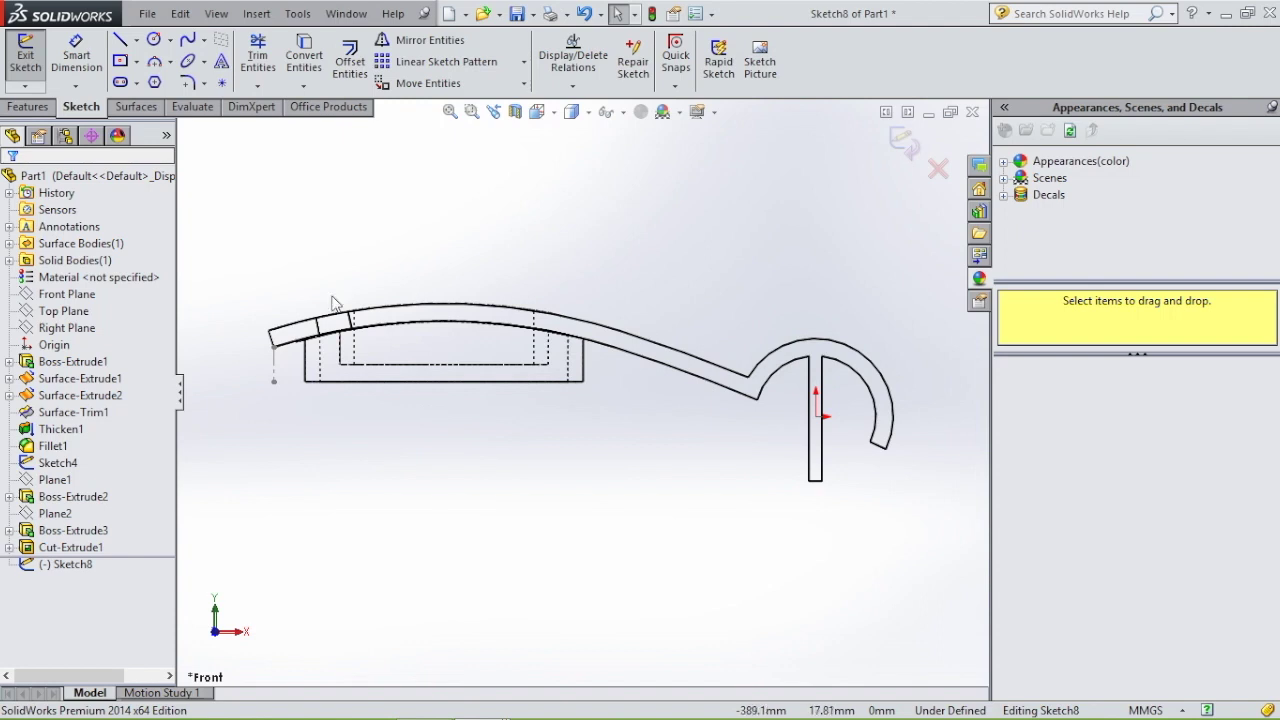
Draw a vertical centerline about 4.7 mm long downward from the midpoint of the inner ring's lower edge.
{"action": "left_click", "coordinate": [136, 40]}
{"action": "left_click", "coordinate": [158, 79]}
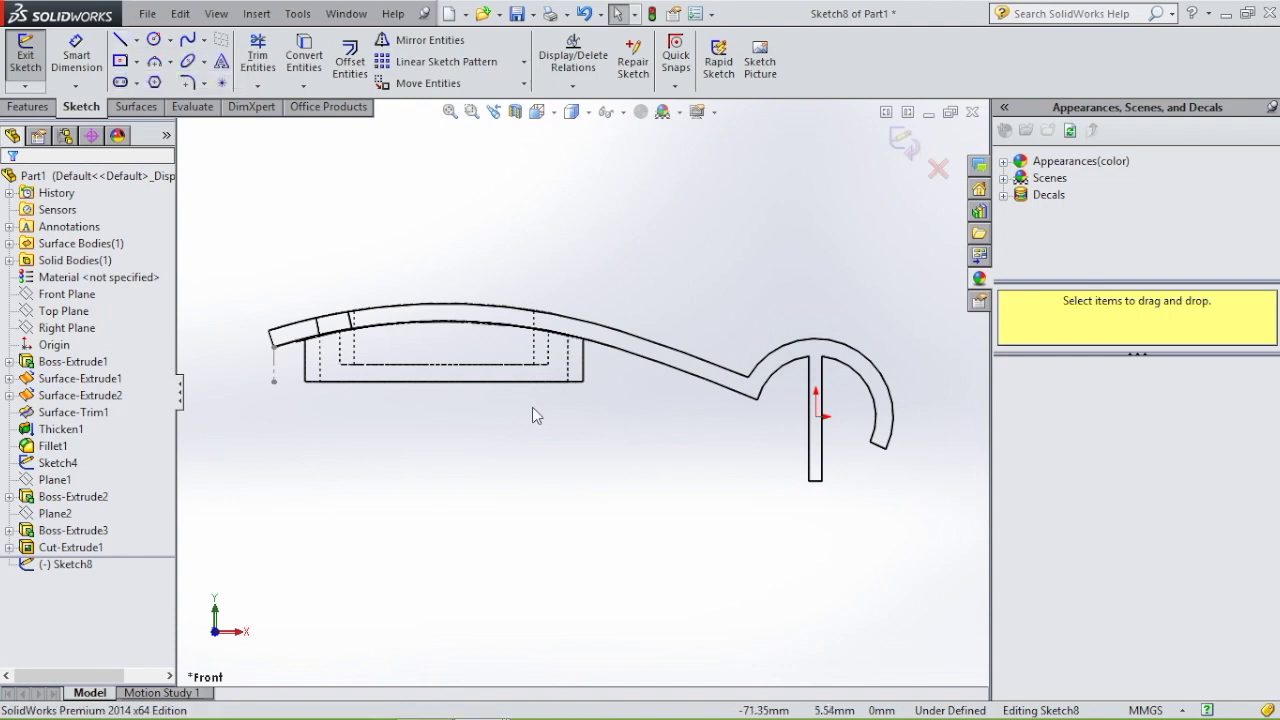
{"action": "left_click", "coordinate": [444, 363]}
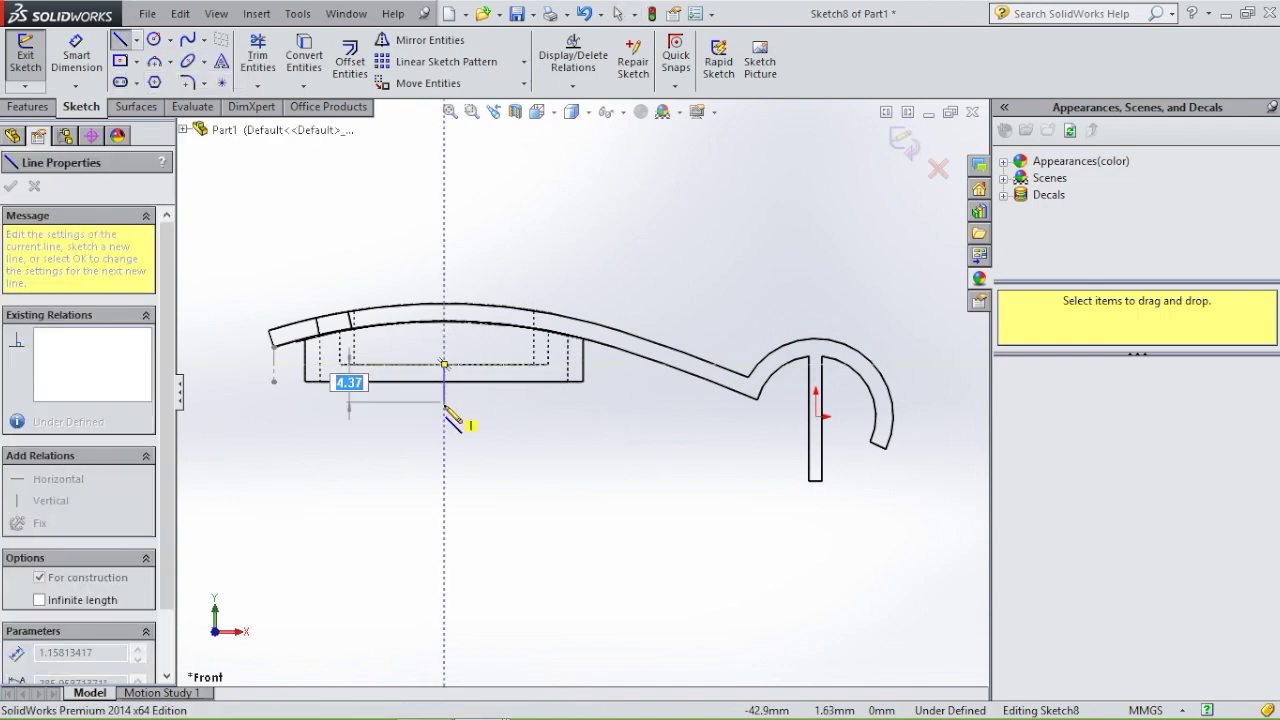
{"action": "left_click", "coordinate": [444, 403]}
{"action": "key", "text": "Escape"}
Dimension the vertical centerline's length as 5 mm.
{"action": "right_click_drag", "start_coordinate": [443, 403], "coordinate": [410, 372]}
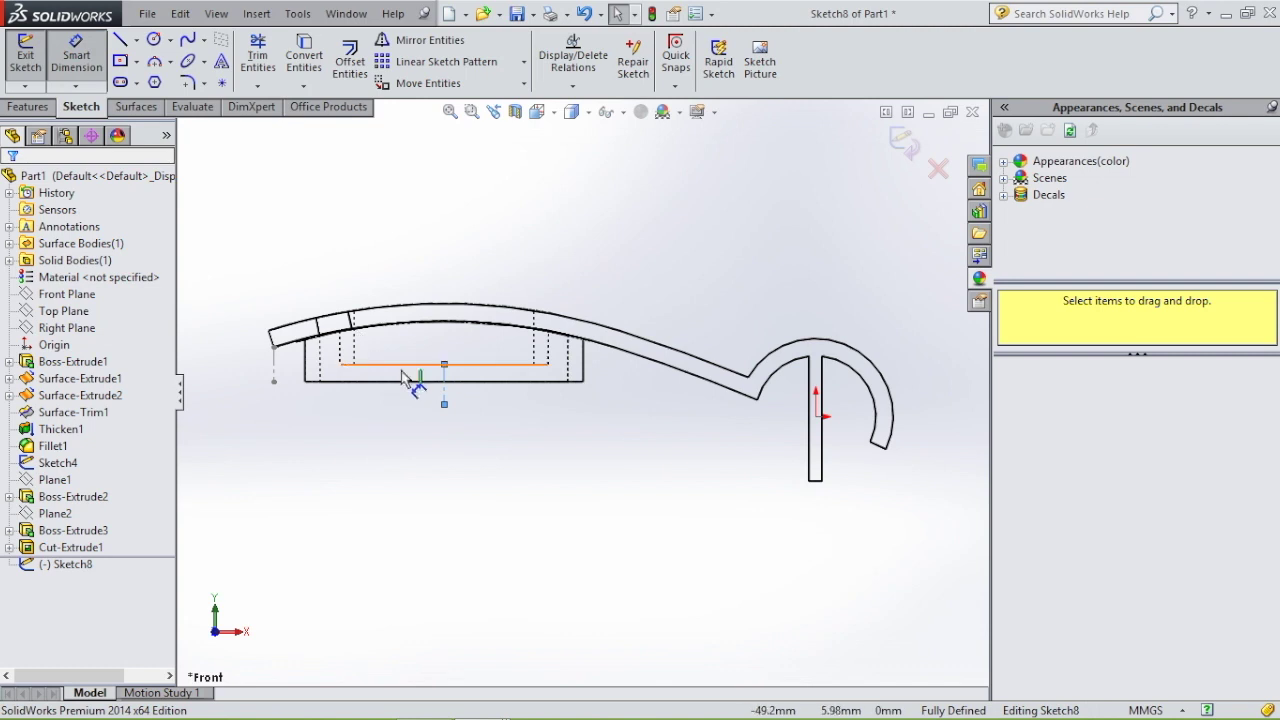
{"action": "left_click", "coordinate": [446, 396]}
{"action": "left_click", "coordinate": [624, 401]}
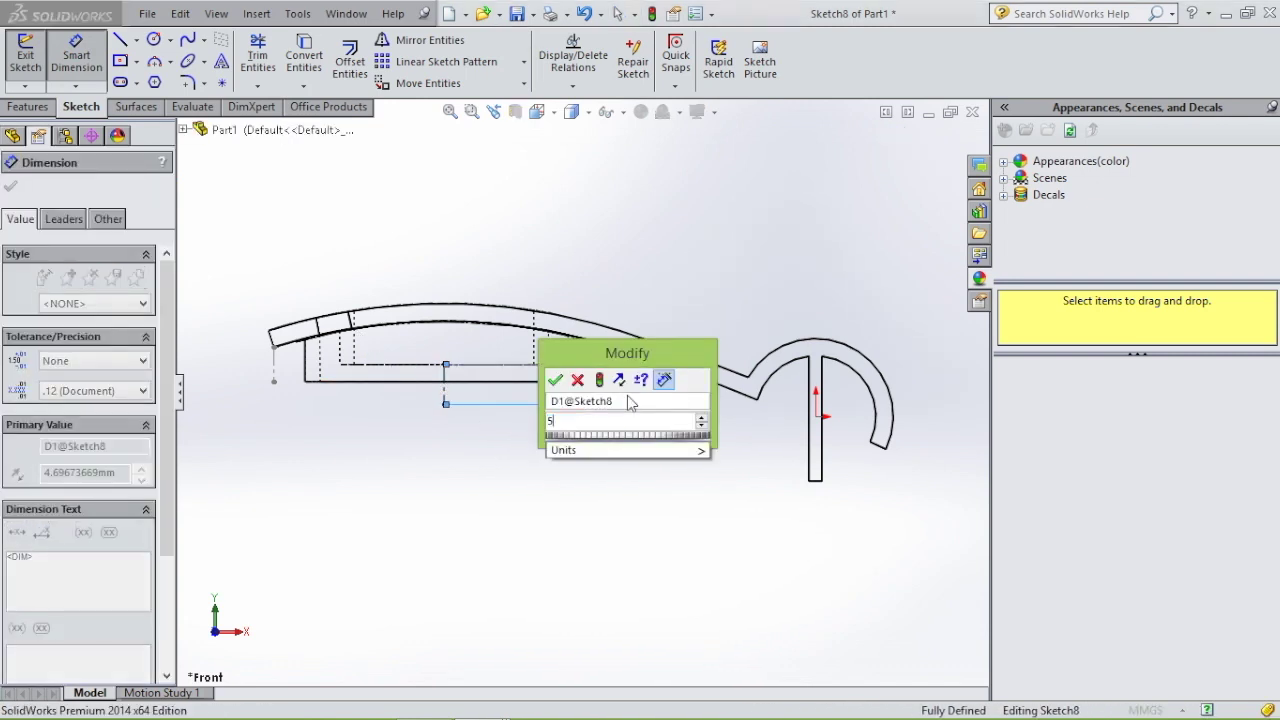
{"action": "type", "text": "5"}
{"action": "key", "text": "Return"}
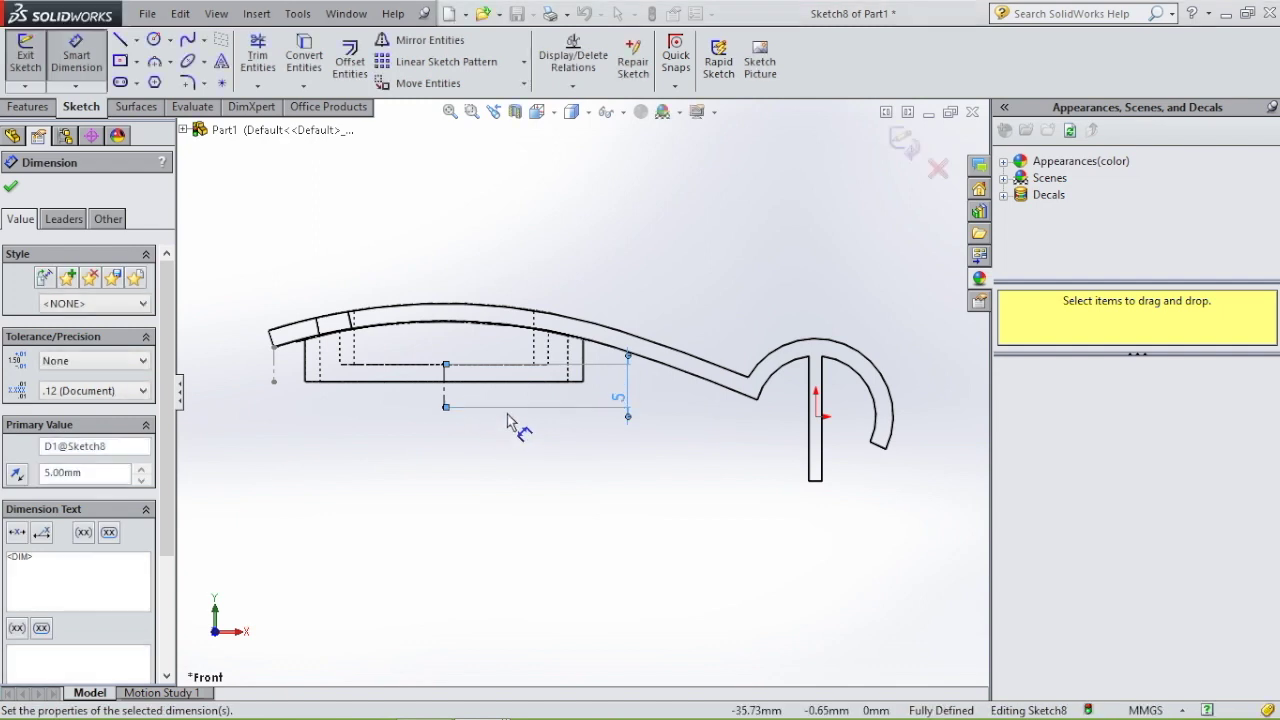
{"action": "scroll", "coordinate": [507, 414], "scroll_direction": "down", "scroll_amount": 4}
{"action": "key", "text": "Escape"}
{"action": "key", "text": "Escape"}
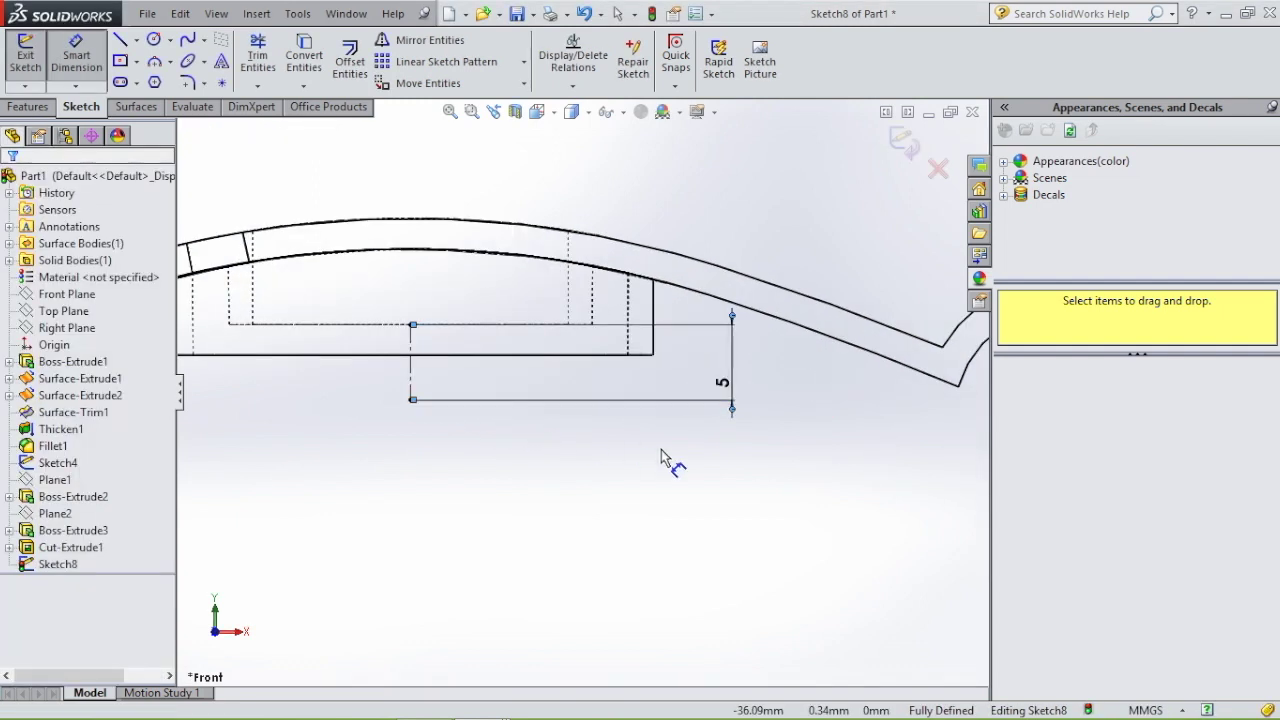
Draw a three-point arc from the inner ring's outer lower corner to the vertical centerline's lower end, bulging downward.
{"action": "left_click", "coordinate": [545, 323]}
{"action": "left_click", "coordinate": [153, 81]}
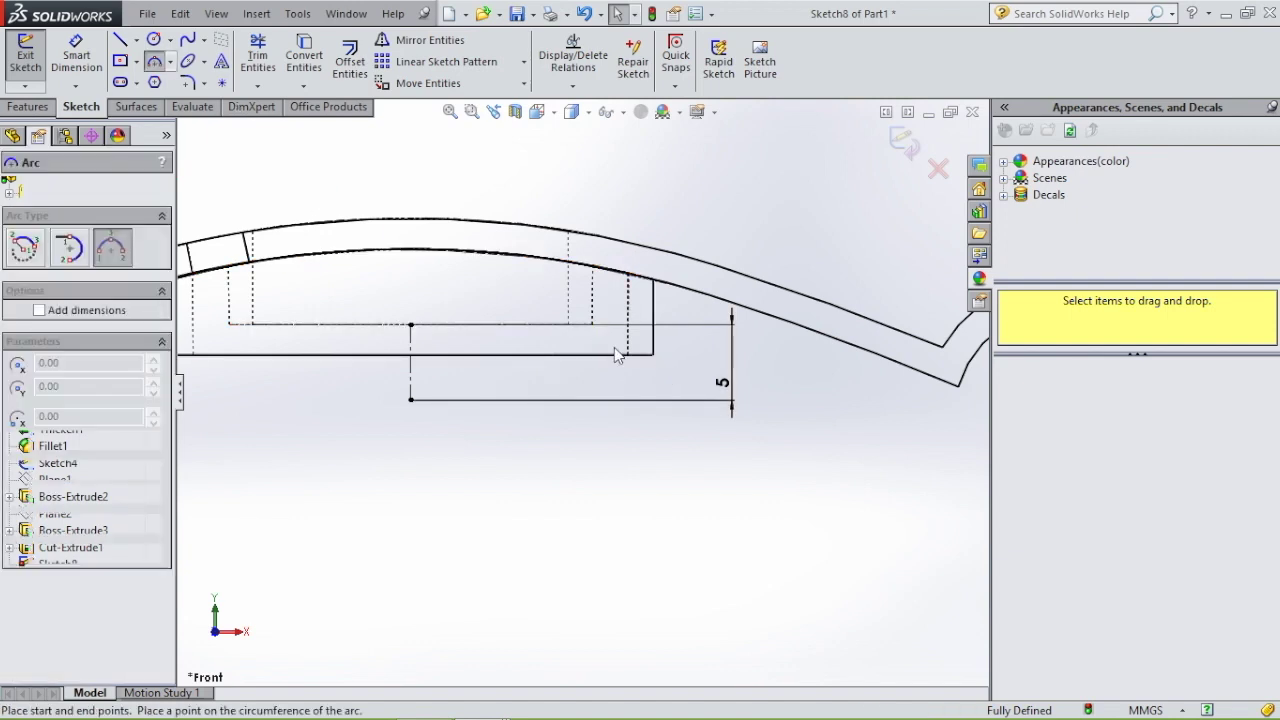
{"action": "left_click_drag", "start_coordinate": [591, 325], "coordinate": [411, 399]}
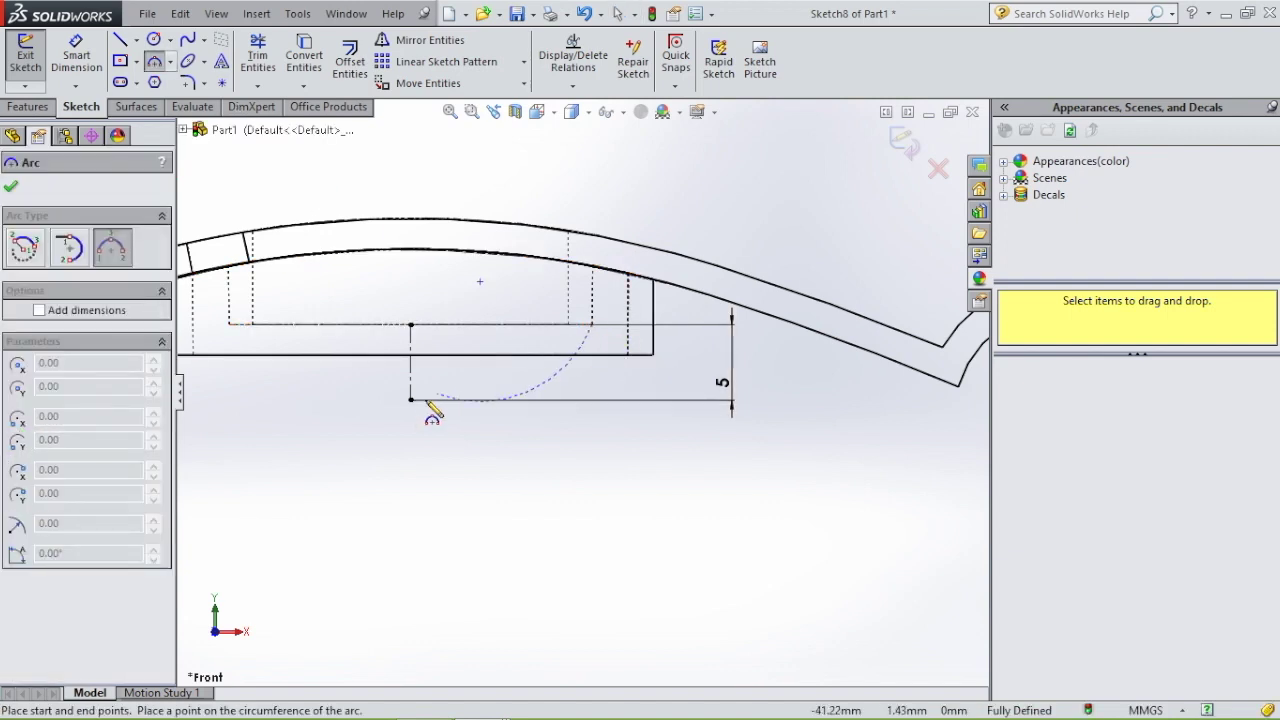
{"action": "left_click", "coordinate": [482, 392]}
{"action": "key", "text": "Escape"}
{"action": "key", "text": "Escape"}
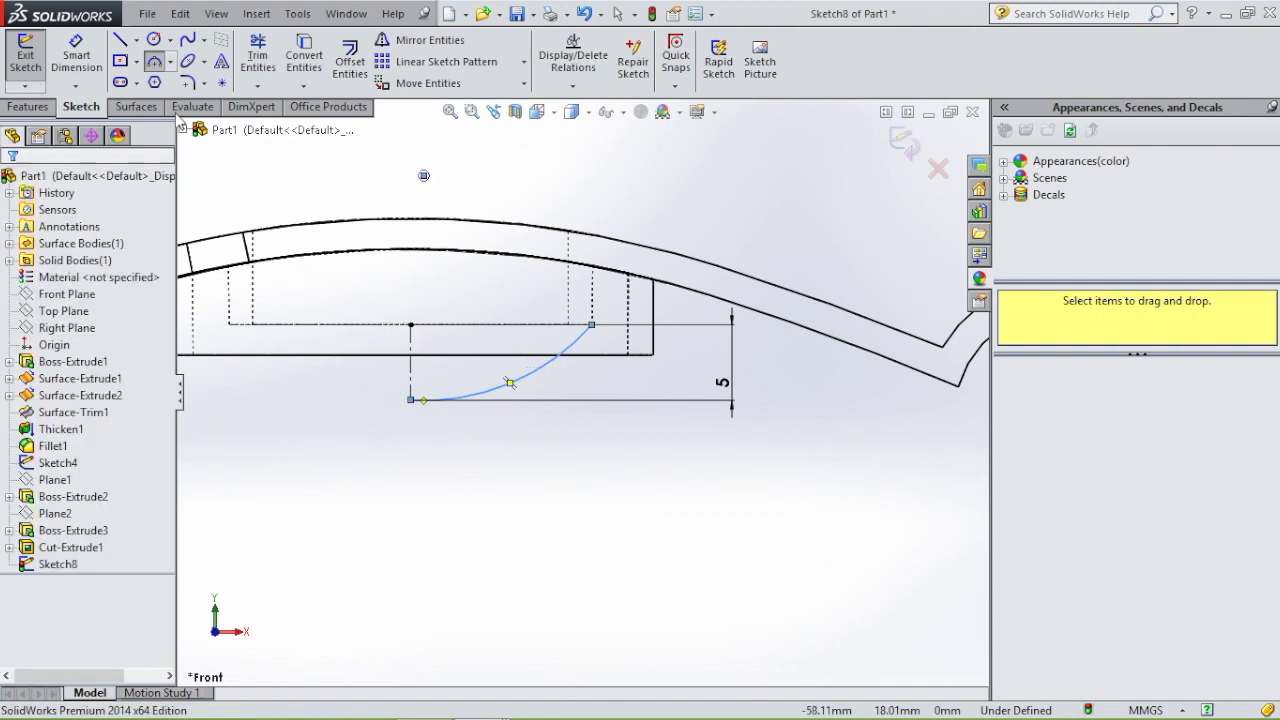
Draw a horizontal centerline about 4.12 mm long outward from the arc's lower endpoint, on the side away from the arc.
{"action": "left_click", "coordinate": [137, 40]}
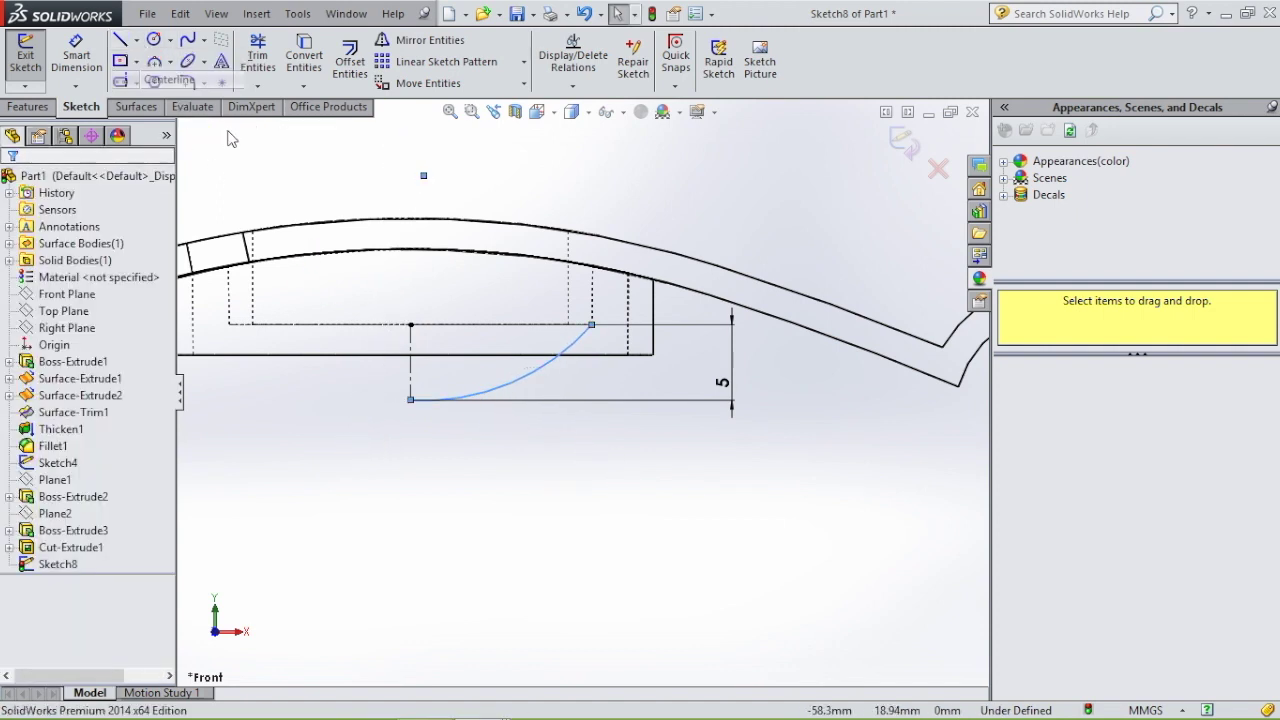
{"action": "left_click", "coordinate": [160, 80]}
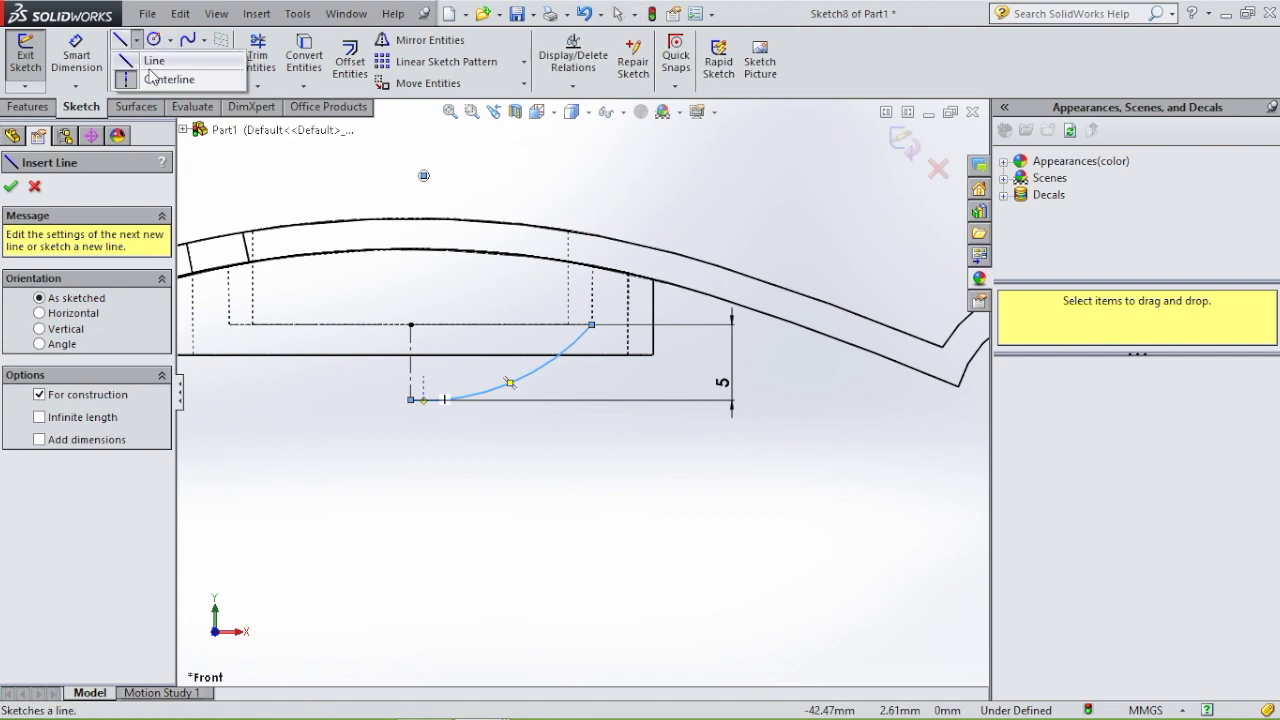
{"action": "left_click", "coordinate": [411, 400]}
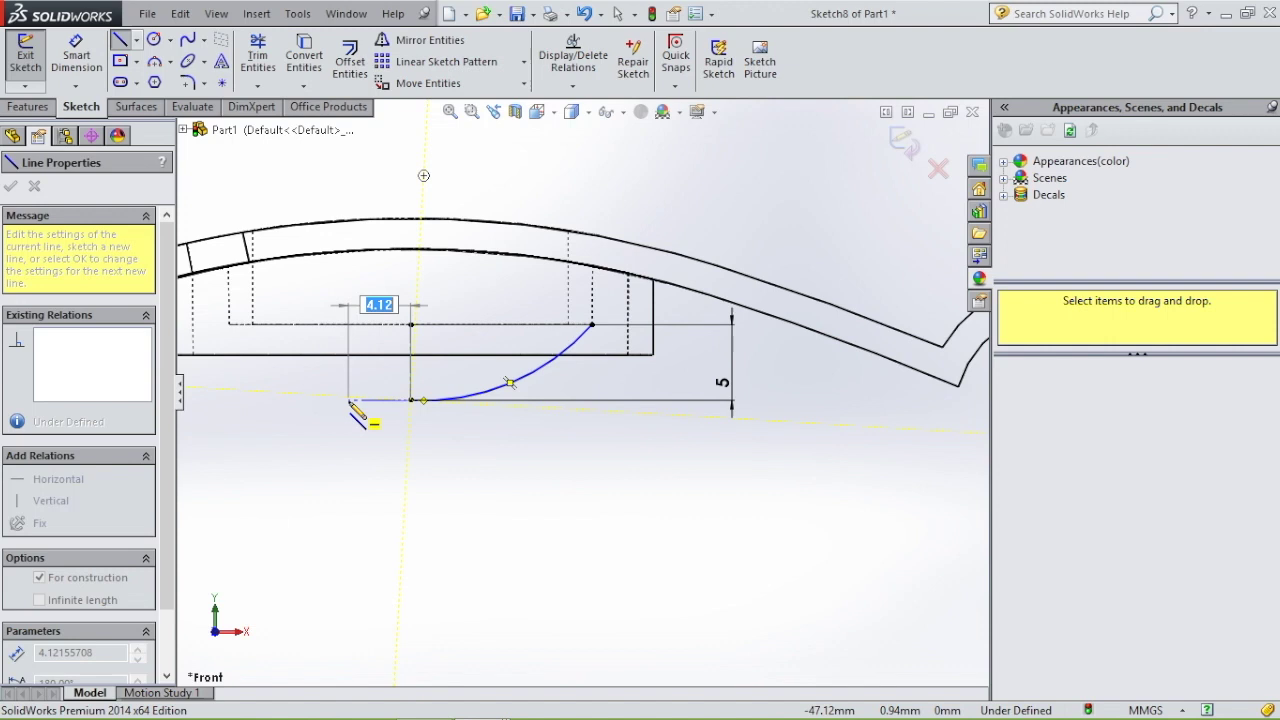
{"action": "left_click", "coordinate": [349, 400]}
{"action": "key", "text": "Escape"}
{"action": "key", "text": "Escape"}
Make the arc tangent to the horizontal centerline.
{"action": "left_click", "coordinate": [377, 400]}
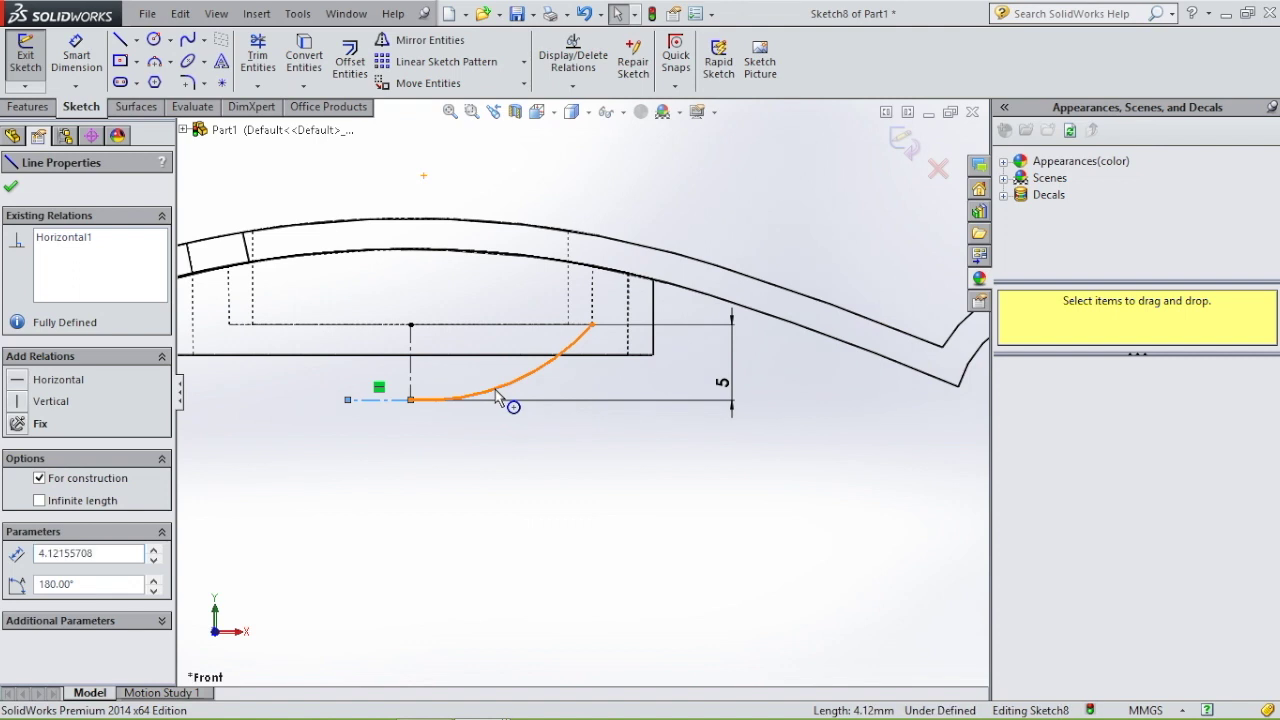
{"action": "left_click", "coordinate": [495, 389], "text": "ctrl"}
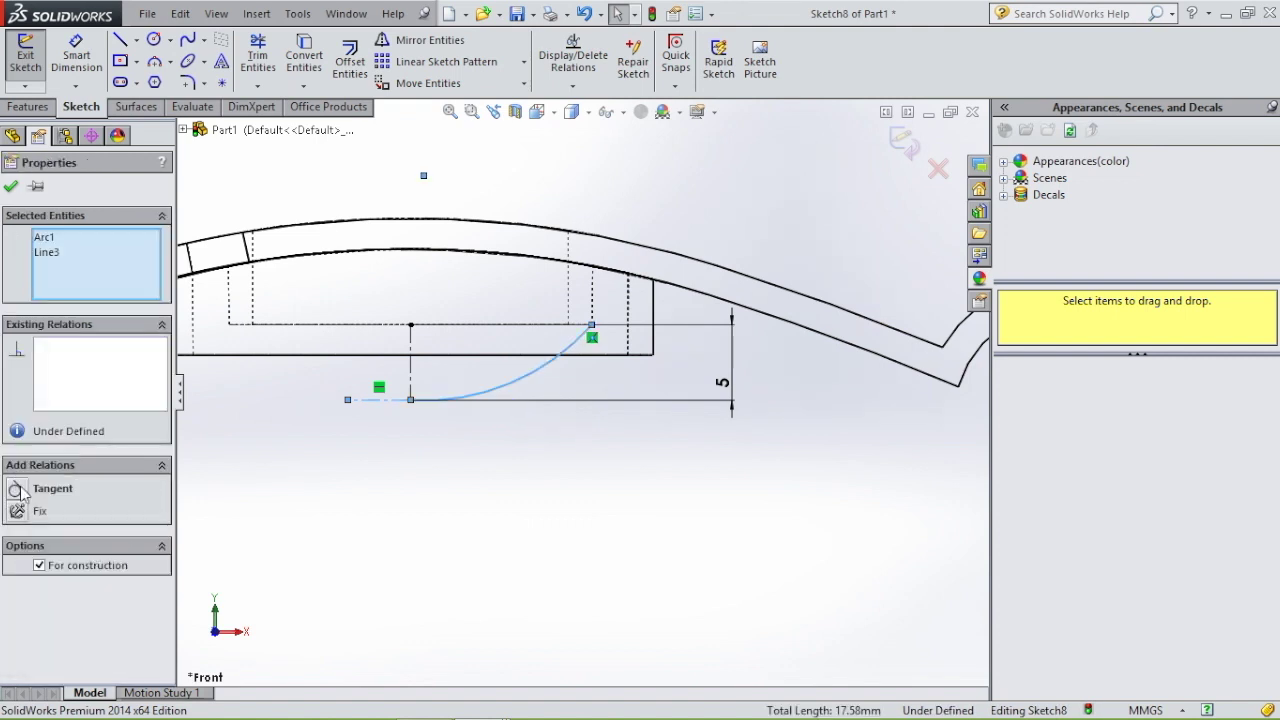
{"action": "left_click", "coordinate": [17, 490]}
{"action": "left_click", "coordinate": [686, 428]}
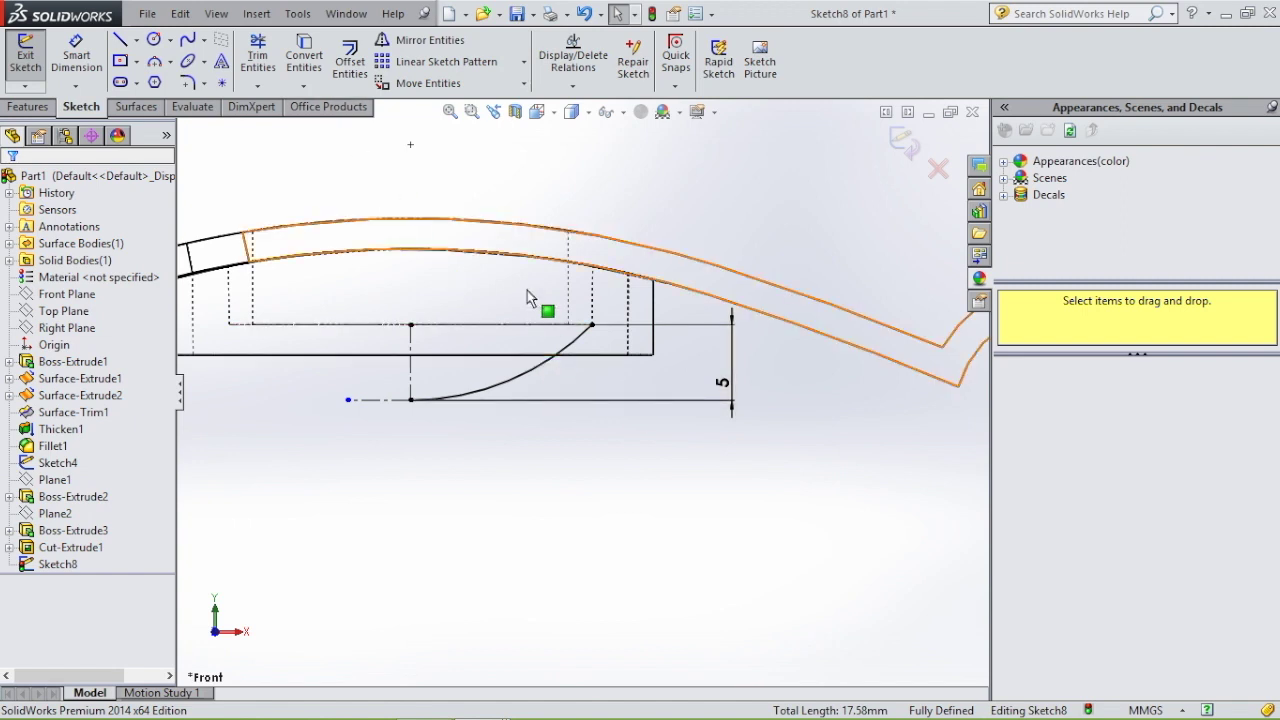
Offset the lower arc inward by 1.50 mm.
{"action": "left_click", "coordinate": [350, 65]}
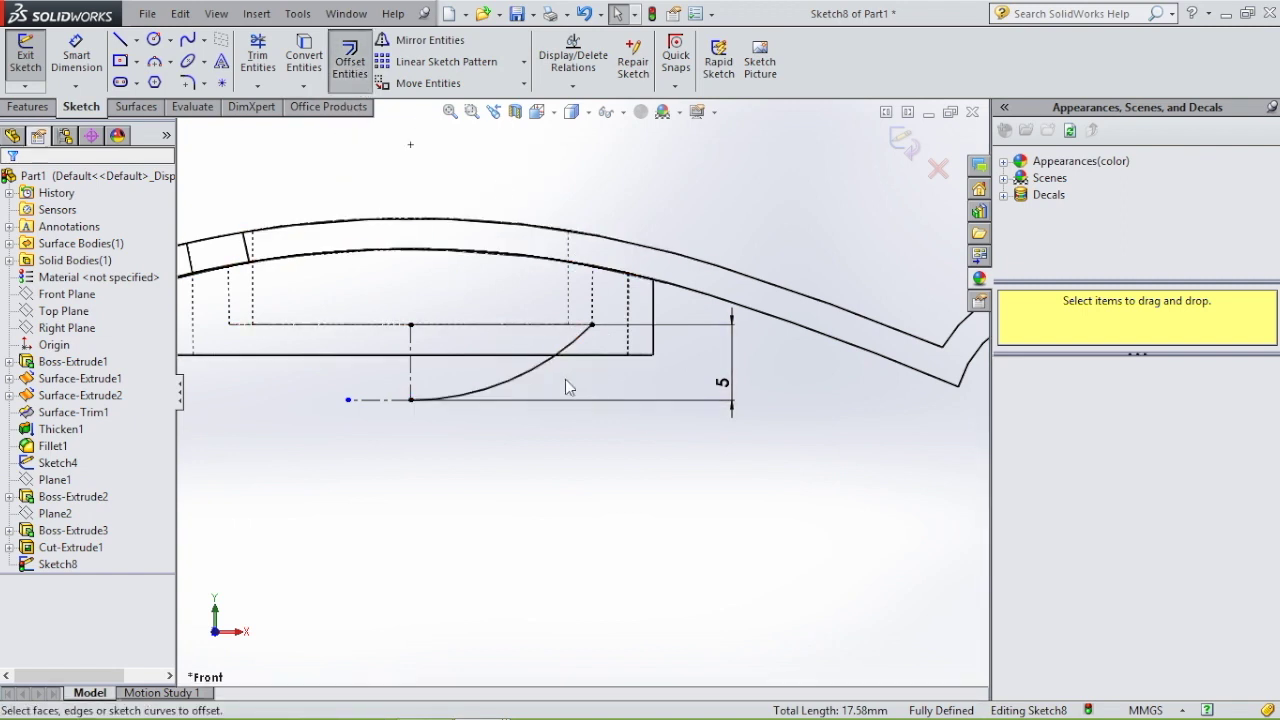
{"action": "left_click", "coordinate": [510, 390]}
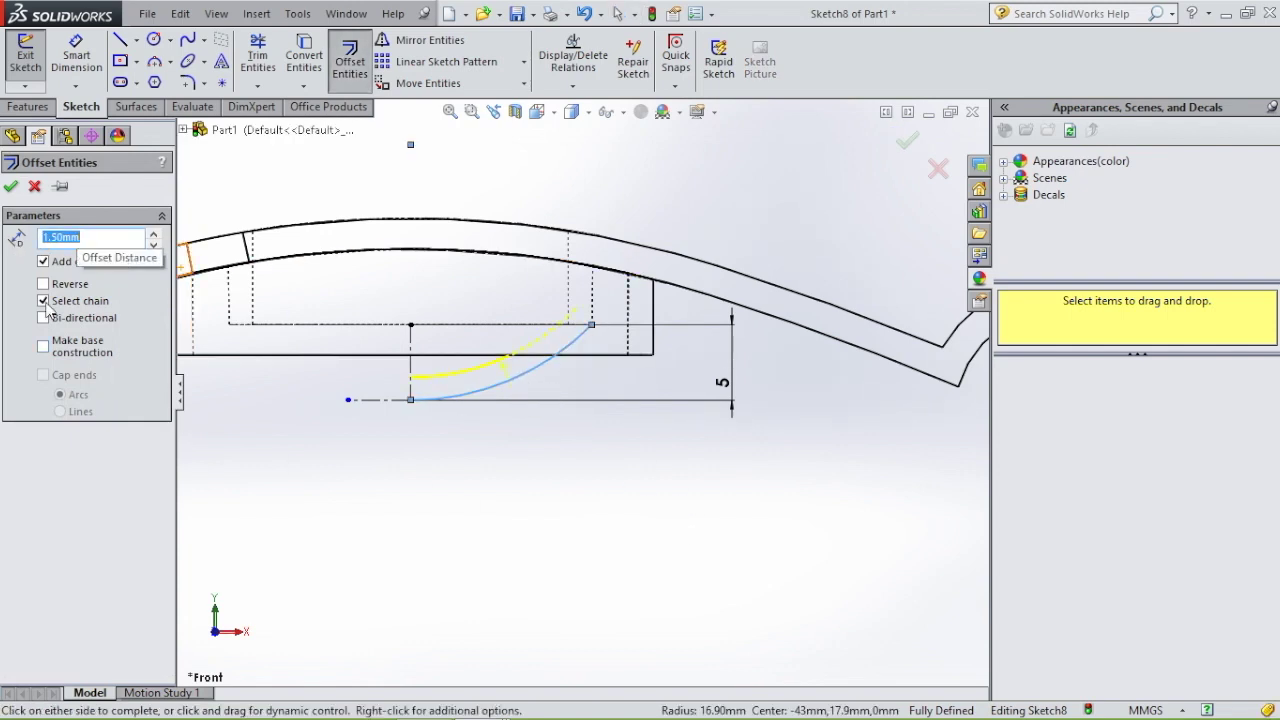
{"action": "left_click", "coordinate": [12, 187]}
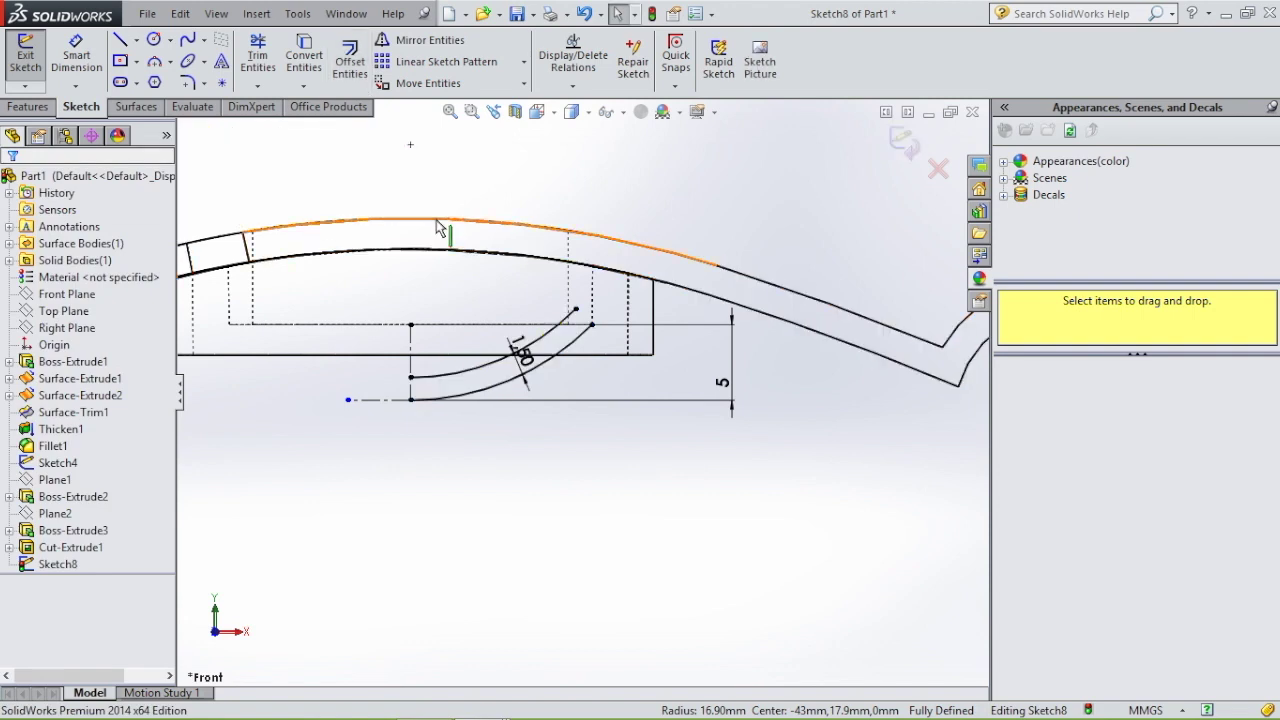
Close the curved profile with straight lines joining the two arcs at their outer ends and along the vertical centerline.
{"action": "left_click", "coordinate": [120, 42]}
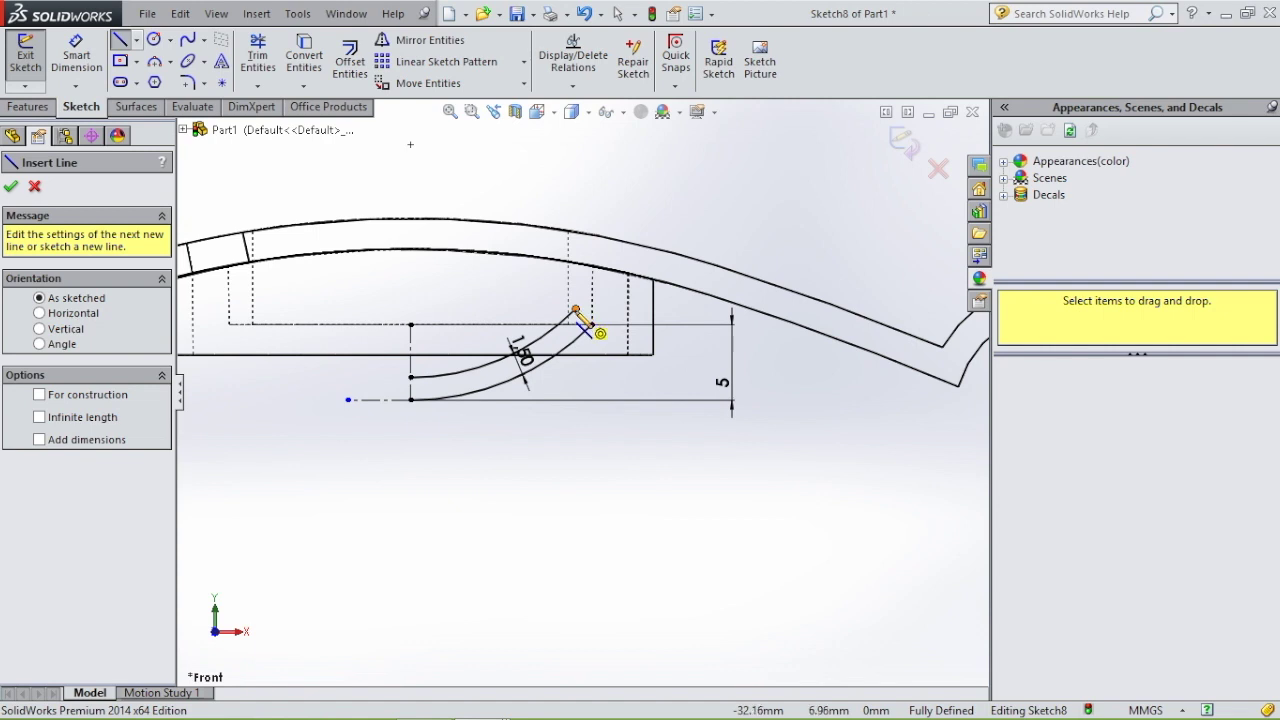
{"action": "left_click", "coordinate": [591, 325]}
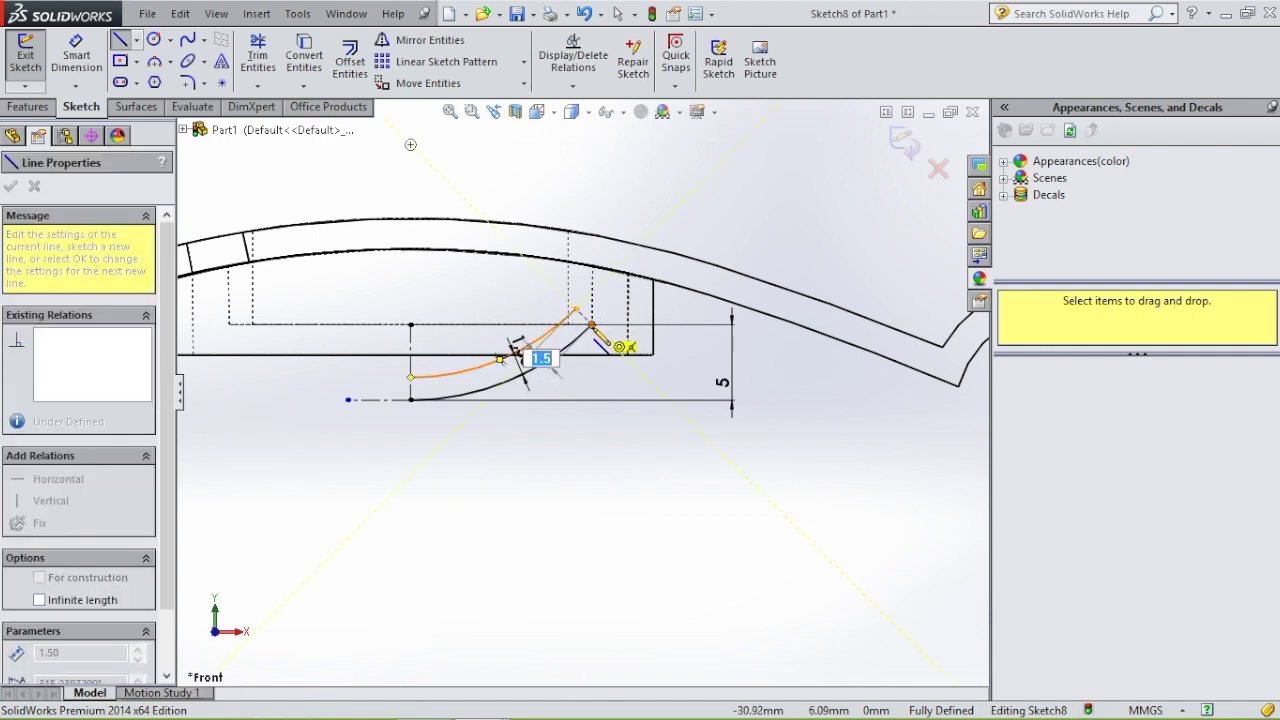
{"action": "key", "text": "Return"}
{"action": "scroll", "coordinate": [423, 400], "scroll_direction": "down", "scroll_amount": 6}
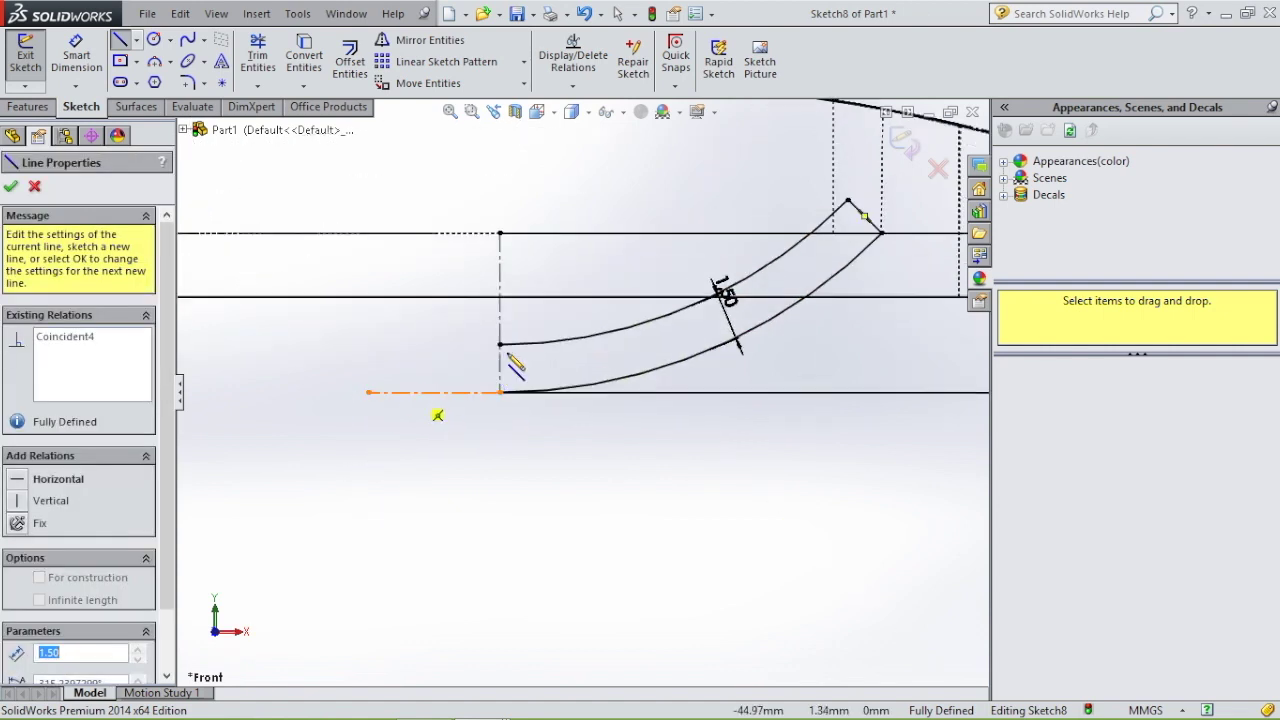
{"action": "scroll", "coordinate": [592, 357], "scroll_direction": "down", "scroll_amount": 3}
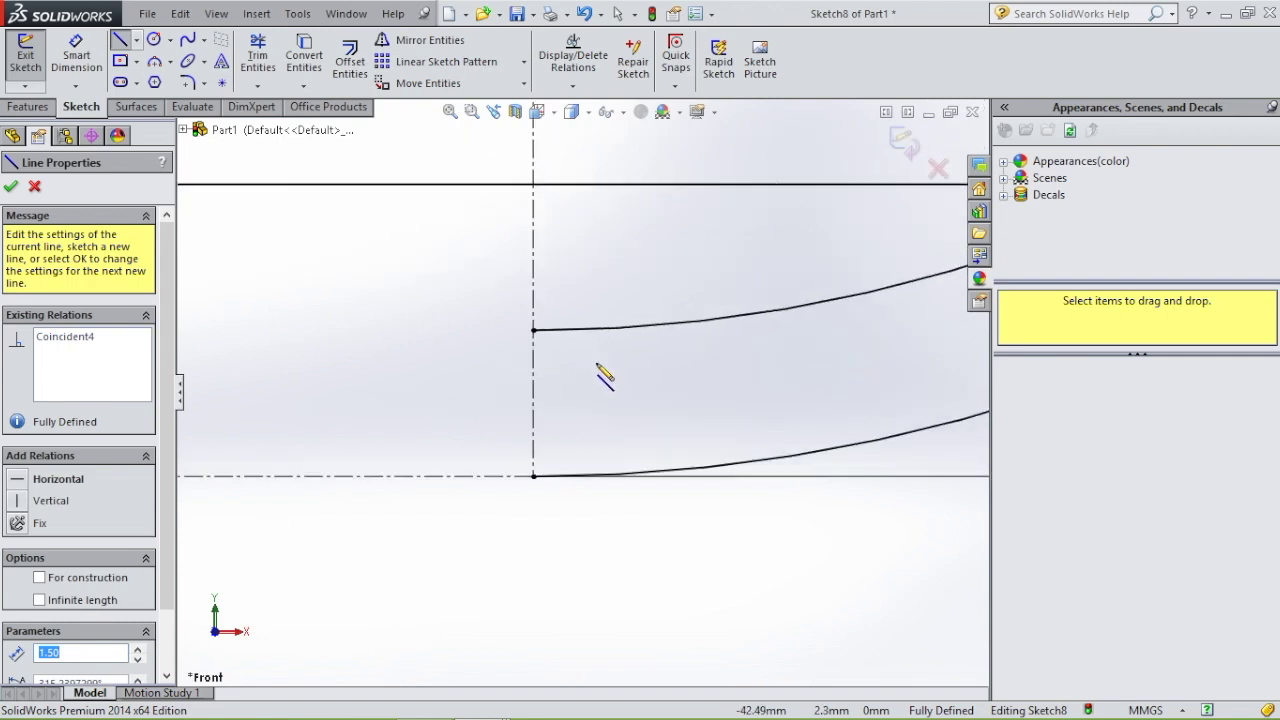
{"action": "left_click", "coordinate": [533, 330]}
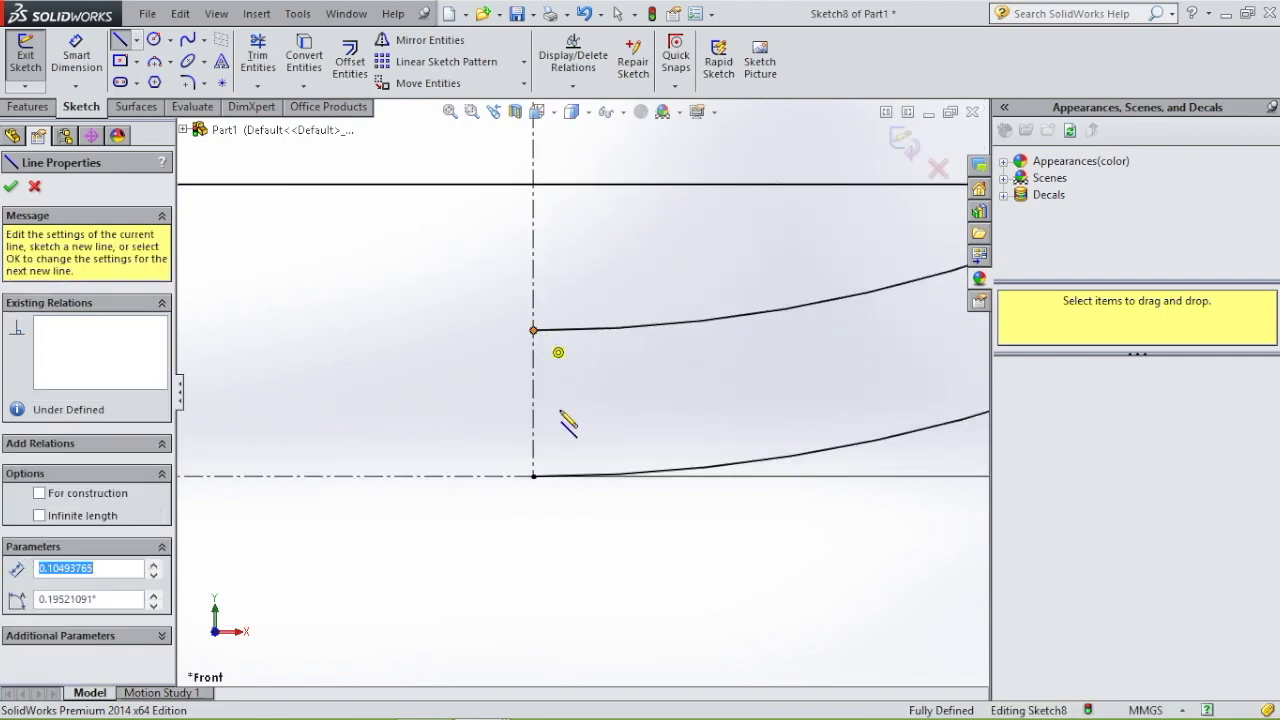
{"action": "left_click", "coordinate": [534, 477]}
{"action": "scroll", "coordinate": [680, 504], "scroll_direction": "up", "scroll_amount": 5}
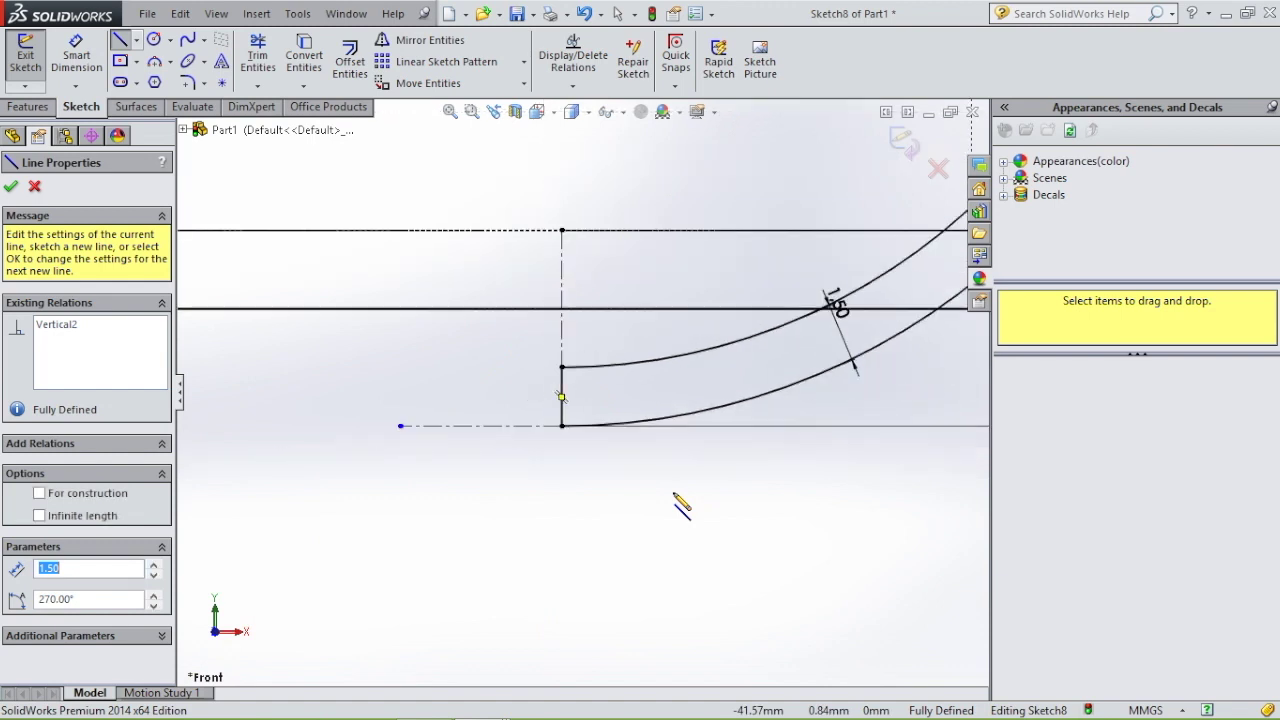
{"action": "scroll", "coordinate": [680, 504], "scroll_direction": "up", "scroll_amount": 2}
{"action": "key", "text": "Escape"}
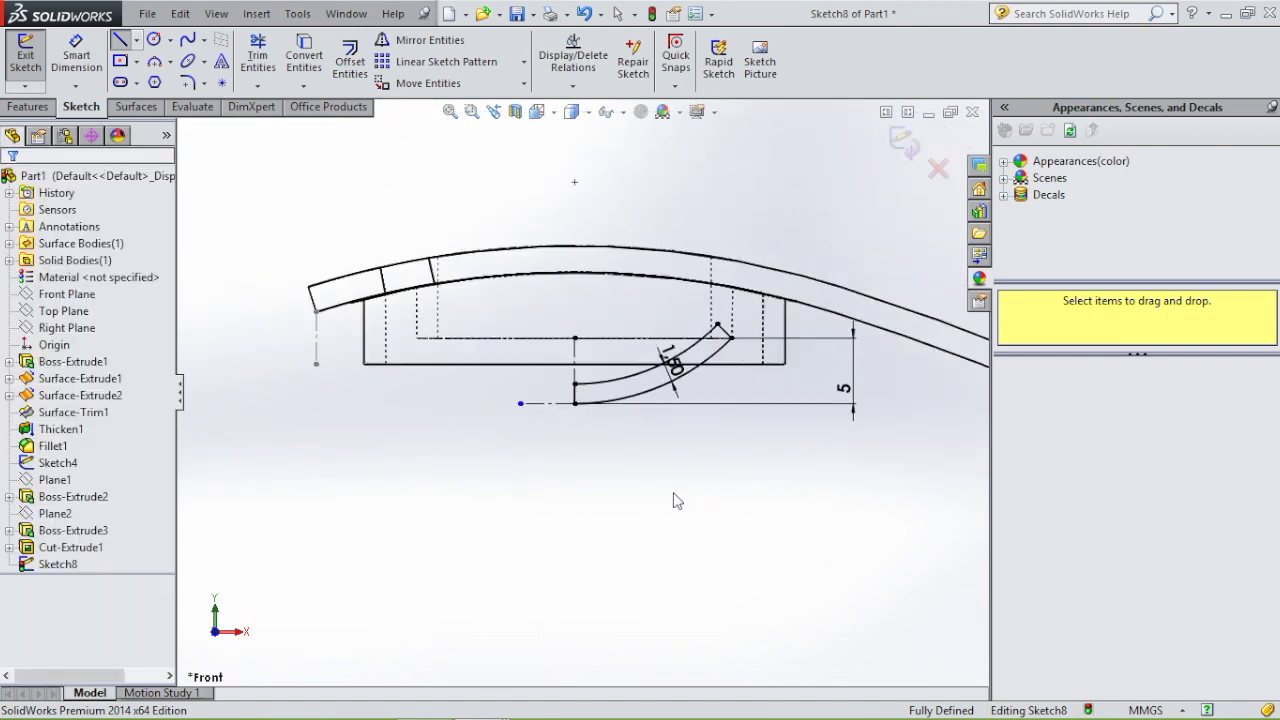
Revolve the closed profile 360 degrees about the vertical centerline, merging the result with the body.
{"action": "left_click", "coordinate": [34, 110]}
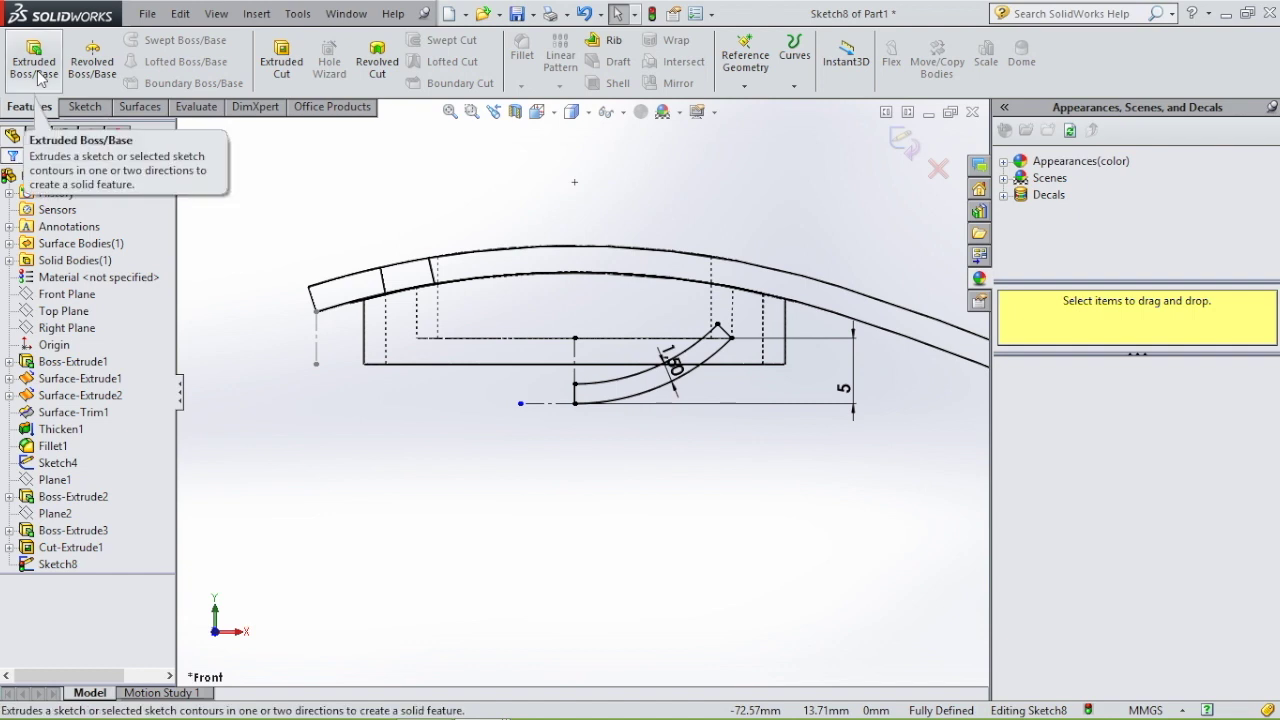
{"action": "left_click", "coordinate": [108, 70]}
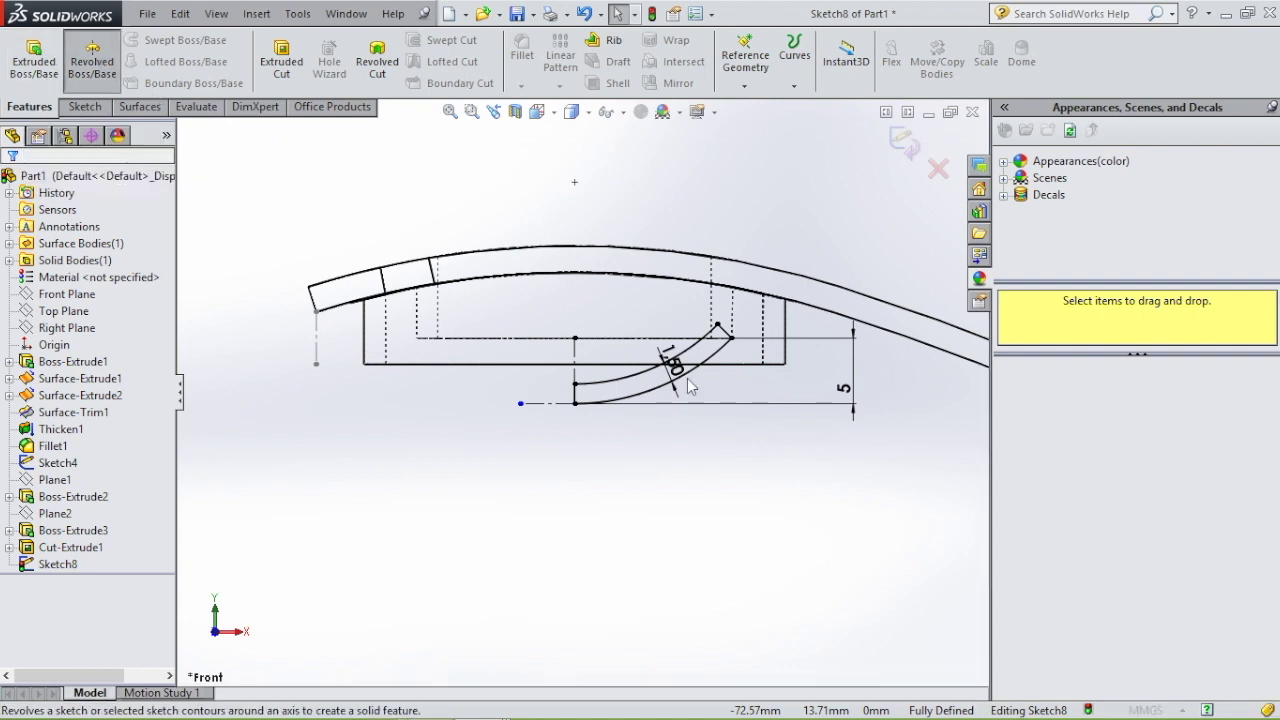
{"action": "left_click", "coordinate": [575, 376]}
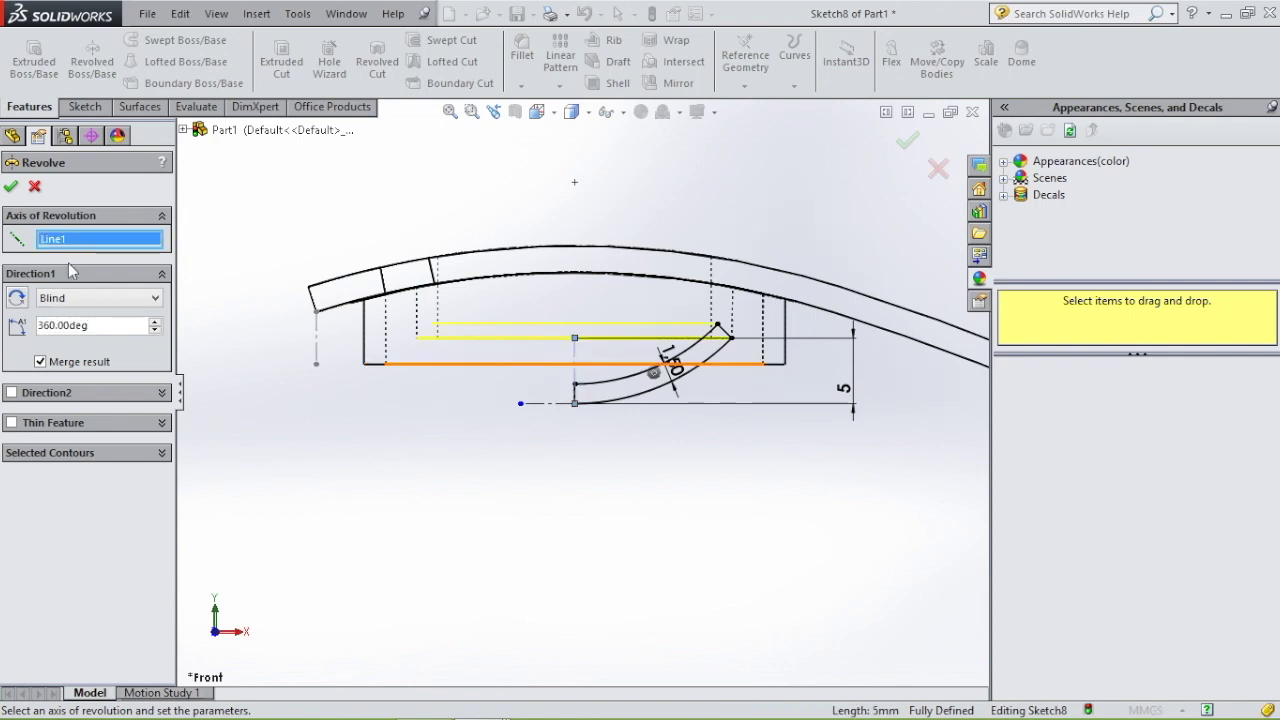
{"action": "left_click", "coordinate": [11, 187]}
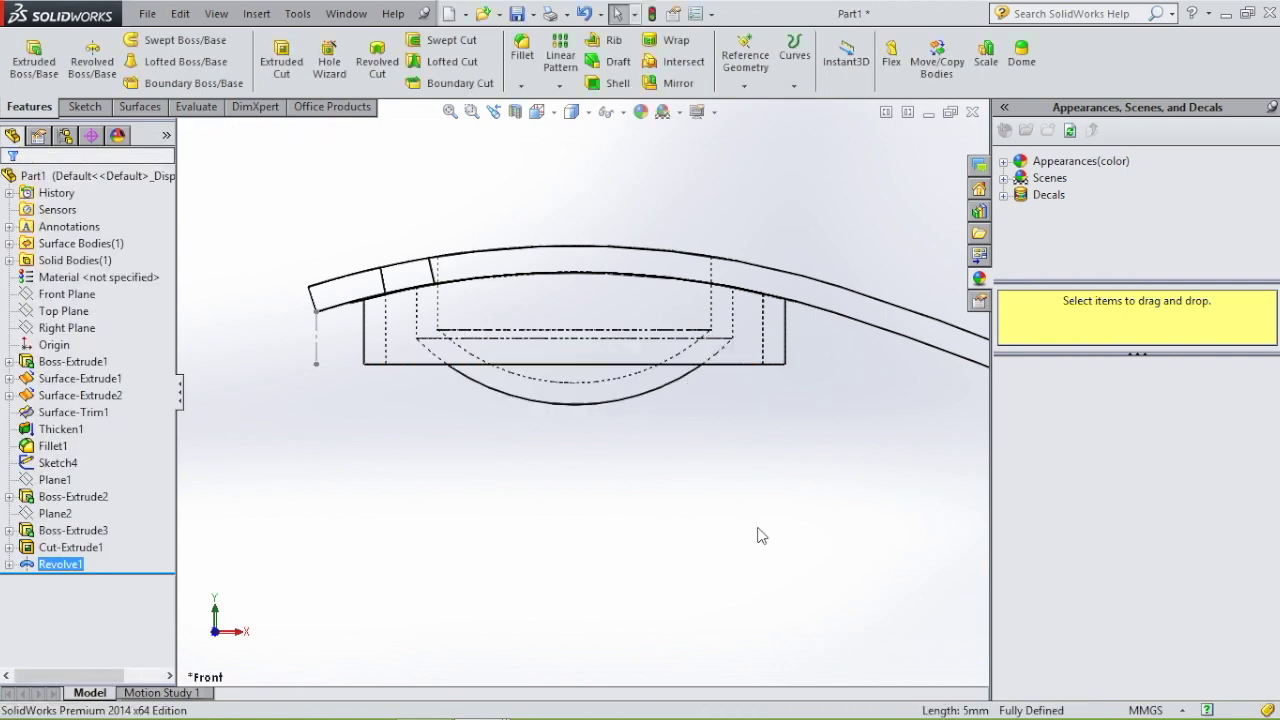
Change the model's display style to Shaded With Edges.
{"action": "key", "text": "z"}
{"action": "middle_click_drag", "start_coordinate": [757, 535], "coordinate": [796, 509]}
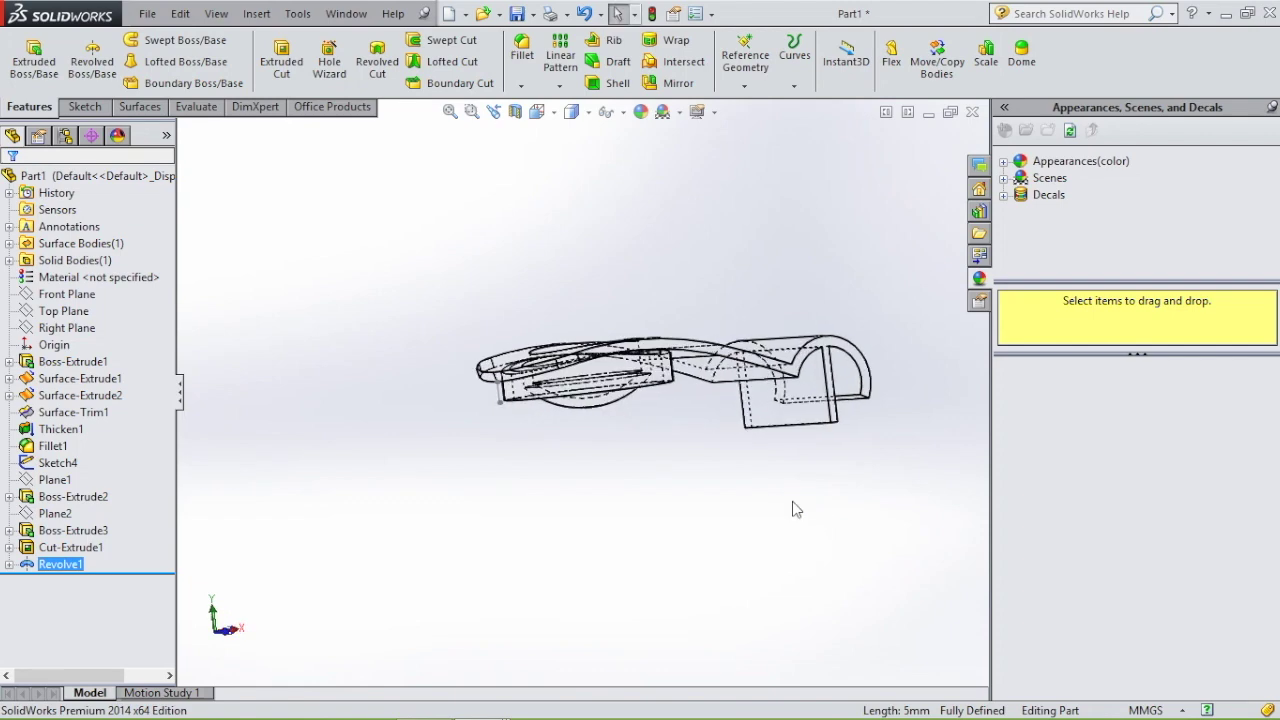
{"action": "middle_click_drag", "start_coordinate": [699, 218], "coordinate": [666, 194]}
{"action": "left_click", "coordinate": [571, 111]}
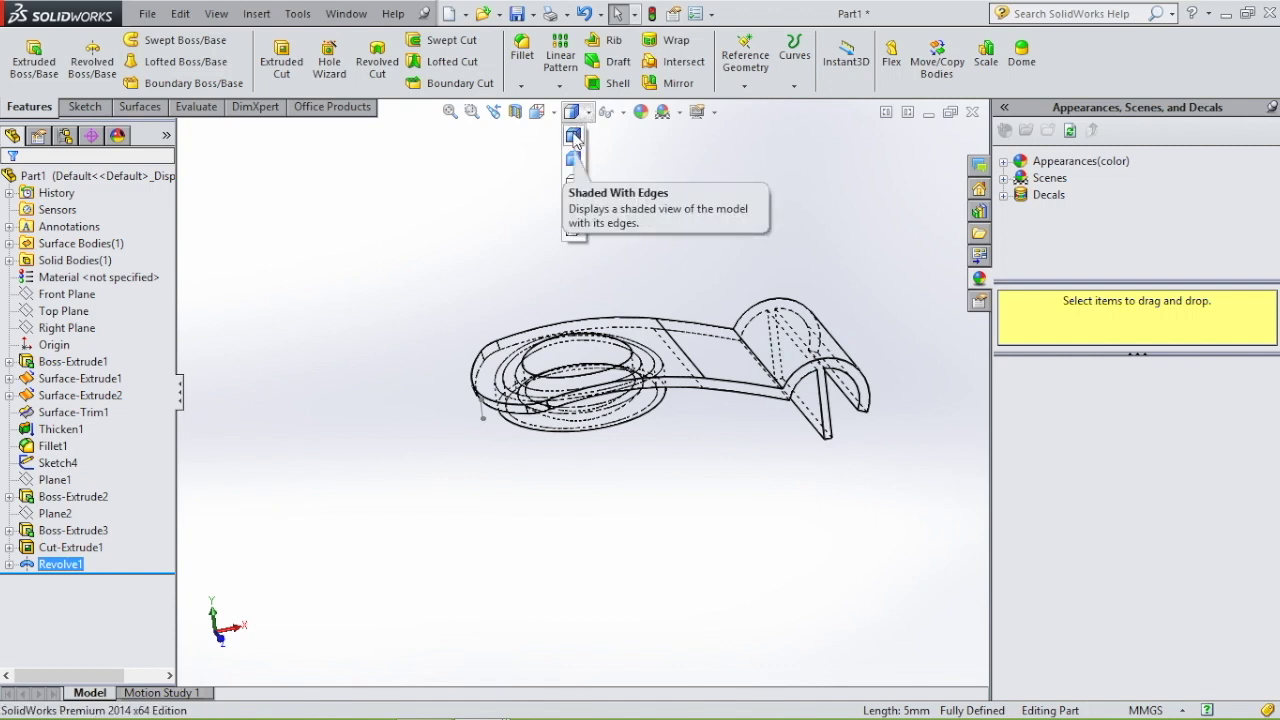
{"action": "left_click", "coordinate": [573, 137]}
Open a sketch on the flat side face of the arm and hook, viewed normal to the plane.
{"action": "mouse_move", "coordinate": [854, 543]}
{"action": "middle_mouse_down"}
{"action": "mouse_move", "coordinate": [829, 506]}
{"action": "mouse_move", "coordinate": [829, 455]}
{"action": "middle_mouse_up"}
{"action": "scroll", "coordinate": [829, 455], "scroll_direction": "down", "scroll_amount": 4}
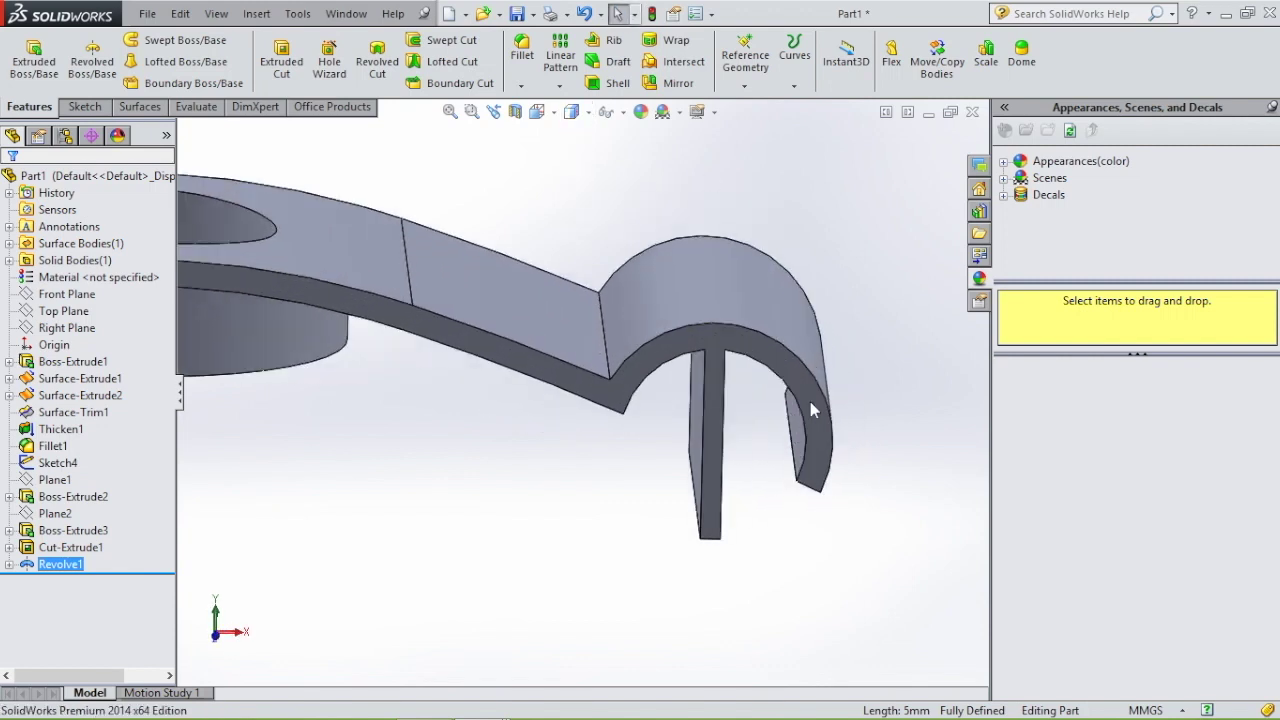
{"action": "left_click", "coordinate": [714, 410]}
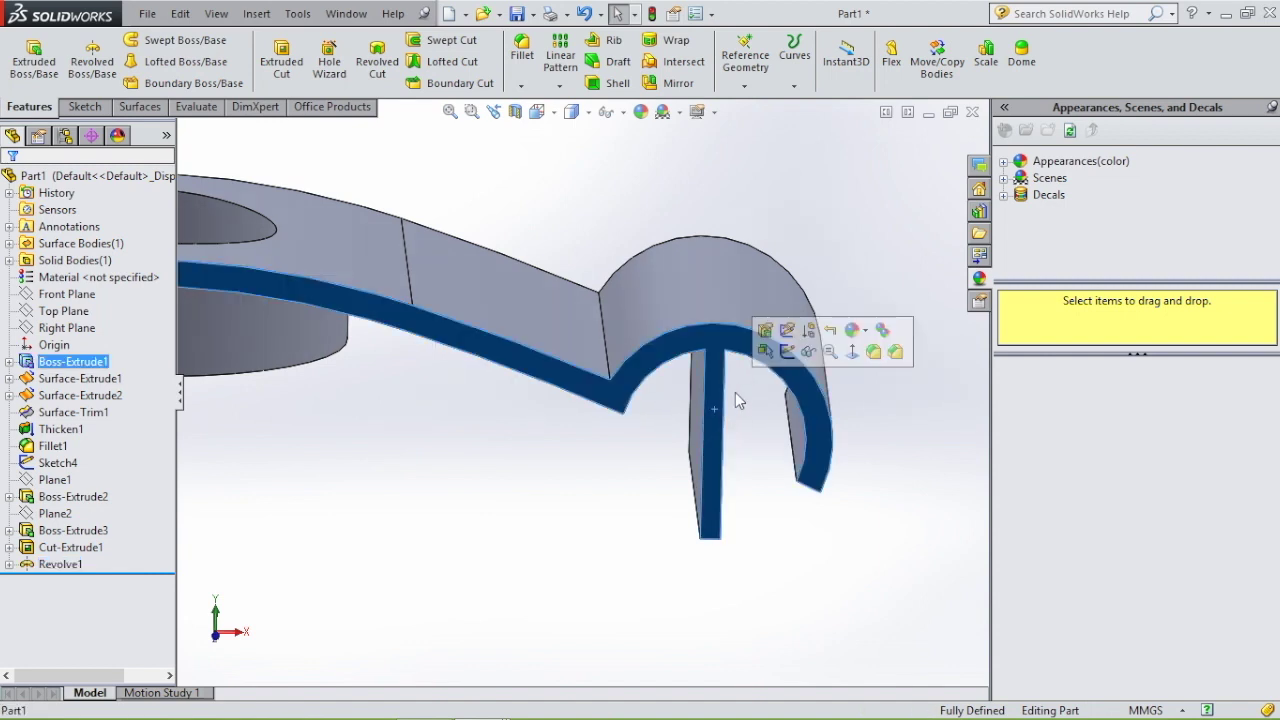
{"action": "left_click", "coordinate": [789, 352]}
{"action": "key", "text": "space"}
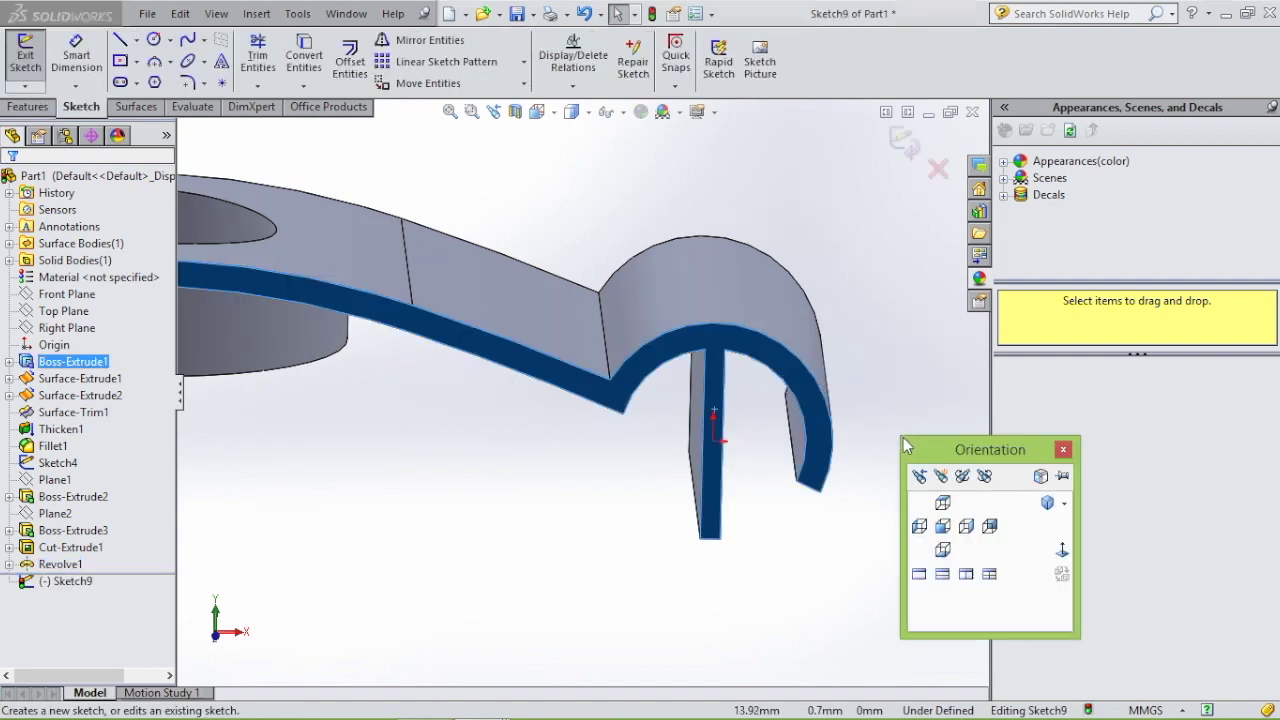
{"action": "left_click", "coordinate": [1064, 547]}
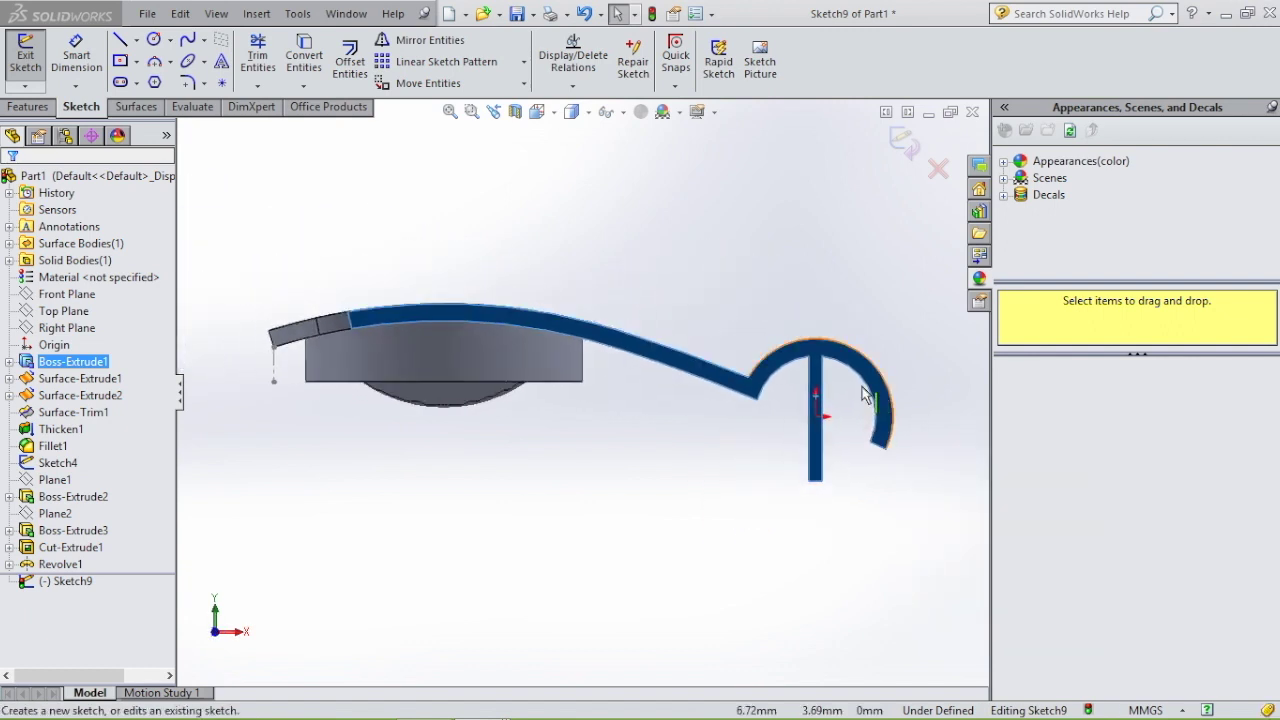
Draw a circle centered on the origin and reaching the outer corner at the hook's free end.
{"action": "scroll", "coordinate": [865, 396], "scroll_direction": "down", "scroll_amount": 2}
{"action": "key", "text": "c"}
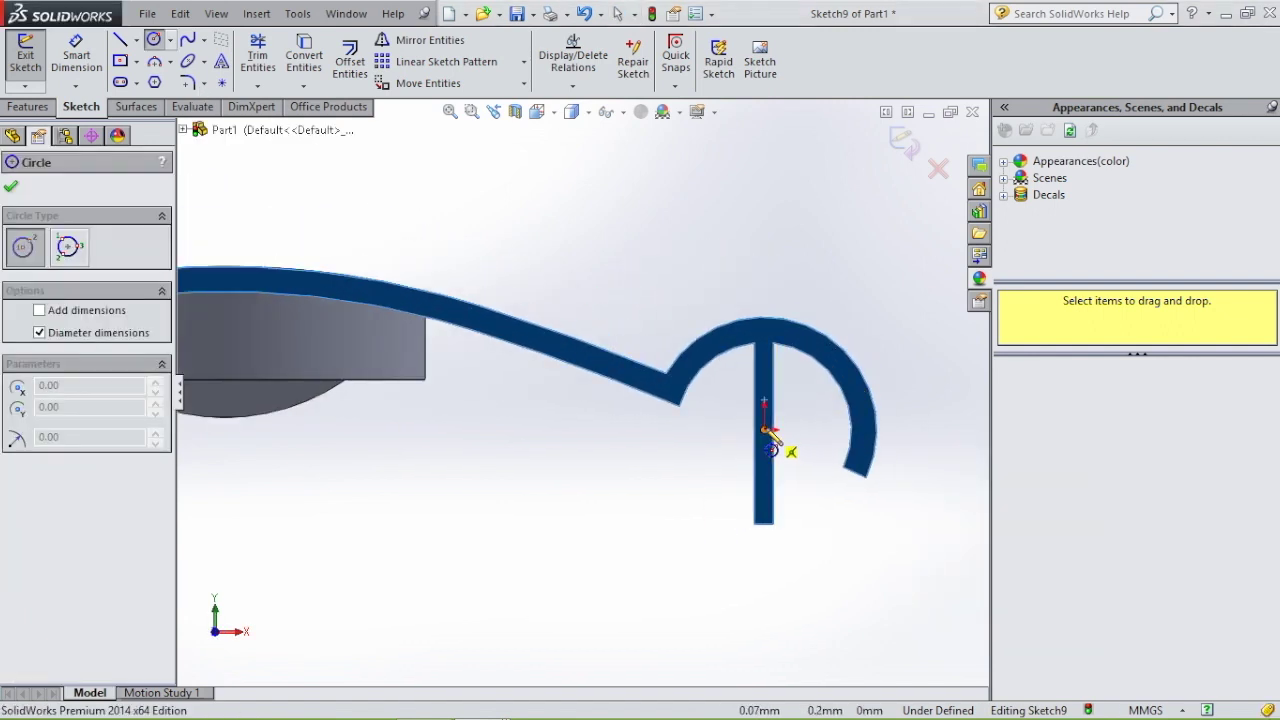
{"action": "left_click", "coordinate": [765, 430]}
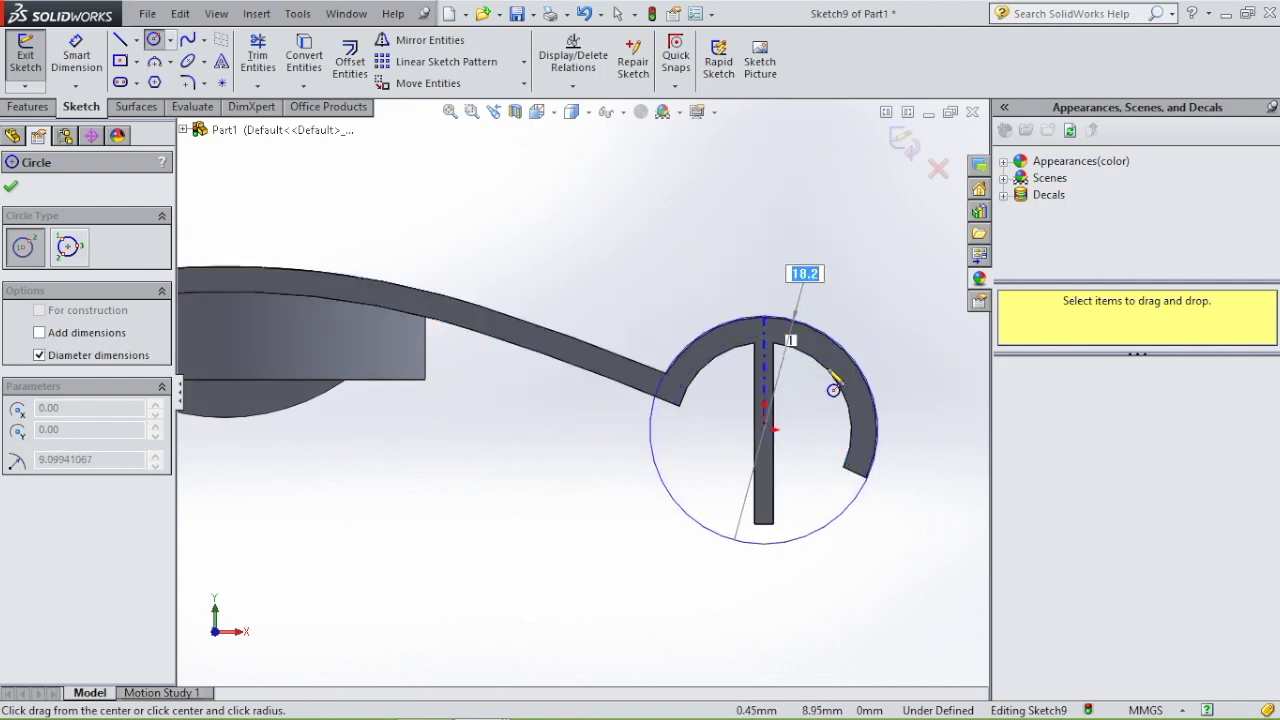
{"action": "left_click", "coordinate": [866, 478]}
{"action": "key", "text": "Escape"}
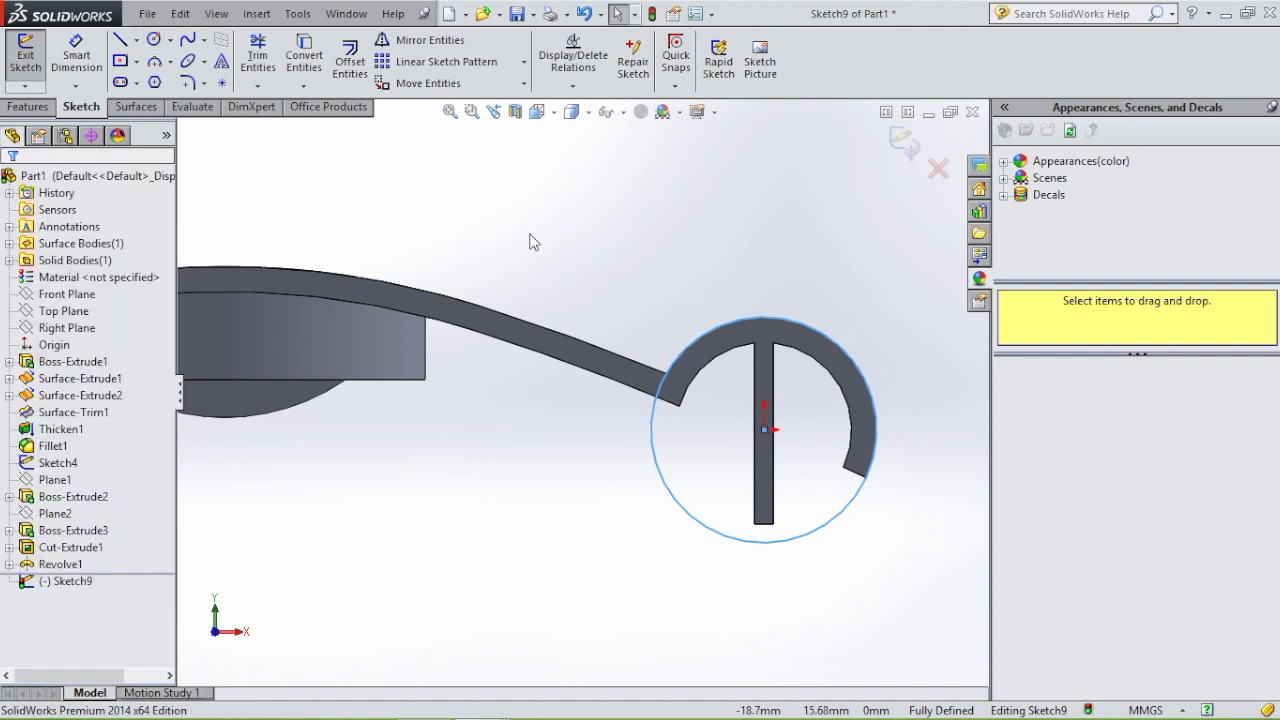
Extrude the circle 1.5 mm as a blind, merged boss in the reversed direction, into the hook.
{"action": "left_click", "coordinate": [28, 106]}
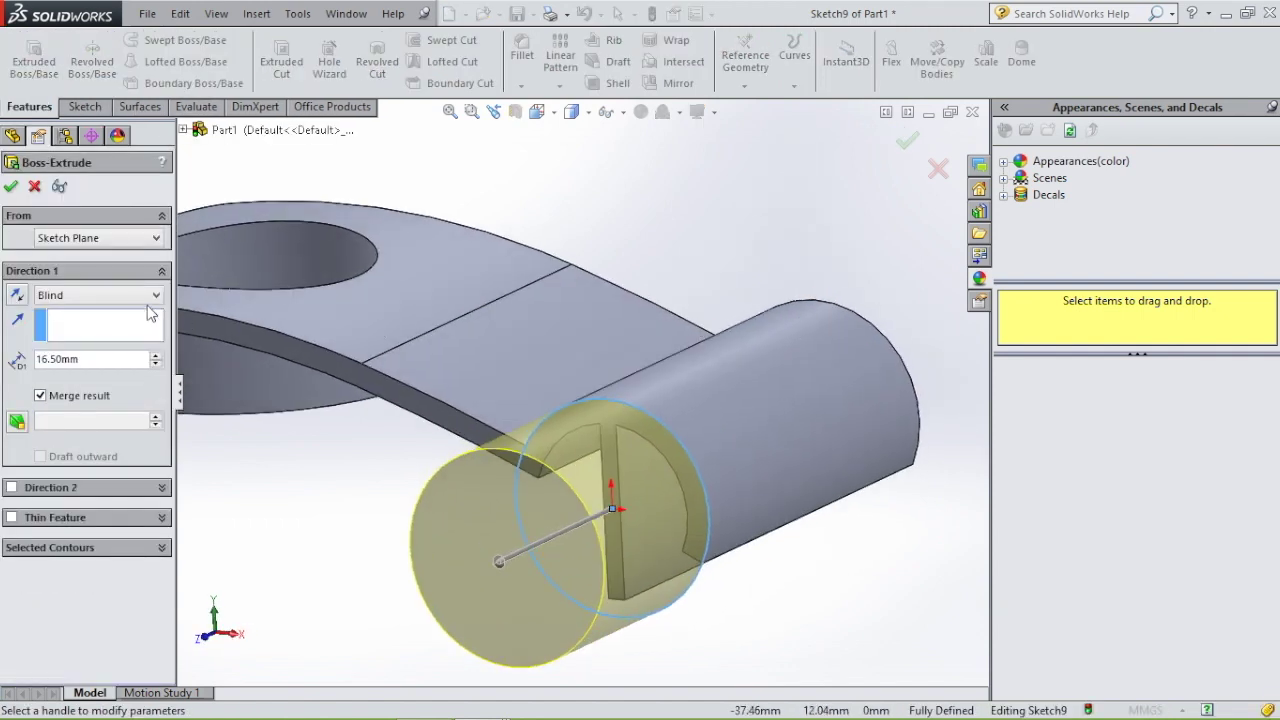
{"action": "left_click", "coordinate": [17, 295]}
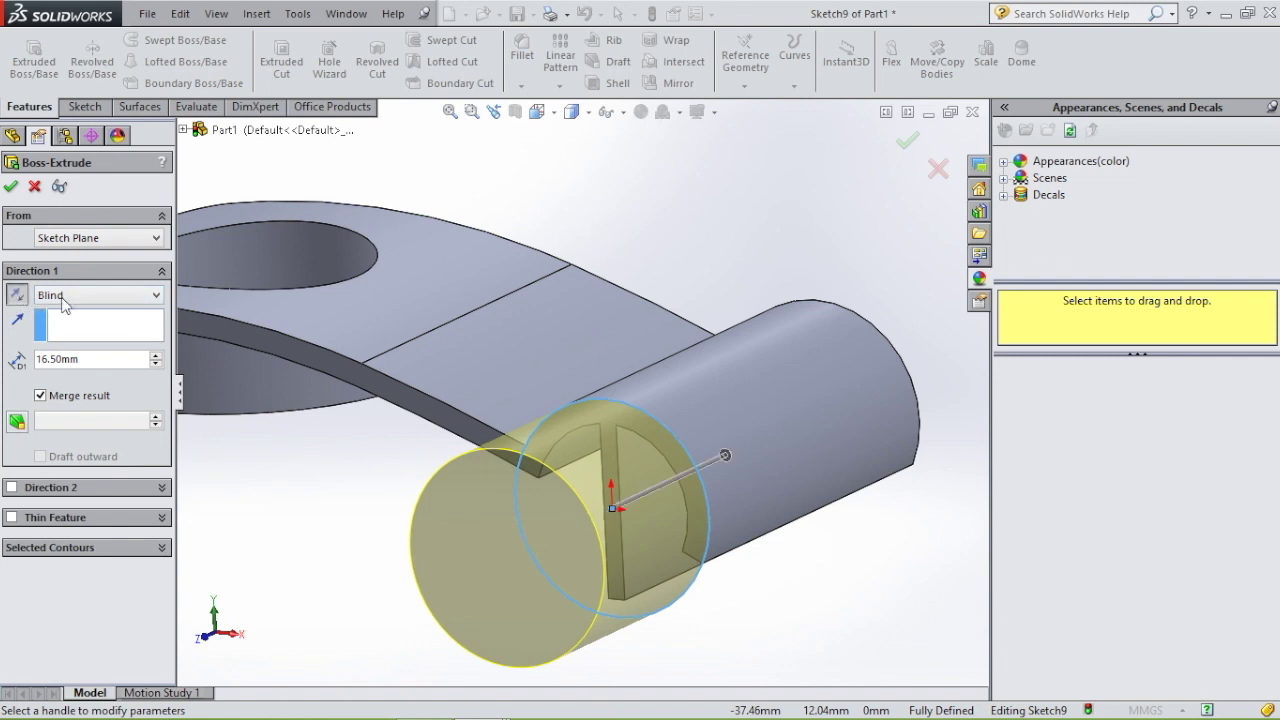
{"action": "left_click_drag", "start_coordinate": [106, 362], "coordinate": [5, 368]}
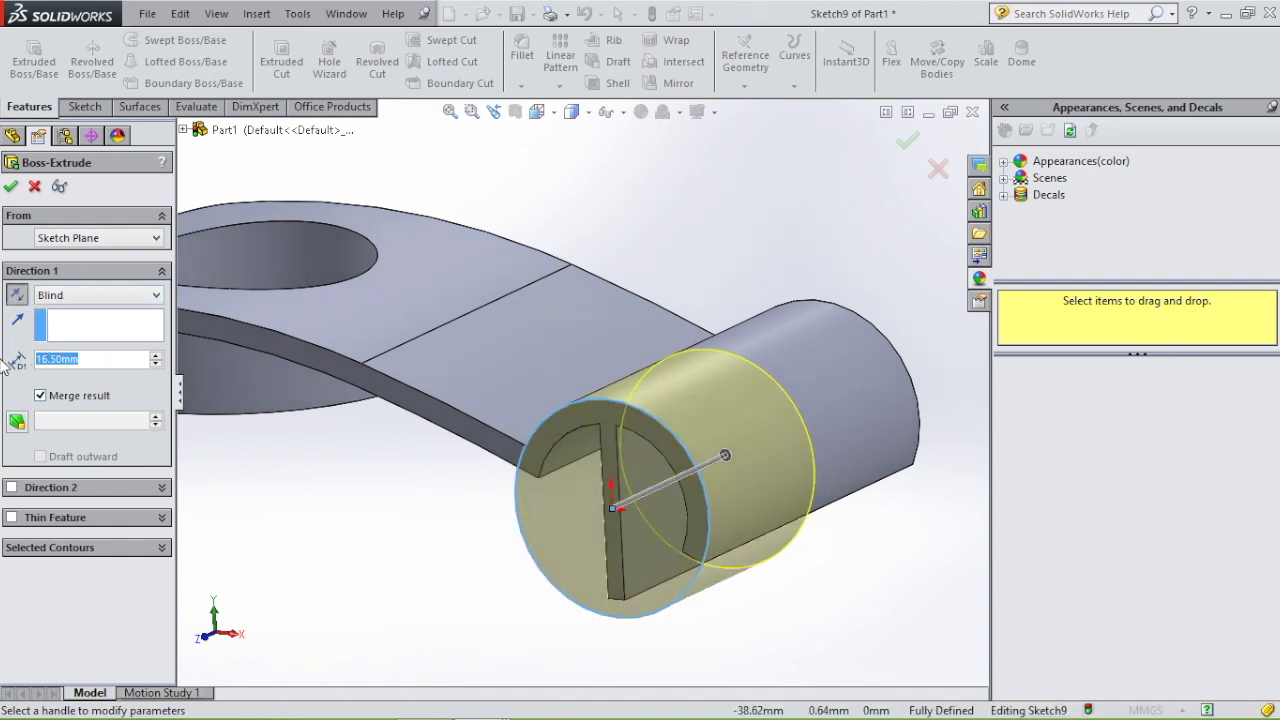
{"action": "type", "text": "1.5"}
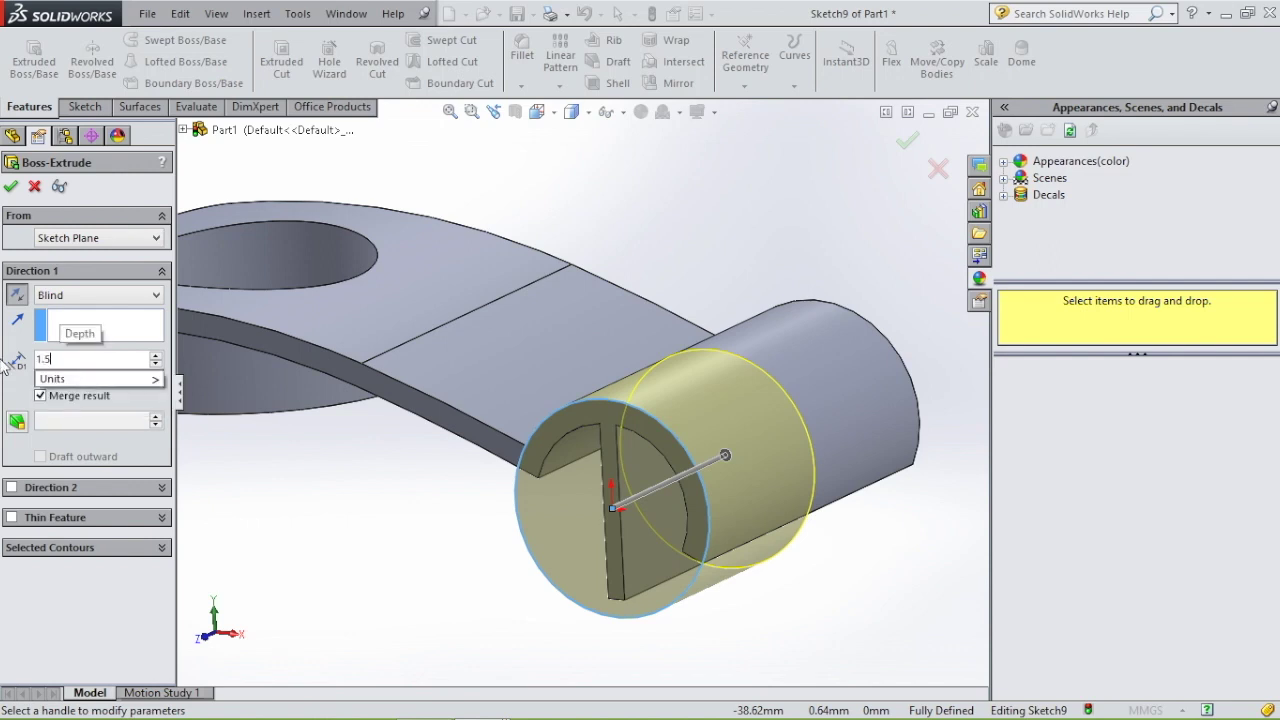
{"action": "key", "text": "Return"}
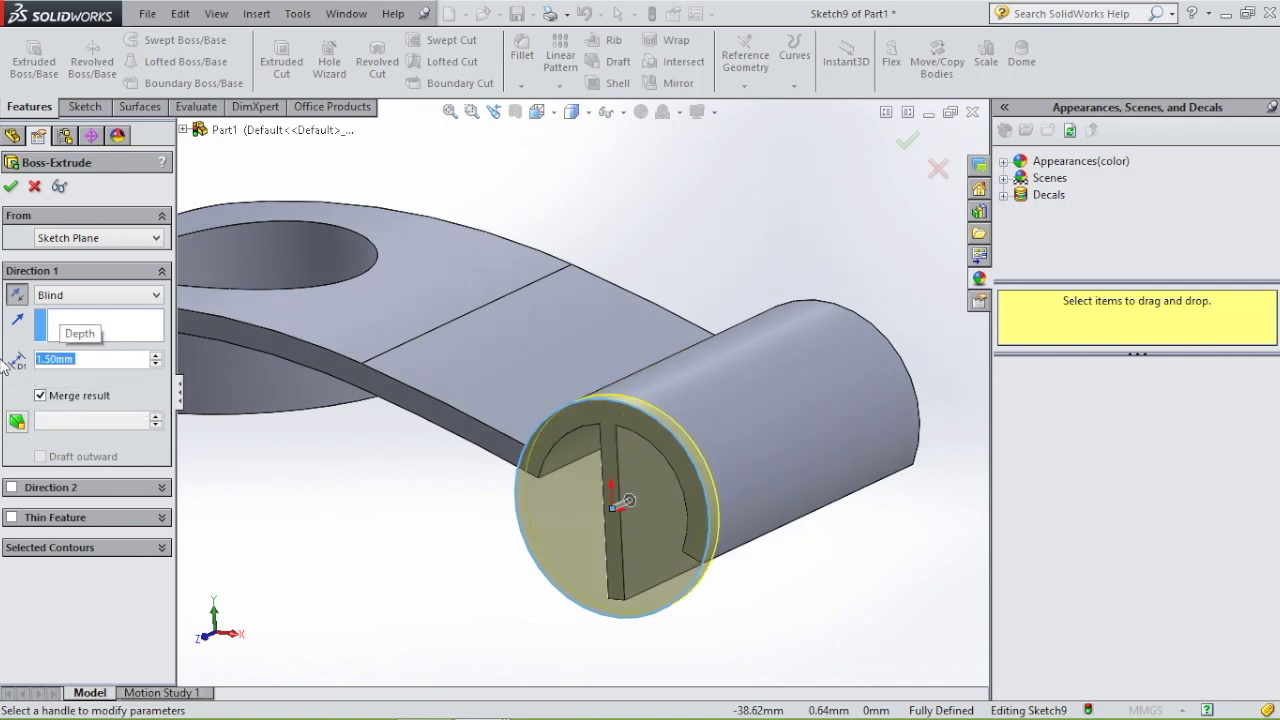
{"action": "right_click", "coordinate": [727, 226]}
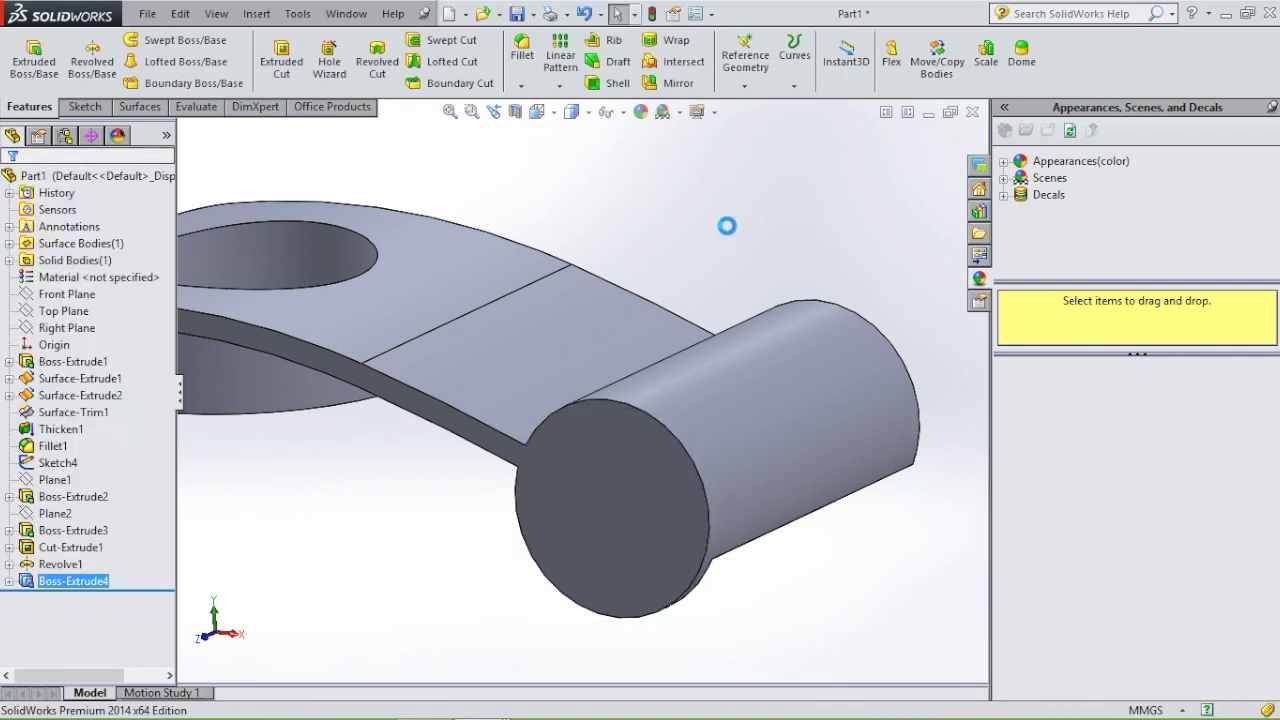
Open a new sketch on the side face containing the closed disc, viewed normal to the plane.
{"action": "middle_click_drag", "start_coordinate": [727, 226], "coordinate": [782, 195]}
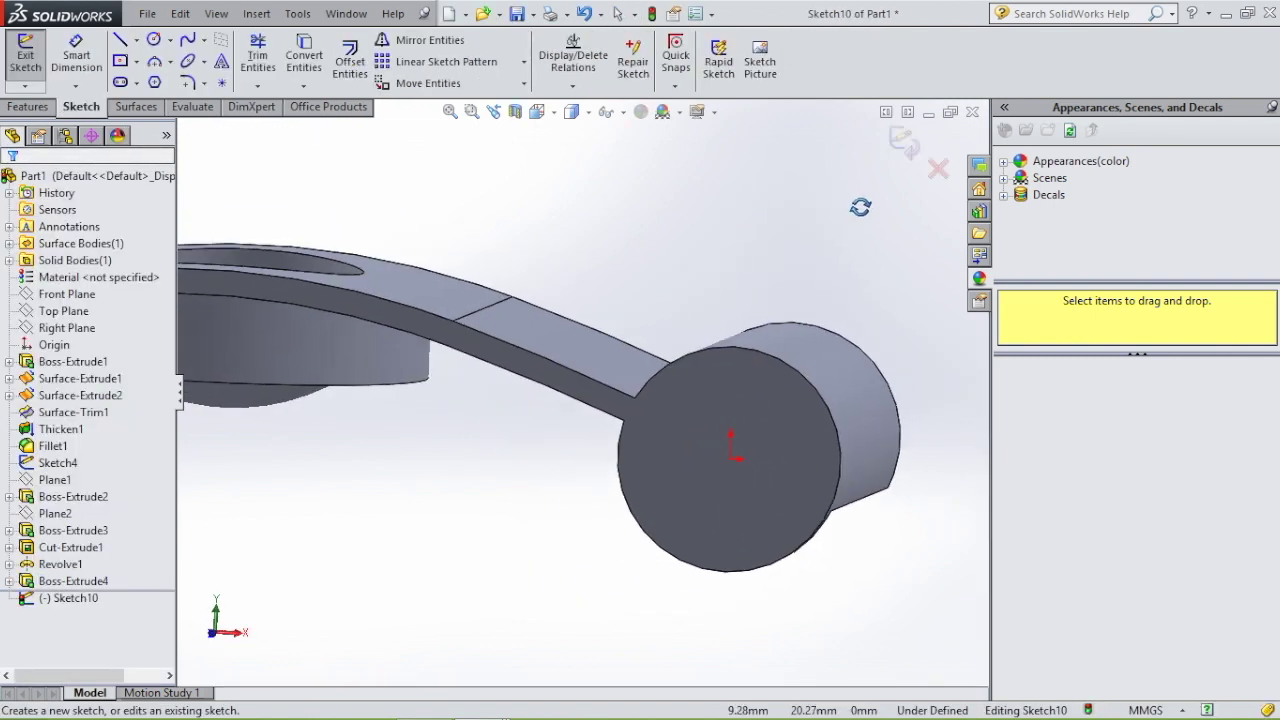
{"action": "left_click", "coordinate": [765, 386]}
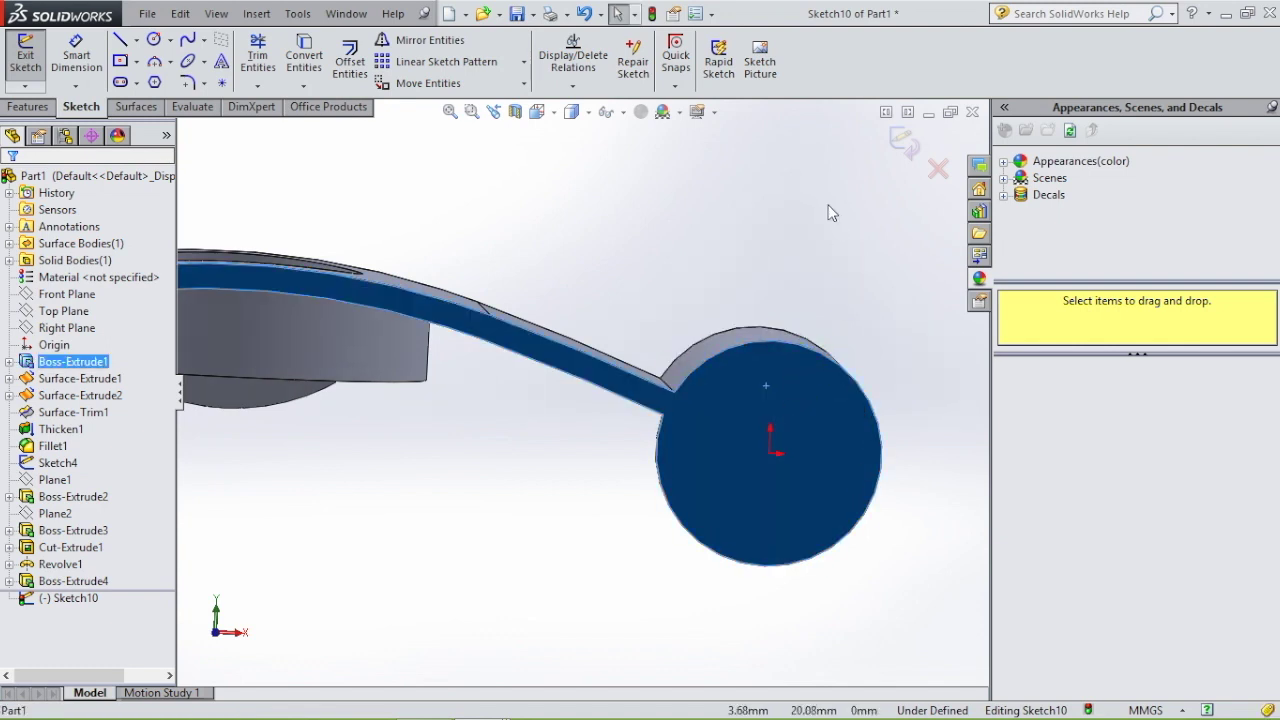
{"action": "key", "text": "space"}
{"action": "left_click", "coordinate": [970, 347]}
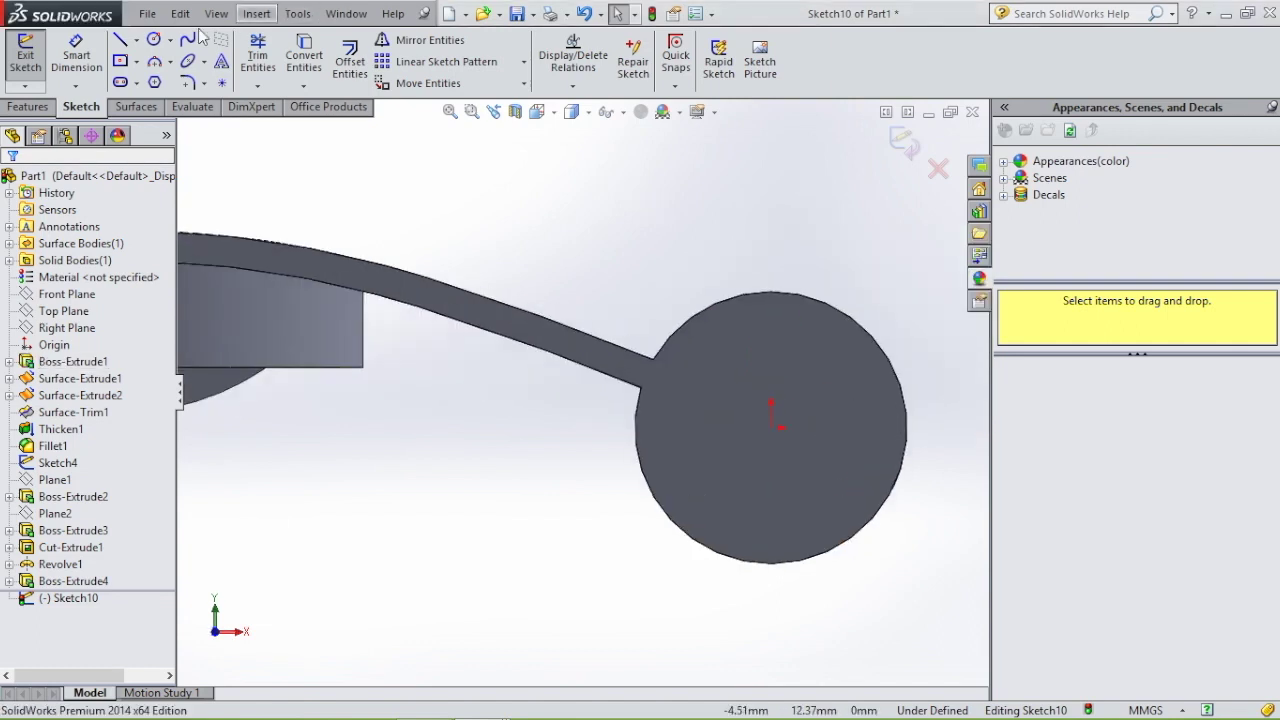
Draw a circle about 9 mm in diameter on the disc face, centered on the origin.
{"action": "left_click", "coordinate": [153, 39]}
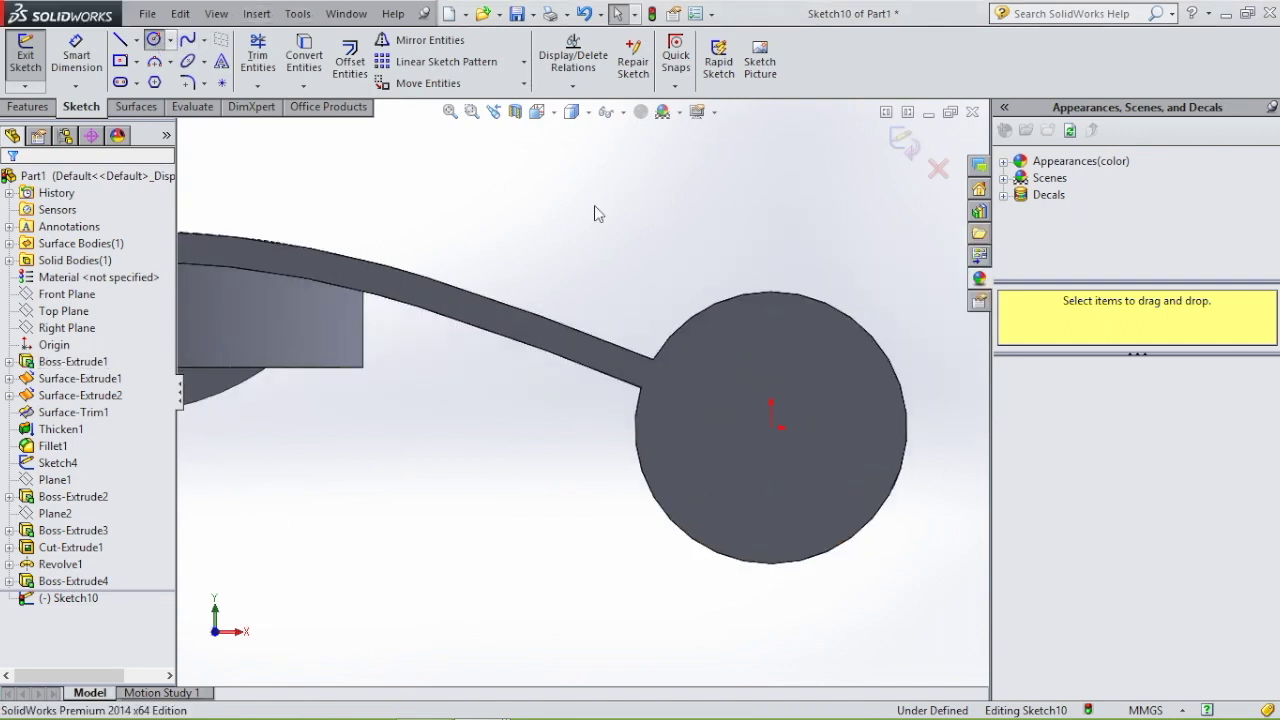
{"action": "left_click", "coordinate": [771, 427]}
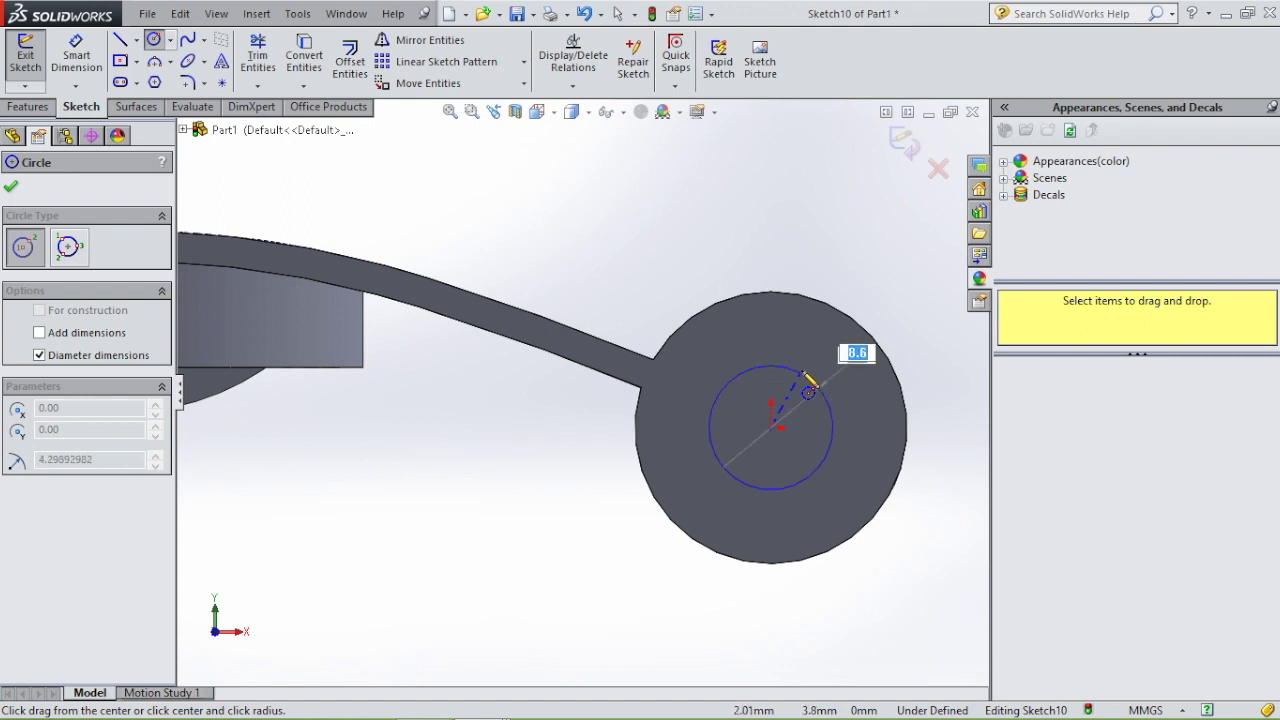
{"action": "left_click", "coordinate": [808, 372]}
{"action": "key", "text": "Escape"}
Dimension the circle on the disc face and set its diameter to 6 mm.
{"action": "left_click", "coordinate": [78, 57]}
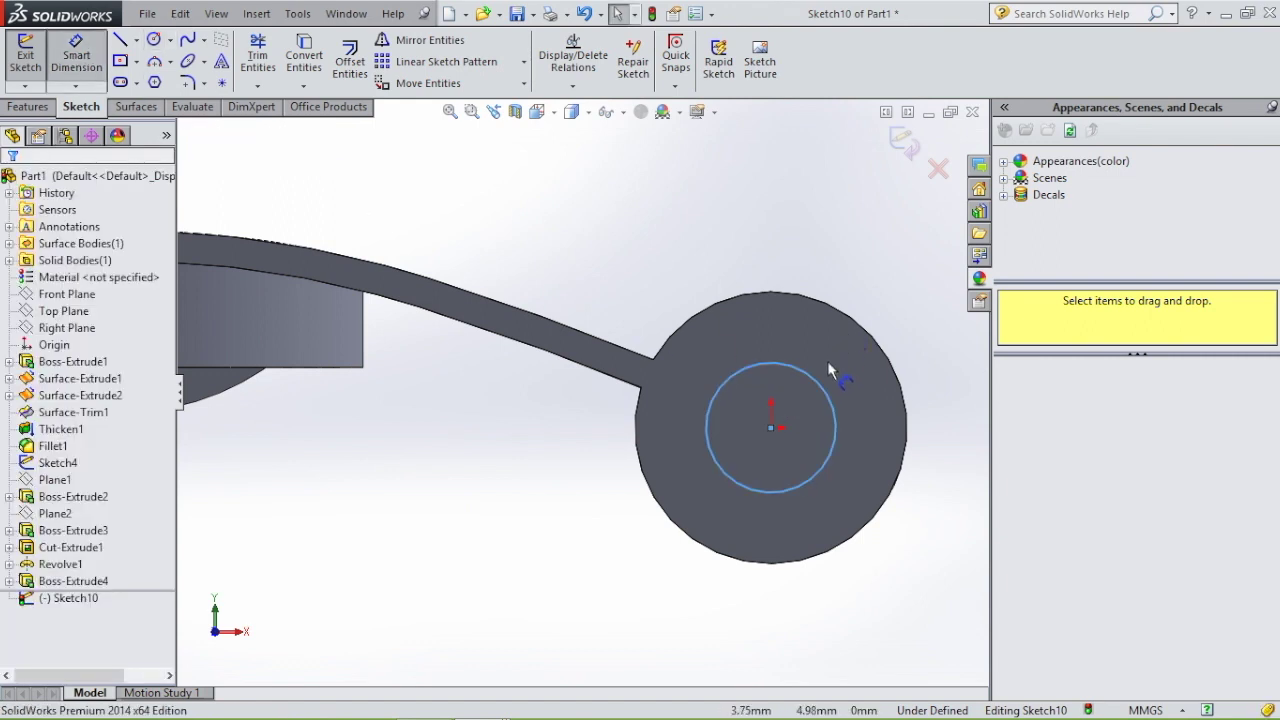
{"action": "left_click", "coordinate": [955, 405]}
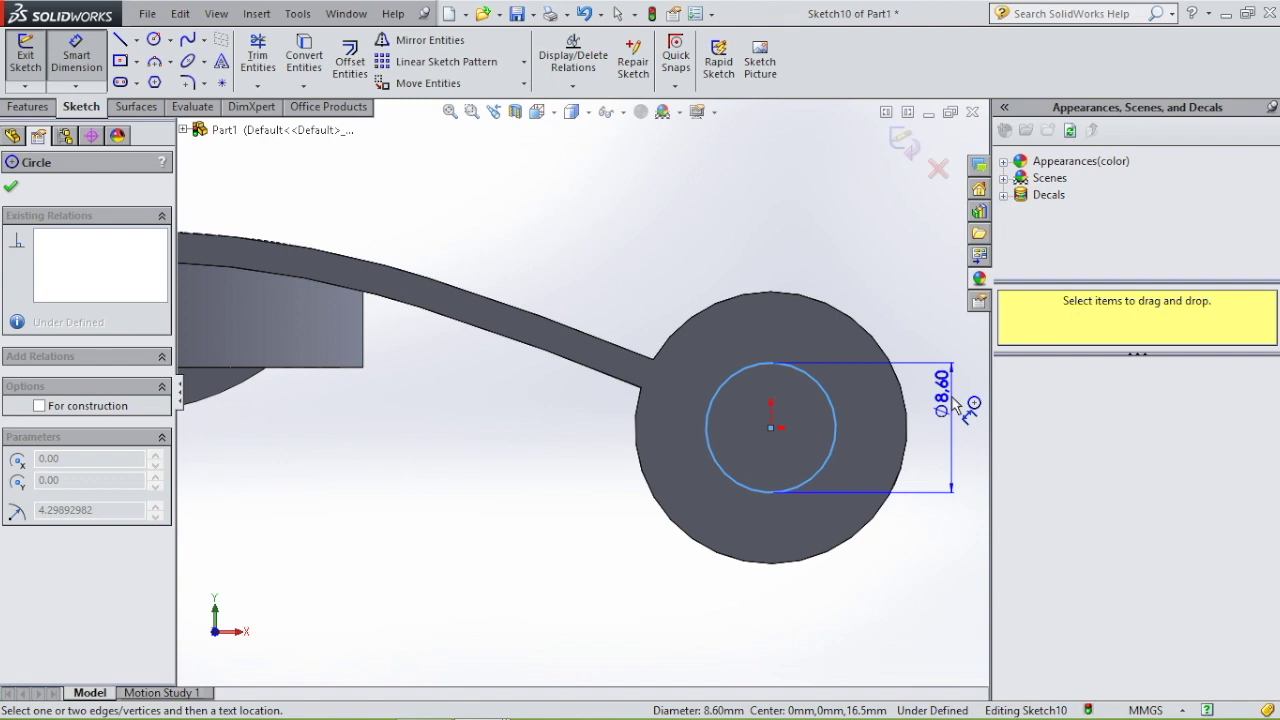
{"action": "left_click", "coordinate": [966, 408]}
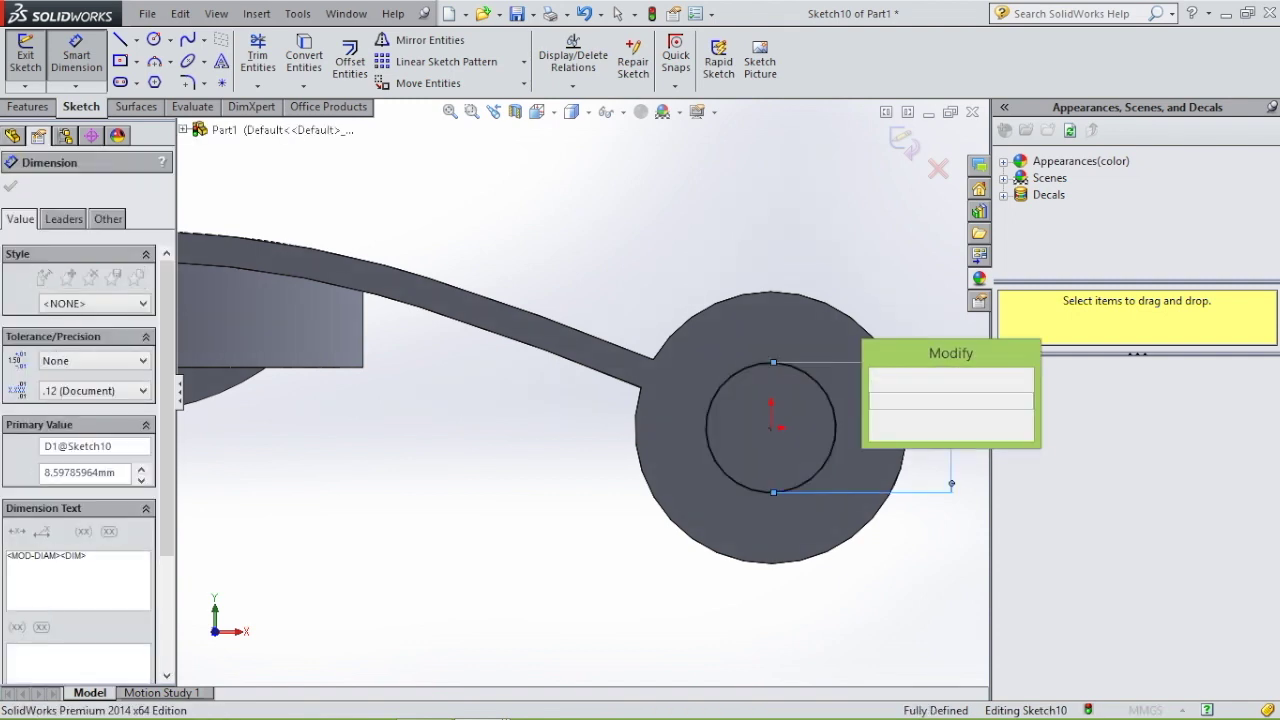
{"action": "type", "text": "6"}
{"action": "key", "text": "Return"}
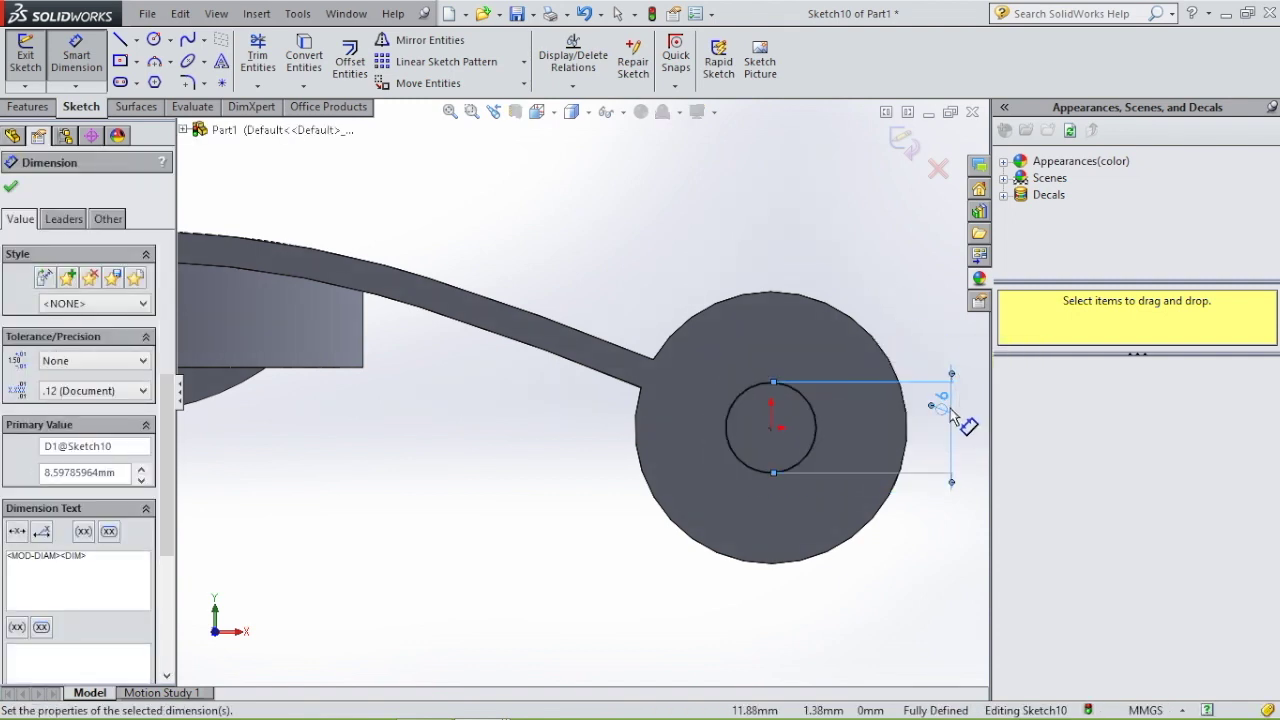
Extrude the 6 mm circle outward from the disc face as a blind, merged boss with a depth of 2 mm.
{"action": "middle_click_drag", "start_coordinate": [622, 250], "coordinate": [538, 306]}
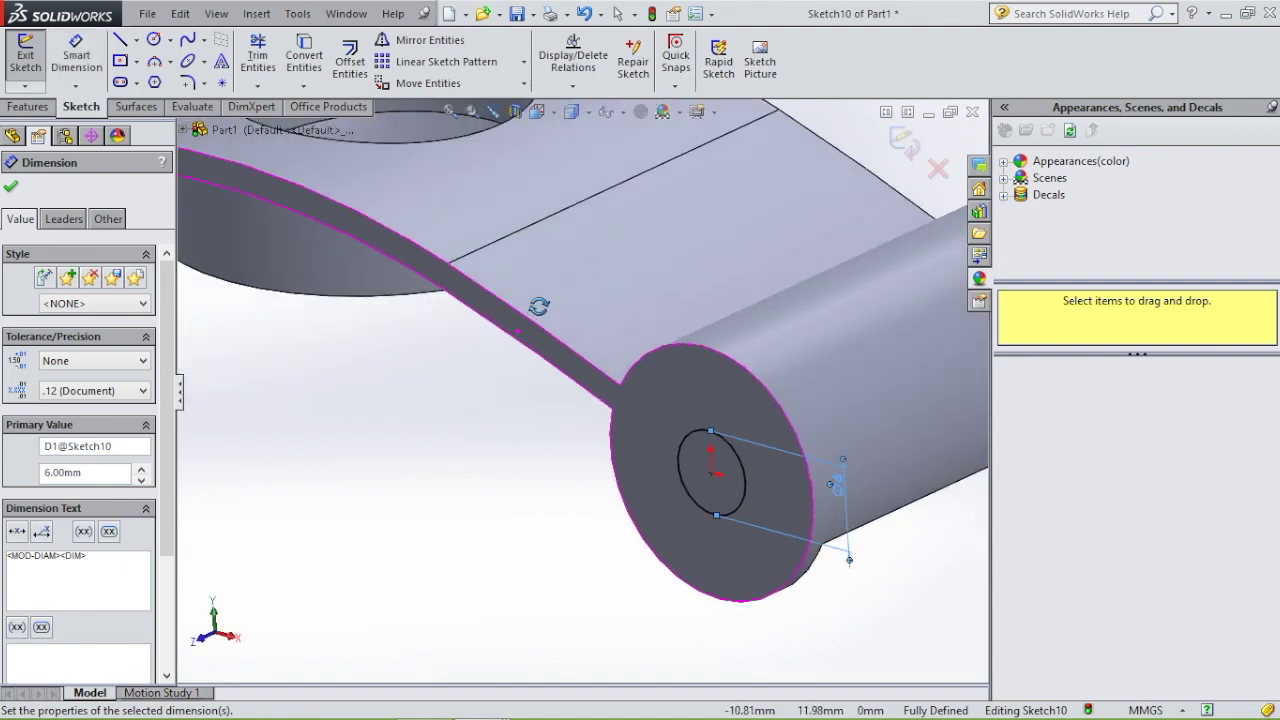
{"action": "scroll", "coordinate": [538, 306], "scroll_direction": "up", "scroll_amount": 5}
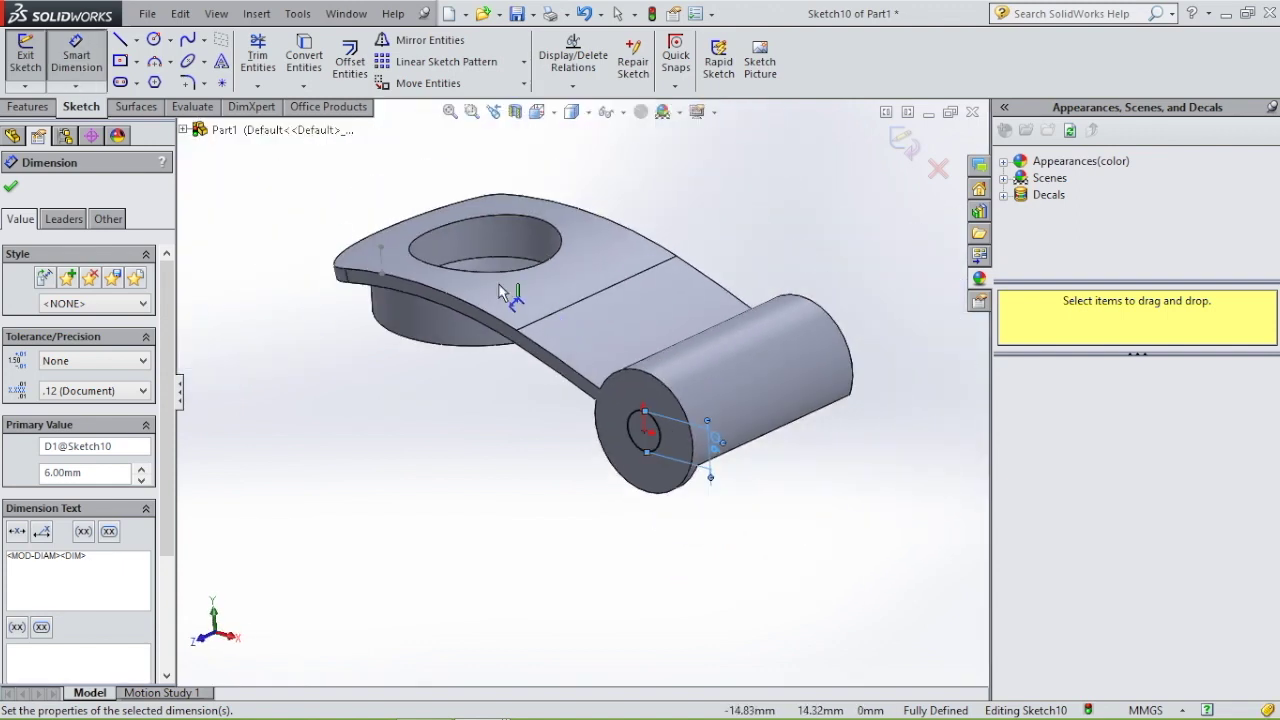
{"action": "left_click", "coordinate": [24, 107]}
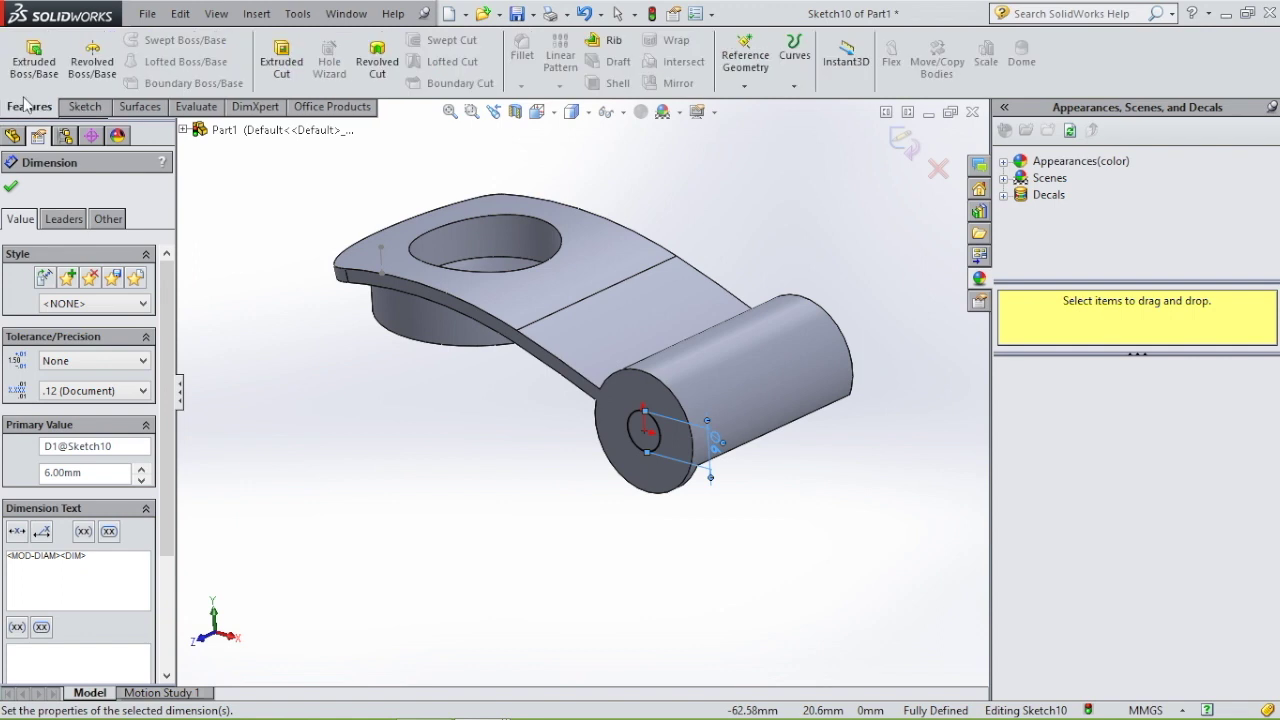
{"action": "left_click", "coordinate": [34, 58]}
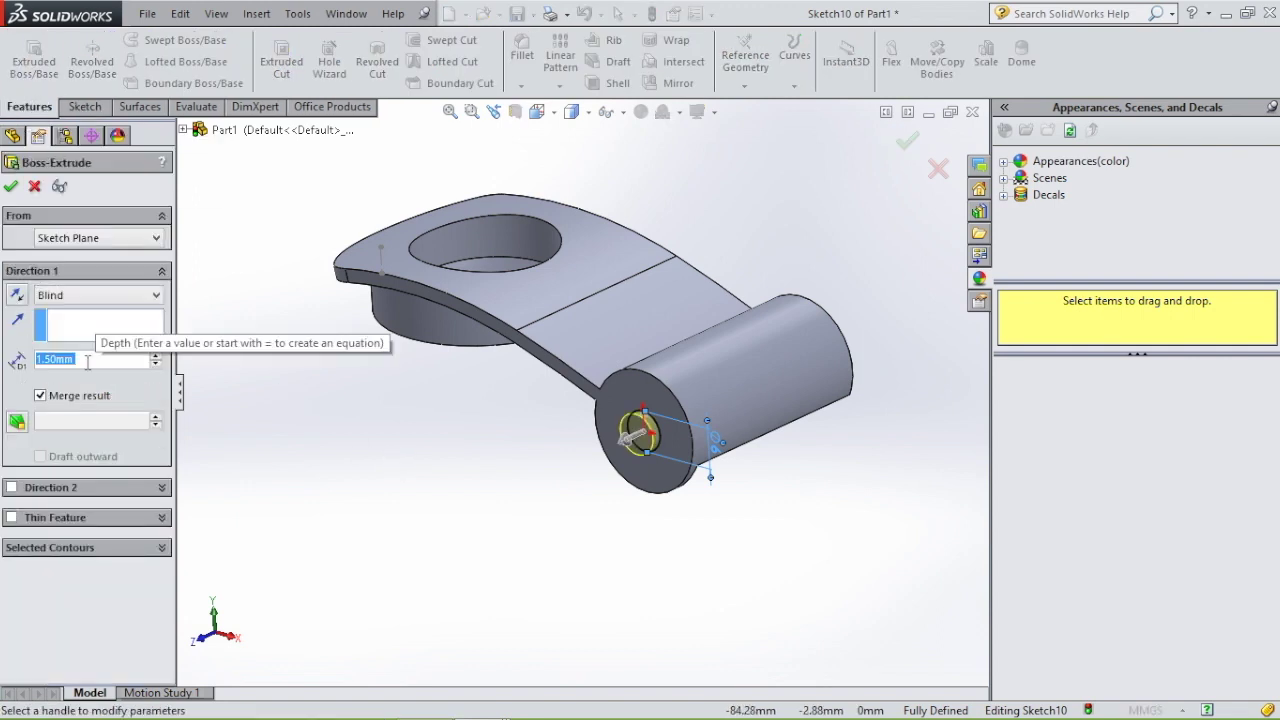
{"action": "type", "text": "2"}
{"action": "key", "text": "Return"}
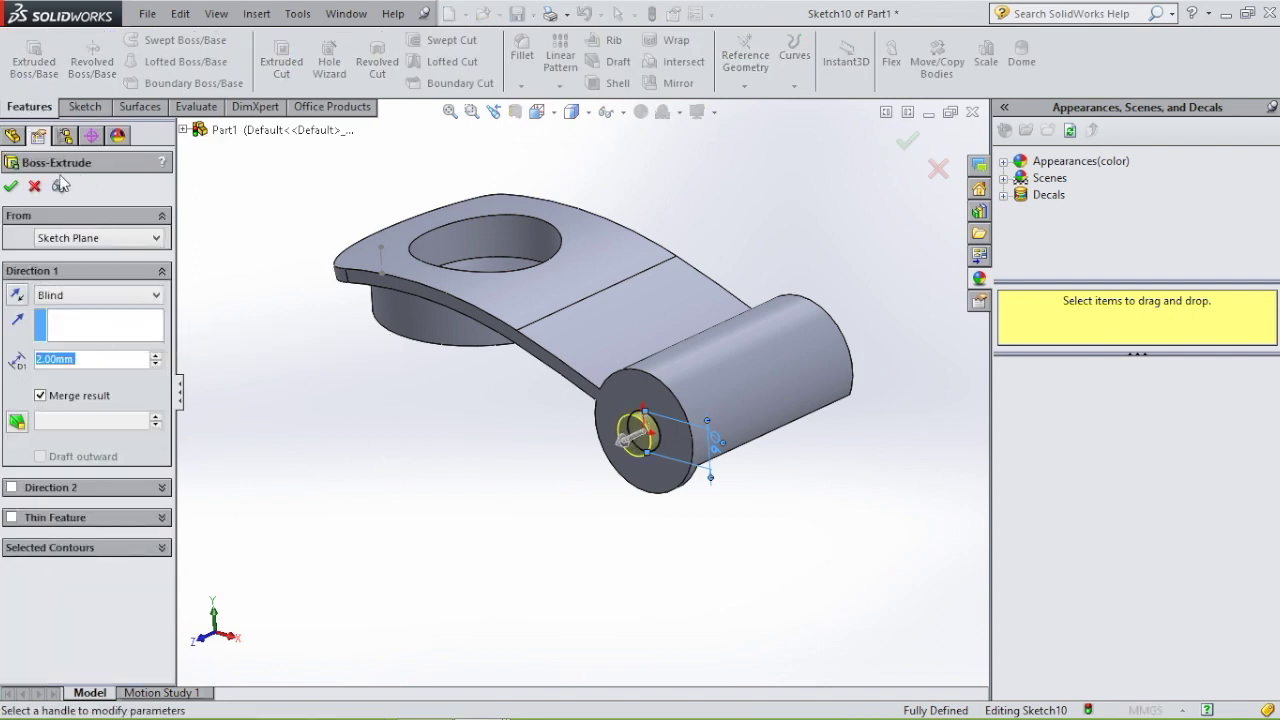
{"action": "left_click", "coordinate": [11, 187]}
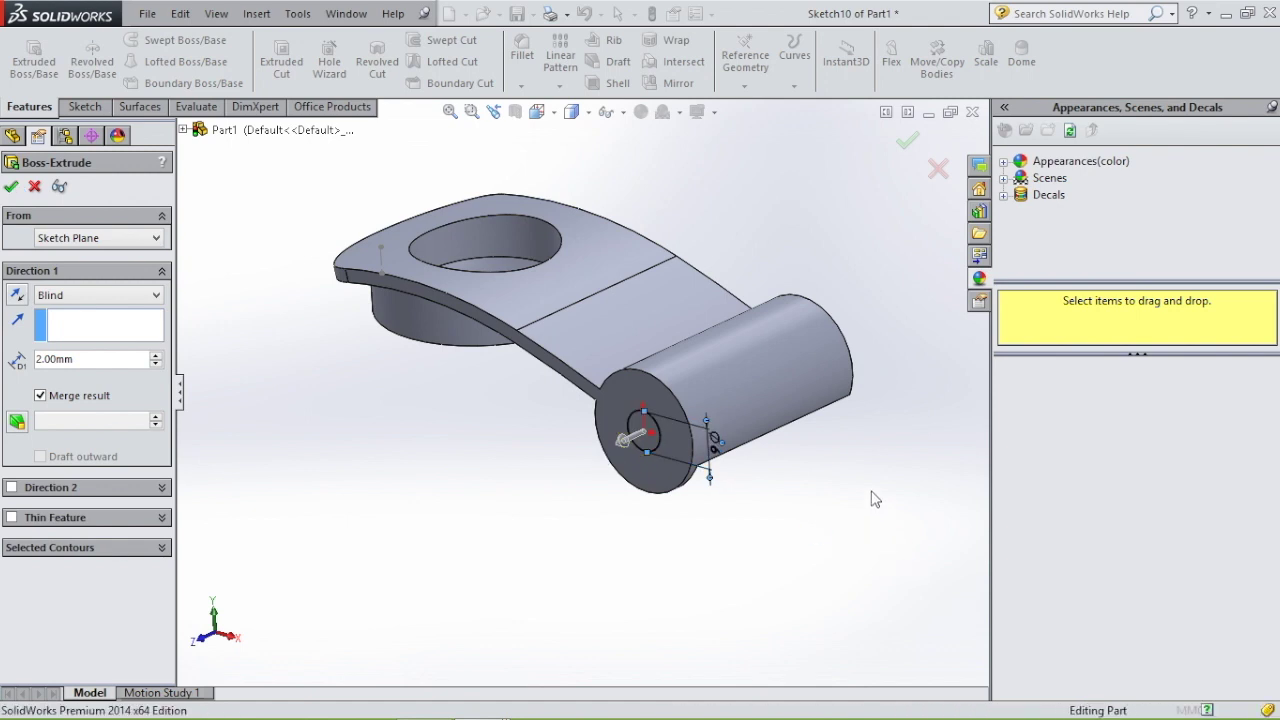
Mirror the closing disc and the pin extrusion (Boss-Extrude4 and Boss-Extrude5) about the Front Plane.
{"action": "middle_click_drag", "start_coordinate": [870, 487], "coordinate": [746, 530]}
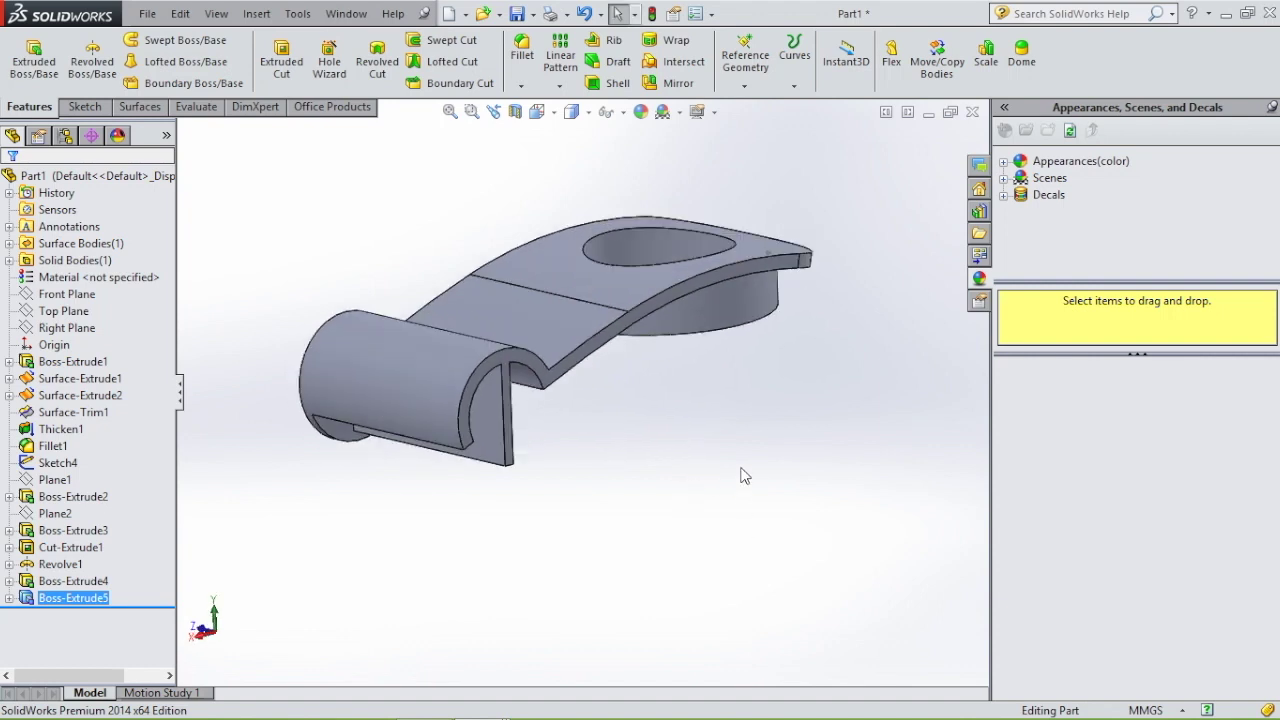
{"action": "left_click", "coordinate": [678, 83]}
{"action": "middle_click_drag", "start_coordinate": [517, 531], "coordinate": [680, 526]}
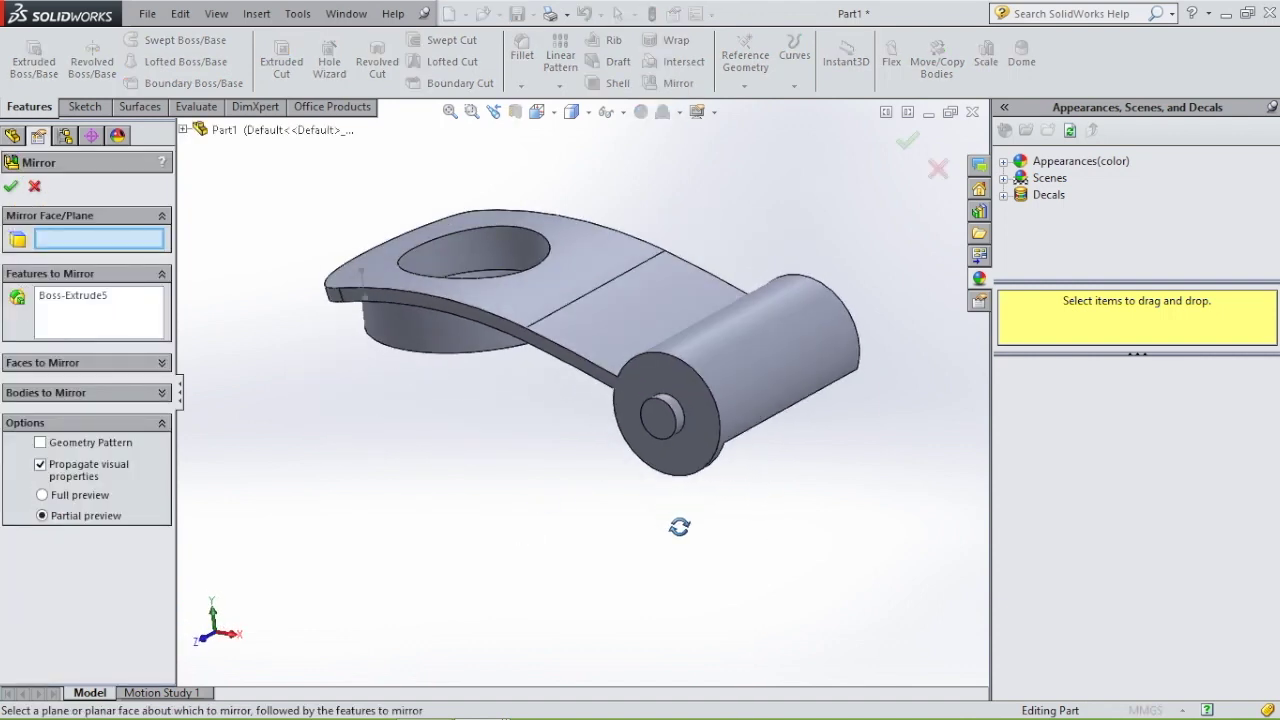
{"action": "right_click", "coordinate": [92, 338]}
{"action": "left_click", "coordinate": [215, 341]}
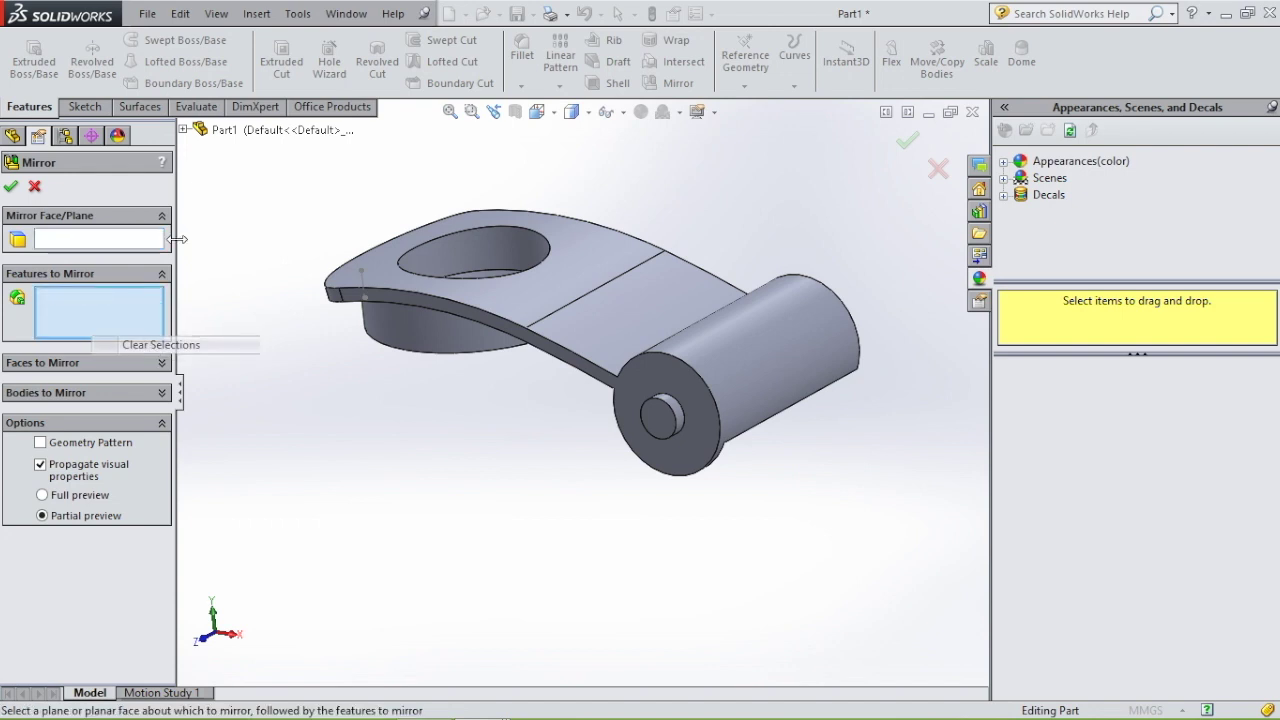
{"action": "left_click", "coordinate": [183, 129]}
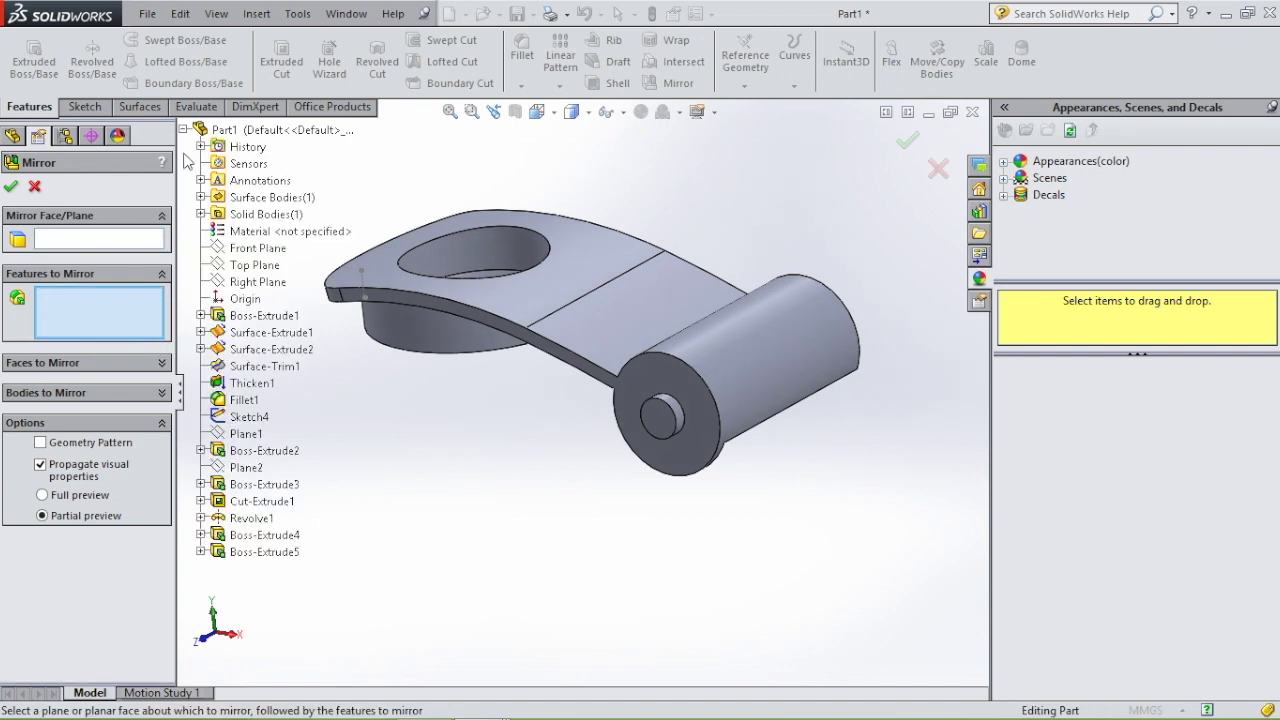
{"action": "left_click", "coordinate": [258, 536]}
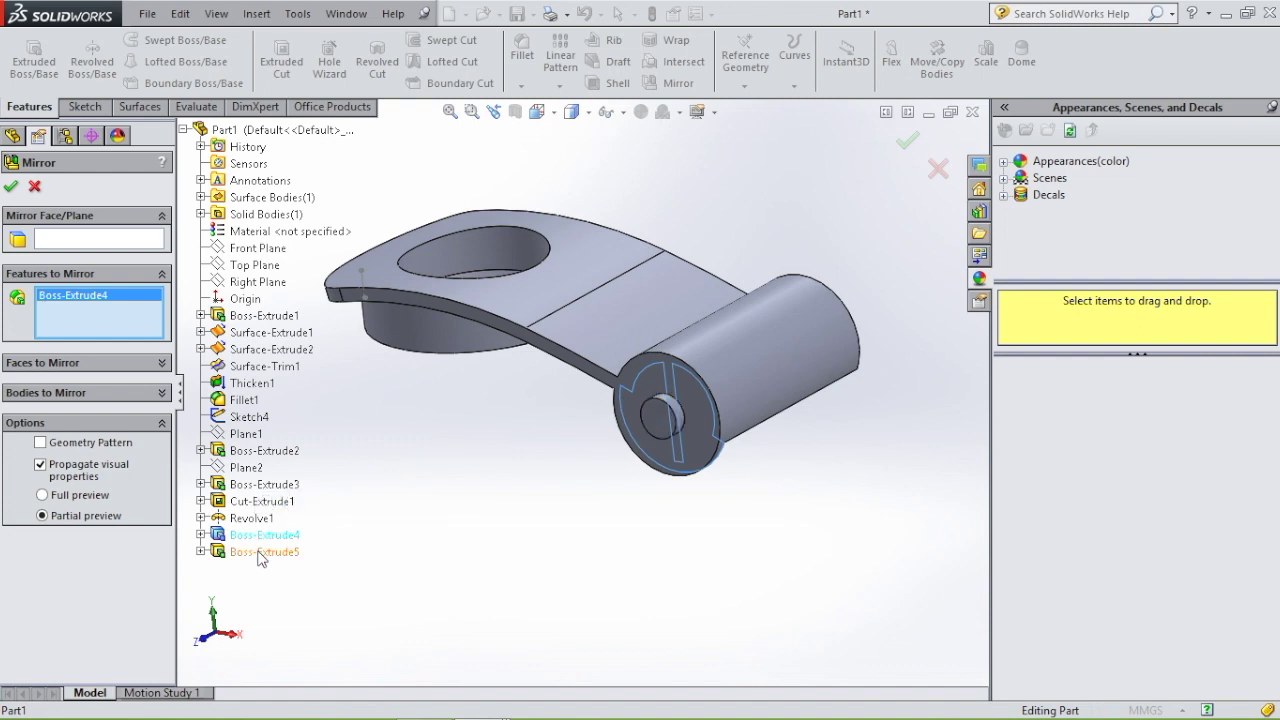
{"action": "left_click", "coordinate": [258, 552]}
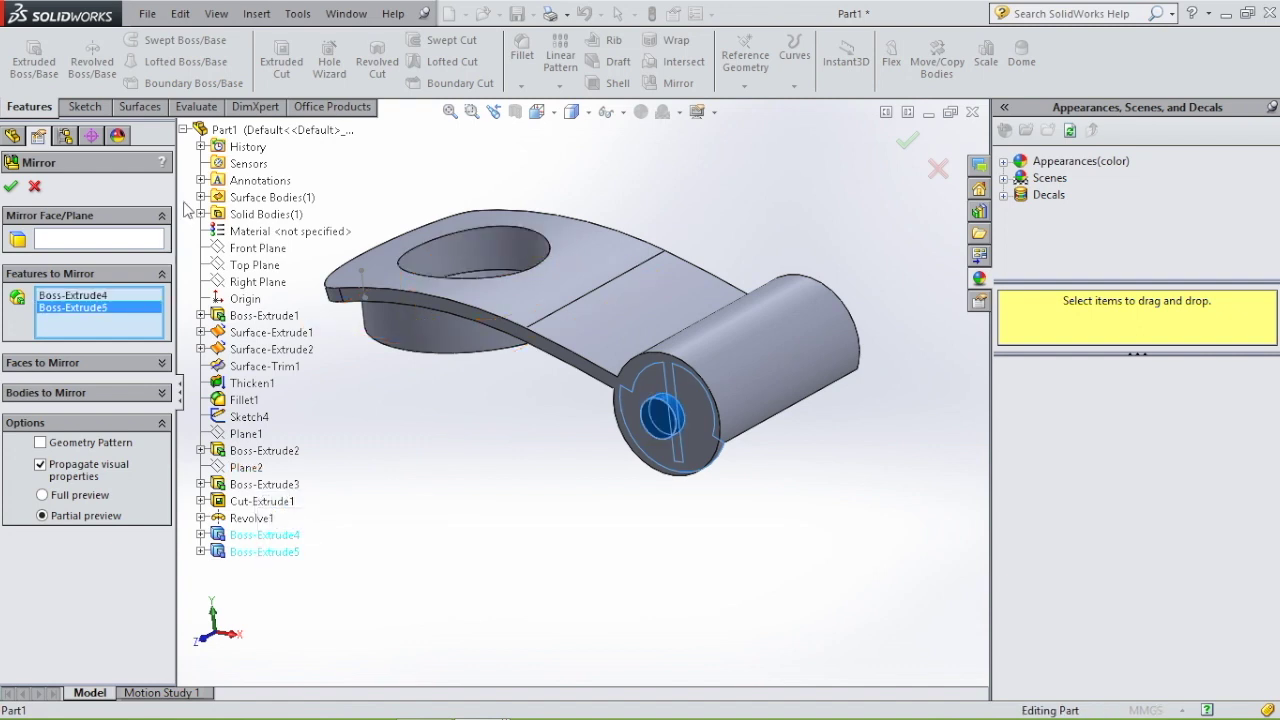
{"action": "left_click", "coordinate": [115, 242]}
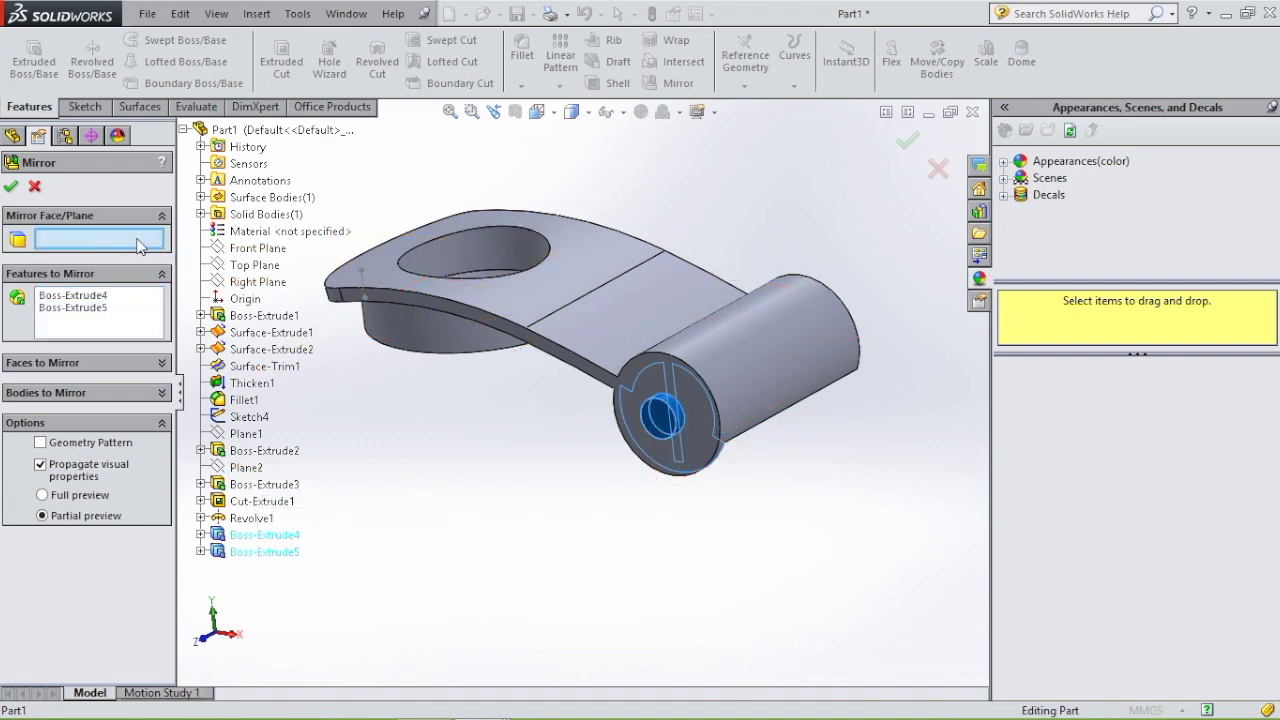
{"action": "left_click", "coordinate": [264, 249]}
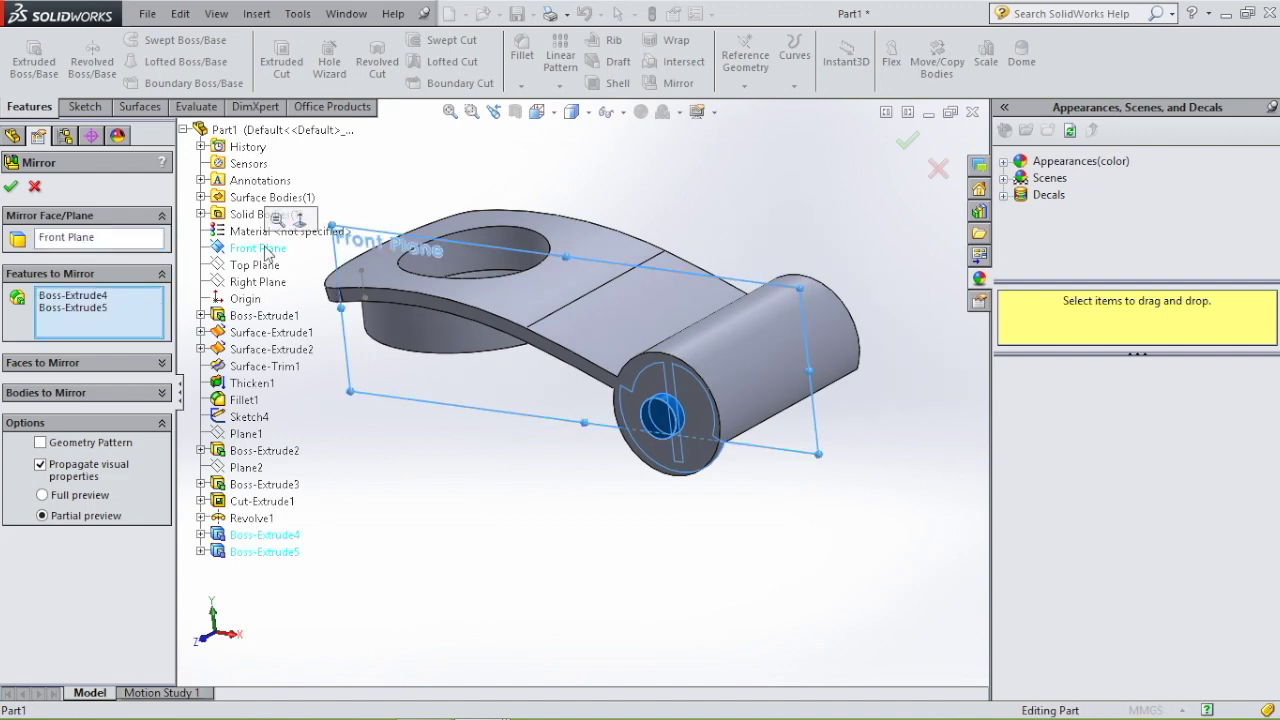
{"action": "left_click", "coordinate": [10, 186]}
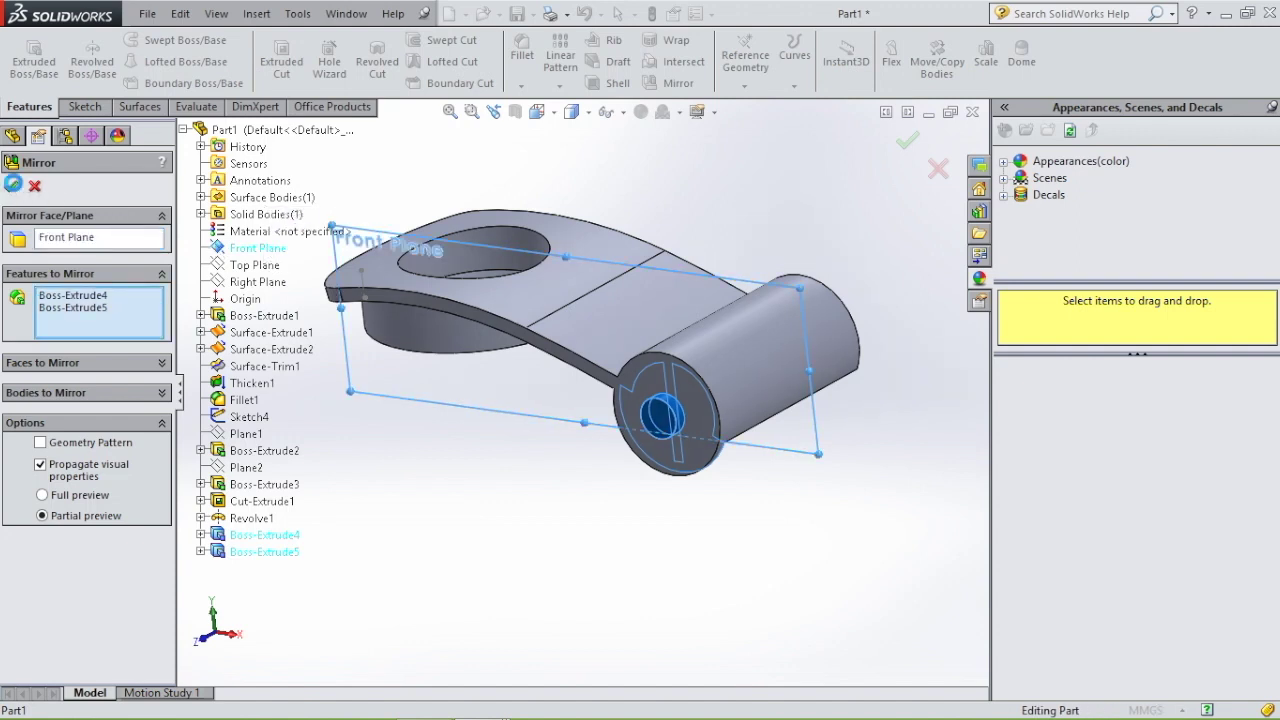
Apply the blue medium gloss plastic appearance to the entire part.
{"action": "middle_click_drag", "start_coordinate": [790, 525], "coordinate": [870, 495]}
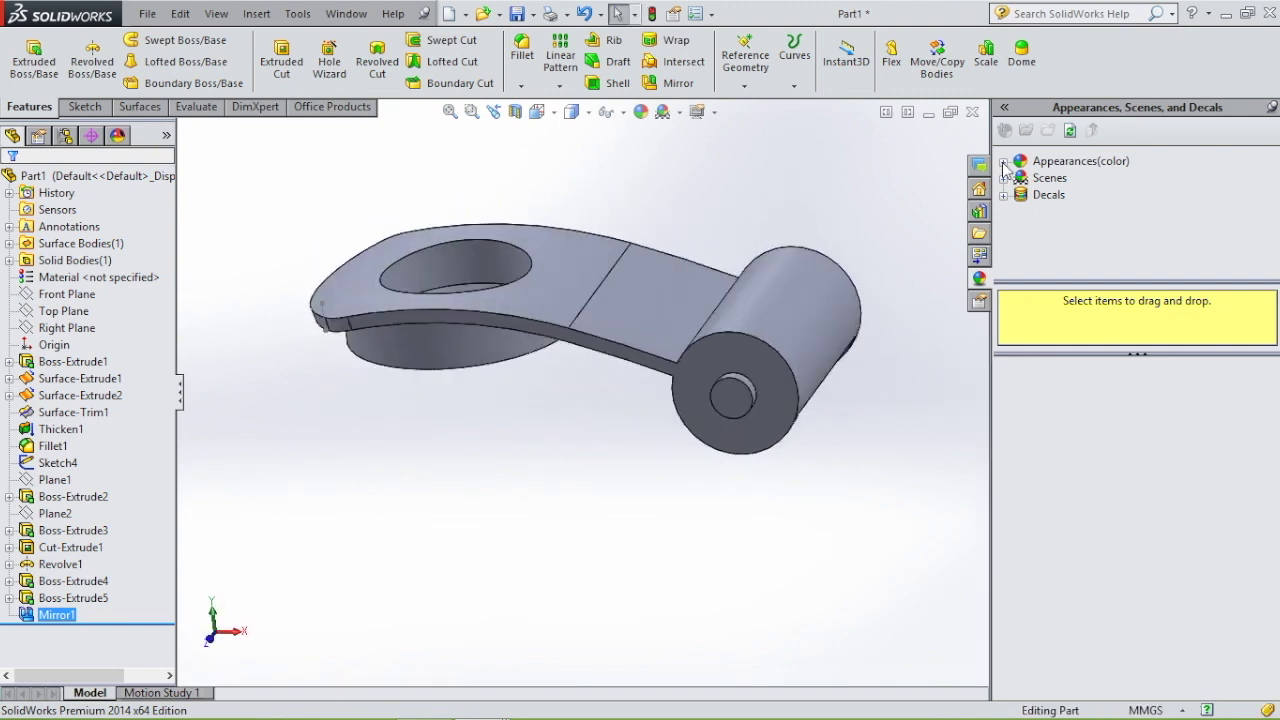
{"action": "double_click", "coordinate": [1040, 162]}
{"action": "double_click", "coordinate": [1066, 180]}
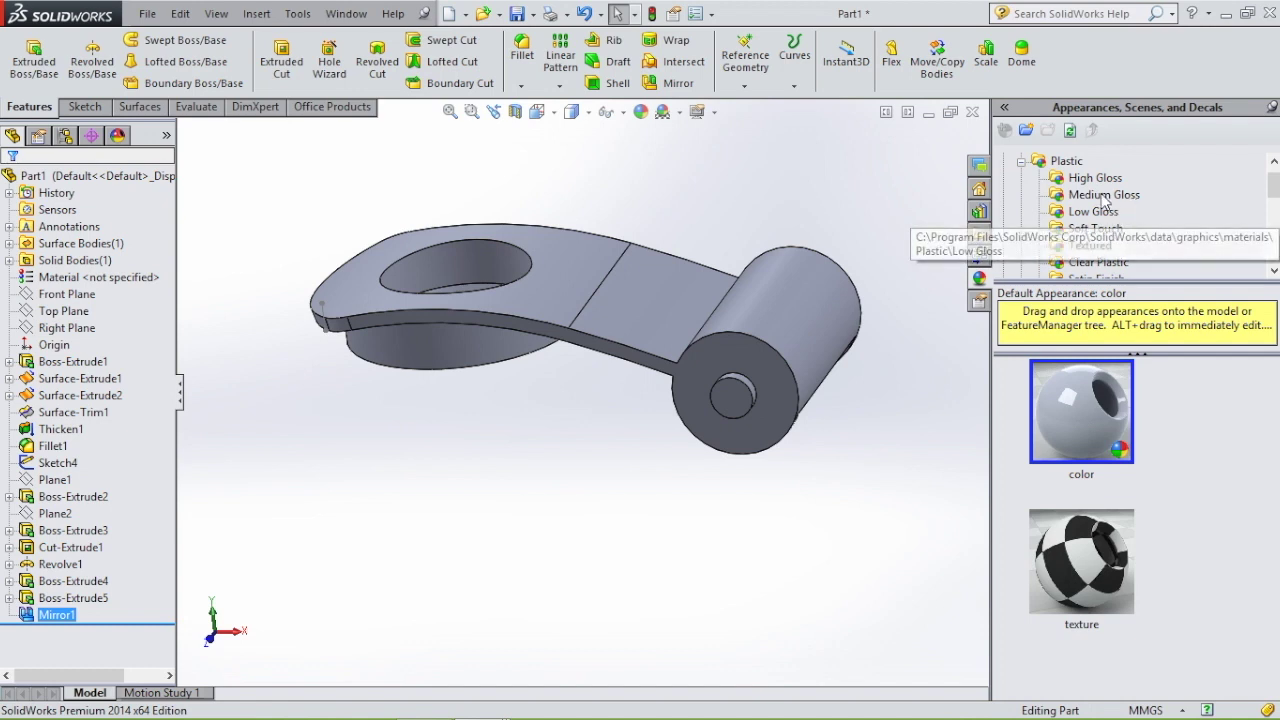
{"action": "left_click", "coordinate": [1104, 196]}
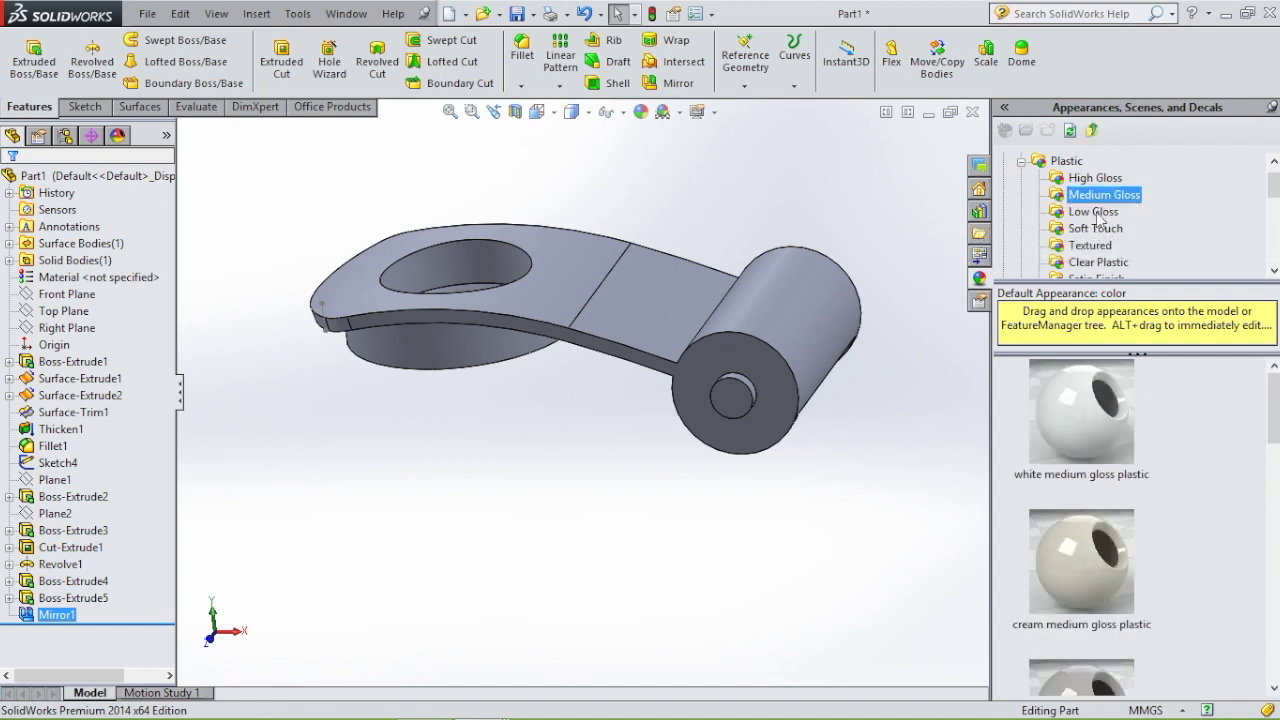
{"action": "left_click_drag", "start_coordinate": [1274, 408], "coordinate": [1270, 585]}
{"action": "left_click_drag", "start_coordinate": [1090, 440], "coordinate": [645, 300]}
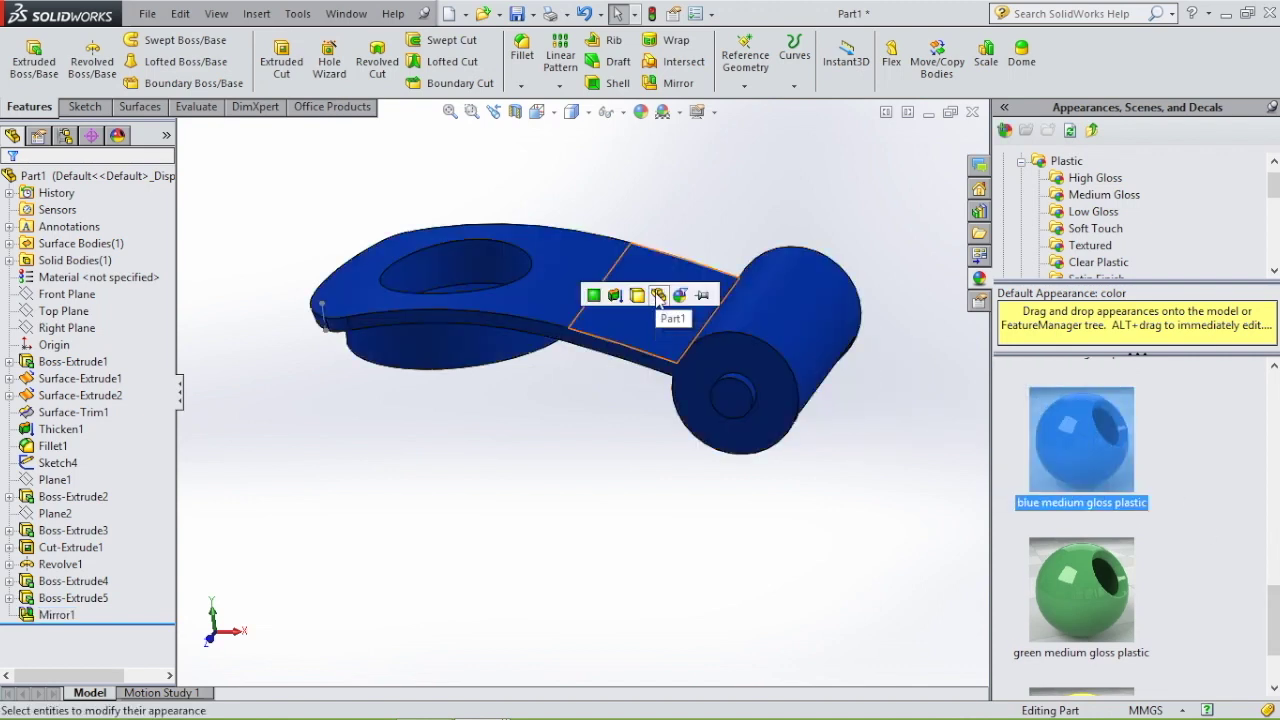
{"action": "left_click", "coordinate": [659, 296]}
Save the part under the file name "flip cap" in the Bureaublad folder.
{"action": "middle_click_drag", "start_coordinate": [666, 463], "coordinate": [743, 385]}
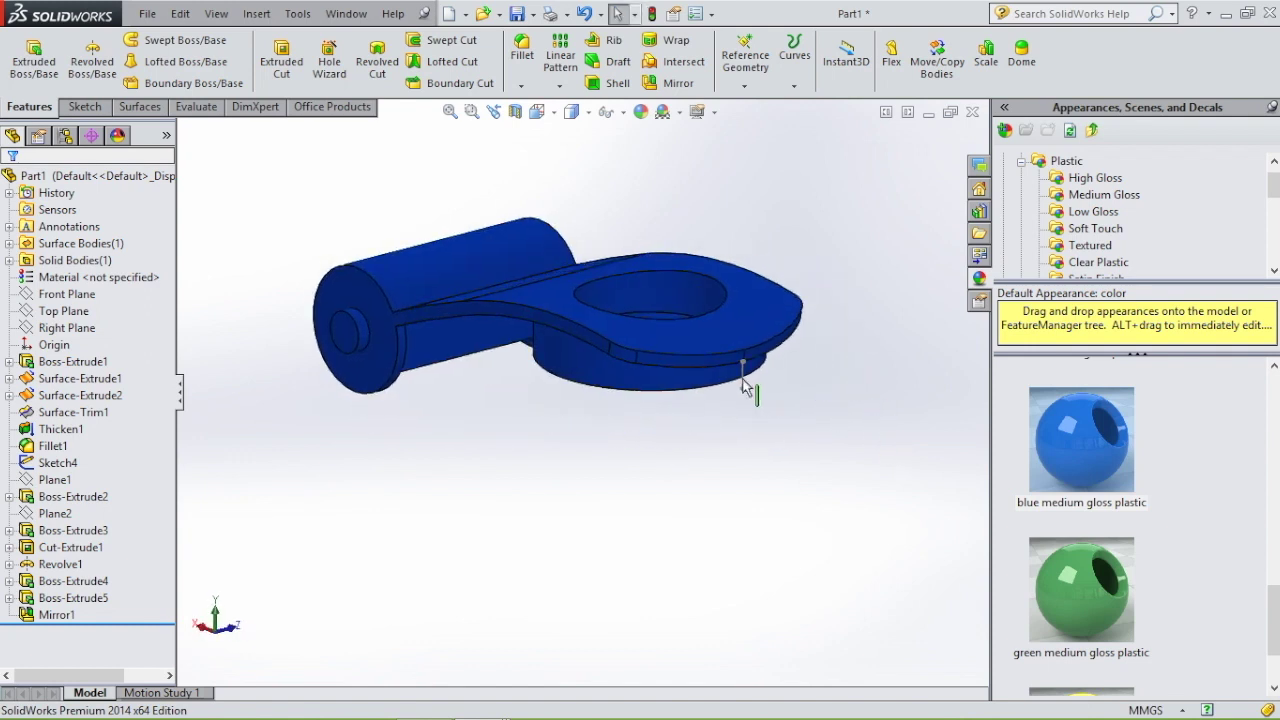
{"action": "left_click", "coordinate": [741, 382]}
{"action": "mouse_move", "coordinate": [840, 427]}
{"action": "middle_mouse_down"}
{"action": "mouse_move", "coordinate": [774, 390]}
{"action": "mouse_move", "coordinate": [700, 491]}
{"action": "middle_mouse_up"}
{"action": "left_click", "coordinate": [532, 14]}
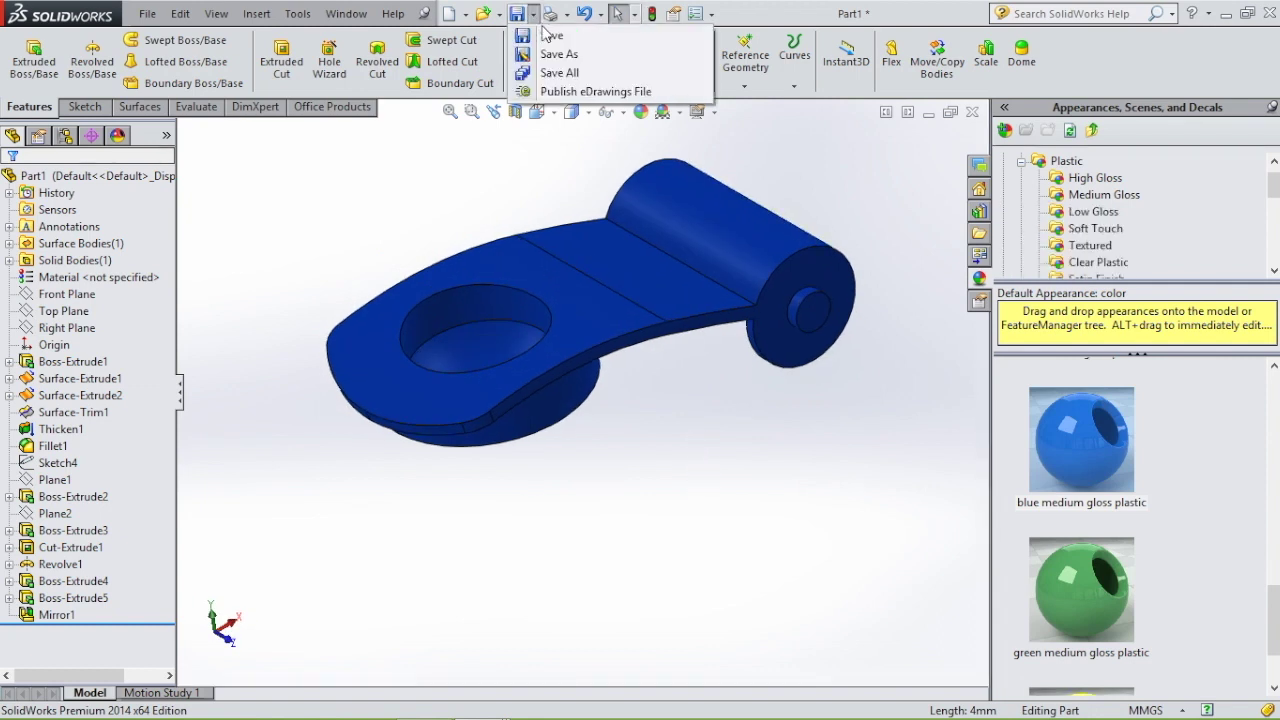
{"action": "left_click", "coordinate": [555, 54]}
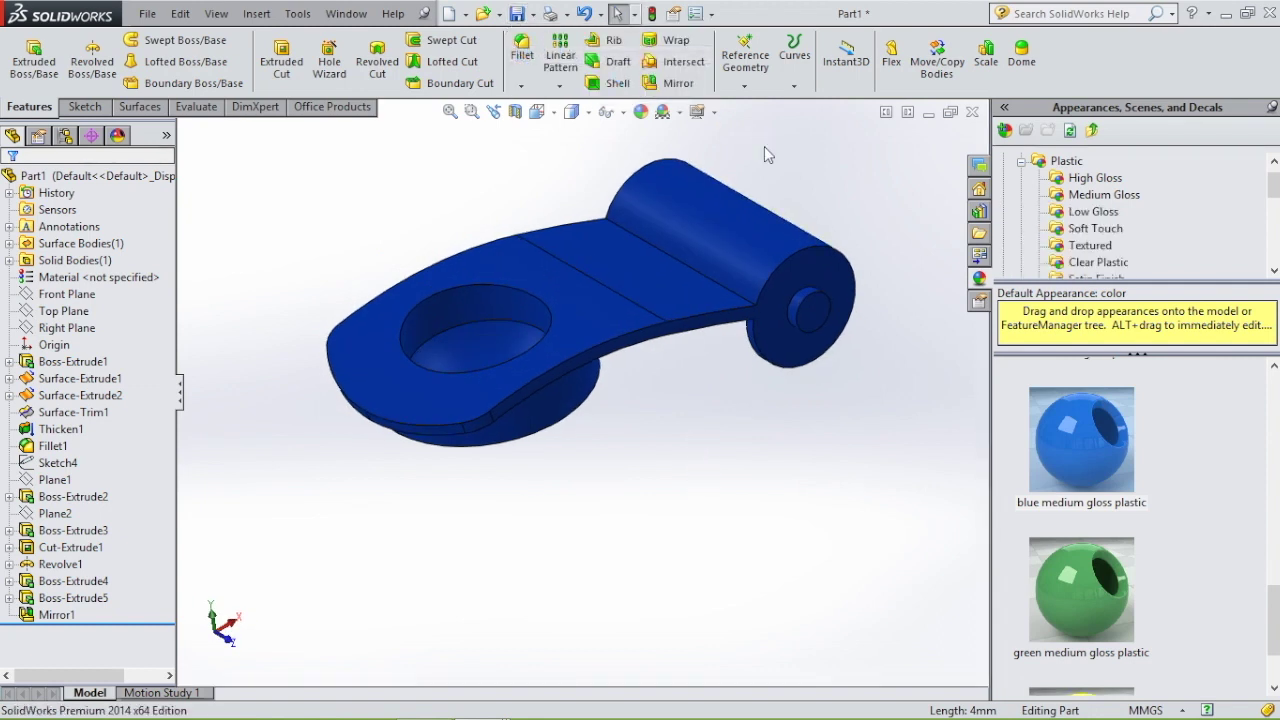
{"action": "type", "text": "flip cap"}
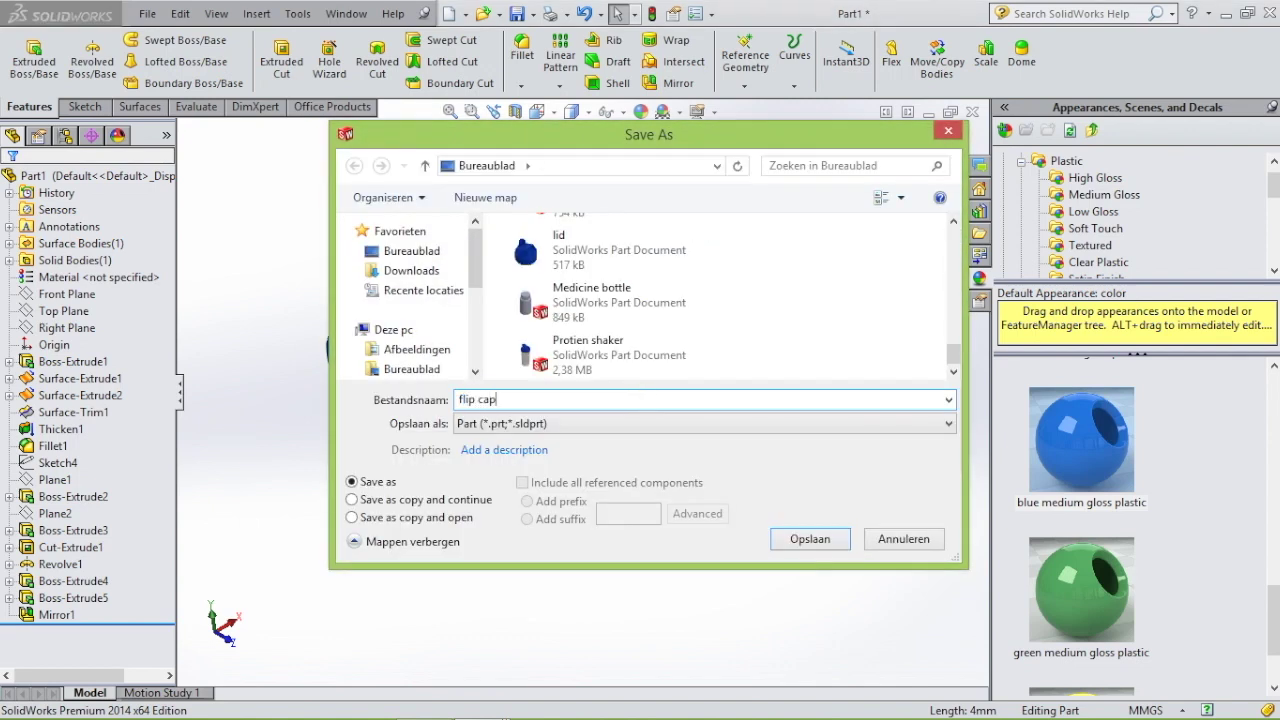
{"action": "left_click", "coordinate": [806, 539]}
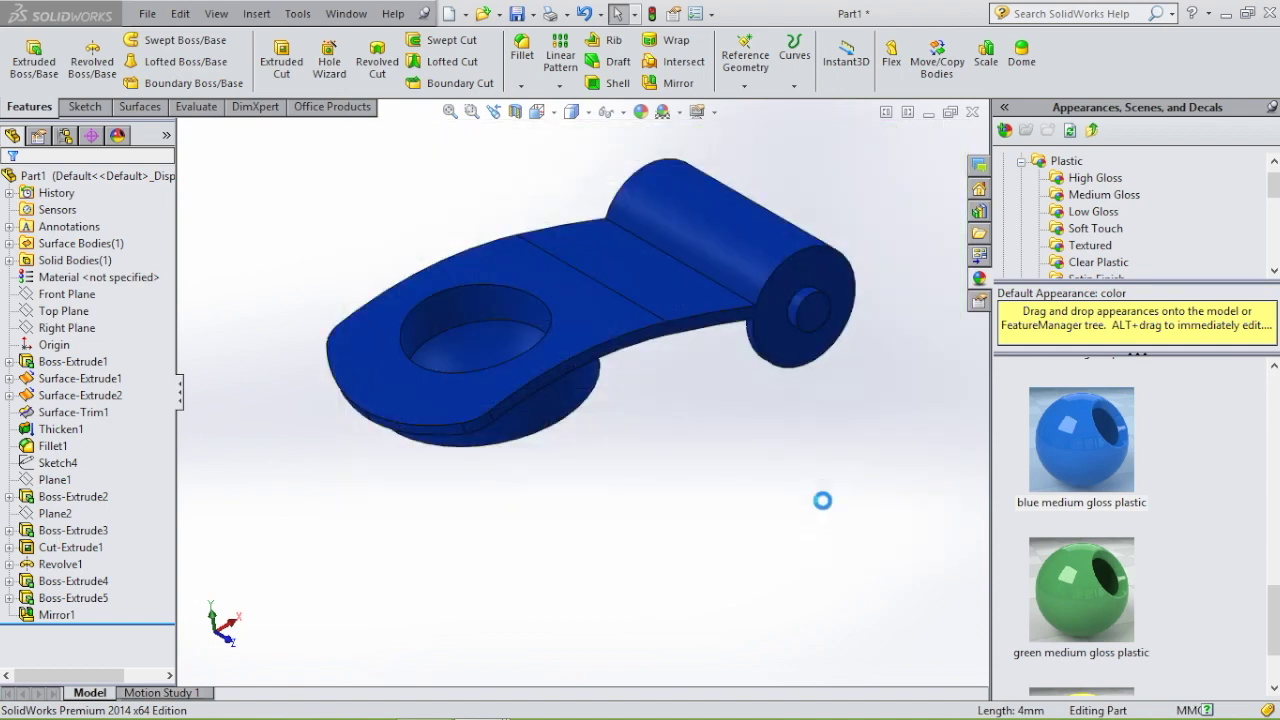
Minimize the finished part's window, create a new part document and open a sketch on its Top Plane.
{"action": "left_click", "coordinate": [929, 111]}
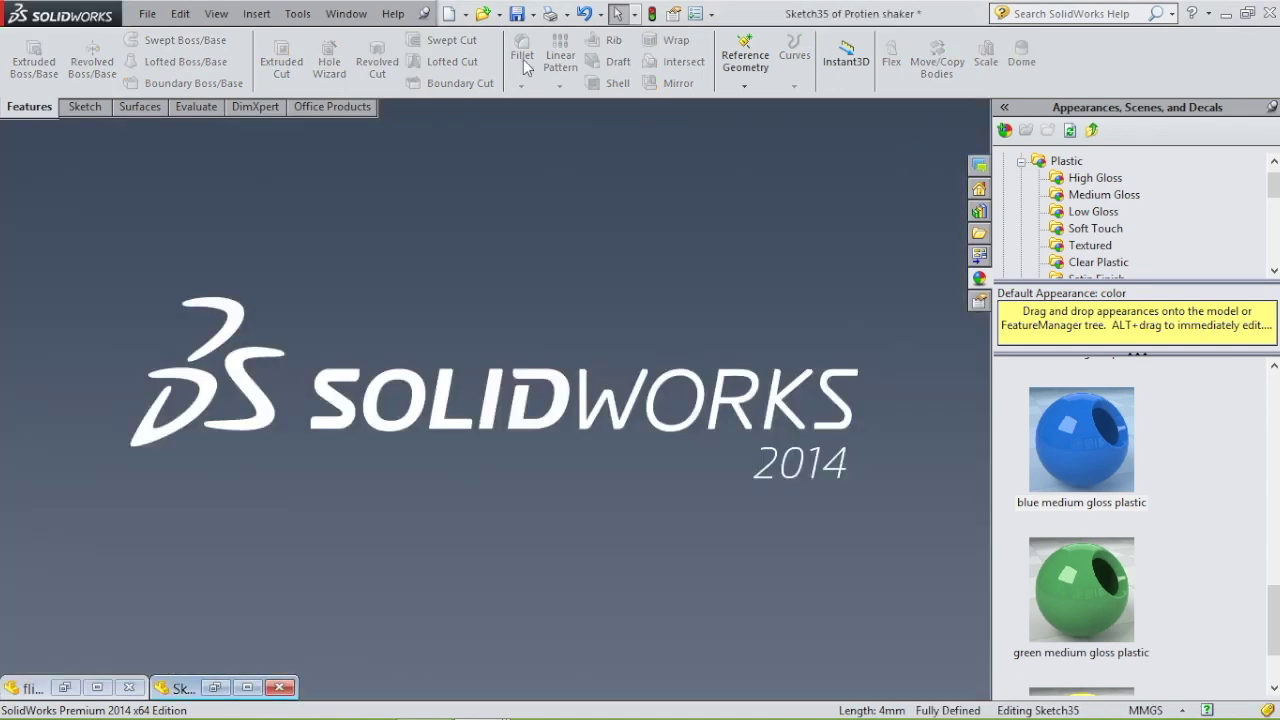
{"action": "left_click", "coordinate": [449, 14]}
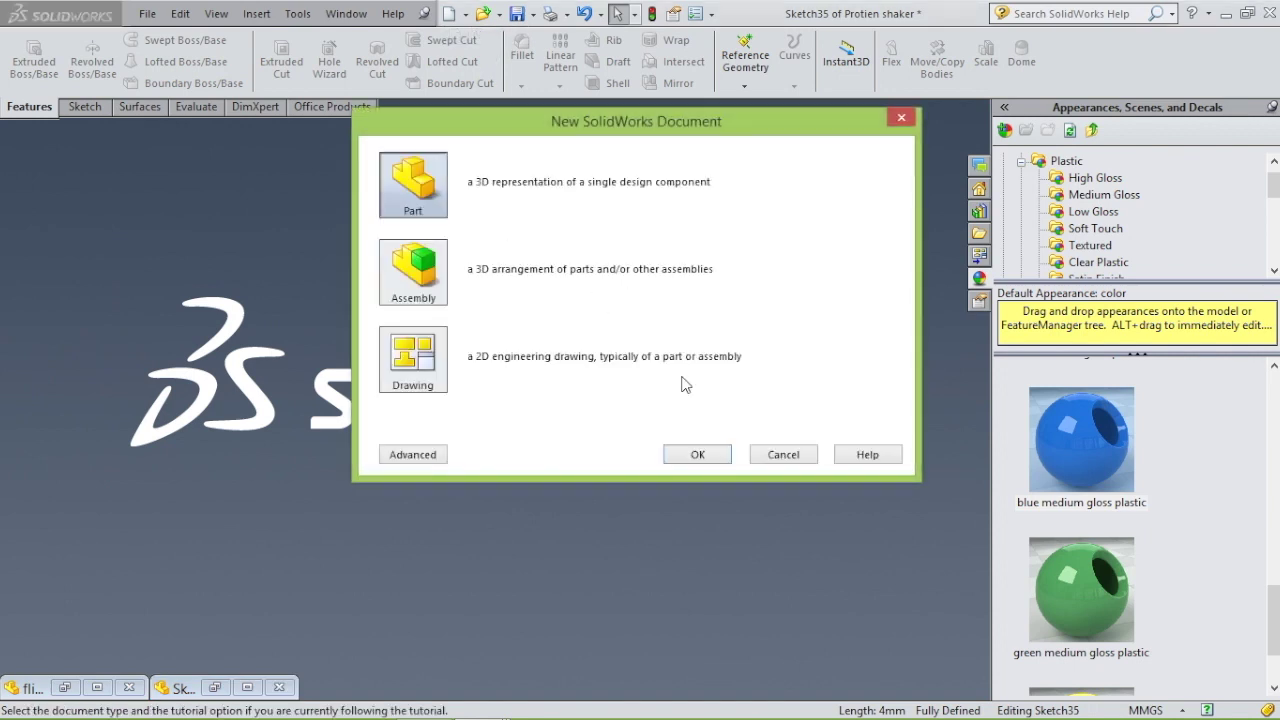
{"action": "left_click", "coordinate": [713, 452]}
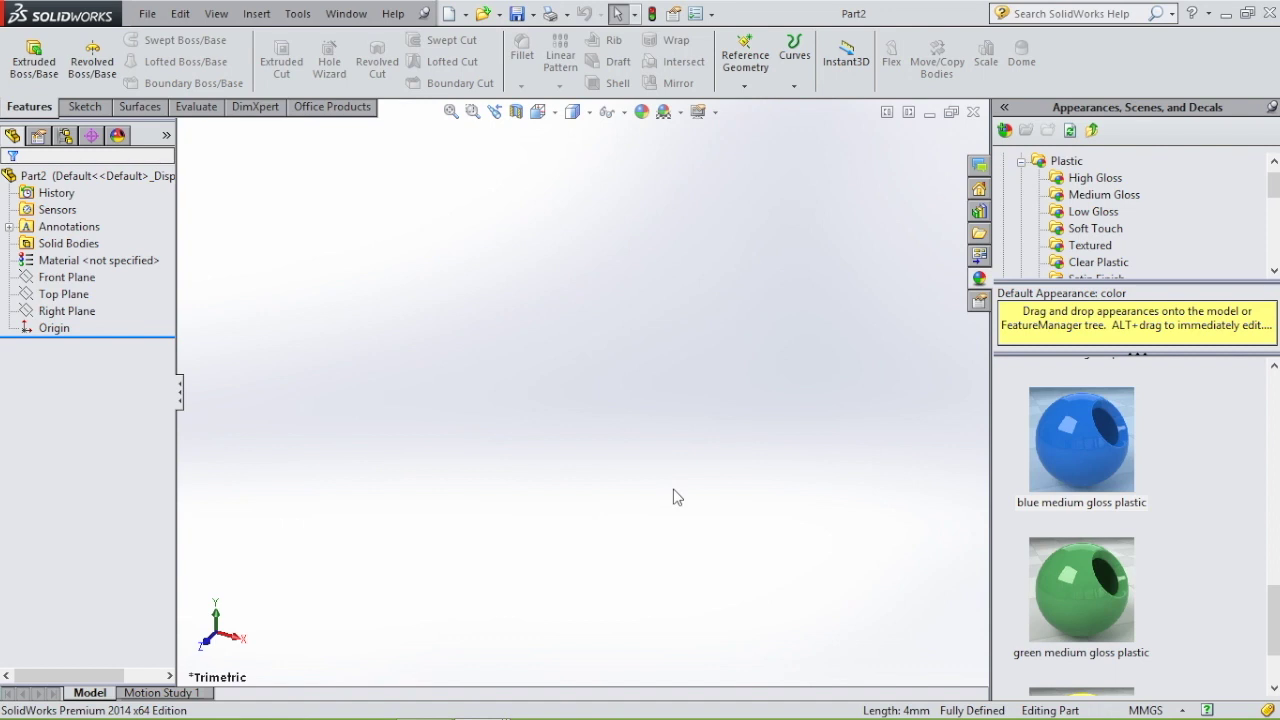
{"action": "left_click", "coordinate": [64, 294]}
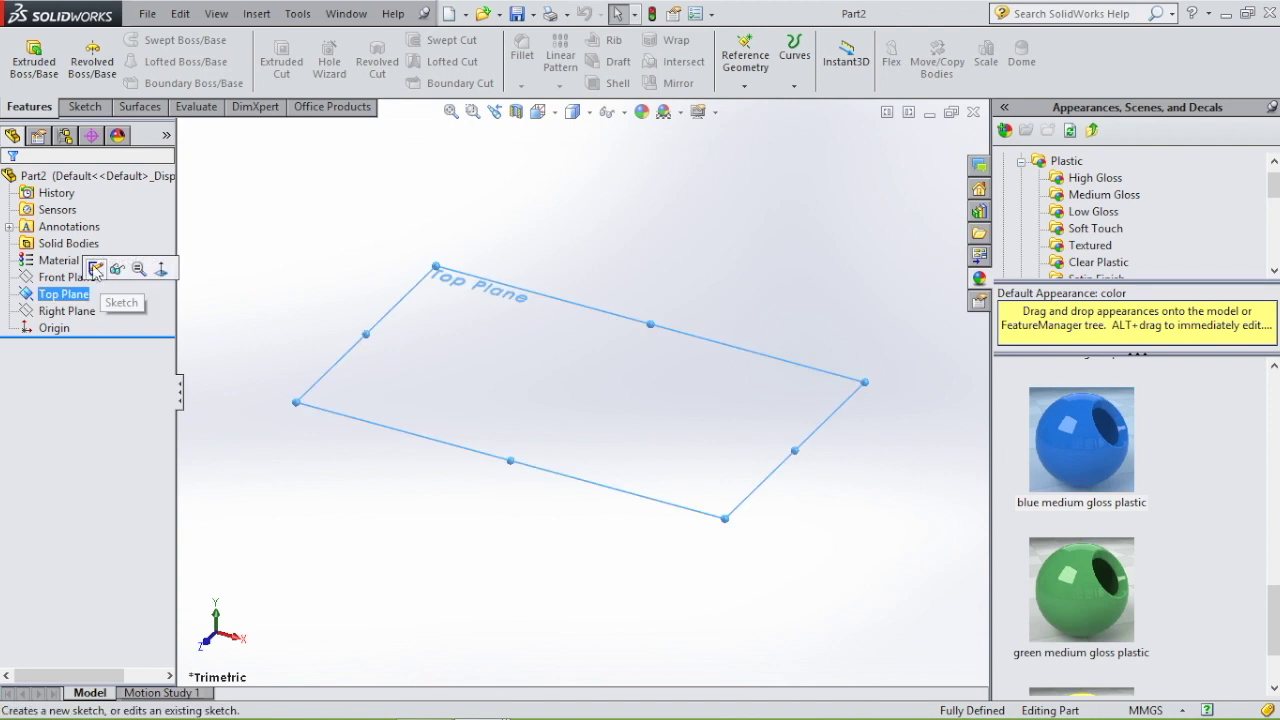
{"action": "left_click", "coordinate": [94, 268]}
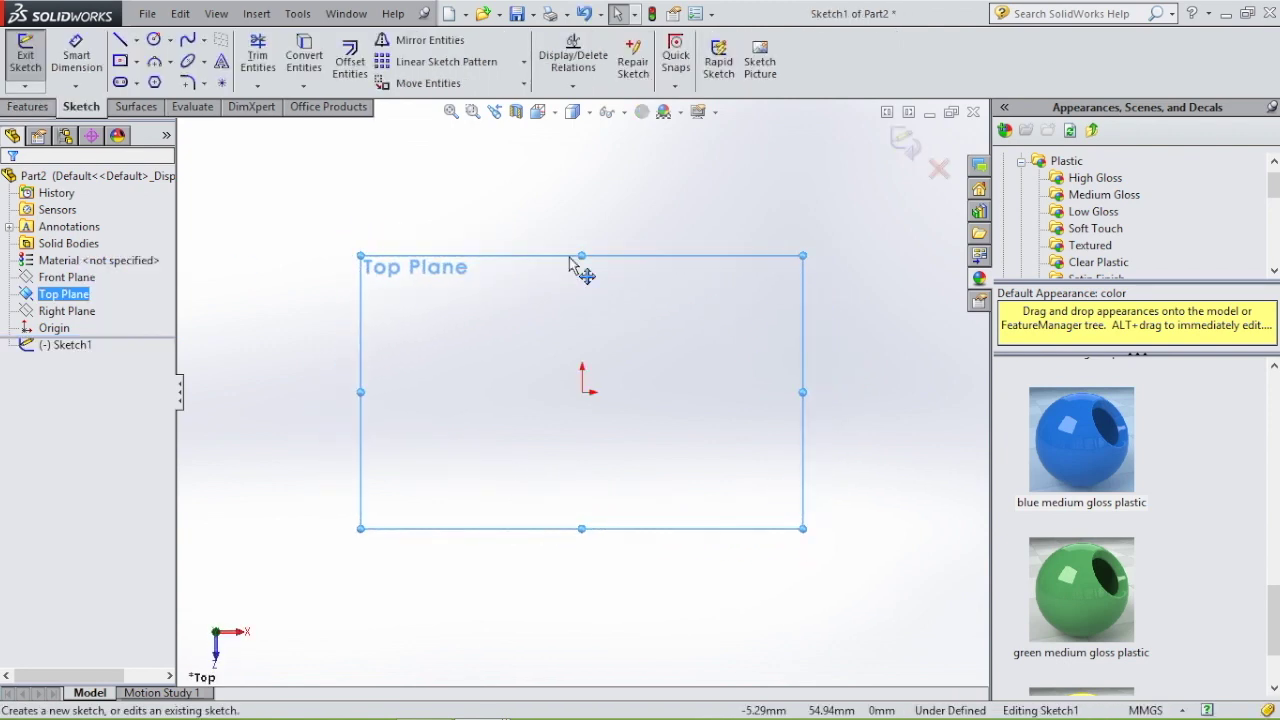
Draw a circle centered on the origin in the Top Plane sketch.
{"action": "left_click", "coordinate": [153, 39]}
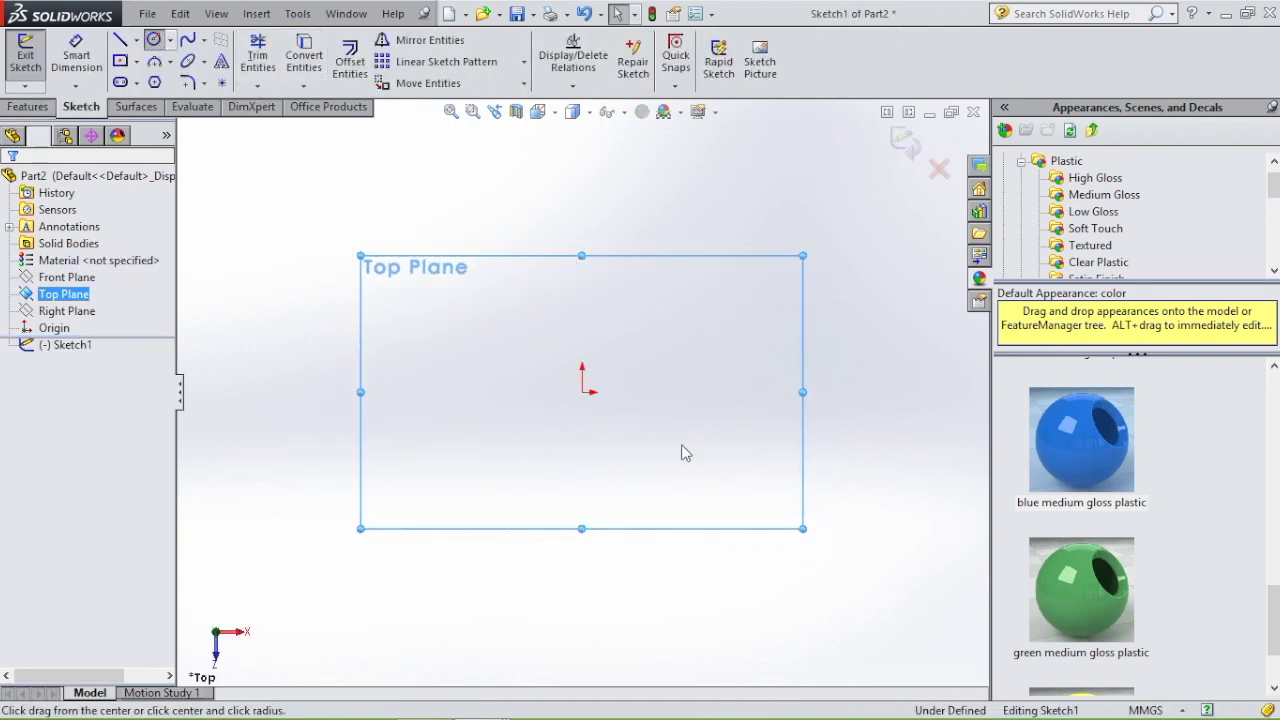
{"action": "mouse_move", "coordinate": [583, 393]}
{"action": "left_mouse_down"}
{"action": "mouse_move", "coordinate": [703, 449]}
{"action": "mouse_move", "coordinate": [700, 488]}
{"action": "mouse_move", "coordinate": [738, 478]}
{"action": "left_mouse_up"}
{"action": "key", "text": "Escape"}
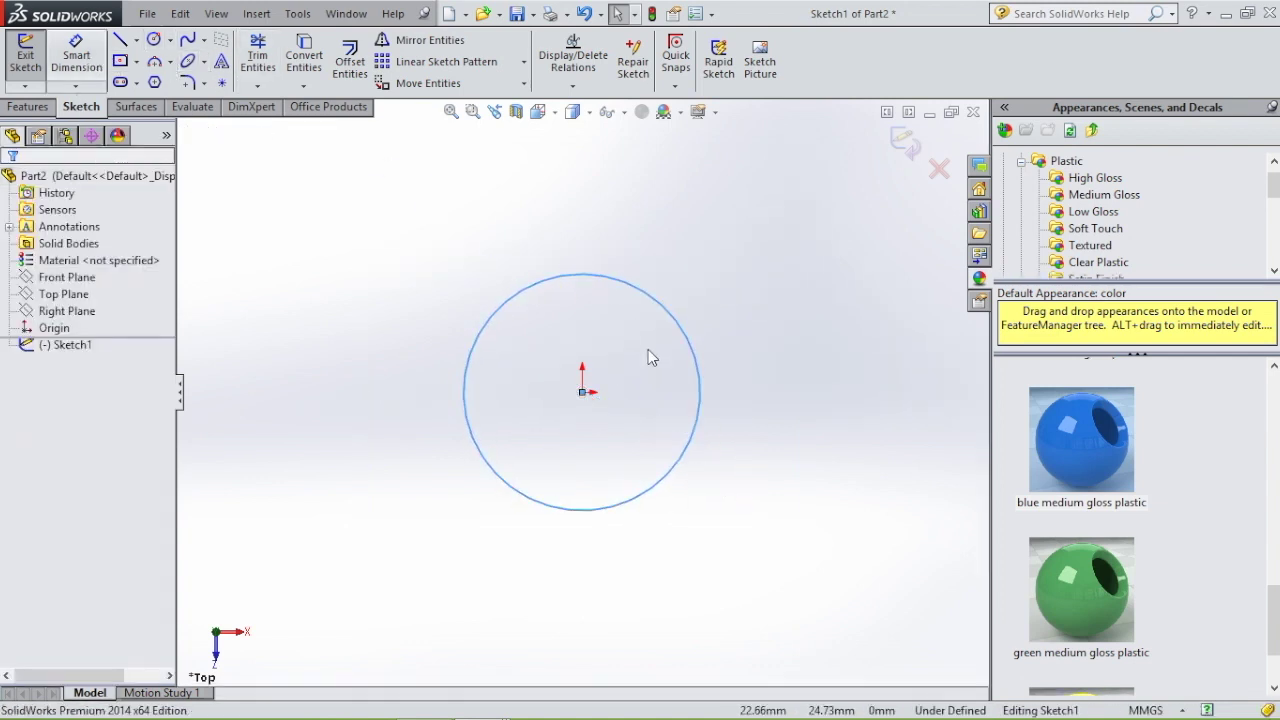
Dimension the circle's diameter and set it to 15 mm.
{"action": "left_click", "coordinate": [76, 55]}
{"action": "left_click", "coordinate": [699, 350]}
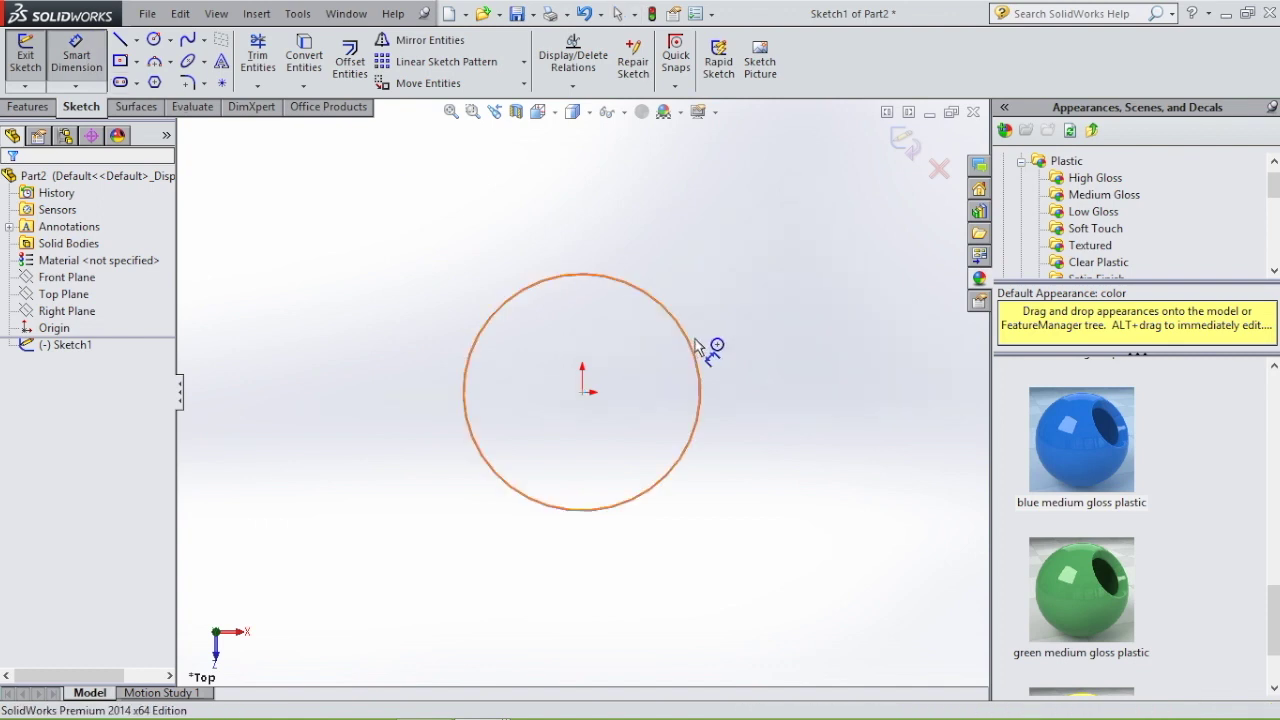
{"action": "left_click", "coordinate": [812, 368]}
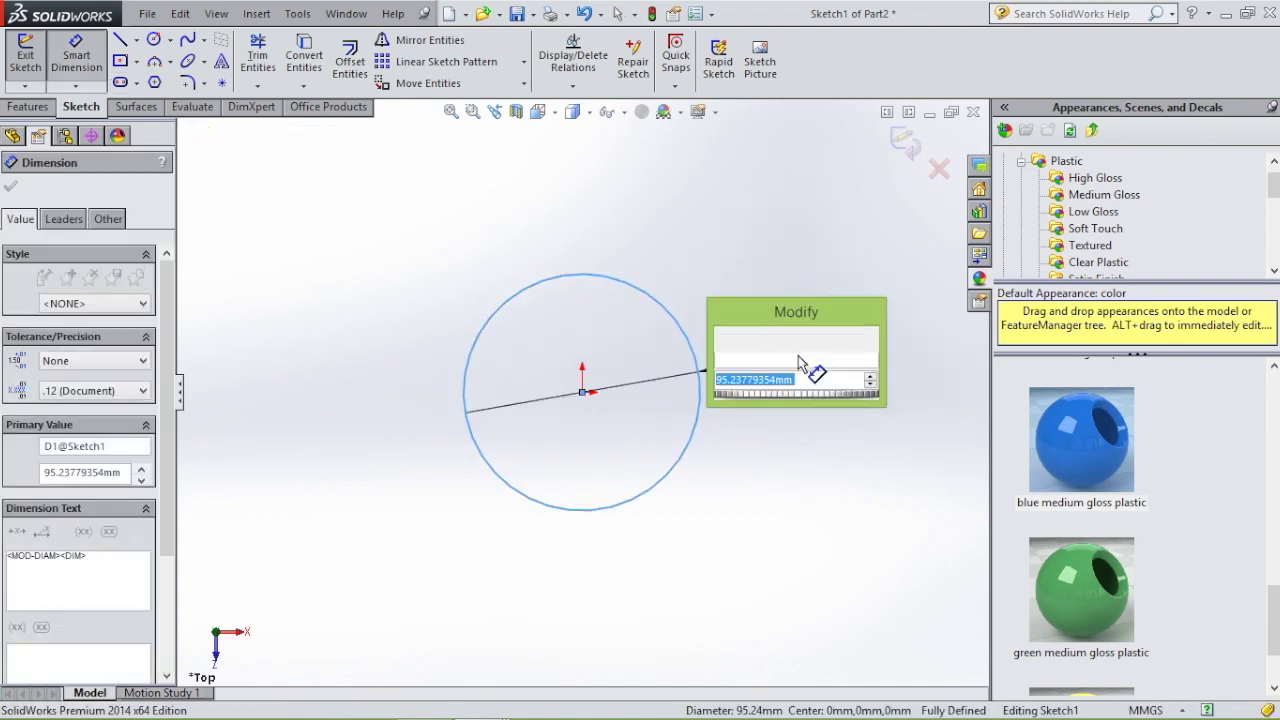
{"action": "type", "text": "15"}
{"action": "key", "text": "Return"}
{"action": "key", "text": "Return"}
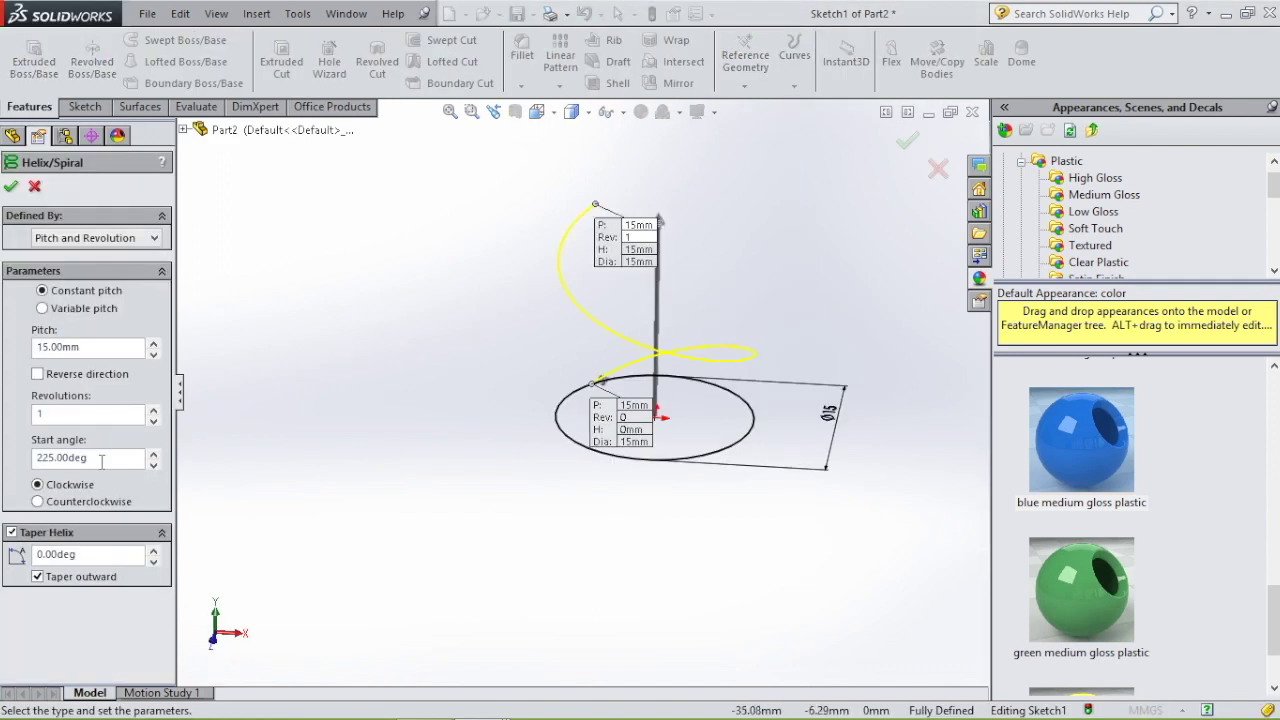
Define the helix on the circle with a 0° start angle, counterclockwise direction and variable pitch.
{"action": "double_click", "coordinate": [81, 457]}
{"action": "type", "text": "0"}
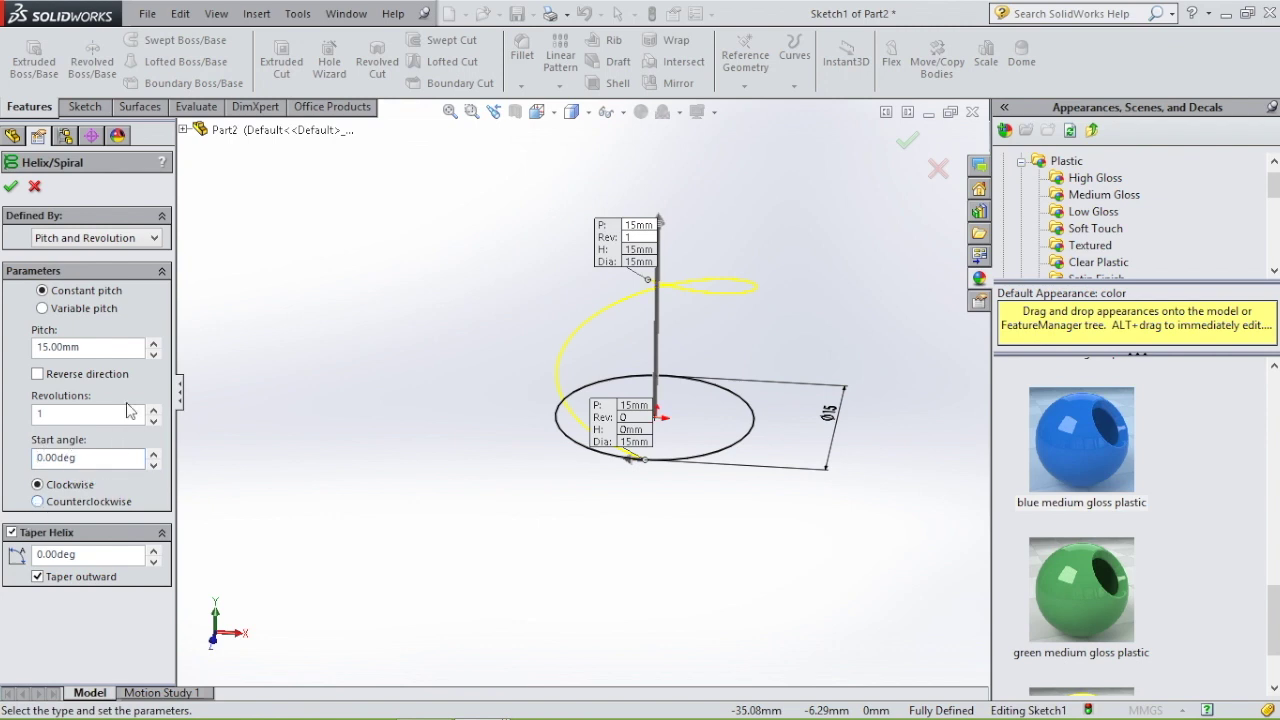
{"action": "key", "text": "Down"}
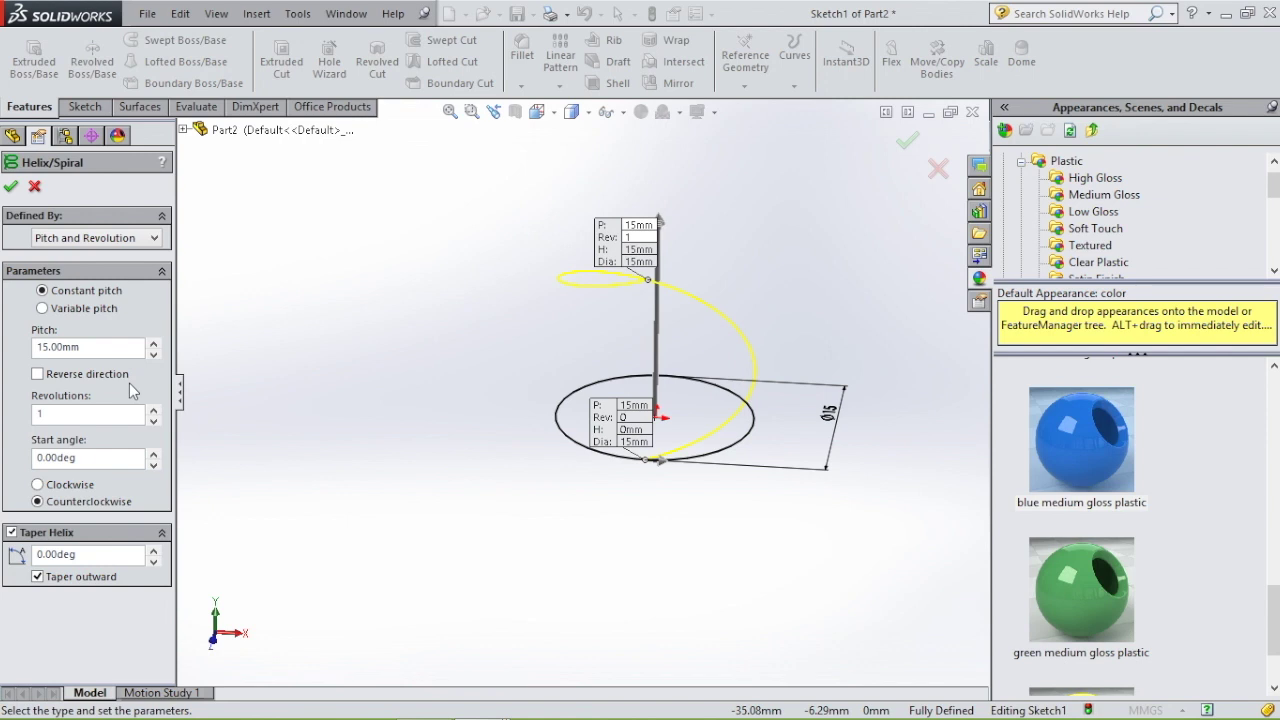
{"action": "left_click", "coordinate": [43, 308]}
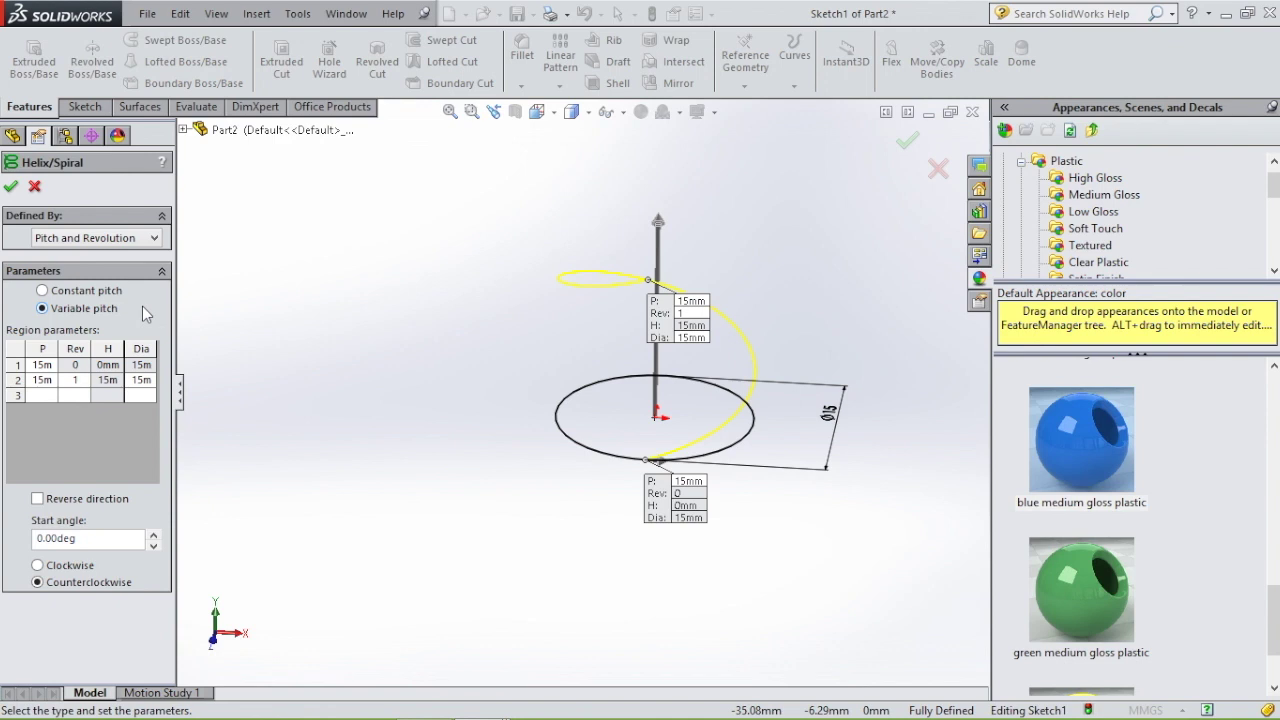
Set the helix's first region to a 2 mm pitch and its second region to a 2 mm pitch and 16 mm diameter.
{"action": "double_click", "coordinate": [43, 365]}
{"action": "type", "text": "2"}
{"action": "key", "text": "Return"}
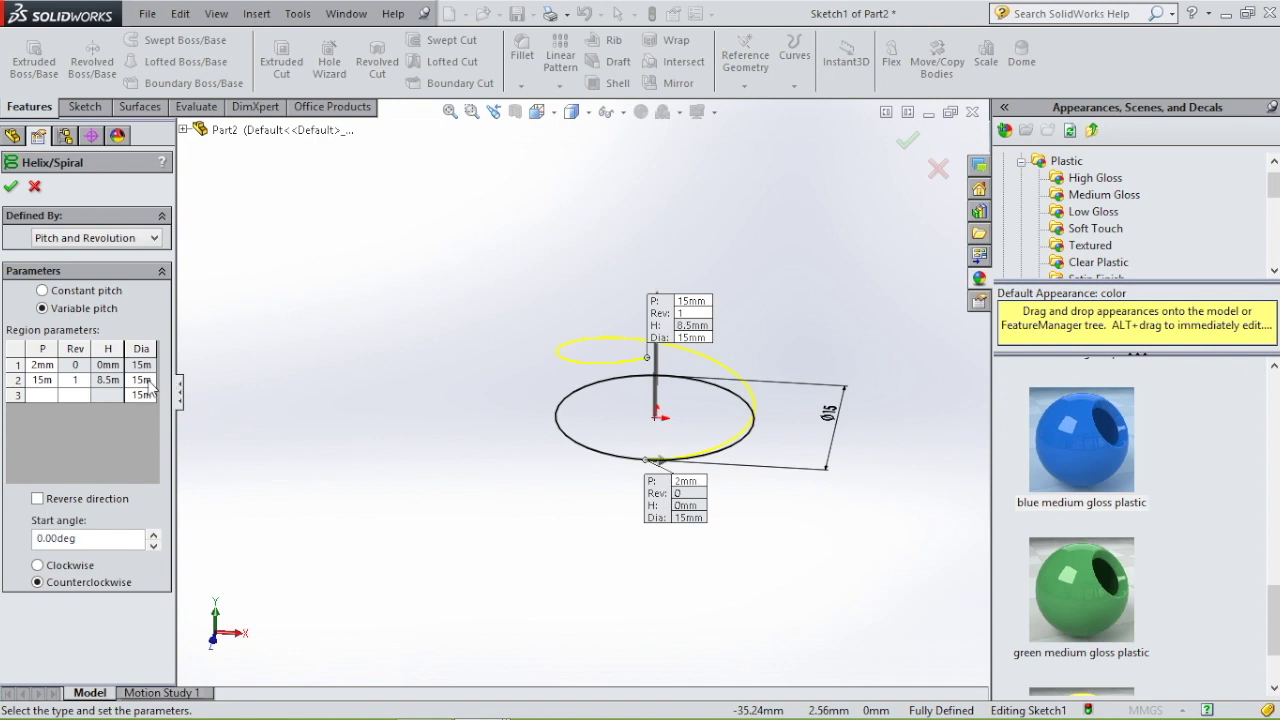
{"action": "double_click", "coordinate": [141, 380]}
{"action": "type", "text": "16"}
{"action": "key", "text": "Tab"}
{"action": "double_click", "coordinate": [38, 380]}
{"action": "type", "text": "2"}
Add a third helix region with a 7 mm pitch at revolution 2 and a 37 mm diameter.
{"action": "double_click", "coordinate": [146, 394]}
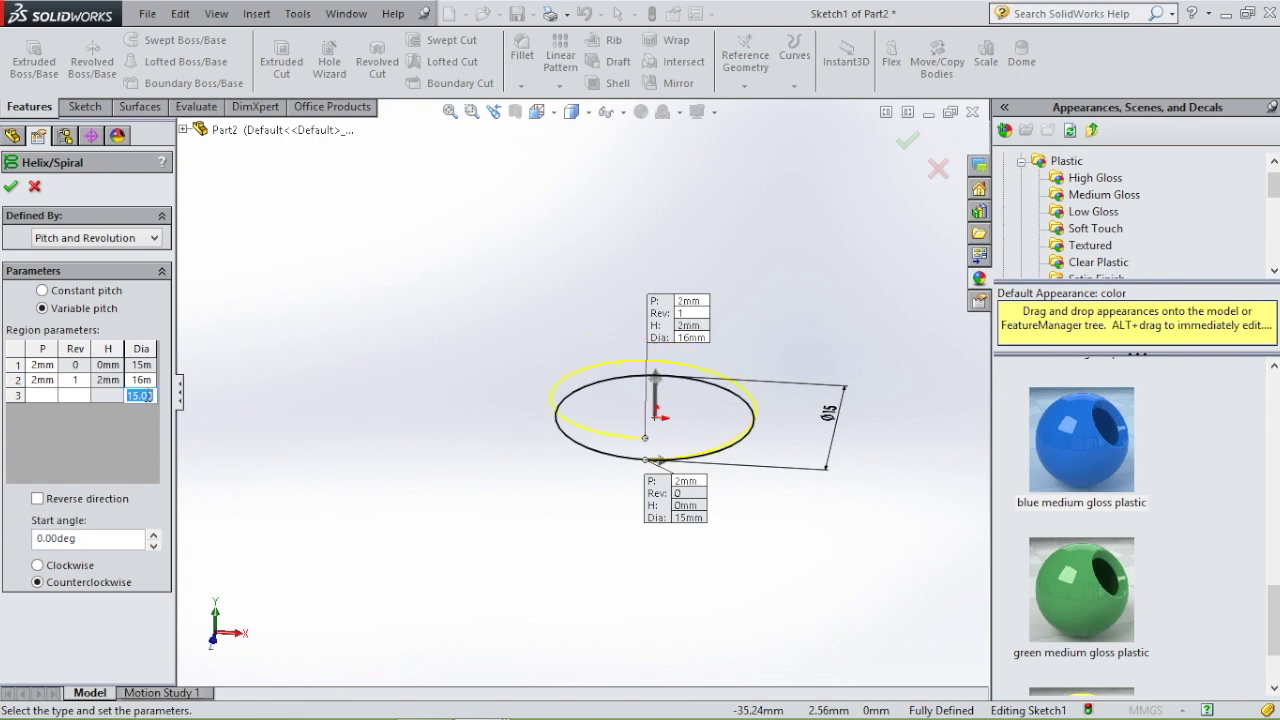
{"action": "type", "text": "37m"}
{"action": "double_click", "coordinate": [42, 395]}
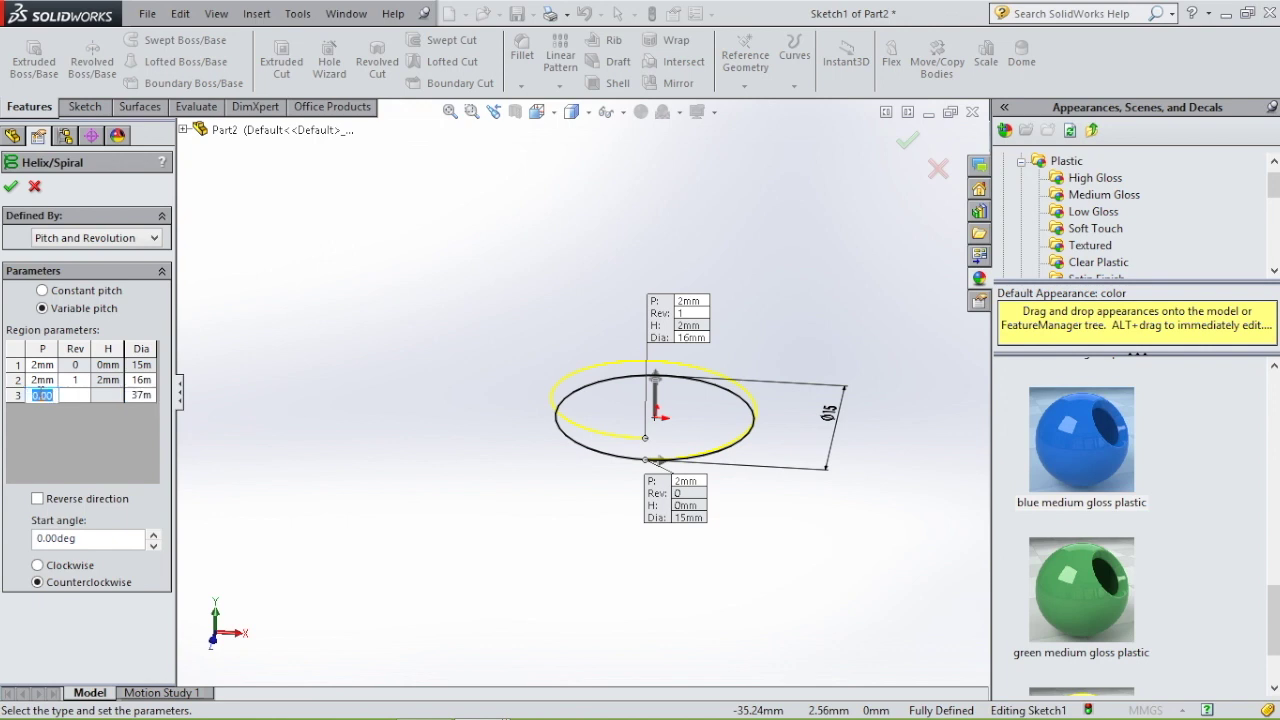
{"action": "left_click", "coordinate": [79, 391]}
{"action": "key", "text": "Return"}
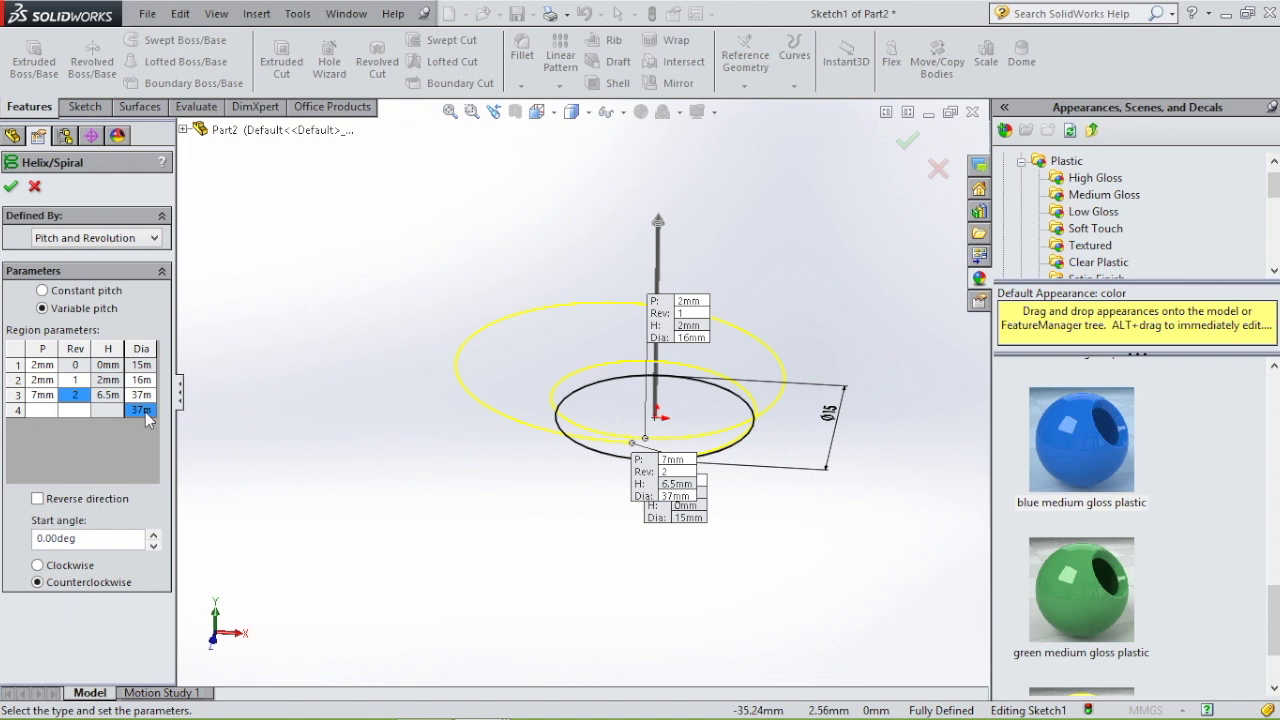
Add a fourth helix region with a 10 mm pitch at revolution 3 and a 47 mm diameter.
{"action": "type", "text": "47"}
{"action": "left_click", "coordinate": [37, 411]}
{"action": "type", "text": "10"}
{"action": "left_click", "coordinate": [82, 411]}
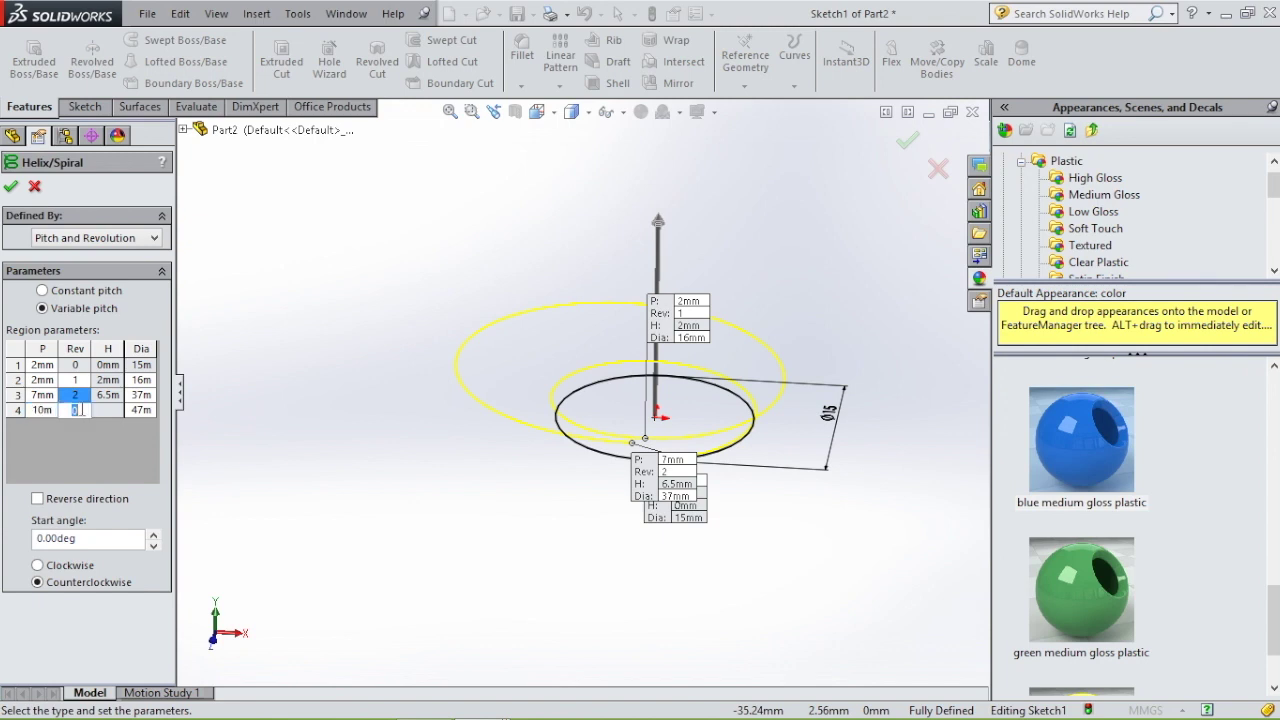
{"action": "key", "text": "Tab"}
{"action": "type", "text": "15"}
{"action": "left_click", "coordinate": [96, 444]}
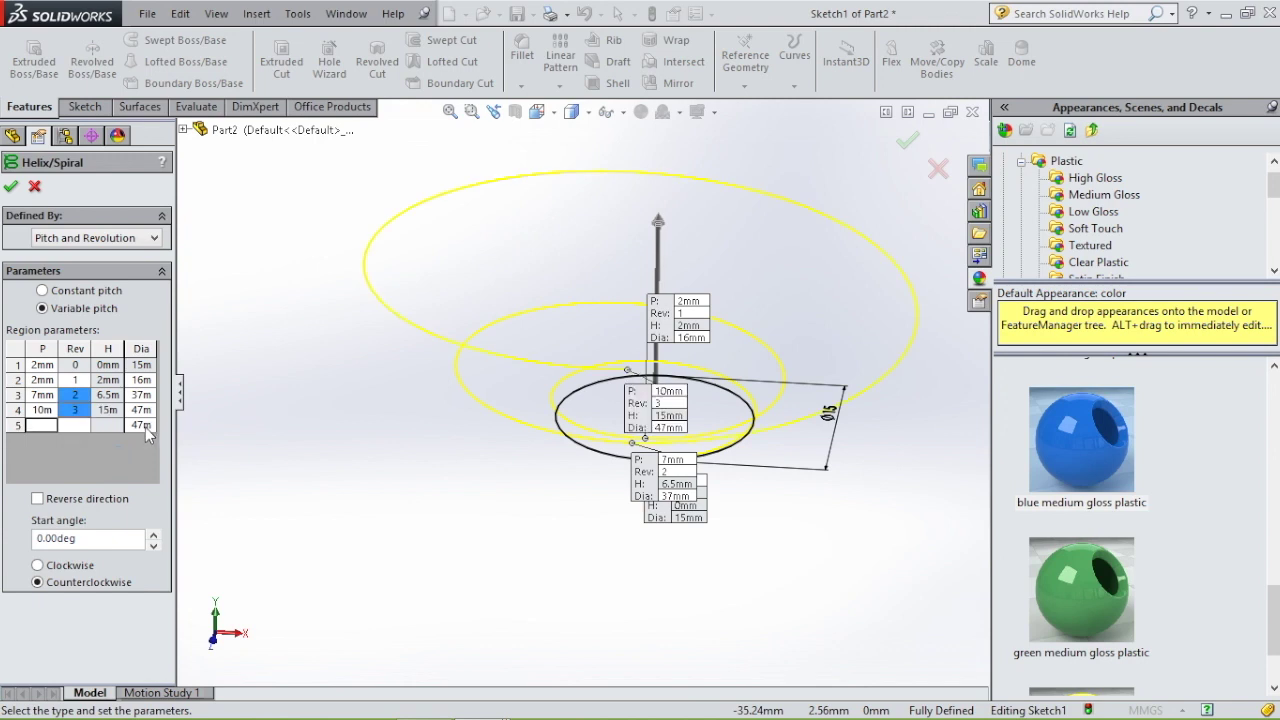
Add a fifth helix region with a 7 mm pitch at revolution 4 and a 37 mm diameter.
{"action": "left_click", "coordinate": [141, 425]}
{"action": "left_click", "coordinate": [42, 425]}
{"action": "type", "text": "37"}
{"action": "left_click", "coordinate": [148, 427]}
{"action": "type", "text": "37"}
{"action": "key", "text": "Return"}
{"action": "left_click", "coordinate": [76, 425]}
{"action": "key", "text": "Return"}
Add a sixth helix region with a 2 mm pitch at revolution 5 and a 16 mm diameter.
{"action": "left_click", "coordinate": [137, 441]}
{"action": "type", "text": "161"}
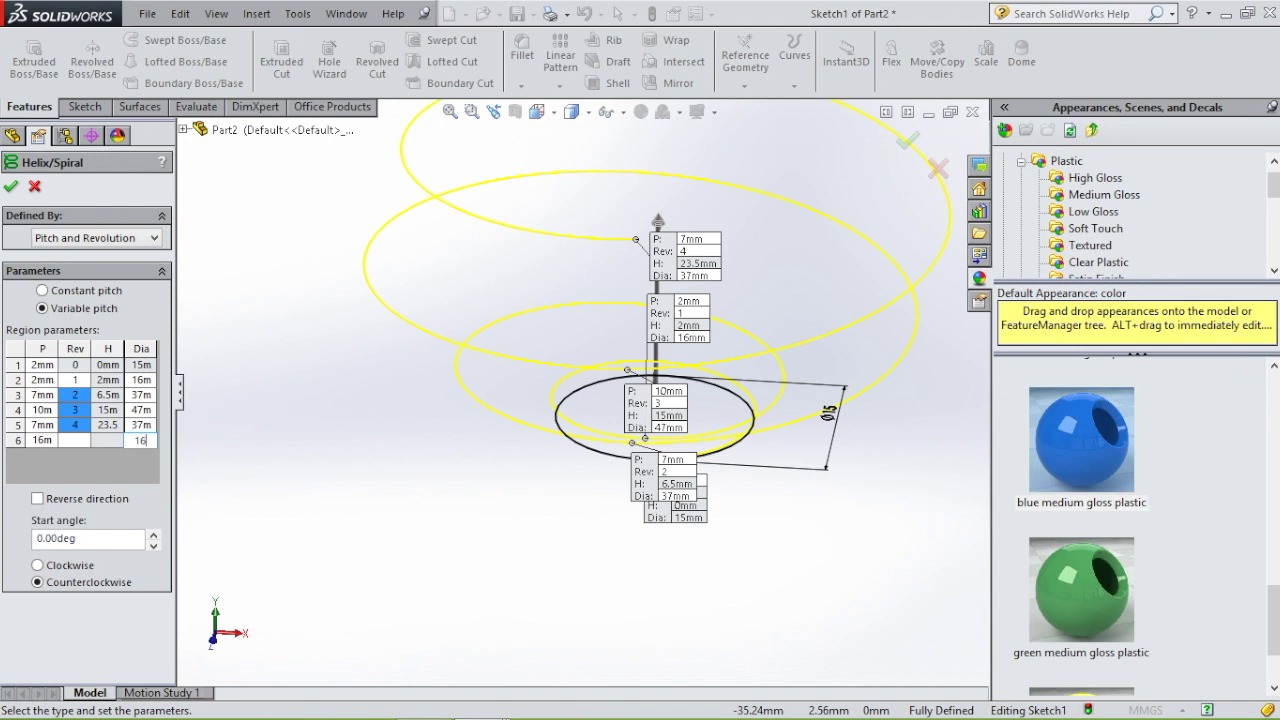
{"action": "left_click", "coordinate": [44, 441]}
{"action": "type", "text": "2"}
{"action": "left_click", "coordinate": [76, 441]}
{"action": "key", "text": "Return"}
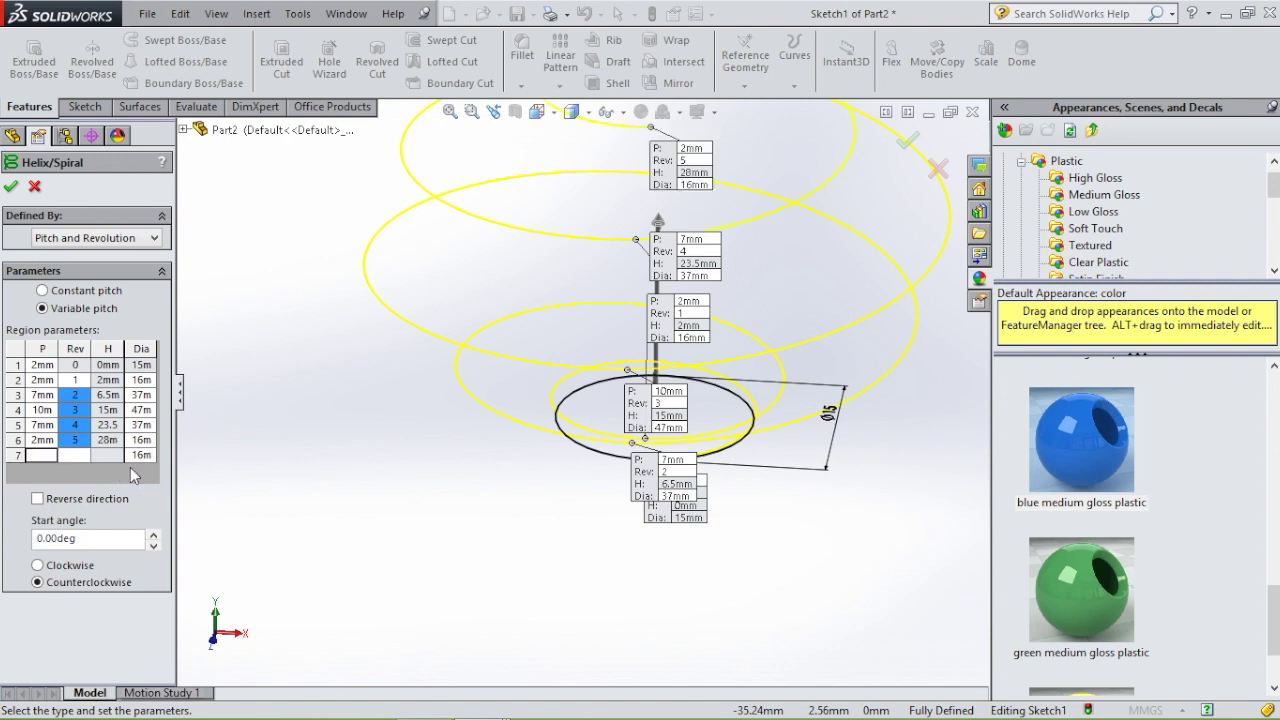
Add a seventh helix region with a 2 mm pitch at revolution 6 and a 15 mm diameter, and create the helix.
{"action": "left_click", "coordinate": [137, 456]}
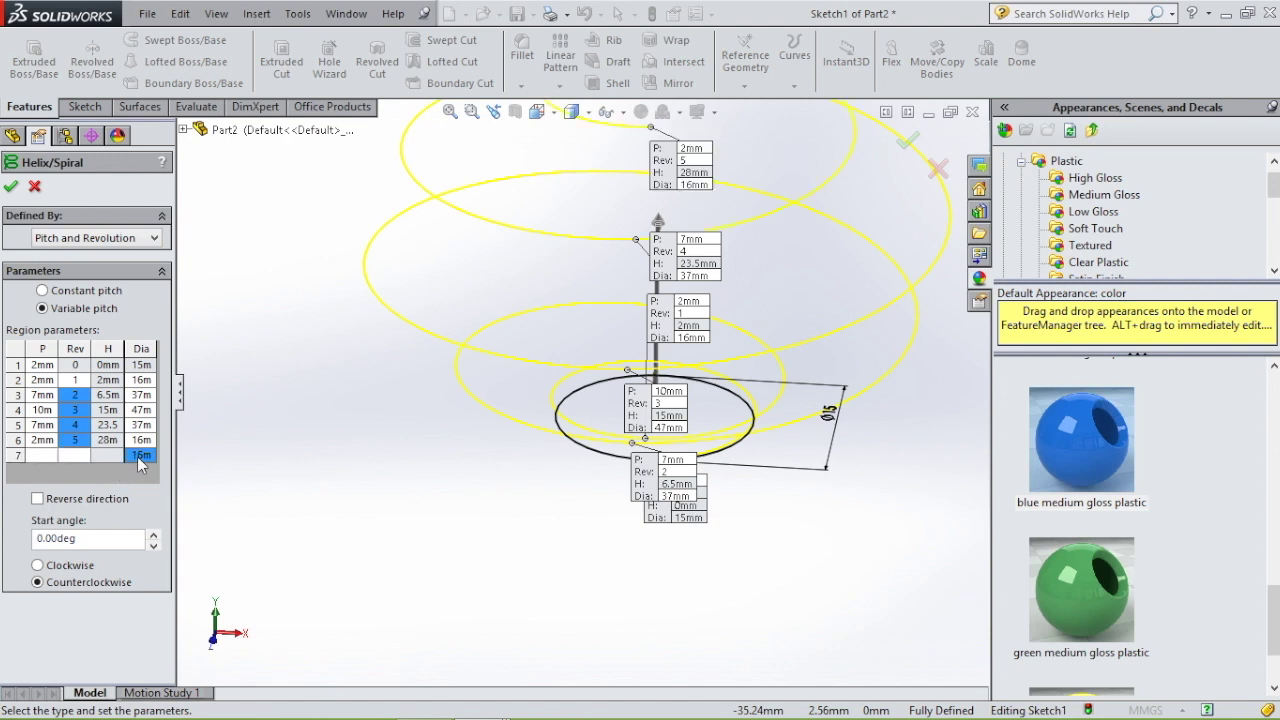
{"action": "type", "text": "15"}
{"action": "left_click", "coordinate": [42, 456]}
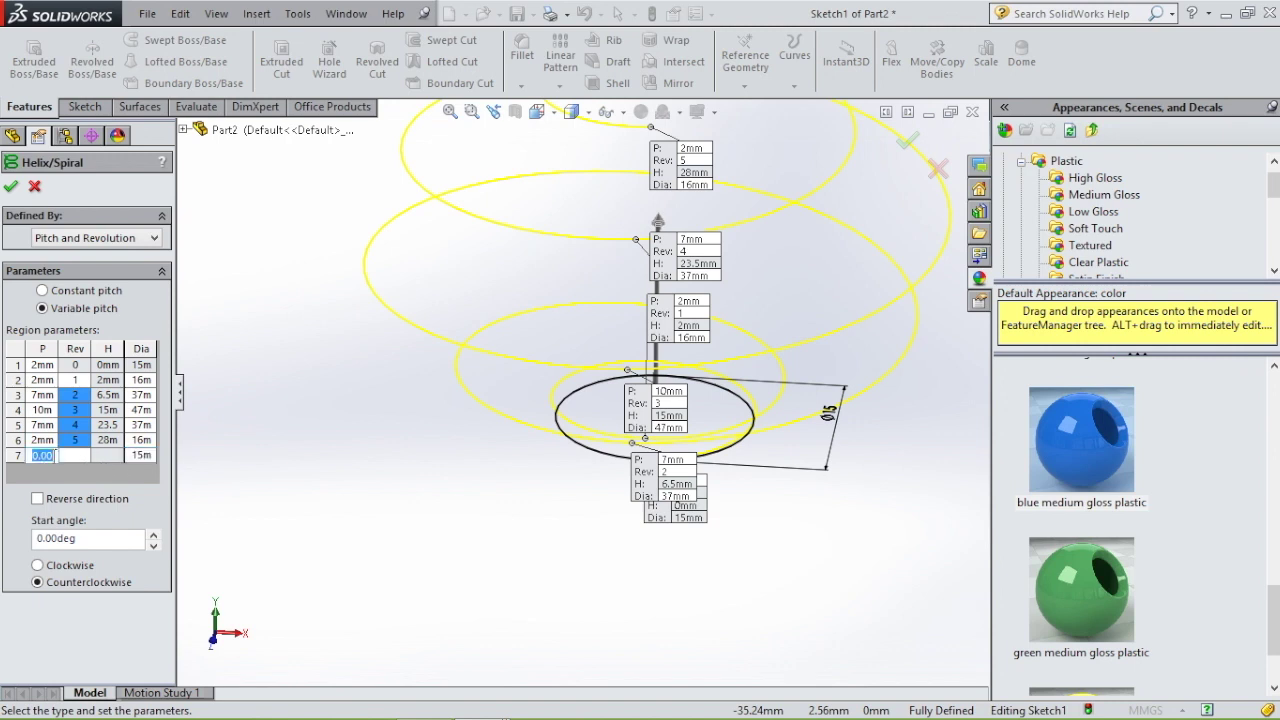
{"action": "type", "text": "2mm"}
{"action": "left_click", "coordinate": [269, 442]}
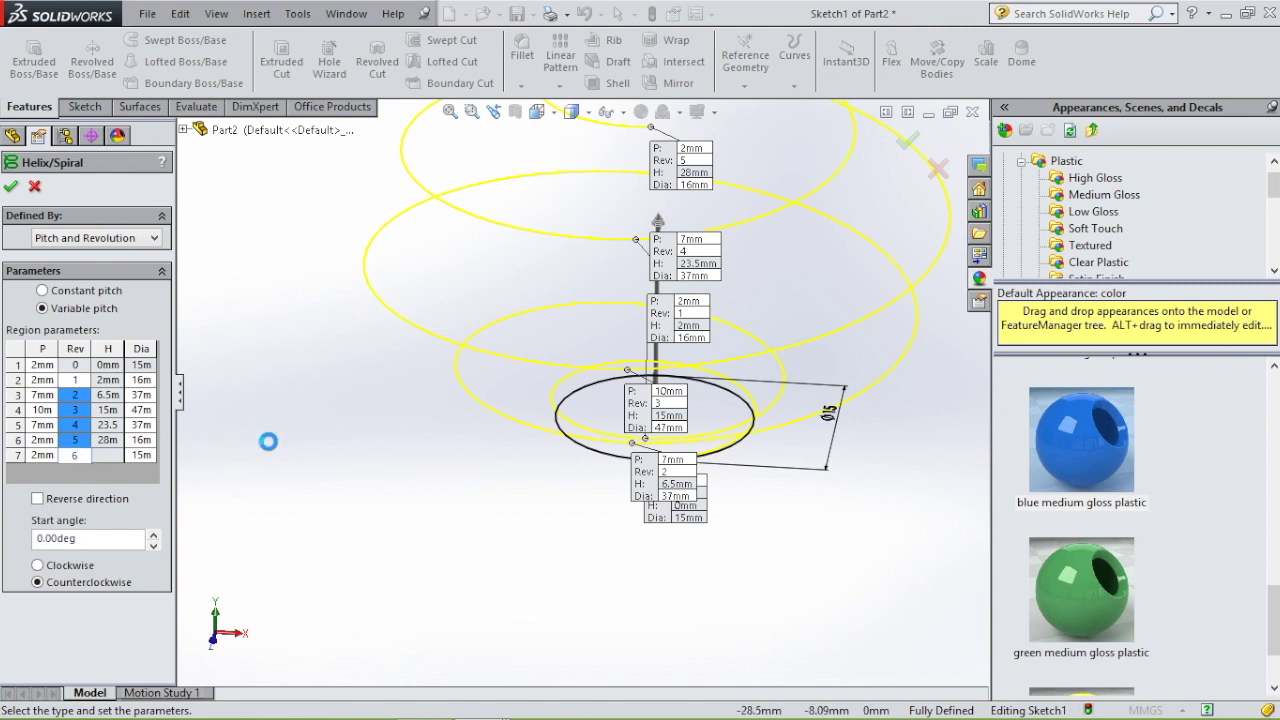
{"action": "left_click", "coordinate": [11, 187]}
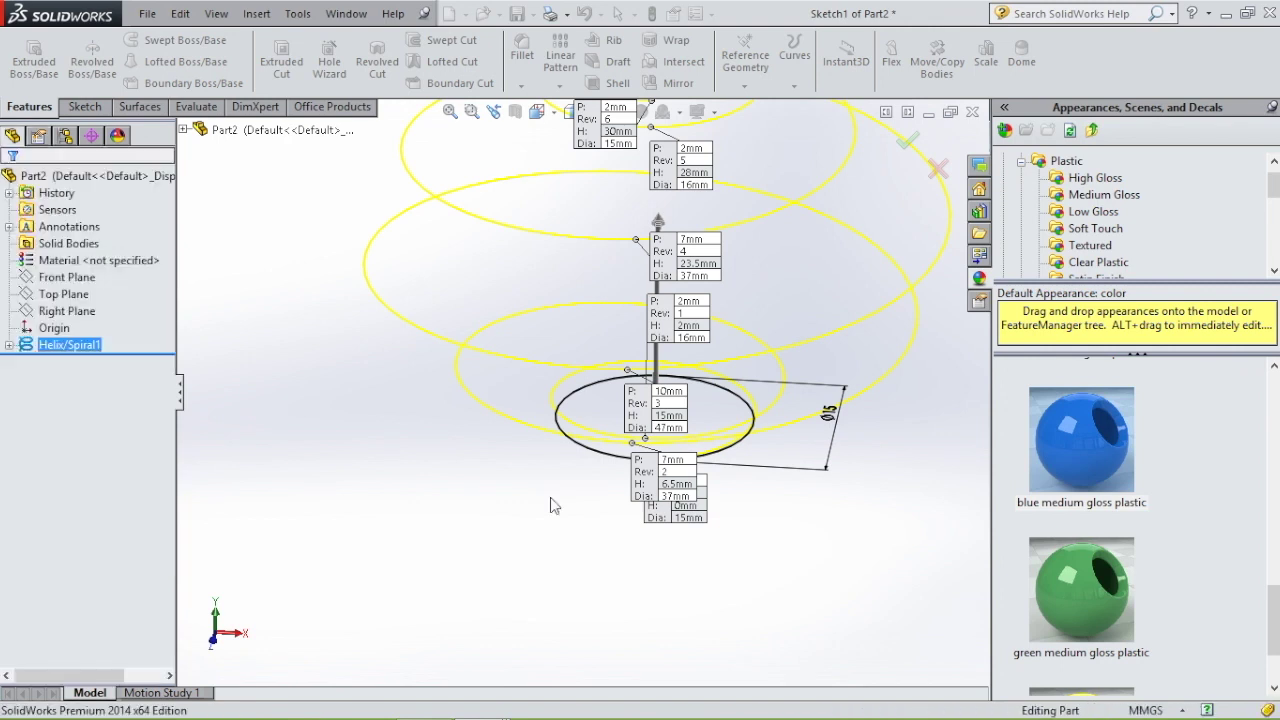
Open a new sketch on the Right Plane.
{"action": "scroll", "coordinate": [551, 506], "scroll_direction": "up", "scroll_amount": 5}
{"action": "middle_click_drag", "start_coordinate": [566, 445], "coordinate": [576, 362]}
{"action": "scroll", "coordinate": [590, 380], "scroll_direction": "down", "scroll_amount": 5}
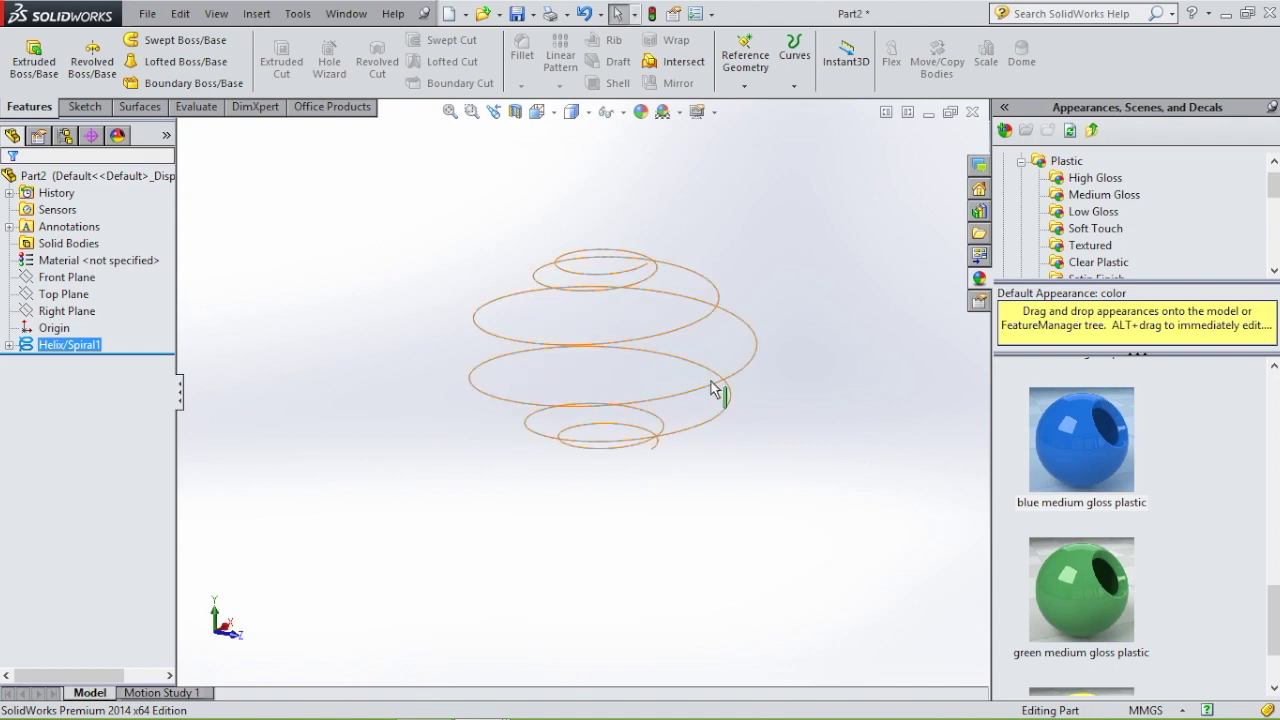
{"action": "scroll", "coordinate": [560, 400], "scroll_direction": "up", "scroll_amount": 3}
{"action": "scroll", "coordinate": [613, 482], "scroll_direction": "down", "scroll_amount": 5}
{"action": "middle_click_drag", "start_coordinate": [613, 482], "coordinate": [640, 470]}
{"action": "left_click", "coordinate": [60, 312], "text": "ctrl"}
{"action": "left_click", "coordinate": [60, 312]}
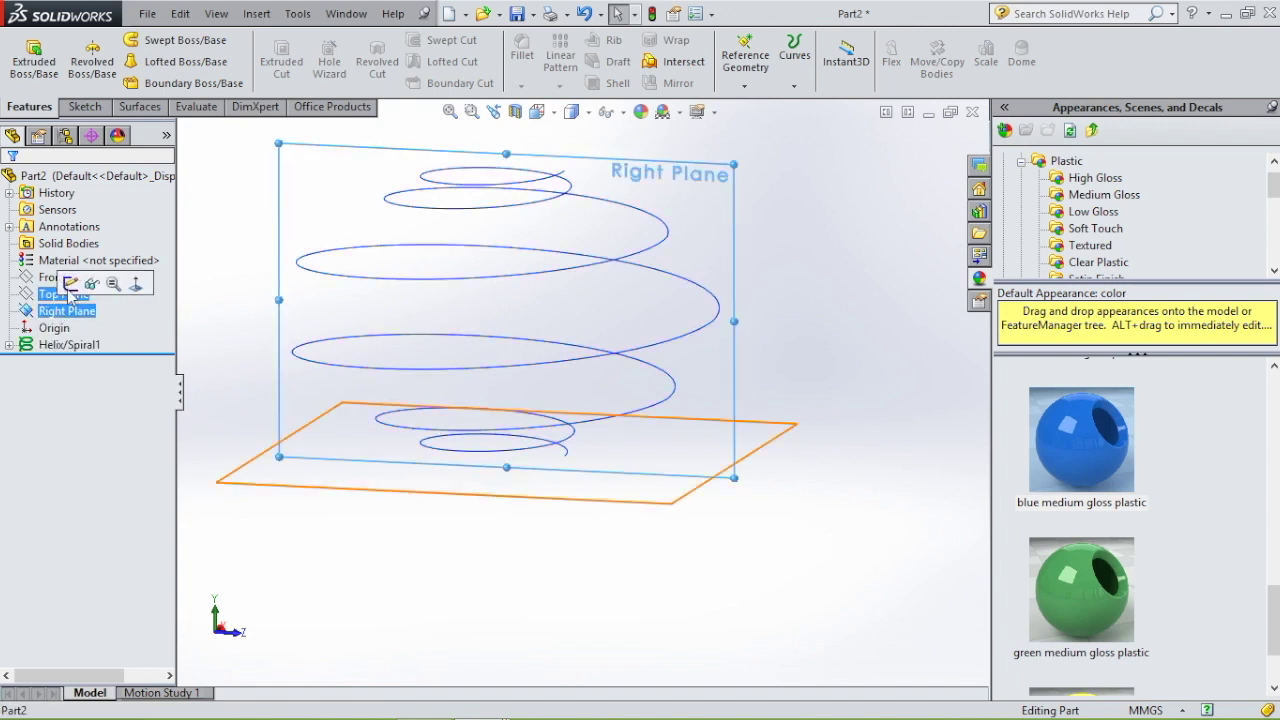
{"action": "left_click", "coordinate": [63, 293], "text": "ctrl"}
{"action": "left_click", "coordinate": [66, 281]}
{"action": "key", "text": "space"}
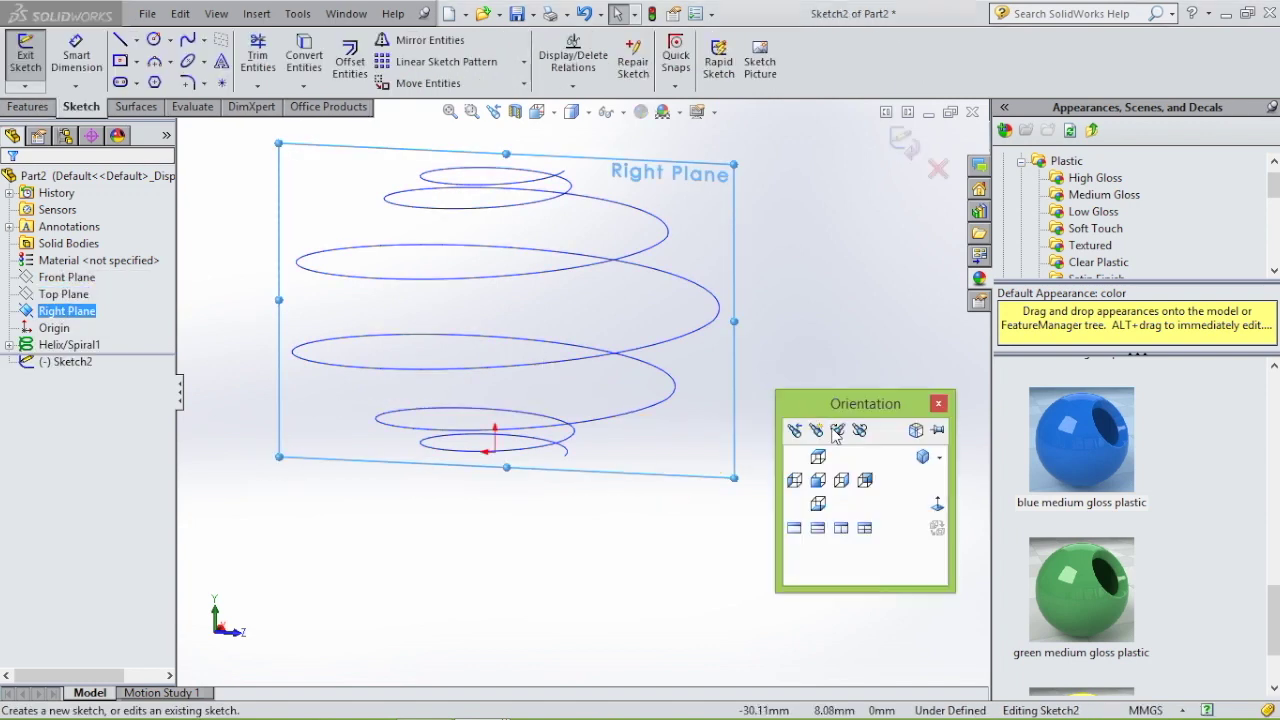
{"action": "left_click", "coordinate": [937, 505]}
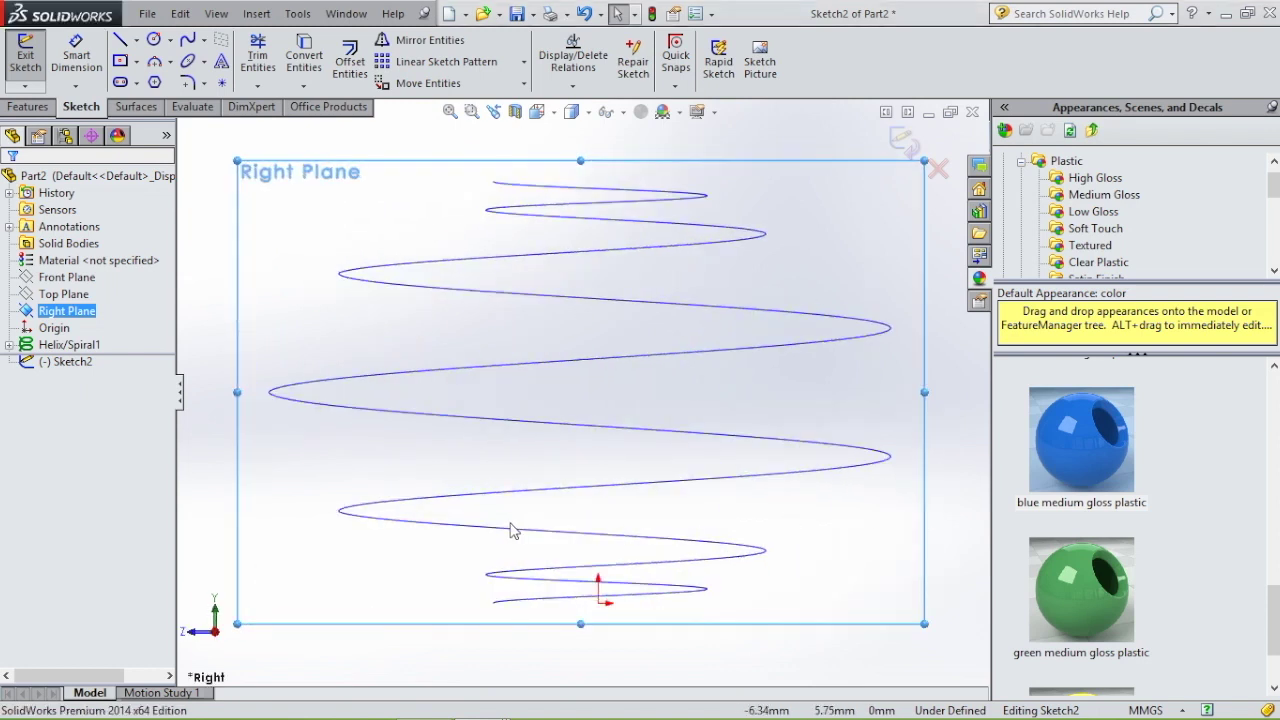
{"action": "key", "text": "z"}
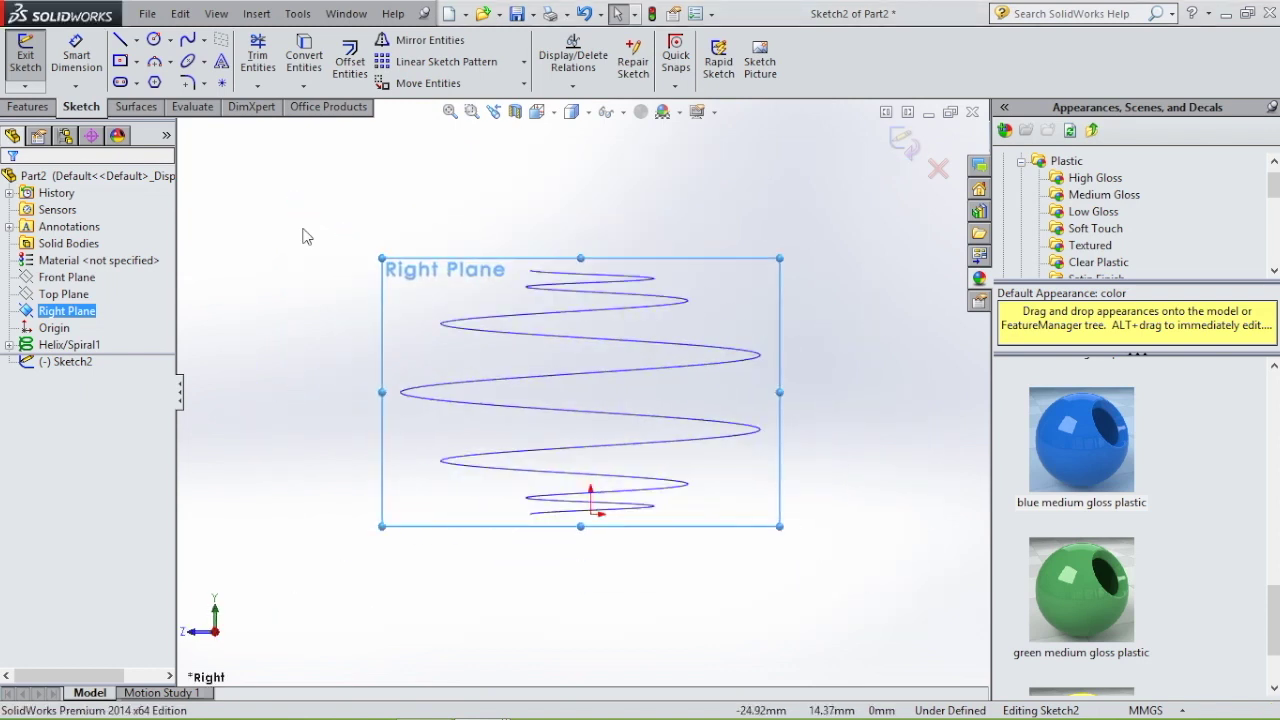
Draw a circle about 3.86 mm in diameter beside the lower end of the helix.
{"action": "left_click", "coordinate": [154, 39]}
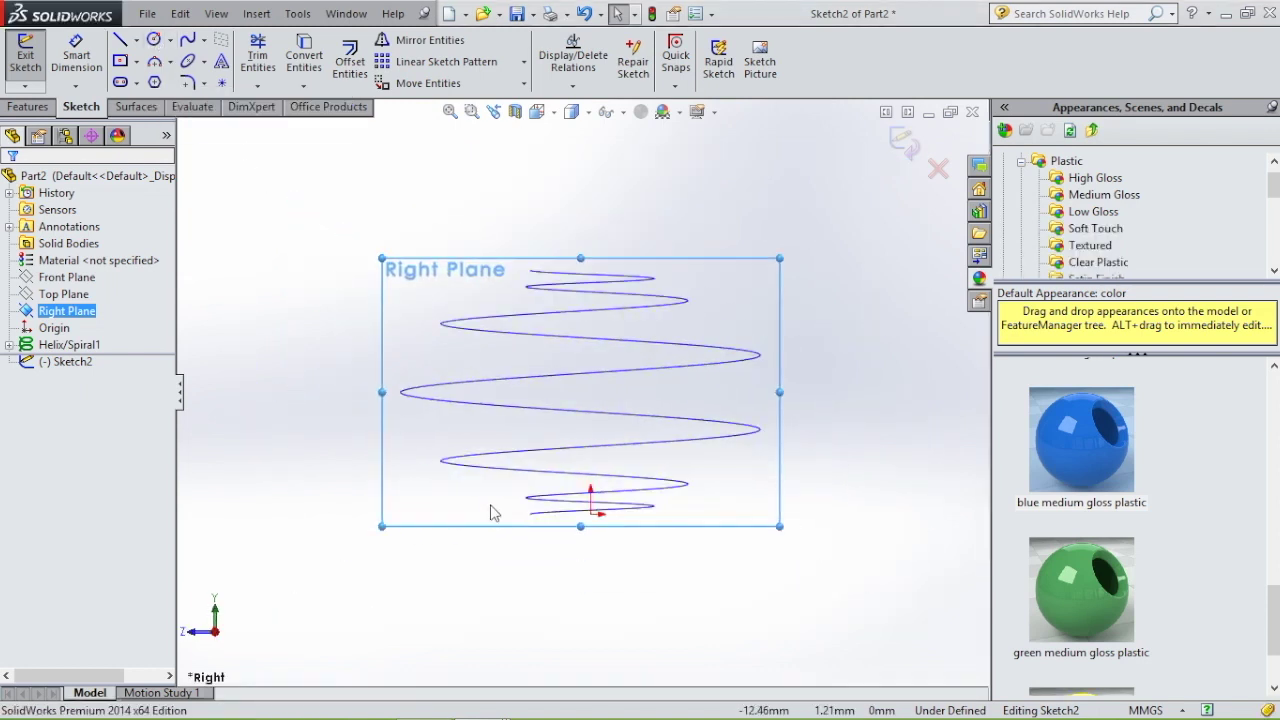
{"action": "left_click", "coordinate": [154, 39]}
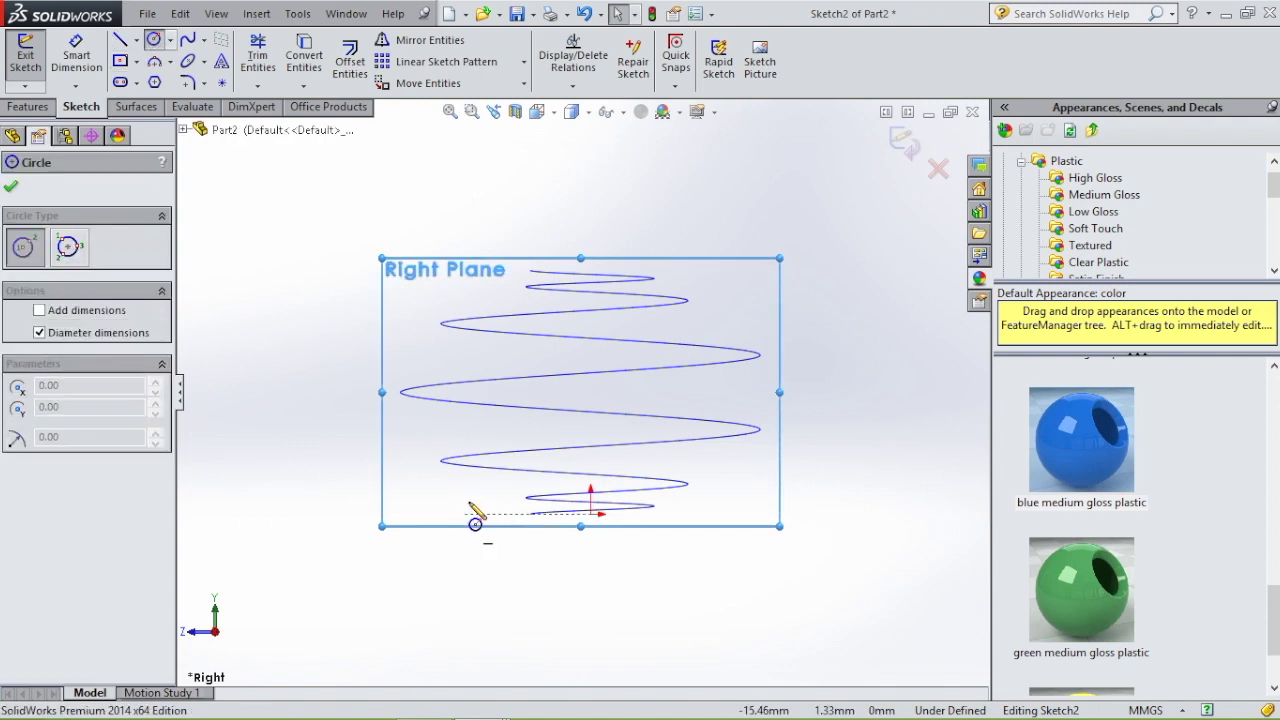
{"action": "left_click_drag", "start_coordinate": [500, 506], "coordinate": [494, 523]}
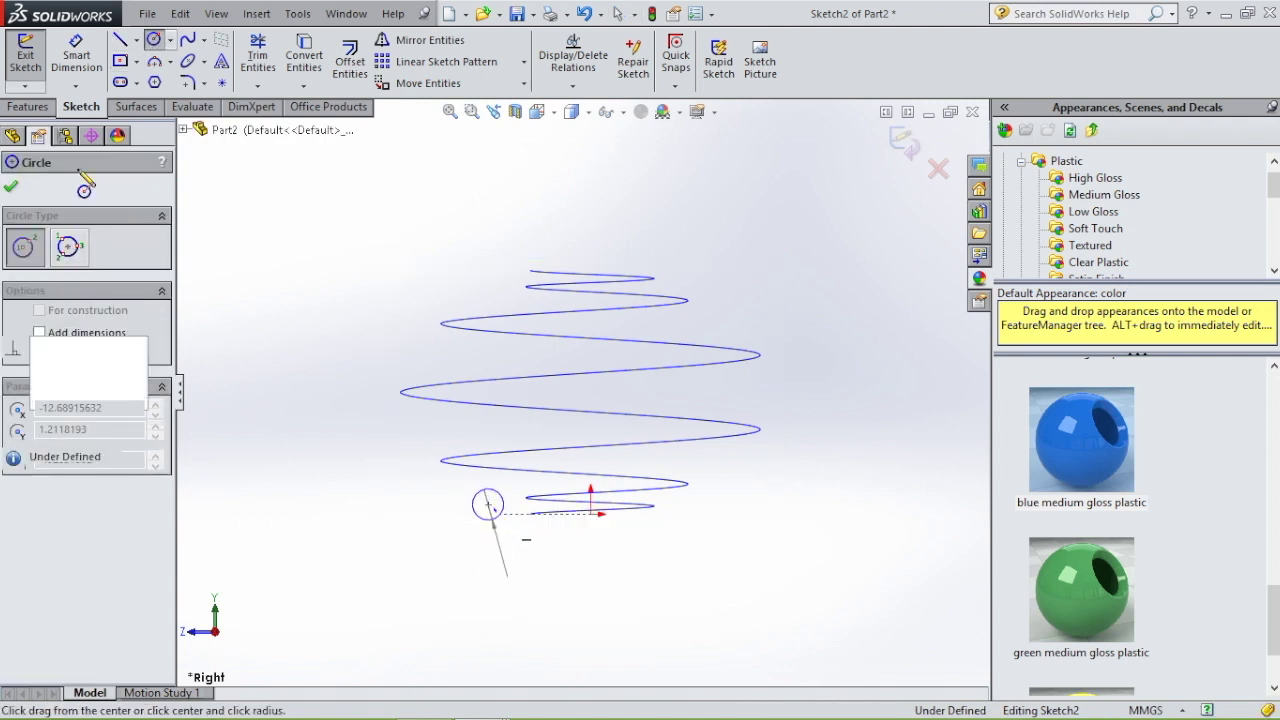
{"action": "key", "text": "Escape"}
Dimension the small circle's diameter and set it to 1.5 mm.
{"action": "left_click", "coordinate": [76, 55]}
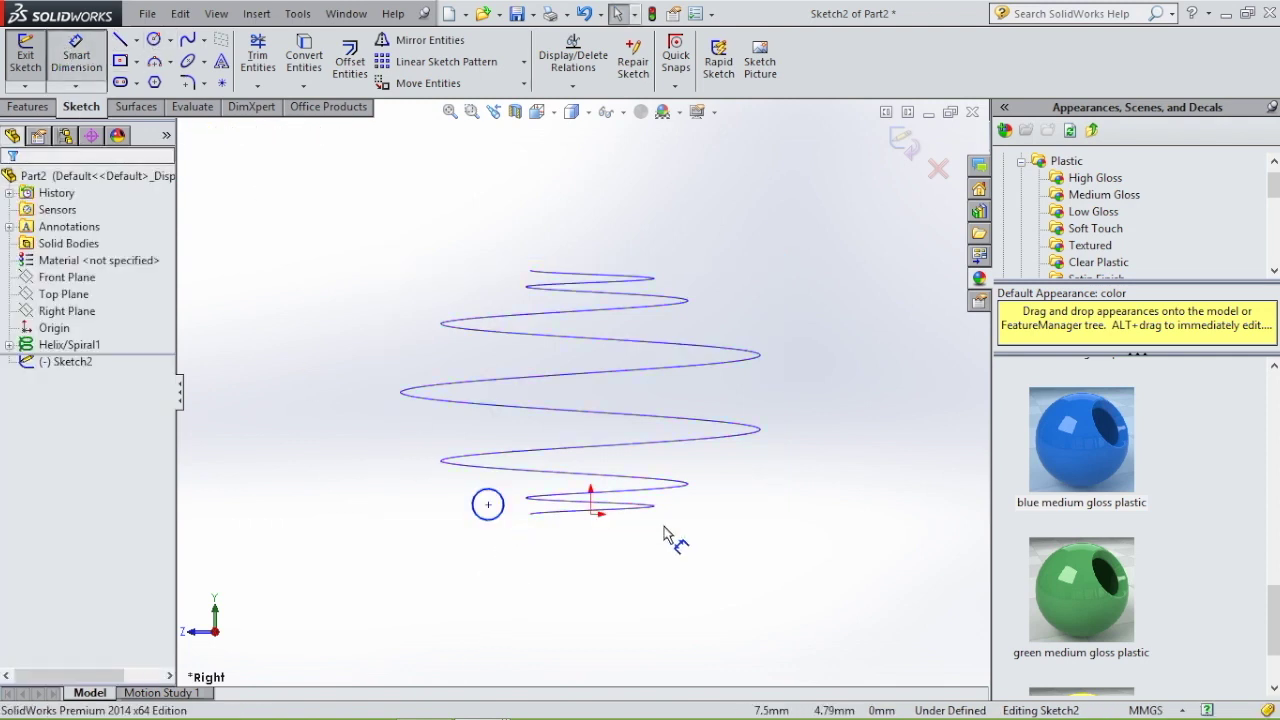
{"action": "left_click", "coordinate": [473, 505]}
{"action": "left_click", "coordinate": [408, 512]}
{"action": "type", "text": "1.5"}
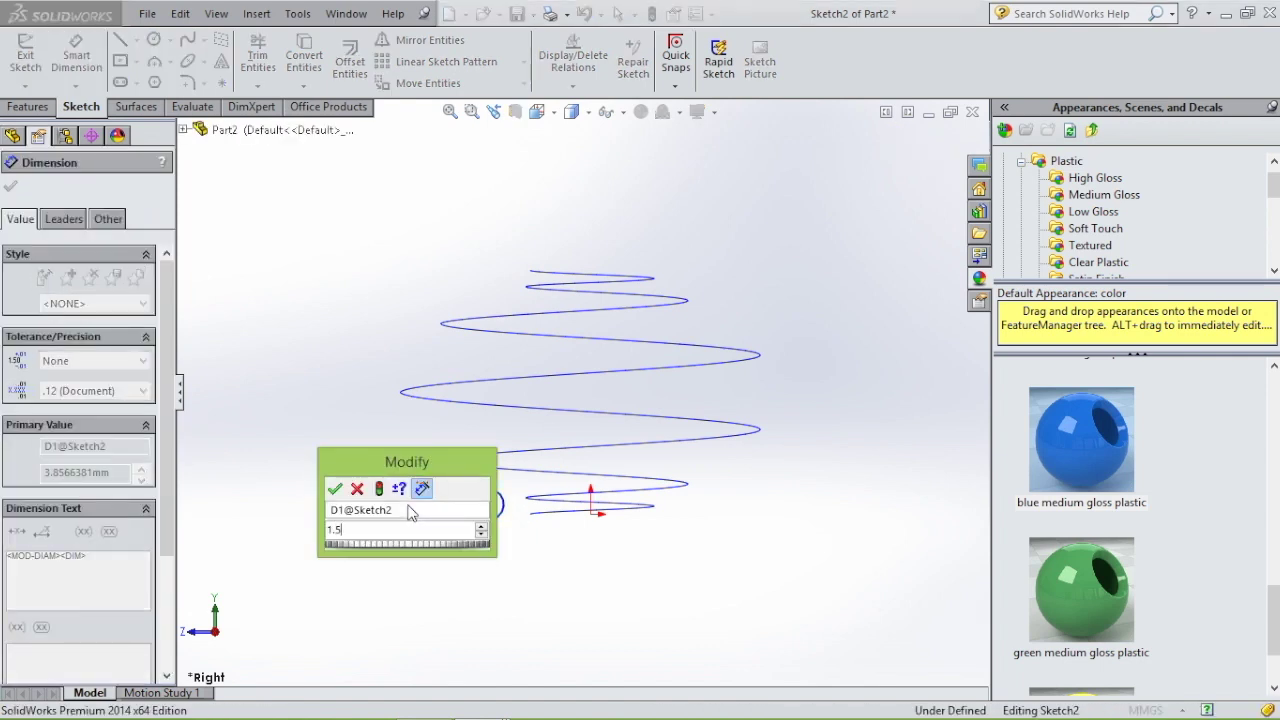
{"action": "key", "text": "Return"}
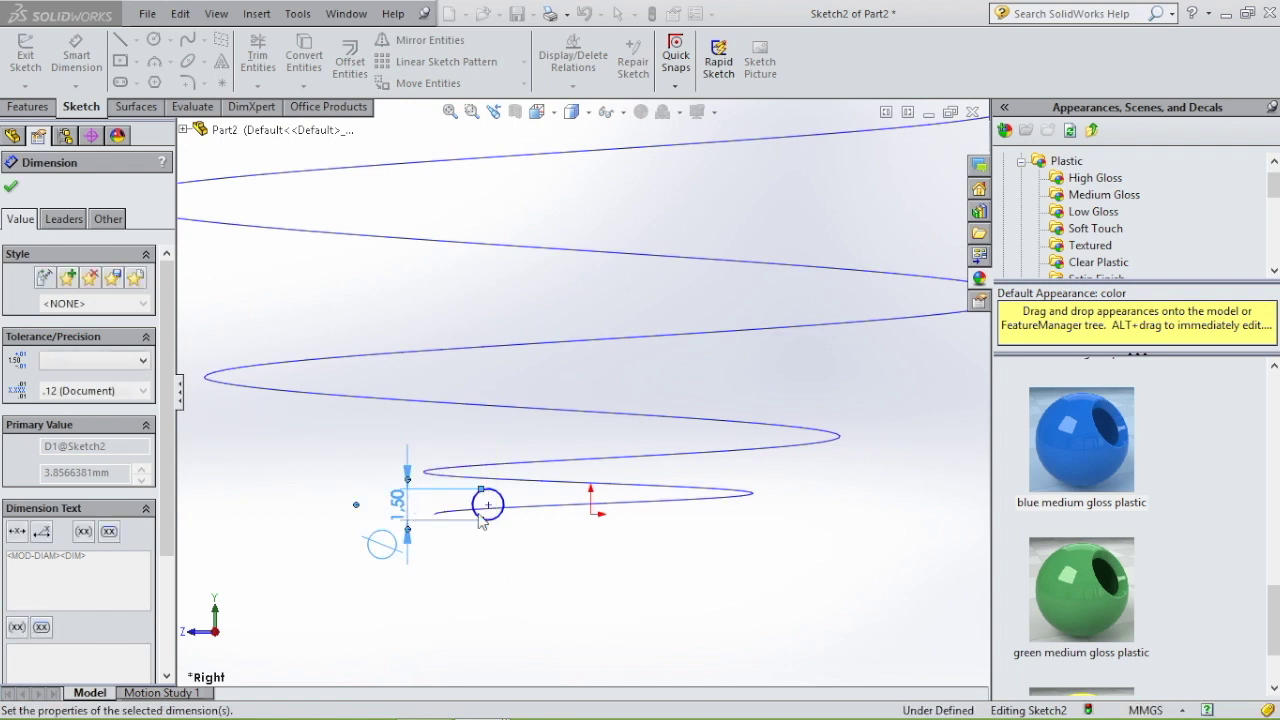
{"action": "key", "text": "Escape"}
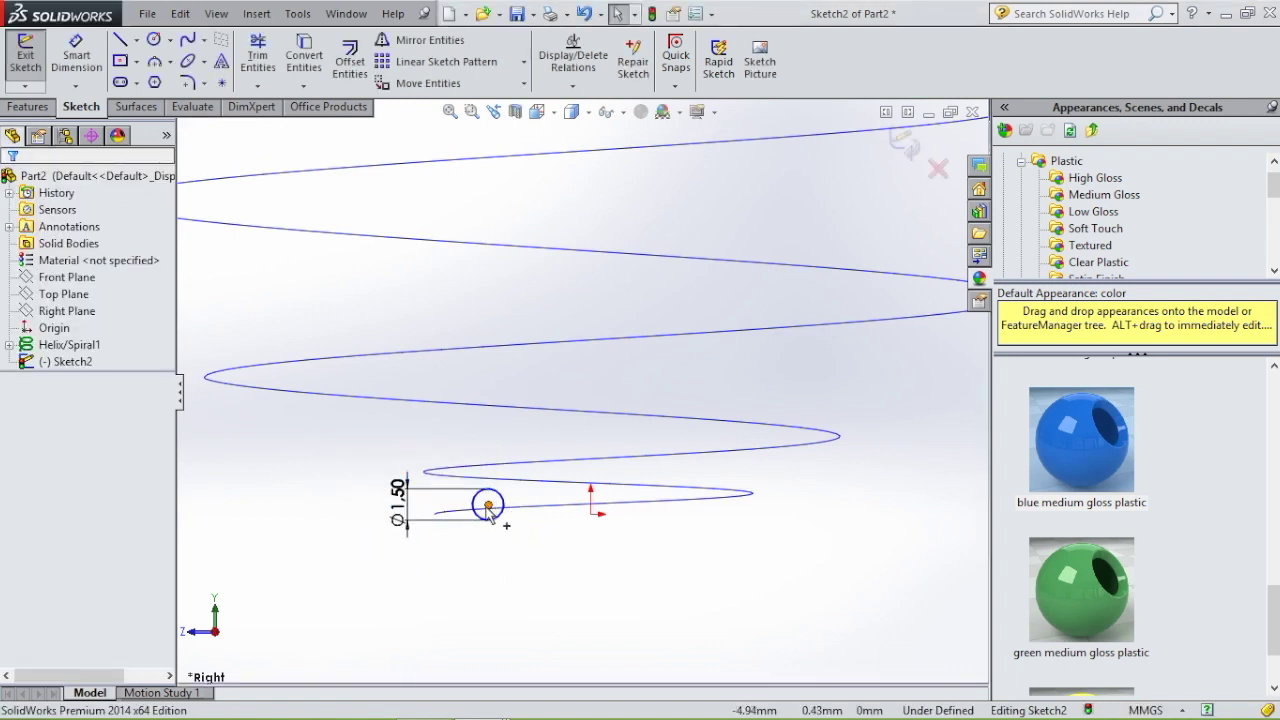
Add a Pierce relation between the circle's center point and the helix, and exit the sketch.
{"action": "left_click", "coordinate": [488, 505]}
{"action": "left_click", "coordinate": [472, 510], "text": "ctrl"}
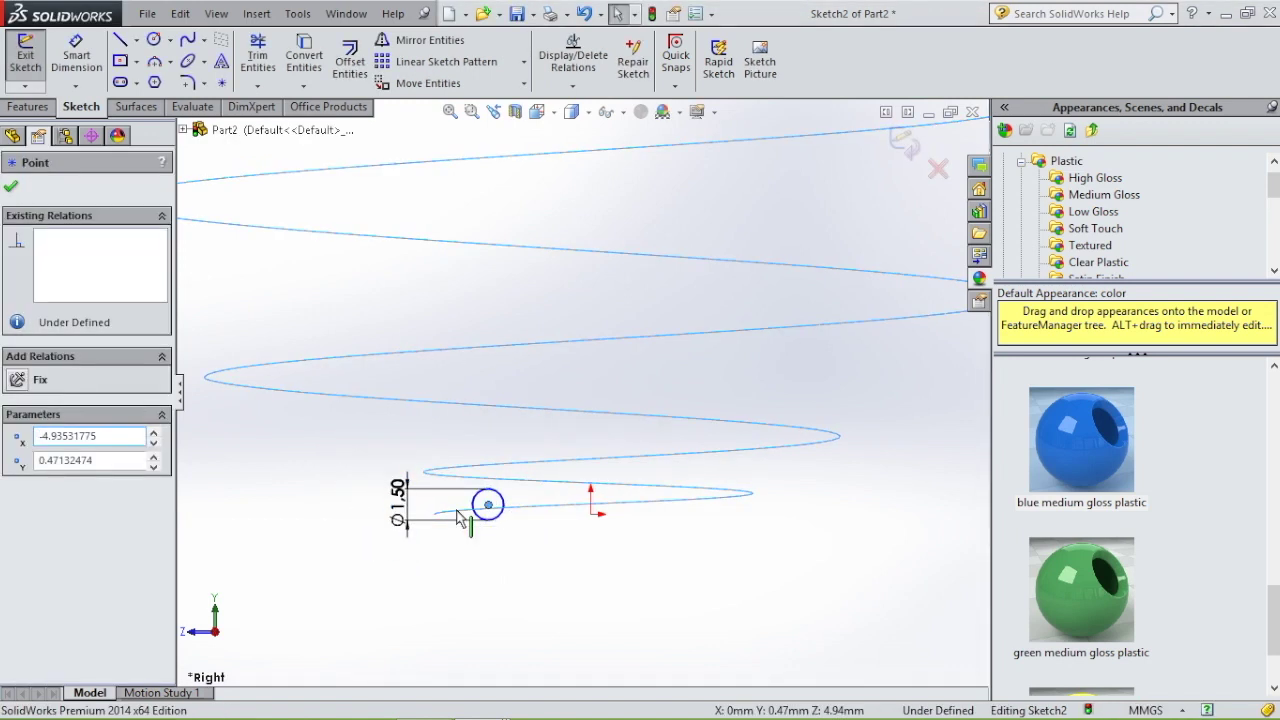
{"action": "left_click", "coordinate": [17, 511]}
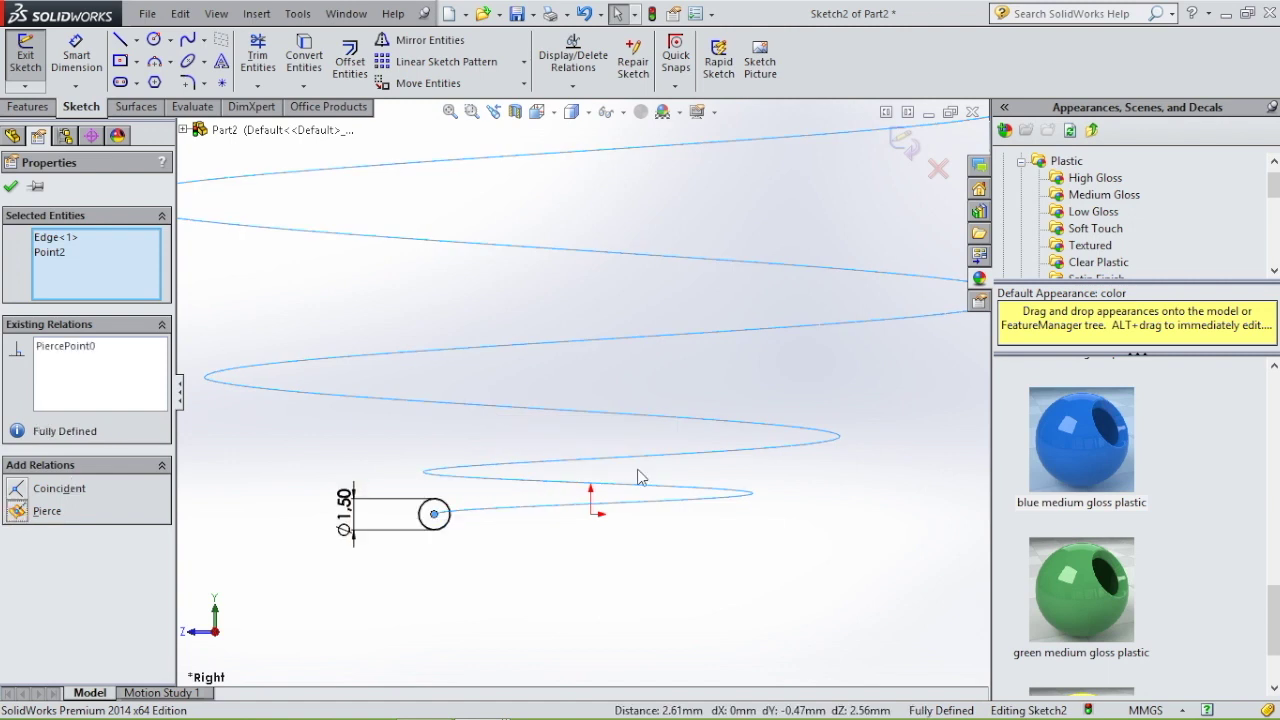
{"action": "left_click", "coordinate": [28, 107]}
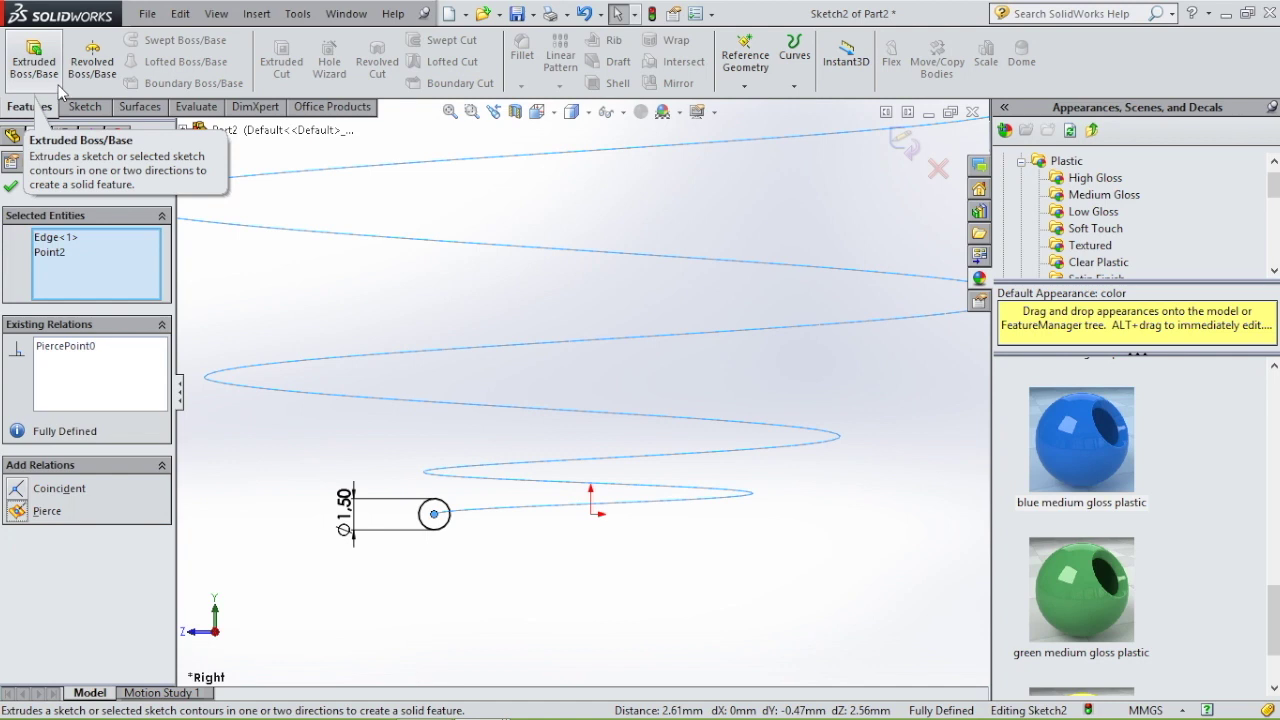
{"action": "left_click", "coordinate": [903, 142]}
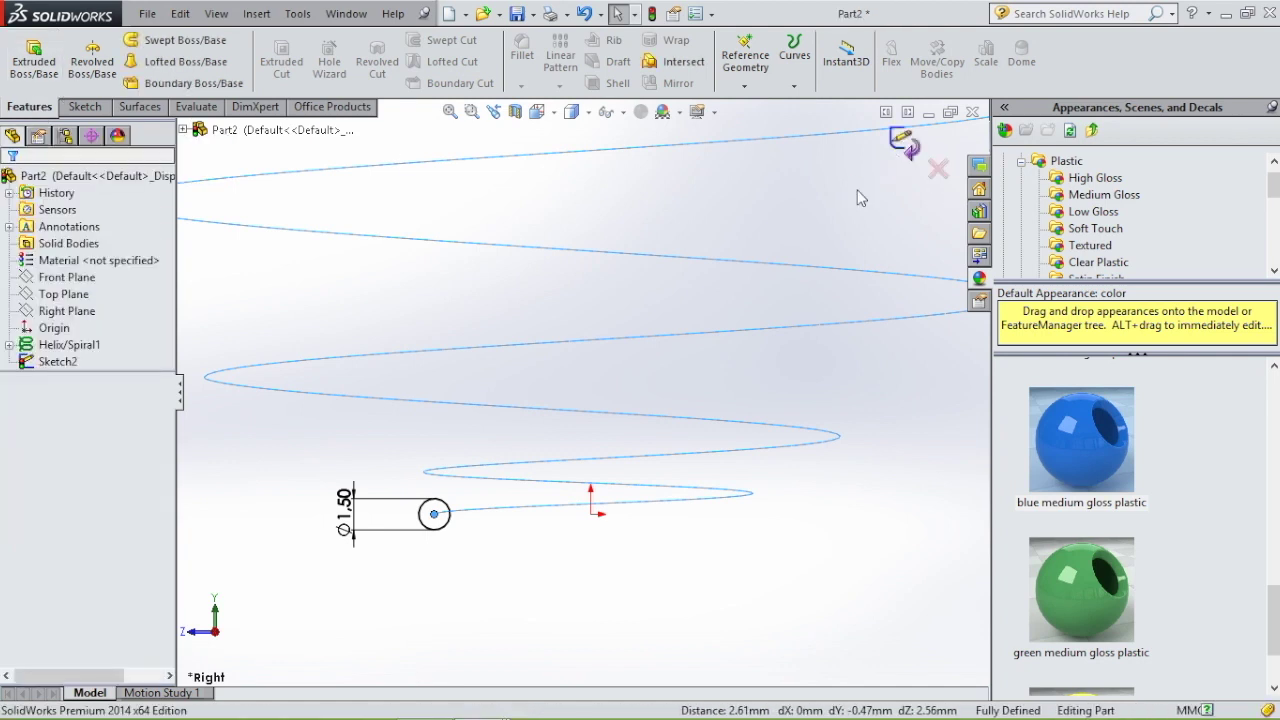
Create a swept boss using the 1.5 mm circle sketch as the profile and the helix as the path.
{"action": "left_click", "coordinate": [163, 42]}
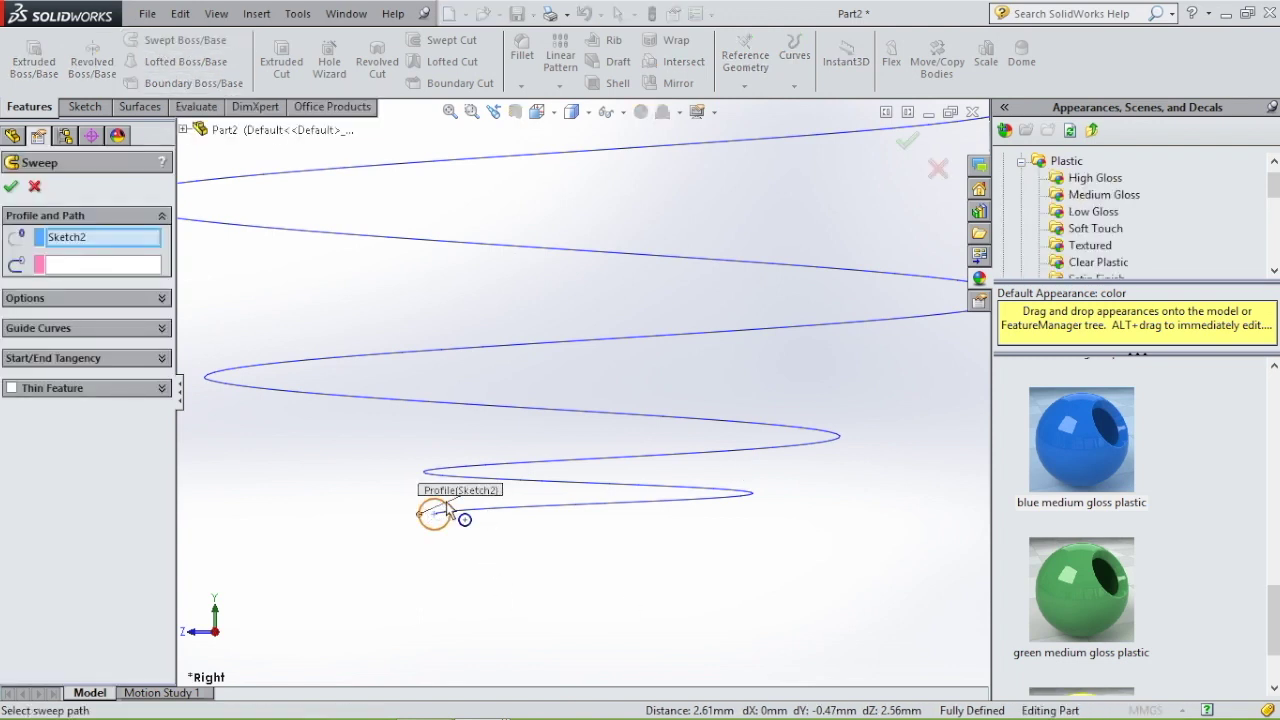
{"action": "left_click", "coordinate": [102, 265]}
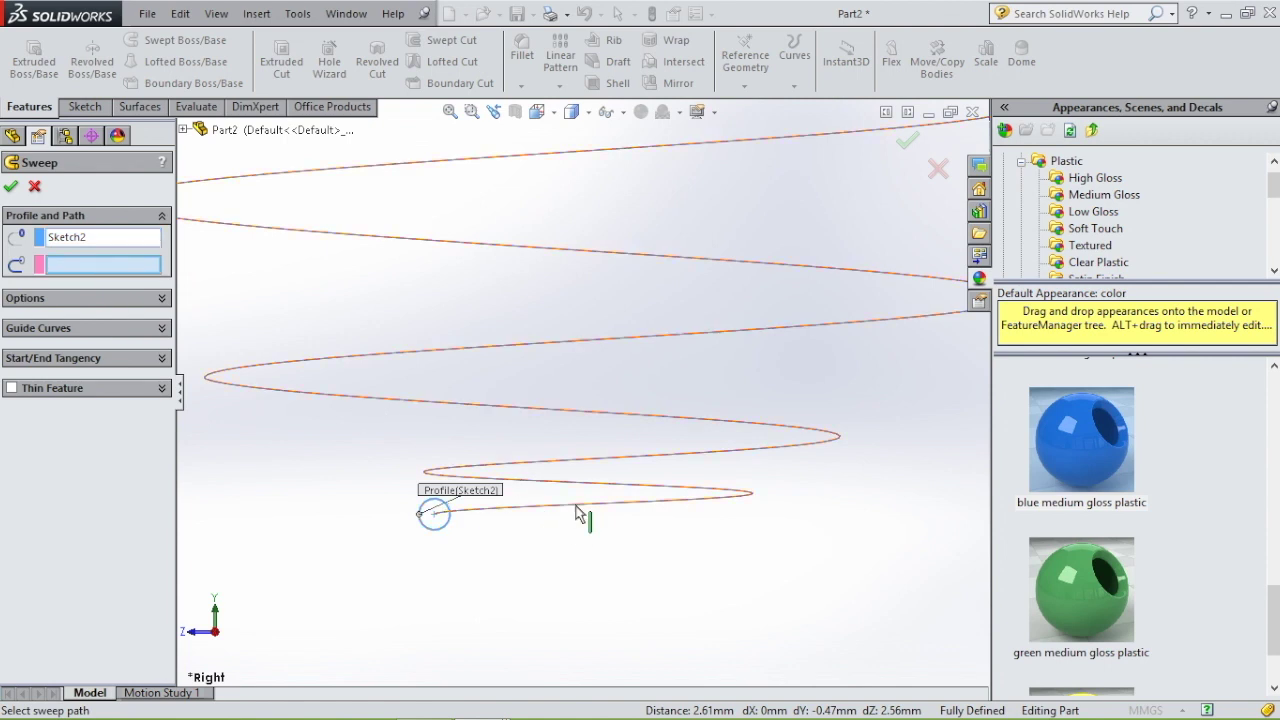
{"action": "left_click", "coordinate": [583, 518]}
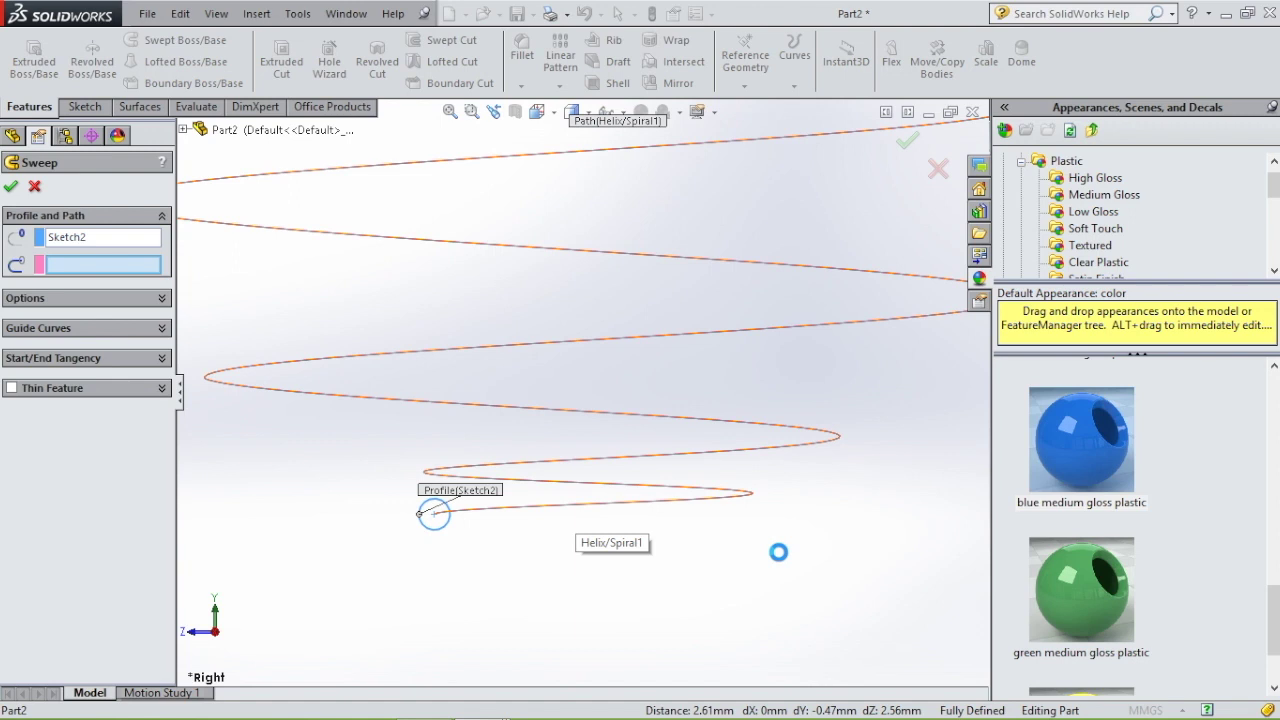
{"action": "scroll", "coordinate": [751, 480], "scroll_direction": "up", "scroll_amount": 6}
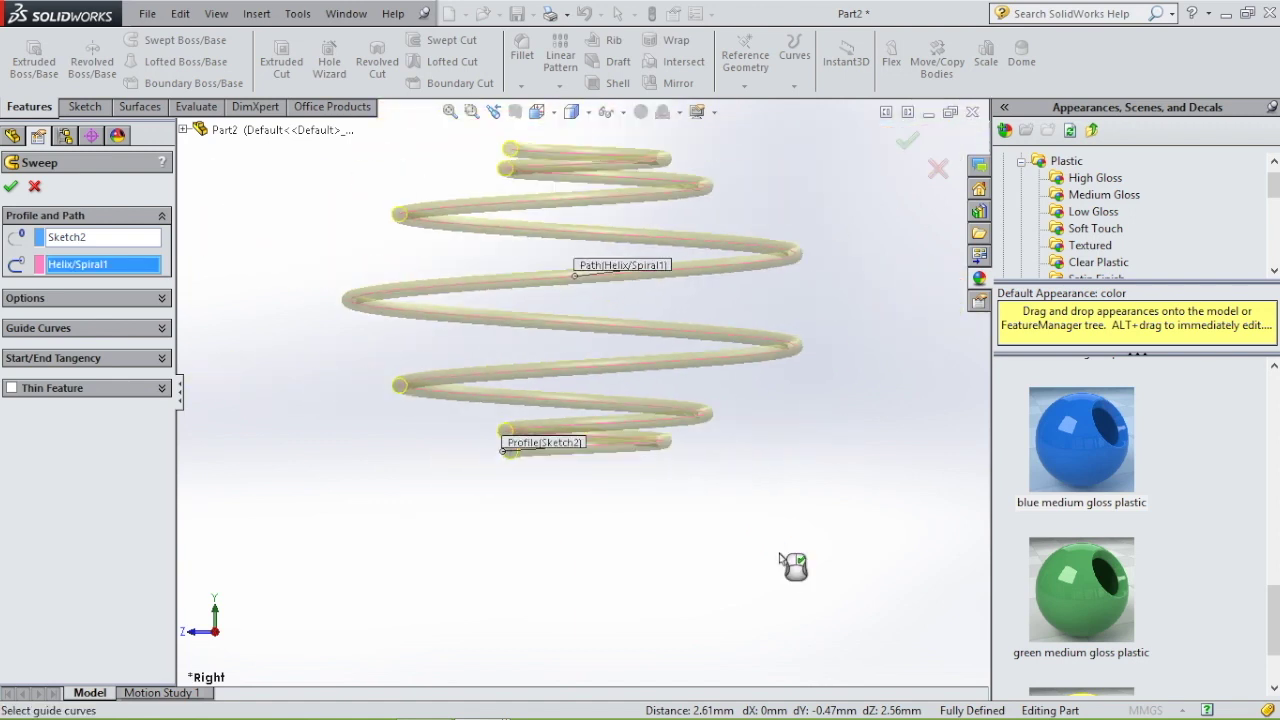
{"action": "middle_click_drag", "start_coordinate": [751, 480], "coordinate": [226, 285]}
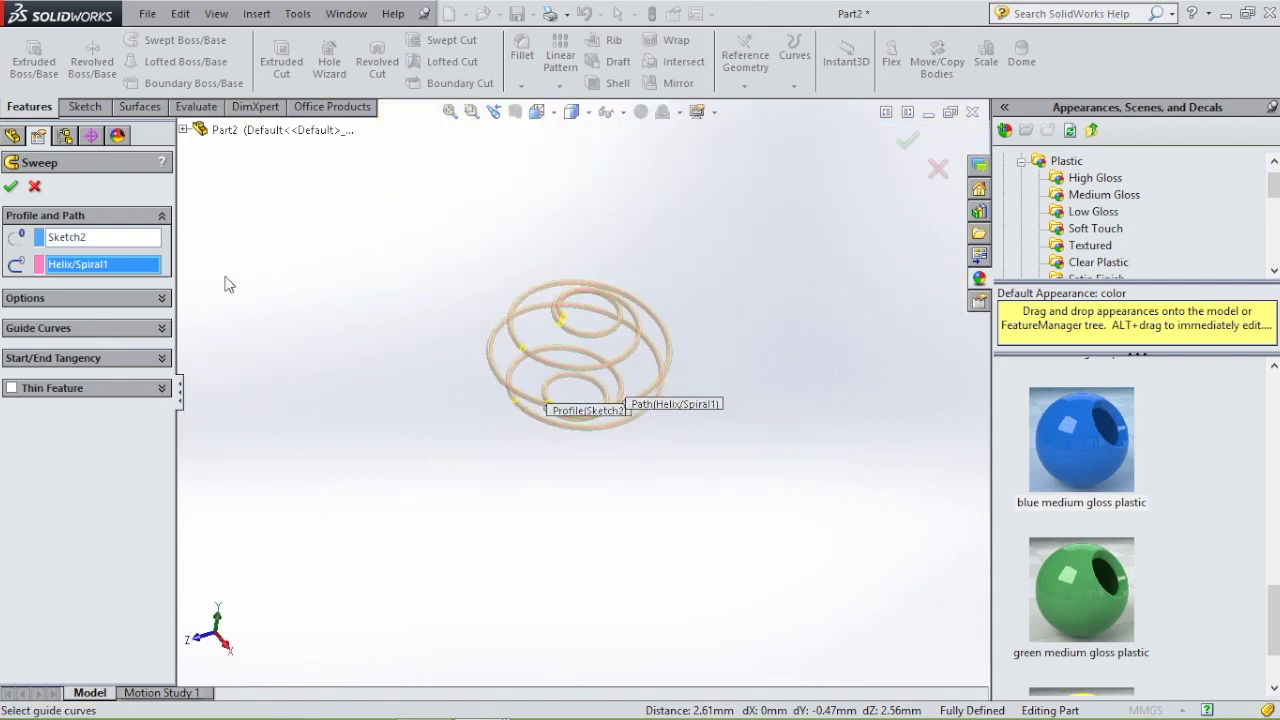
{"action": "left_click", "coordinate": [10, 186]}
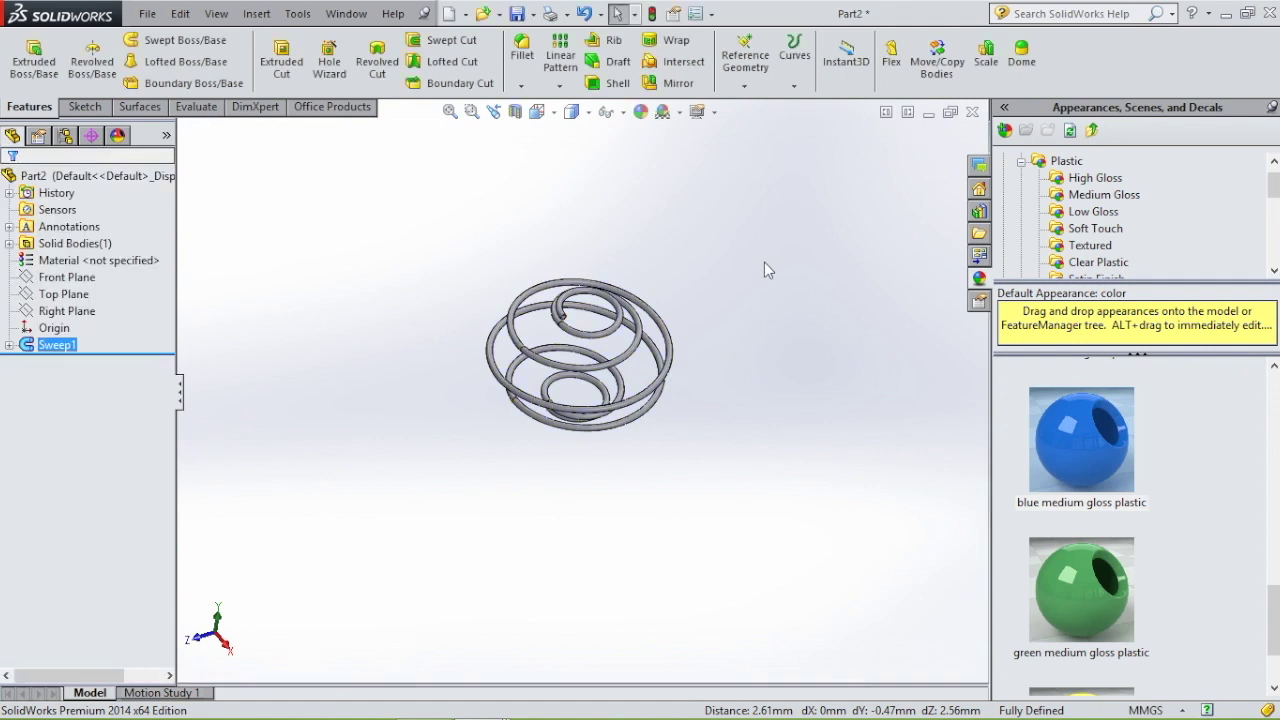
Apply the burnished steel appearance from the metal steel category to the swept wire body.
{"action": "left_click_drag", "start_coordinate": [1274, 186], "coordinate": [1272, 228]}
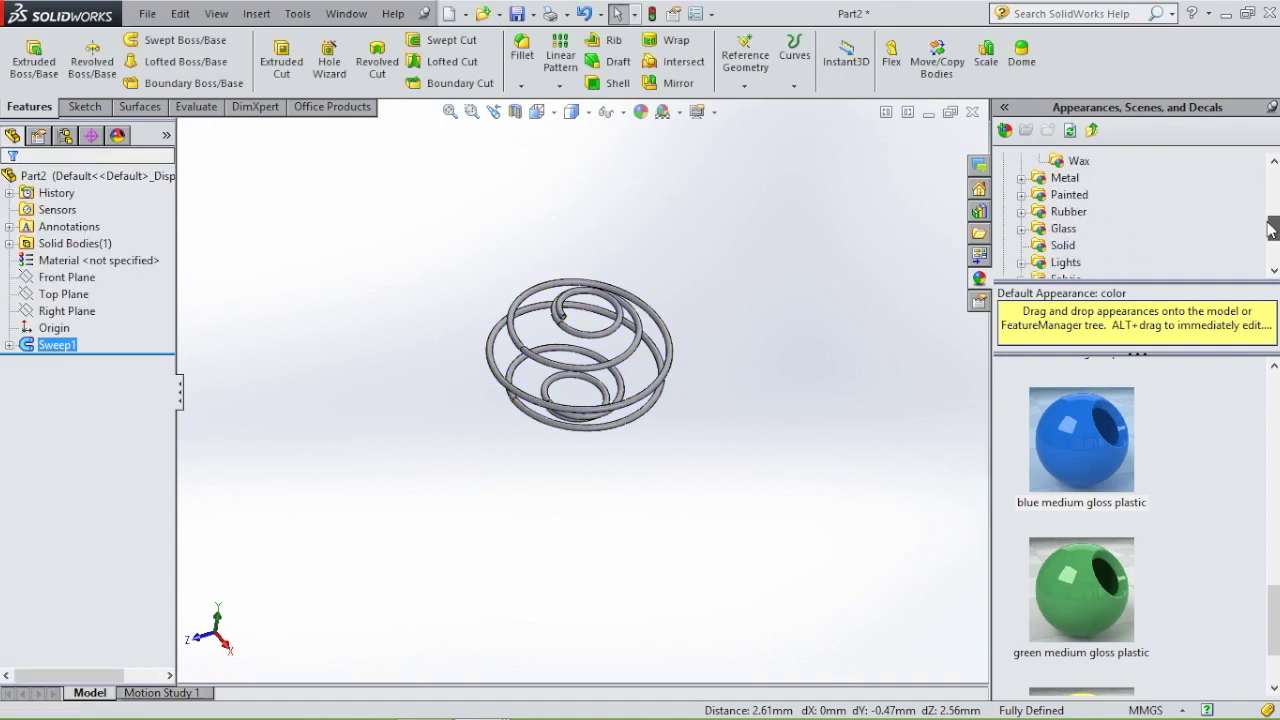
{"action": "left_click", "coordinate": [1021, 178]}
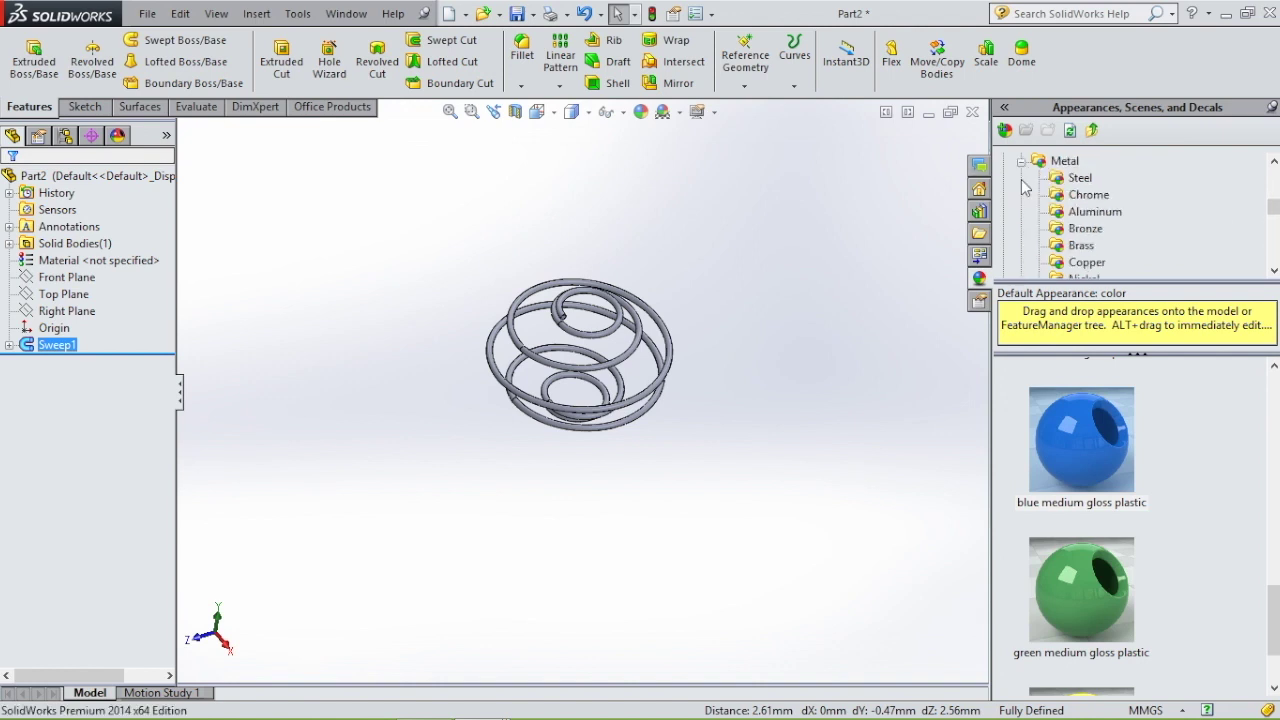
{"action": "left_click", "coordinate": [1087, 181]}
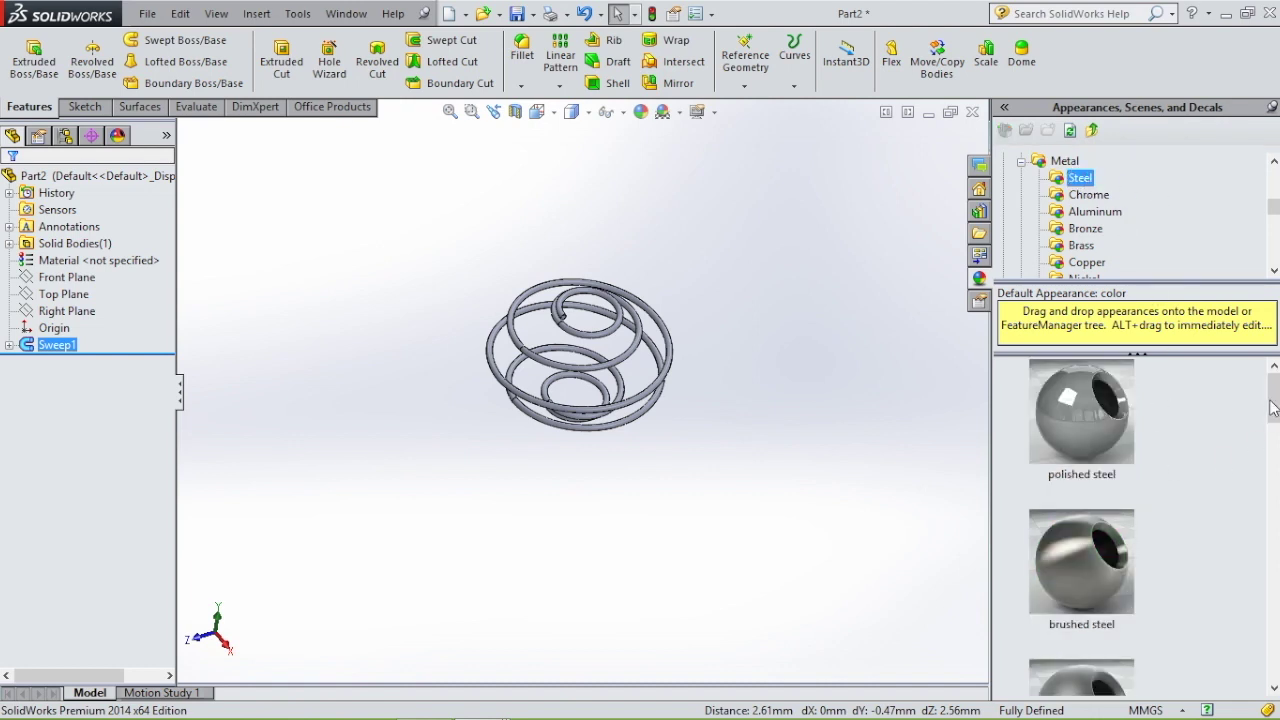
{"action": "left_click_drag", "start_coordinate": [1273, 408], "coordinate": [1265, 500]}
{"action": "left_click_drag", "start_coordinate": [1078, 523], "coordinate": [628, 357]}
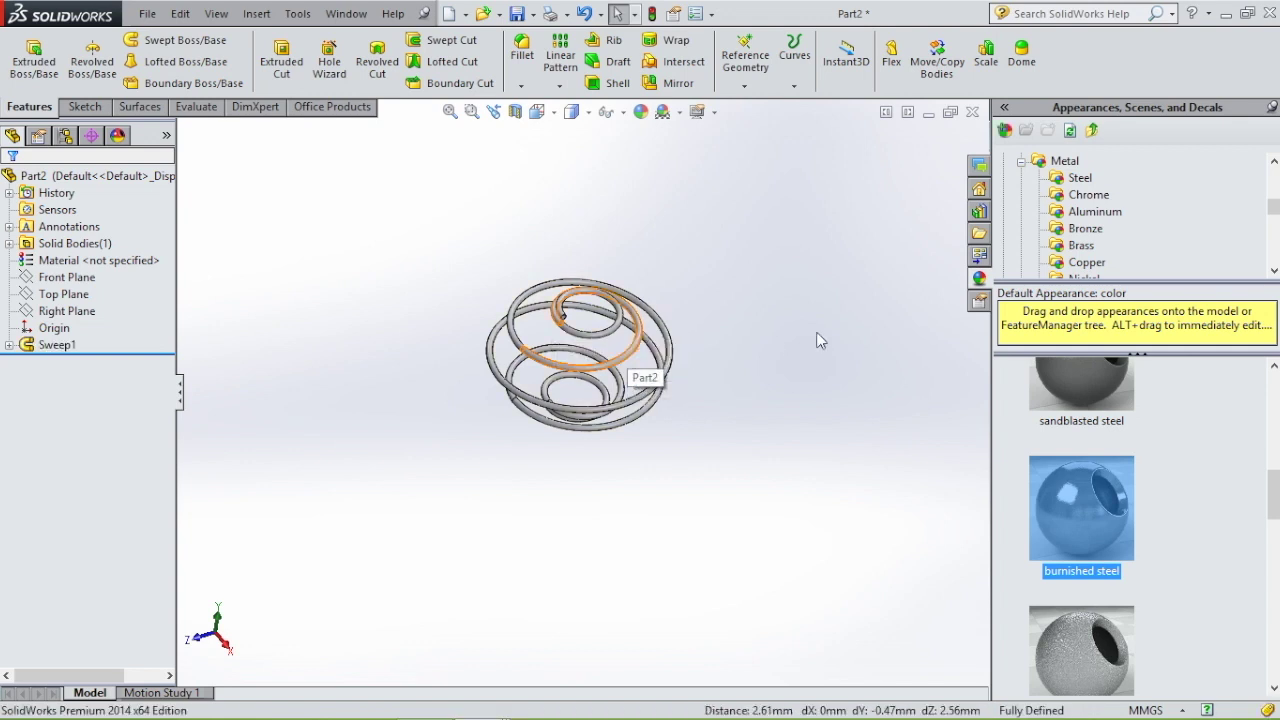
Save the part to the desktop folder under the file name mixing ball.
{"action": "middle_click_drag", "start_coordinate": [822, 321], "coordinate": [815, 250]}
{"action": "key", "text": "ctrl+s"}
{"action": "type", "text": "mixing ball"}
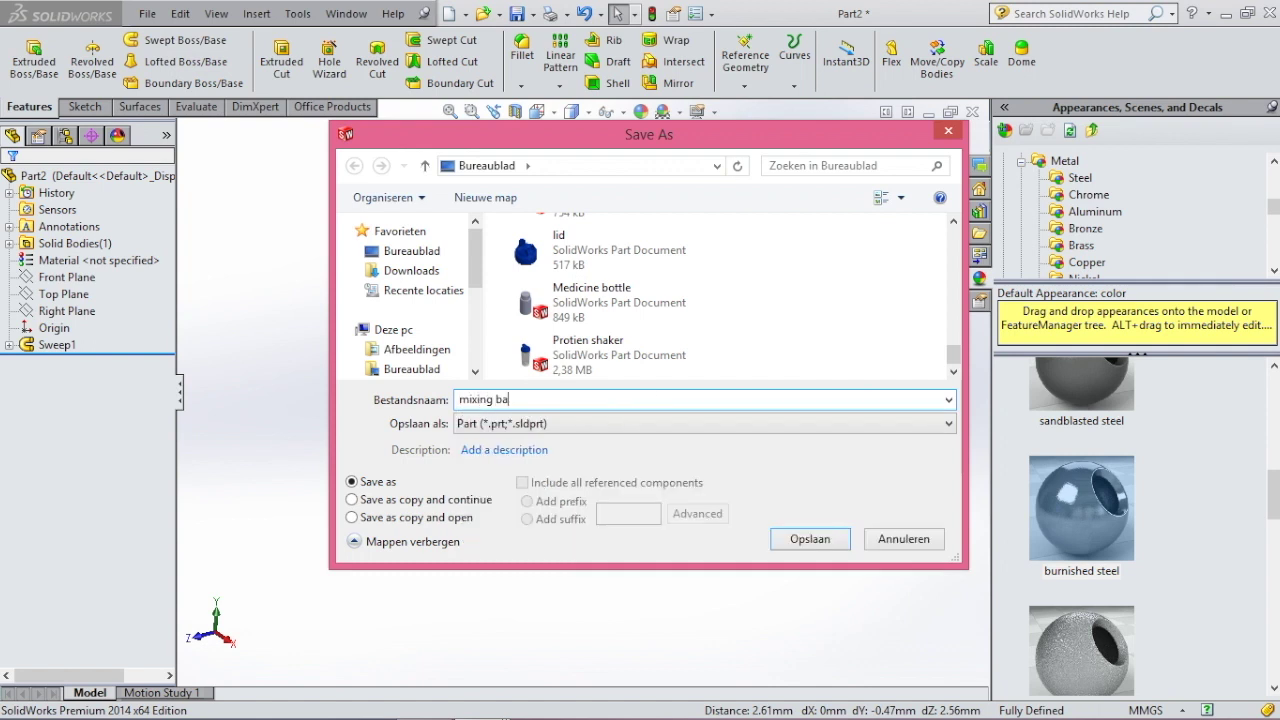
{"action": "left_click", "coordinate": [815, 545]}
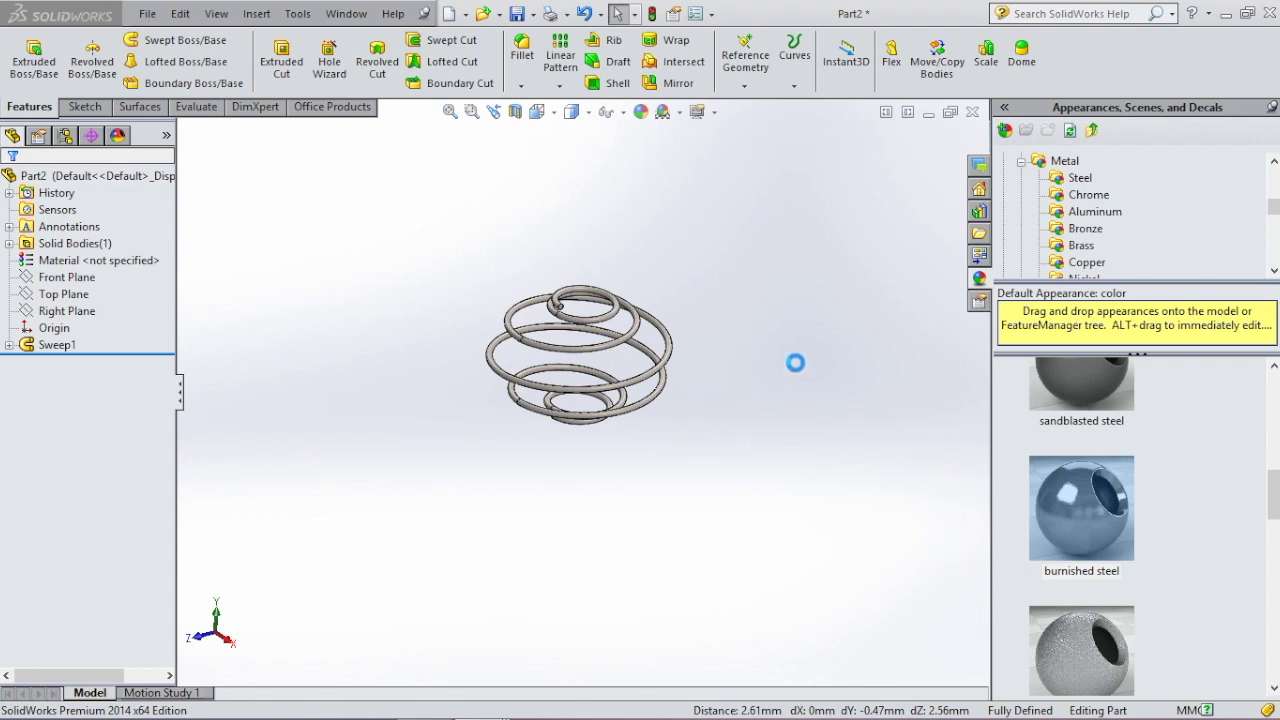